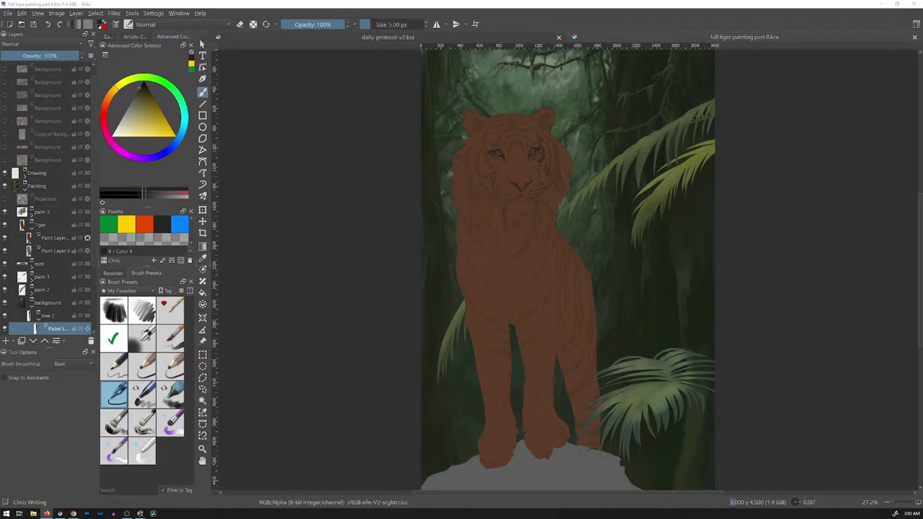
Switch to the browser and review the Traditional to Digital Resources course page, including its full lesson list
{"action": "left_click_drag", "start_coordinate": [685, 0], "coordinate": [585, 24]}
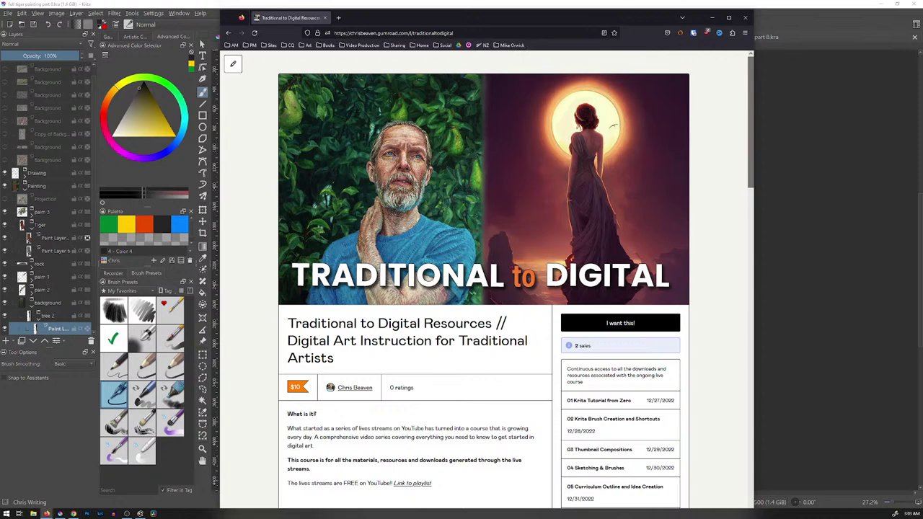
{"action": "key", "text": "alt+Tab"}
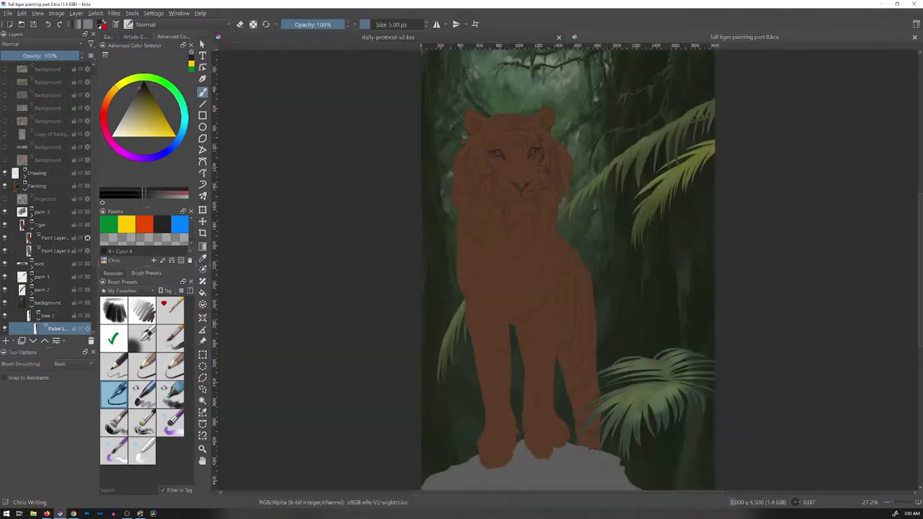
{"action": "key", "text": "alt+Tab"}
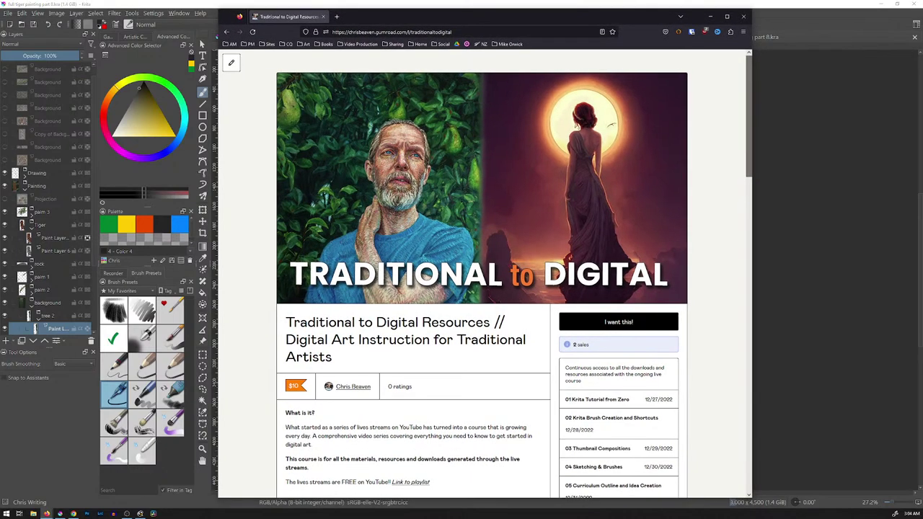
{"action": "scroll", "coordinate": [483, 288], "scroll_direction": "down", "scroll_amount": 3}
{"action": "scroll", "coordinate": [483, 288], "scroll_direction": "down", "scroll_amount": 7}
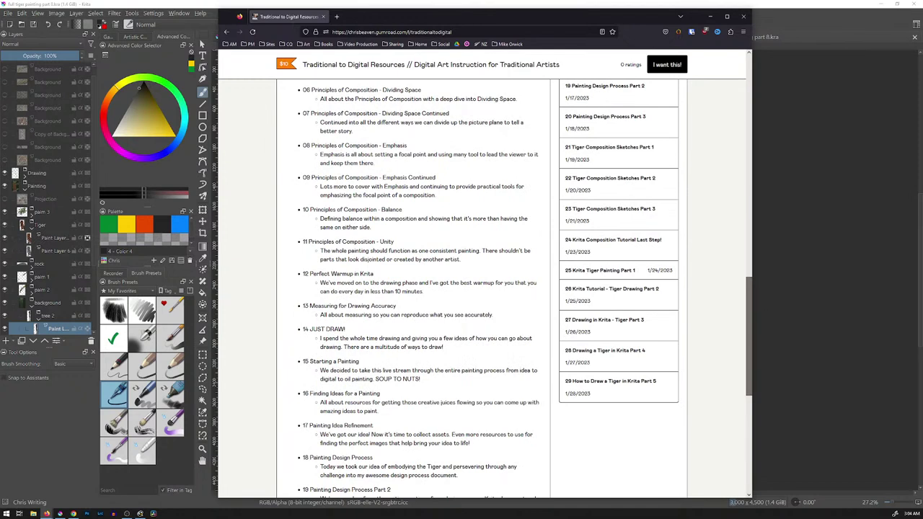
{"action": "scroll", "coordinate": [483, 288], "scroll_direction": "down", "scroll_amount": 4}
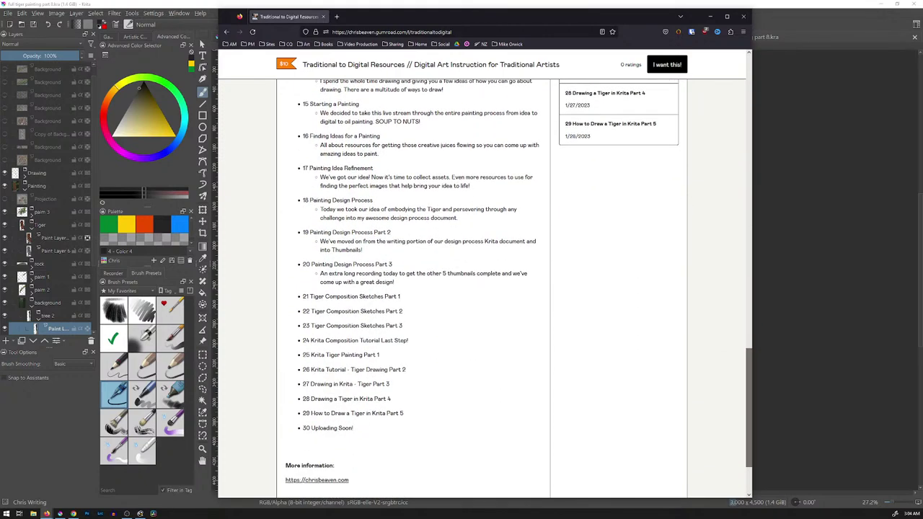
{"action": "scroll", "coordinate": [483, 288], "scroll_direction": "down", "scroll_amount": 1}
{"action": "scroll", "coordinate": [483, 288], "scroll_direction": "up", "scroll_amount": 1}
{"action": "left_click_drag", "start_coordinate": [395, 282], "coordinate": [319, 241]}
{"action": "left_click", "coordinate": [433, 252]}
{"action": "scroll", "coordinate": [432, 274], "scroll_direction": "down", "scroll_amount": 1}
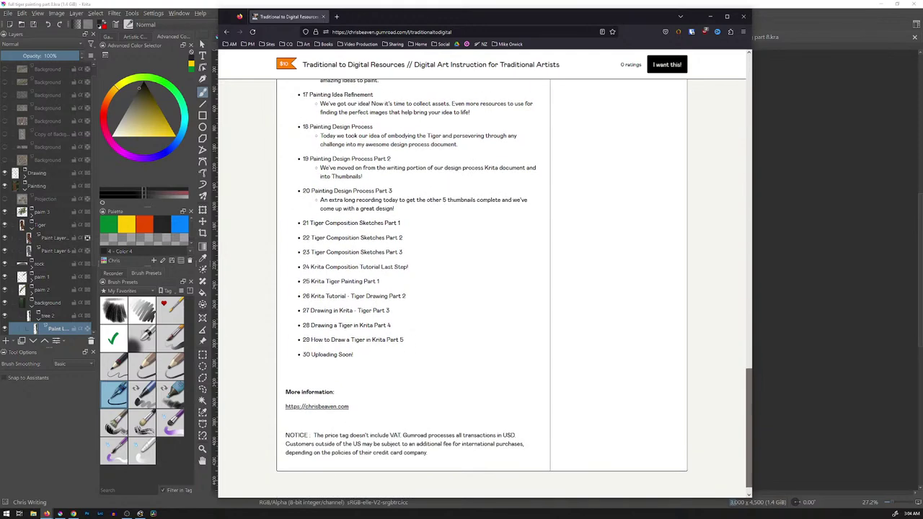
{"action": "scroll", "coordinate": [483, 288], "scroll_direction": "down", "scroll_amount": 1}
{"action": "scroll", "coordinate": [482, 288], "scroll_direction": "up", "scroll_amount": 10}
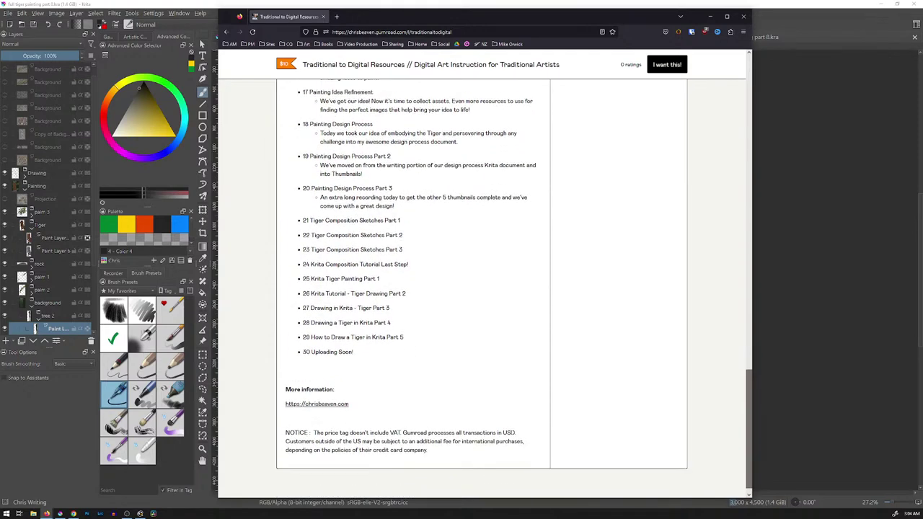
{"action": "scroll", "coordinate": [483, 289], "scroll_direction": "up", "scroll_amount": 8}
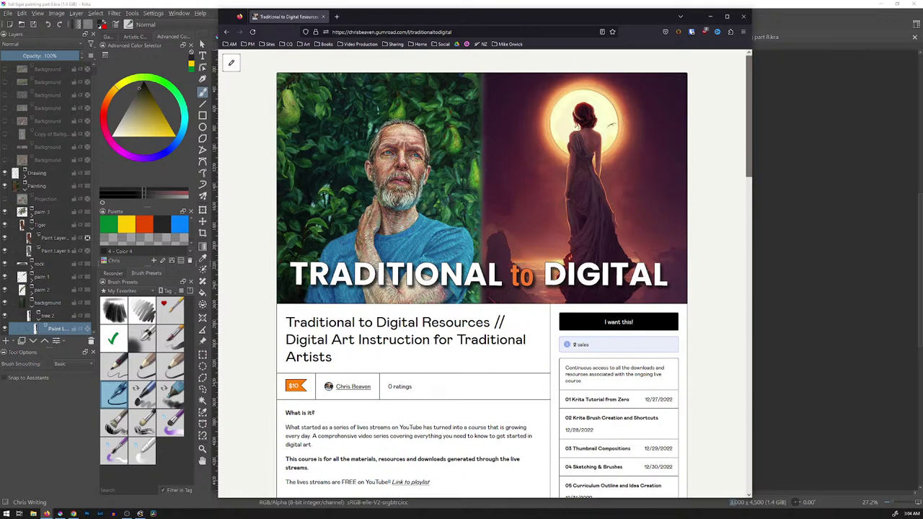
Open the course creator's Gumroad store page, look over the listed products, and close the browser
{"action": "left_click", "coordinate": [354, 387]}
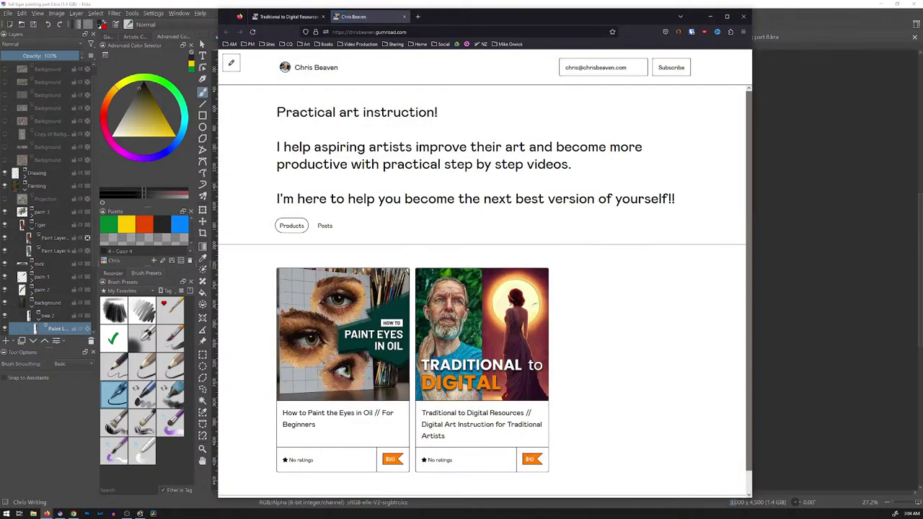
{"action": "scroll", "coordinate": [481, 288], "scroll_direction": "down", "scroll_amount": 1}
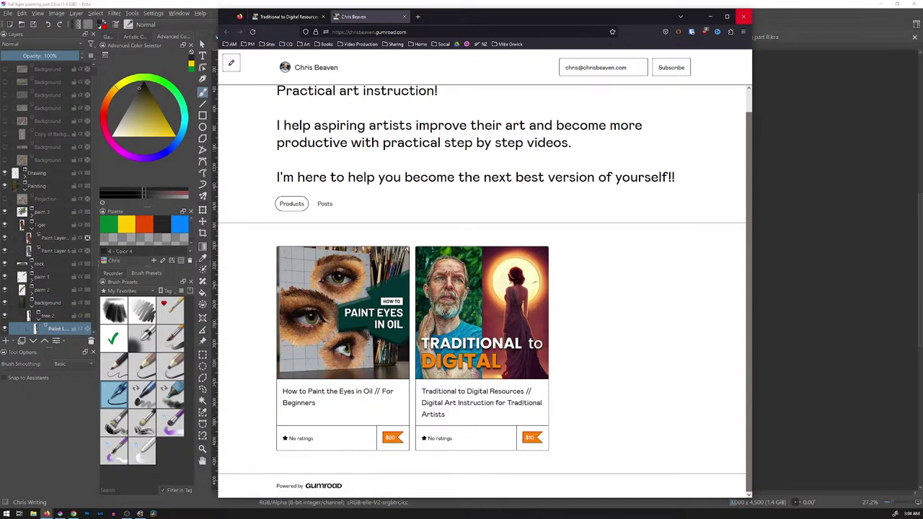
{"action": "left_click", "coordinate": [744, 16]}
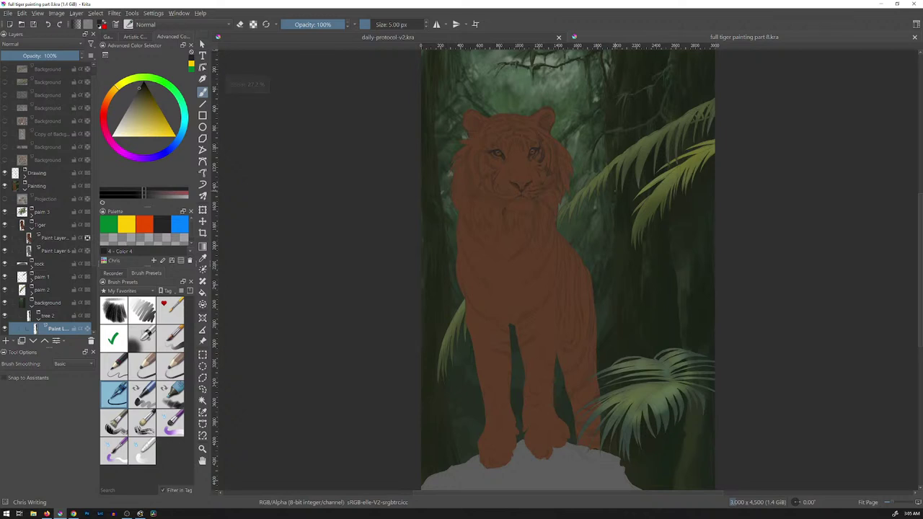
Examine the tiger painting up close and as a whole, including the jungle background, palms and rock
{"action": "key", "text": "1"}
{"action": "left_click_drag", "start_coordinate": [610, 164], "coordinate": [610, 315]}
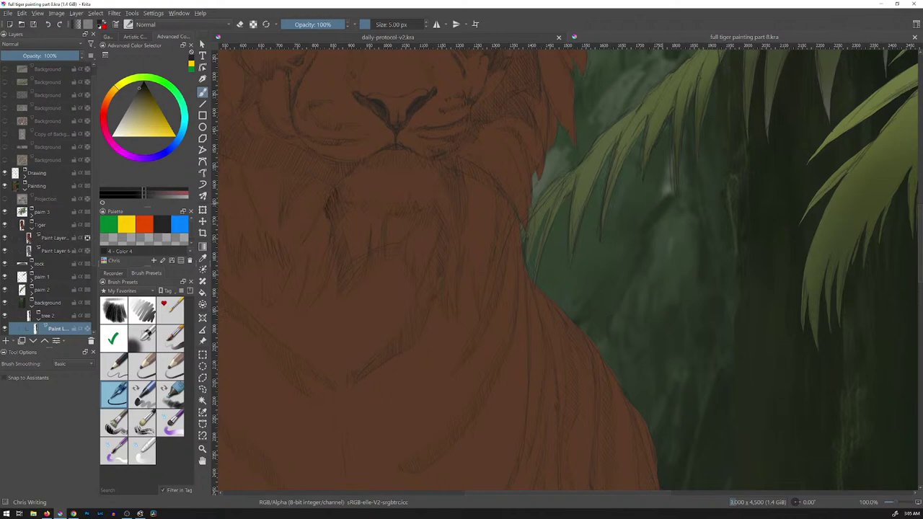
{"action": "scroll", "coordinate": [671, 242], "scroll_direction": "down", "scroll_amount": 5}
{"action": "scroll", "coordinate": [591, 265], "scroll_direction": "down", "scroll_amount": 2}
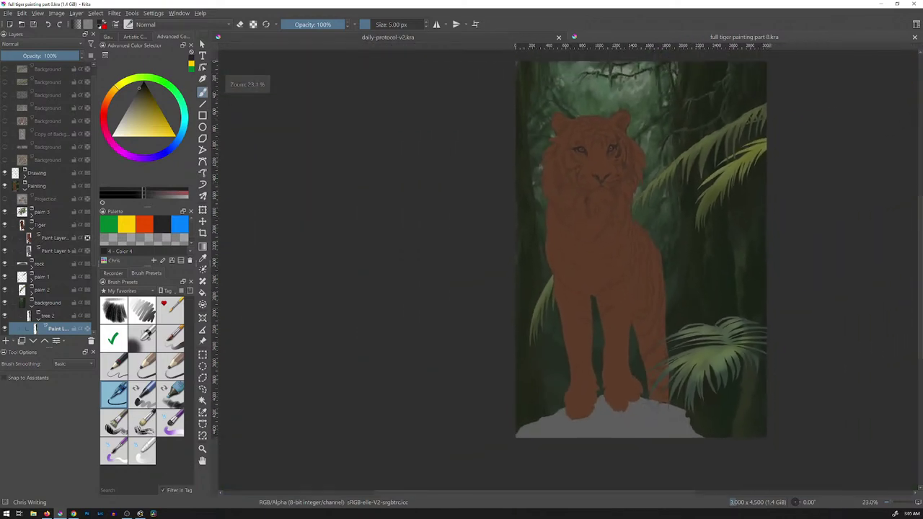
{"action": "left_click_drag", "start_coordinate": [651, 262], "coordinate": [549, 279]}
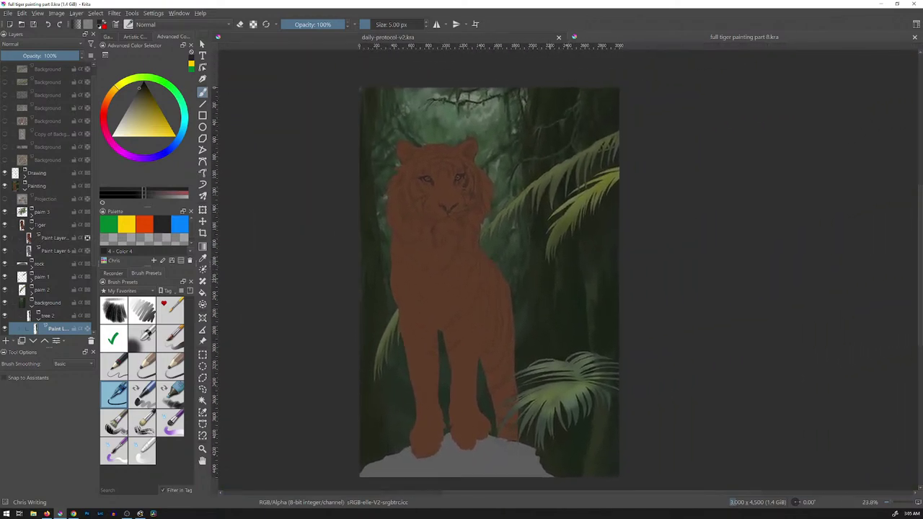
{"action": "scroll", "coordinate": [548, 278], "scroll_direction": "up", "scroll_amount": 2}
{"action": "scroll", "coordinate": [554, 279], "scroll_direction": "up", "scroll_amount": 1}
{"action": "scroll", "coordinate": [554, 278], "scroll_direction": "down", "scroll_amount": 1}
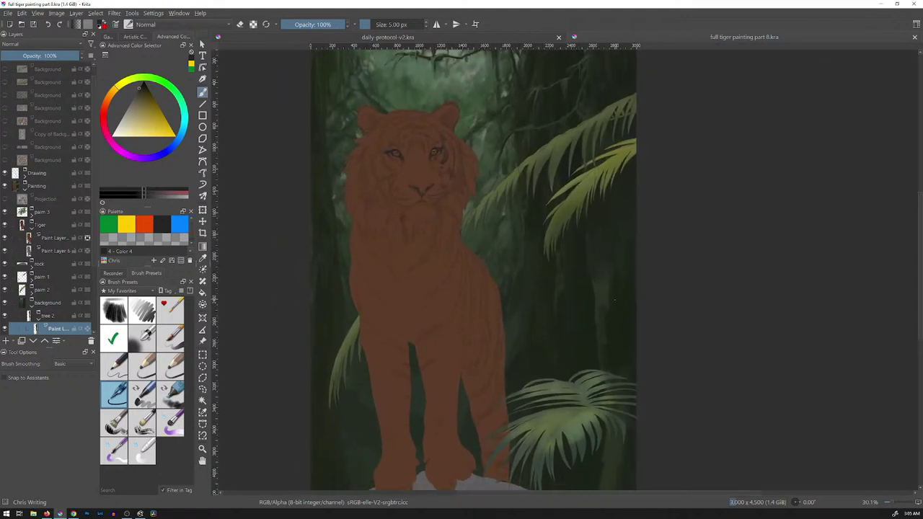
{"action": "scroll", "coordinate": [615, 300], "scroll_direction": "up", "scroll_amount": 1}
{"action": "scroll", "coordinate": [614, 300], "scroll_direction": "down", "scroll_amount": 2}
{"action": "left_click_drag", "start_coordinate": [614, 300], "coordinate": [554, 263]}
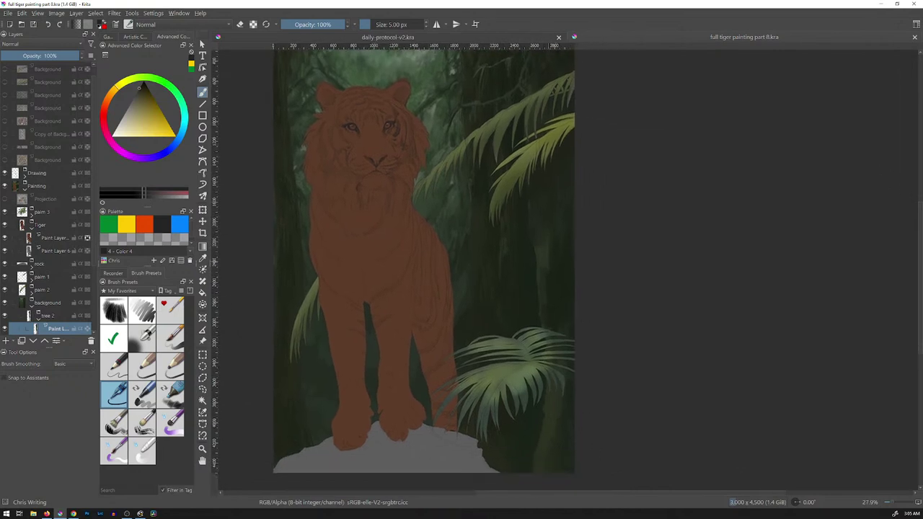
{"action": "scroll", "coordinate": [541, 262], "scroll_direction": "up", "scroll_amount": 2}
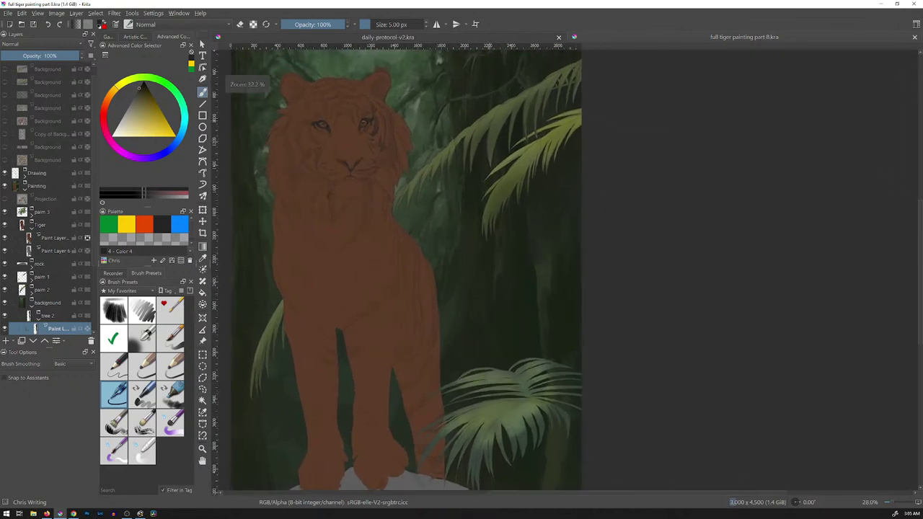
{"action": "left_click_drag", "start_coordinate": [541, 262], "coordinate": [576, 377]}
Collapse the Tiger layer group and prepare the 15% opacity drawing brush at 10.36 px with a dark green sampled from the background
{"action": "scroll", "coordinate": [535, 238], "scroll_direction": "up", "scroll_amount": 5}
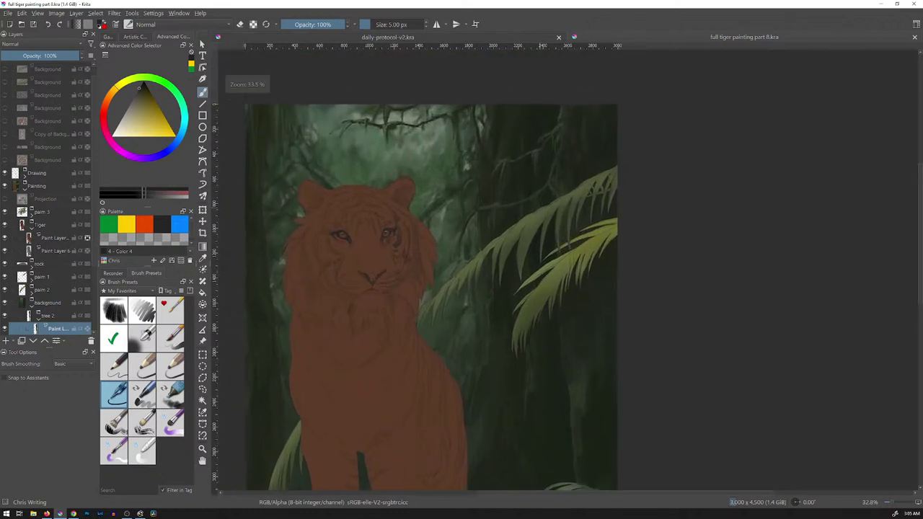
{"action": "scroll", "coordinate": [535, 238], "scroll_direction": "down", "scroll_amount": 1}
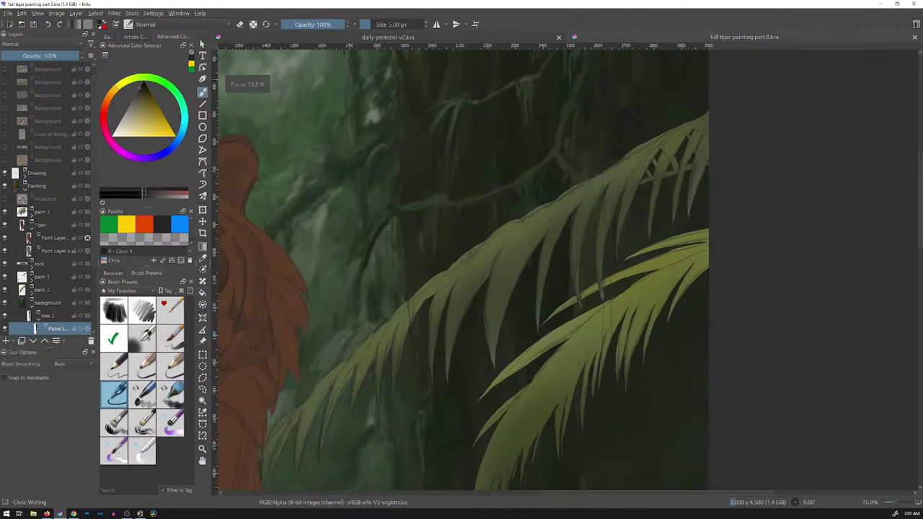
{"action": "left_click_drag", "start_coordinate": [579, 194], "coordinate": [662, 246]}
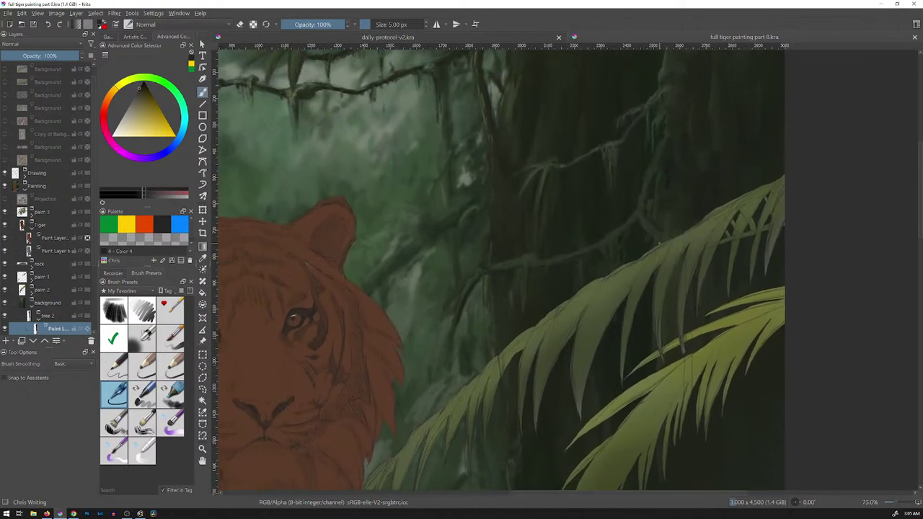
{"action": "left_click", "coordinate": [32, 228]}
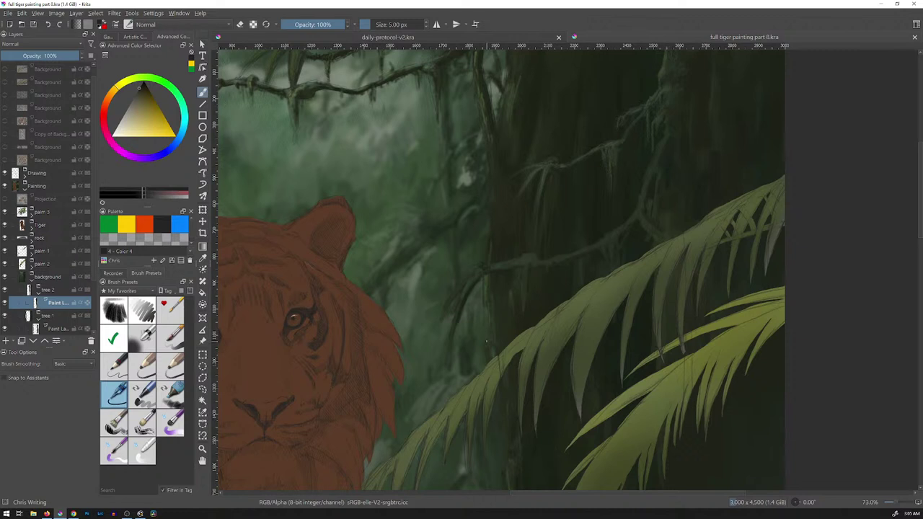
{"action": "left_click", "coordinate": [170, 366]}
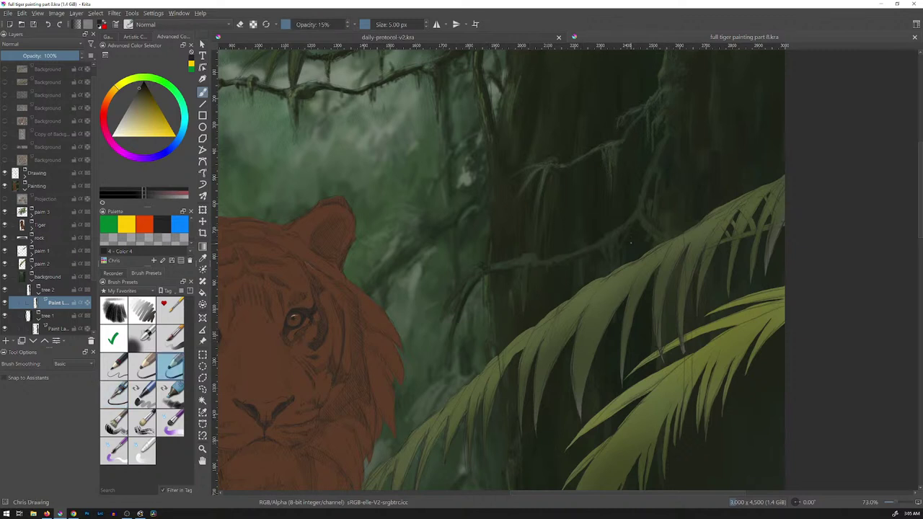
{"action": "left_click_drag", "start_coordinate": [631, 238], "coordinate": [637, 239]}
{"action": "left_click", "coordinate": [659, 314], "text": "ctrl"}
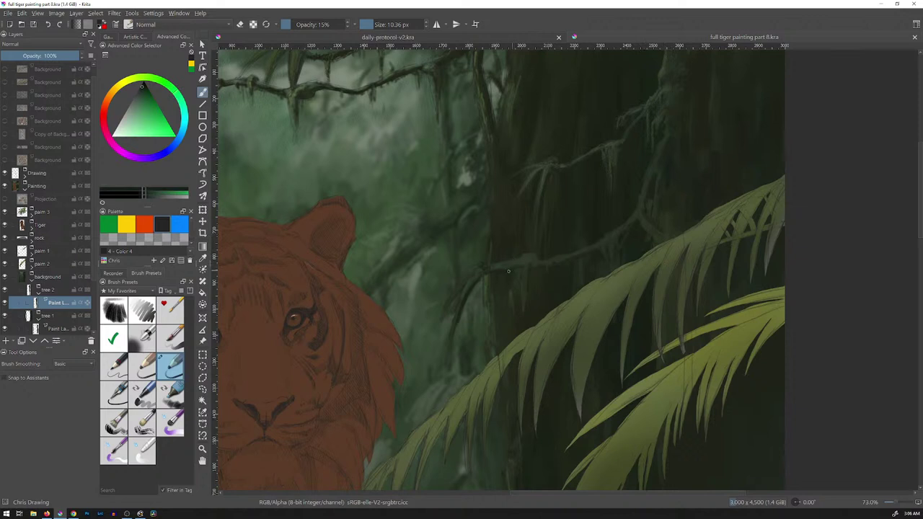
Paint the lower branch crossing the trunk beside the tiger's head, extending its drooping end with sampled and slightly lighter greens
{"action": "left_click_drag", "start_coordinate": [503, 270], "coordinate": [514, 268]}
{"action": "left_click", "coordinate": [520, 263], "text": "ctrl"}
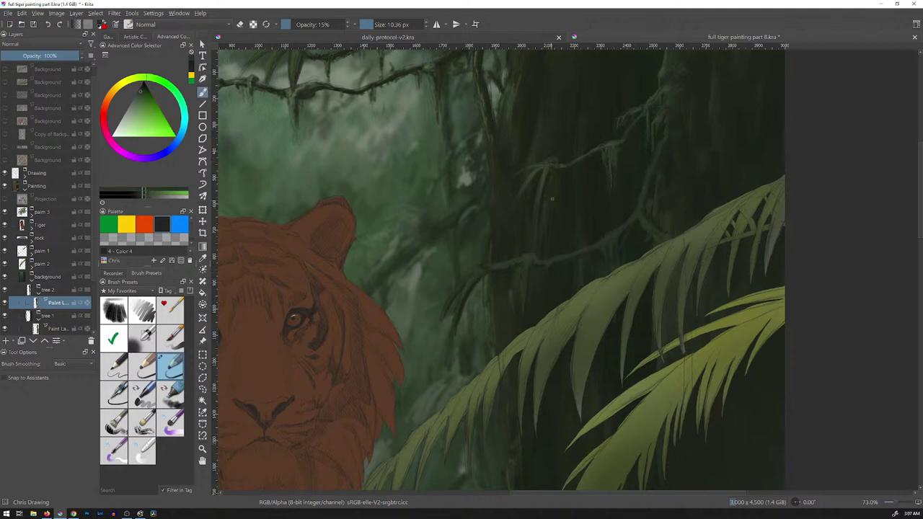
{"action": "left_click", "coordinate": [474, 271], "text": "ctrl"}
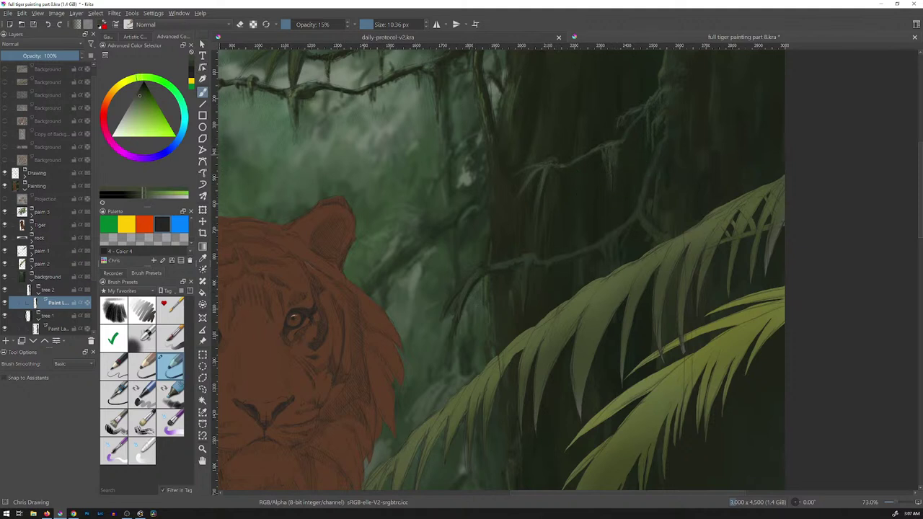
{"action": "left_click", "coordinate": [138, 98]}
{"action": "left_click_drag", "start_coordinate": [472, 278], "coordinate": [467, 294]}
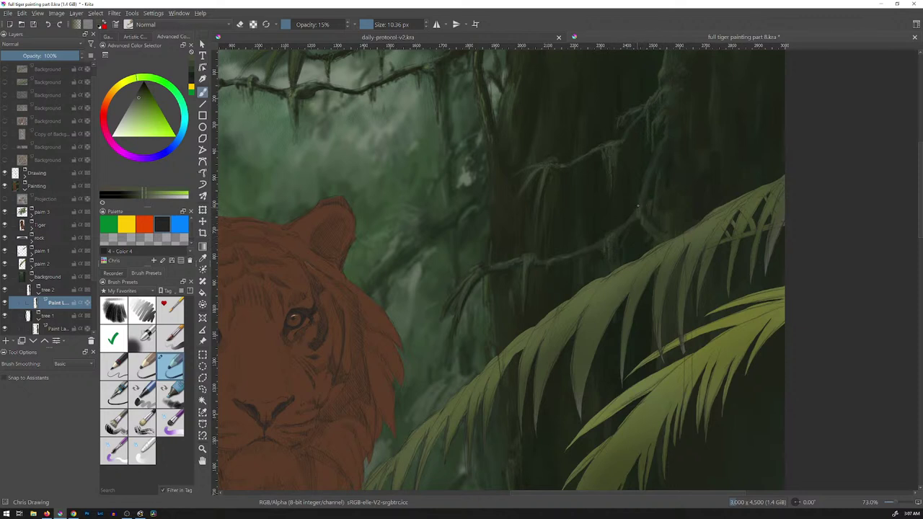
Paint detail on the vertical vine linking the two branches above the palm, using dark greens sampled nearby
{"action": "left_click", "coordinate": [627, 178], "text": "ctrl"}
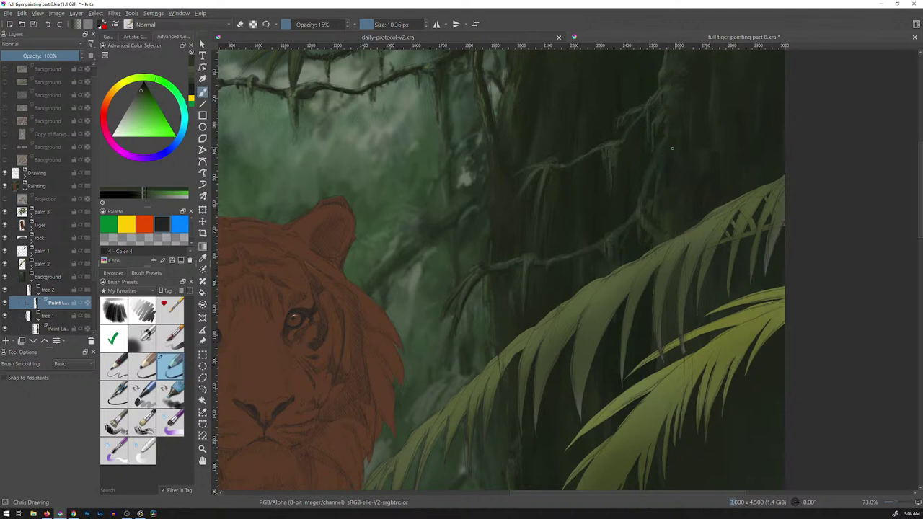
{"action": "left_click", "coordinate": [649, 189], "text": "ctrl"}
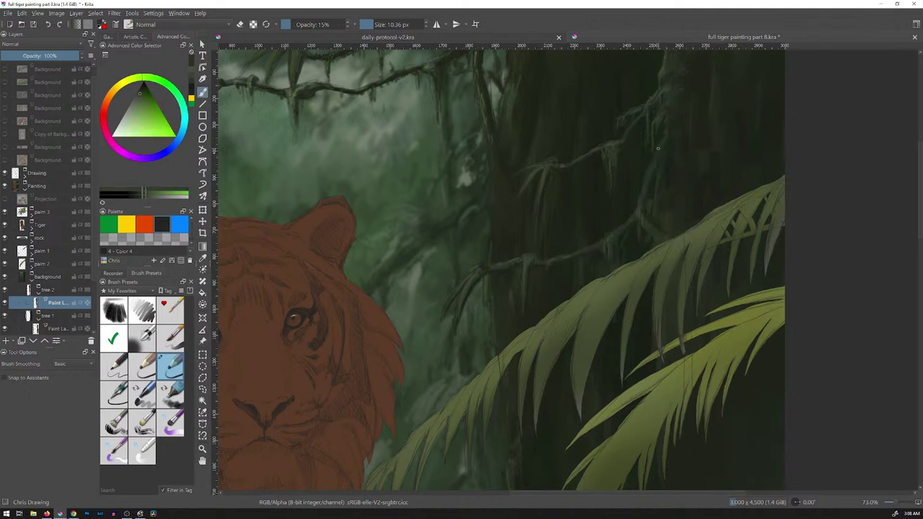
{"action": "left_click_drag", "start_coordinate": [653, 181], "coordinate": [660, 164]}
Open the reference photo Jungle-Trekking-Sumatra-Tiger-Trek-Bukit-Lintang.jpg from the file explorer and examine its mossy branches and tree trunks up close
{"action": "key", "text": "super+e"}
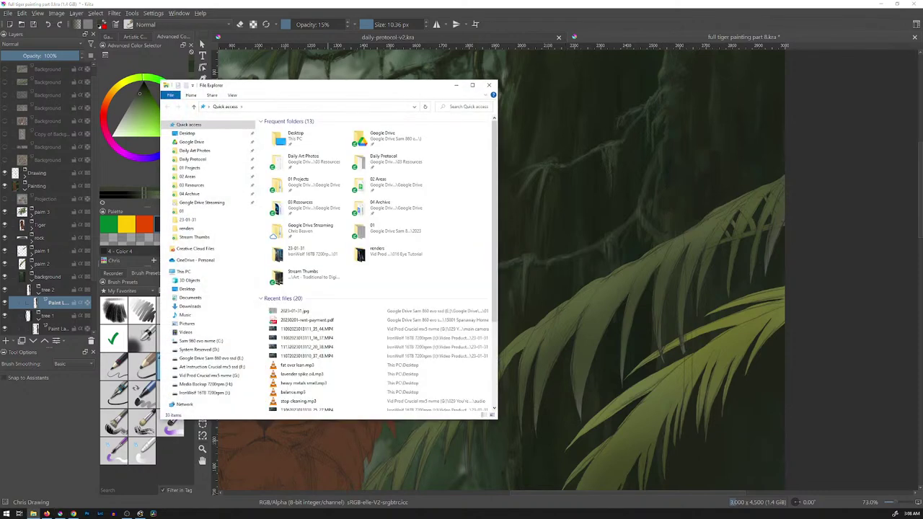
{"action": "left_click_drag", "start_coordinate": [324, 86], "coordinate": [620, 0]}
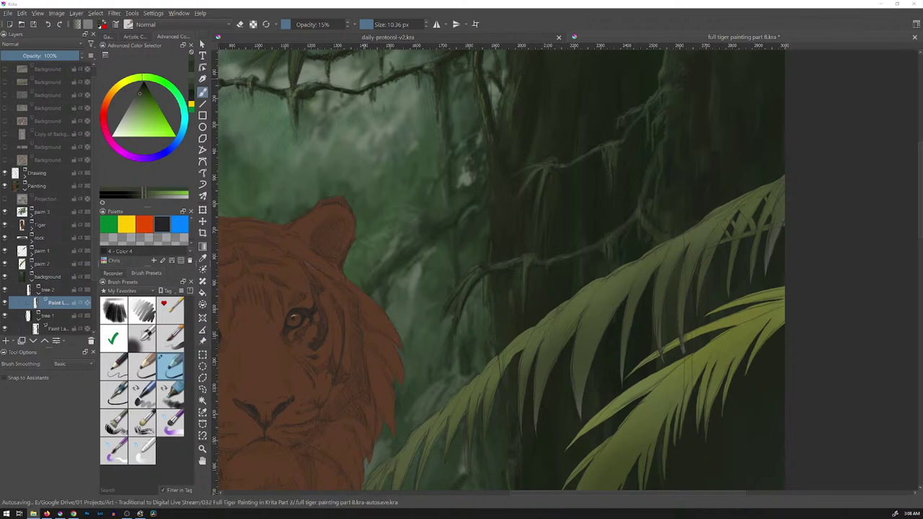
{"action": "left_click_drag", "start_coordinate": [446, 0], "coordinate": [396, 83]}
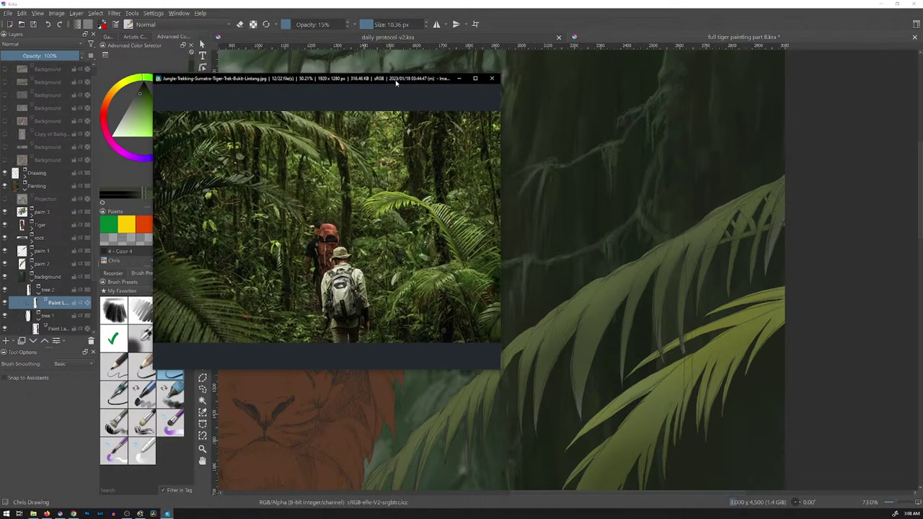
{"action": "scroll", "coordinate": [418, 153], "scroll_direction": "up", "scroll_amount": 5}
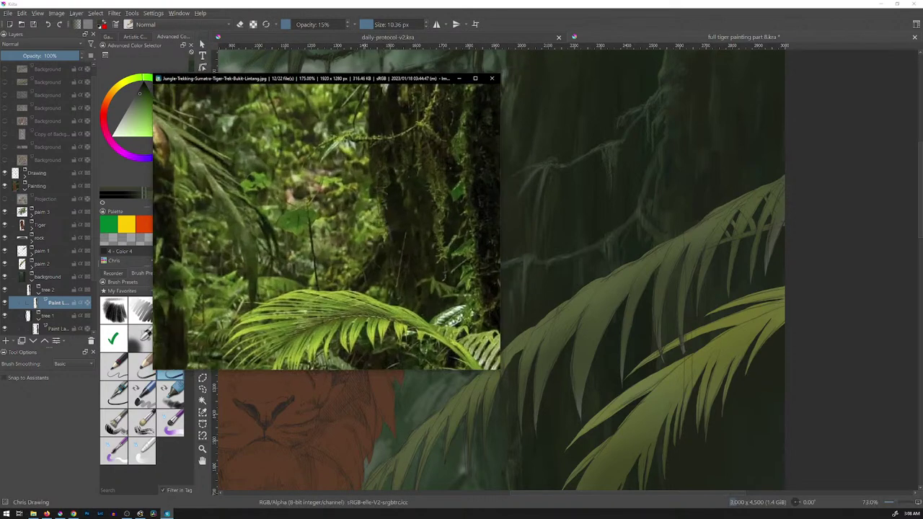
{"action": "left_click_drag", "start_coordinate": [418, 155], "coordinate": [389, 213]}
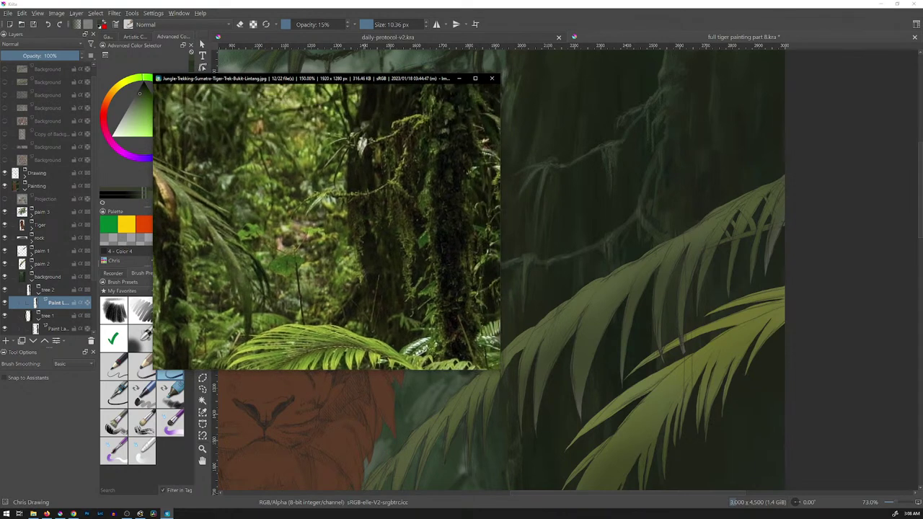
{"action": "scroll", "coordinate": [327, 228], "scroll_direction": "down", "scroll_amount": 1}
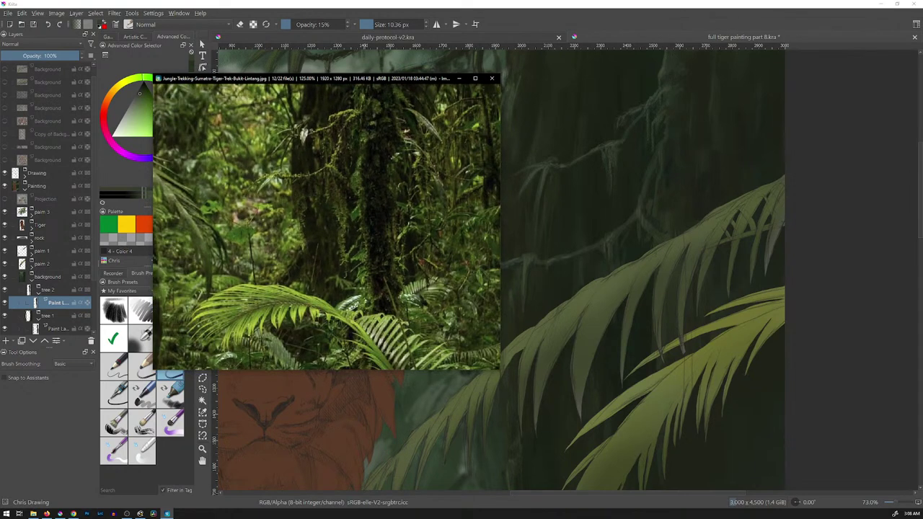
{"action": "left_click_drag", "start_coordinate": [325, 78], "coordinate": [497, 0]}
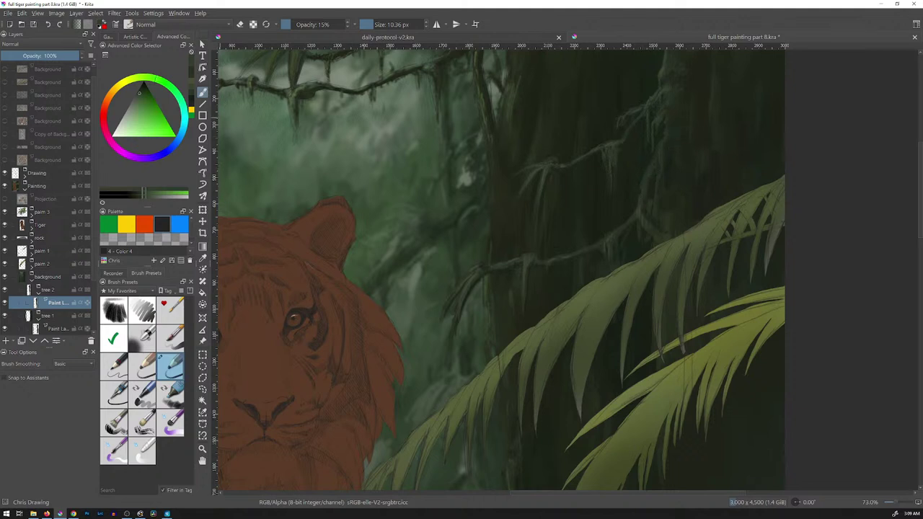
Touch up the vertical vine linking the two branches with a slightly lighter green, using the 15% opacity drawing brush
{"action": "left_click", "coordinate": [137, 98]}
{"action": "left_click_drag", "start_coordinate": [658, 150], "coordinate": [659, 151]}
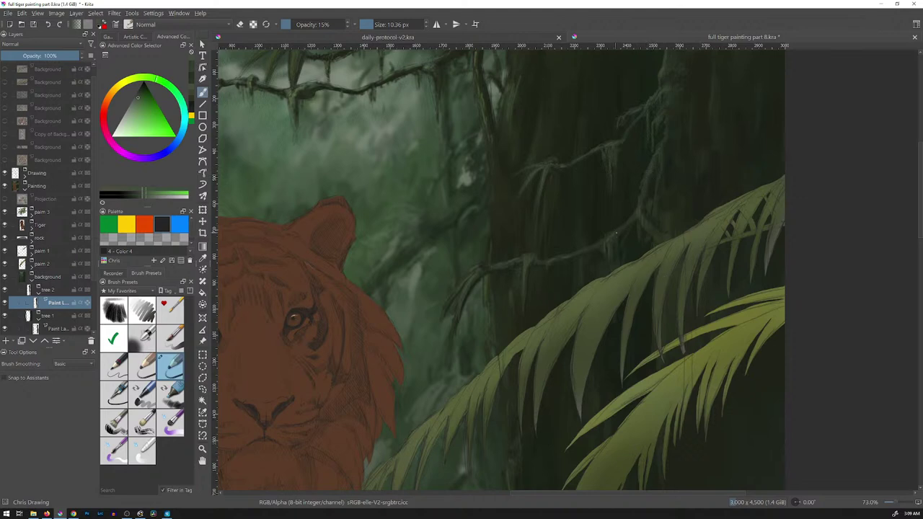
{"action": "scroll", "coordinate": [696, 285], "scroll_direction": "down", "scroll_amount": 3}
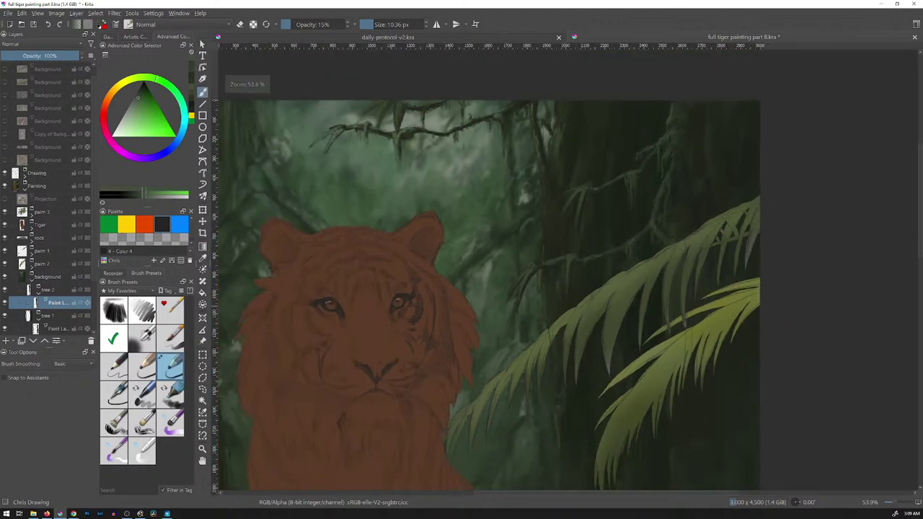
Brush streaky bark texture onto the trunk beneath the lower palm with the 70 px Dry Brushing preset and a green sampled from the trunk
{"action": "left_click_drag", "start_coordinate": [687, 294], "coordinate": [627, 183]}
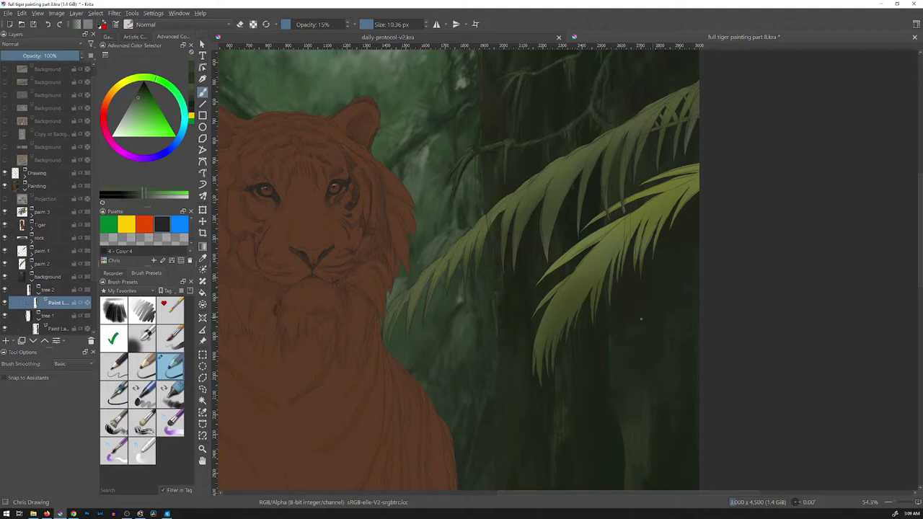
{"action": "left_click", "coordinate": [142, 424]}
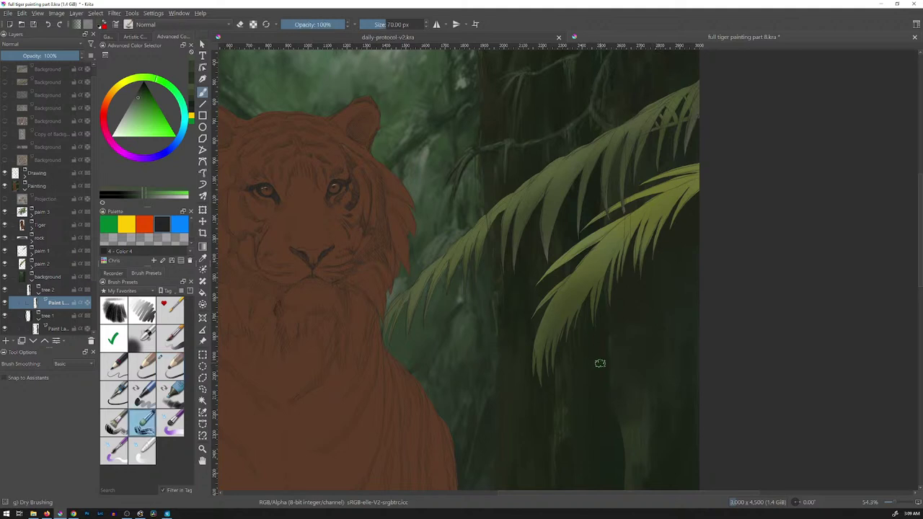
{"action": "left_click_drag", "start_coordinate": [594, 346], "coordinate": [600, 417]}
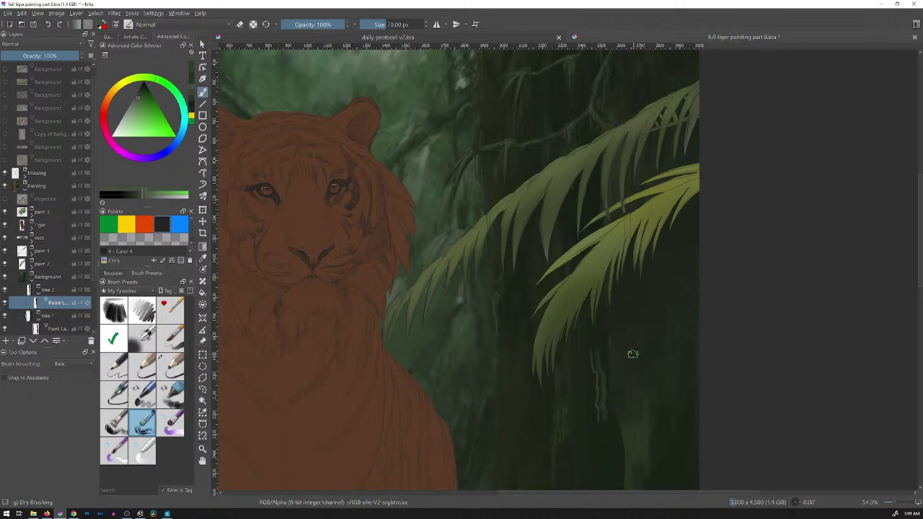
{"action": "key", "text": "ctrl+z"}
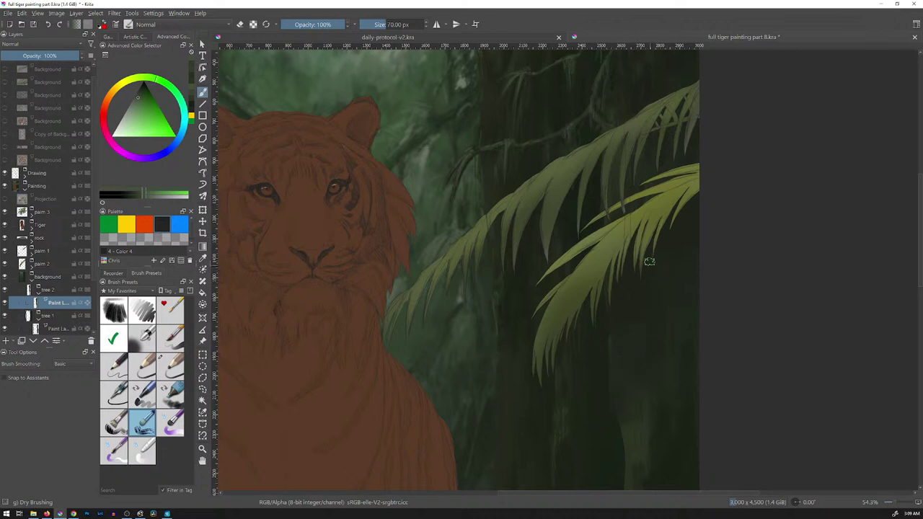
{"action": "left_click_drag", "start_coordinate": [662, 330], "coordinate": [657, 309]}
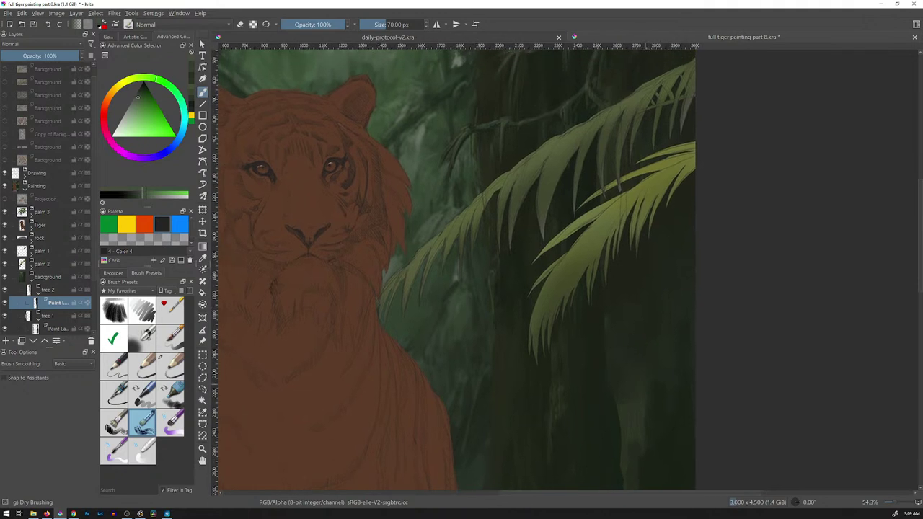
{"action": "left_click", "coordinate": [645, 369], "text": "ctrl"}
{"action": "left_click_drag", "start_coordinate": [579, 228], "coordinate": [583, 296]}
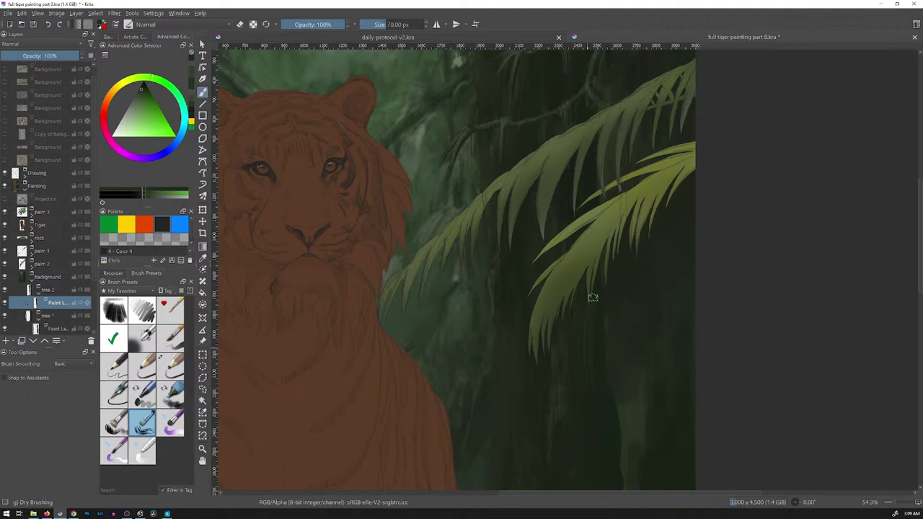
{"action": "left_click_drag", "start_coordinate": [591, 327], "coordinate": [575, 327]}
Paint fine vertical bark lines below the palm with the 15% opacity drawing brush, using a green sampled from the trunk's lower edge
{"action": "key", "text": "slash"}
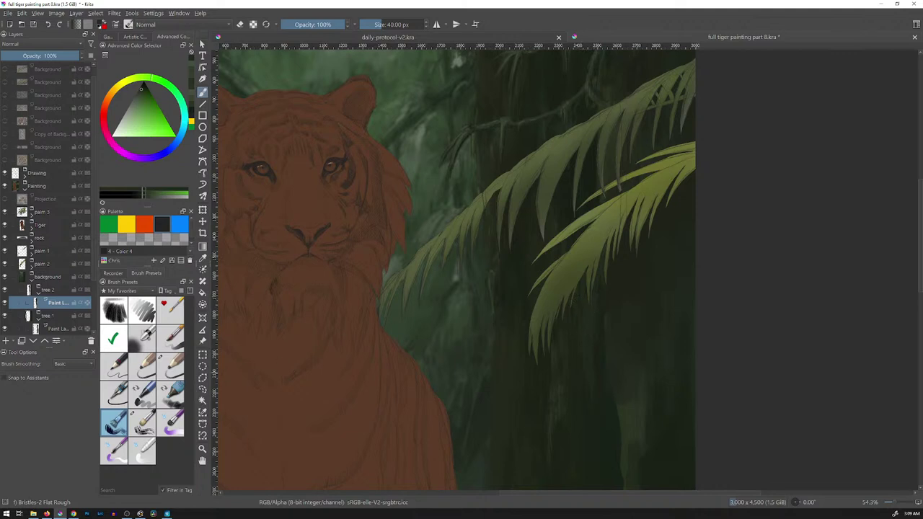
{"action": "left_click", "coordinate": [170, 366]}
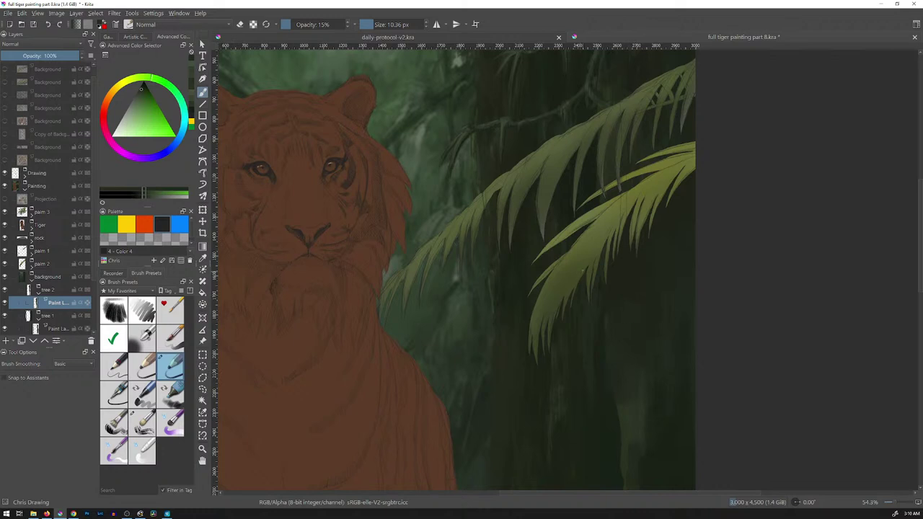
{"action": "left_click", "coordinate": [631, 410], "text": "ctrl"}
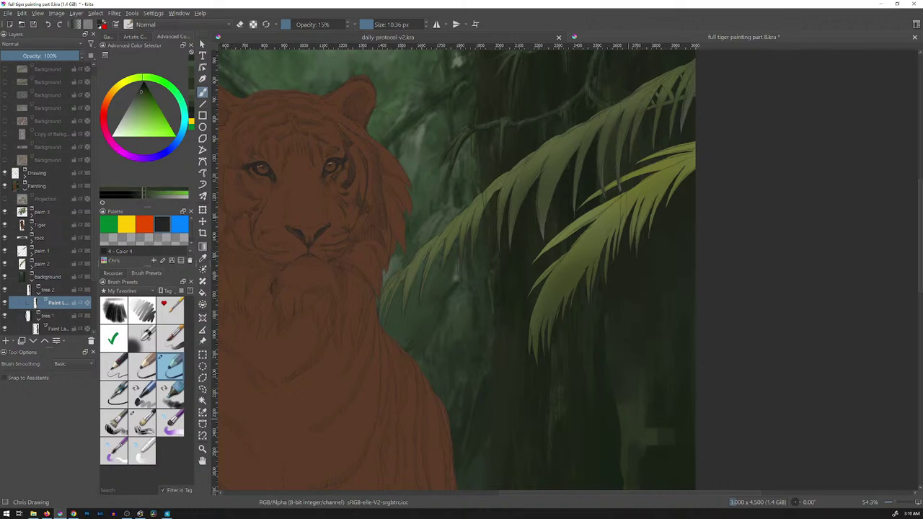
{"action": "left_click_drag", "start_coordinate": [590, 292], "coordinate": [592, 305]}
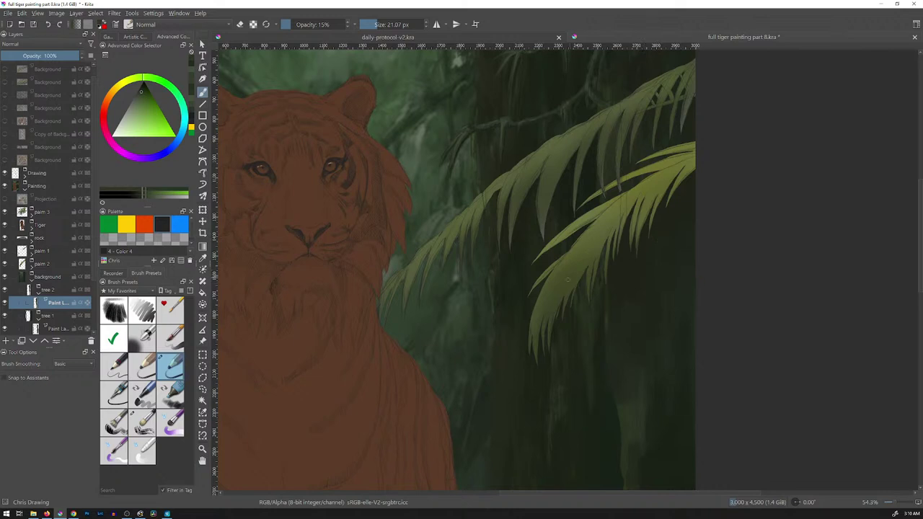
List all brush presets and search them for "rake"
{"action": "left_click_drag", "start_coordinate": [602, 265], "coordinate": [581, 362]}
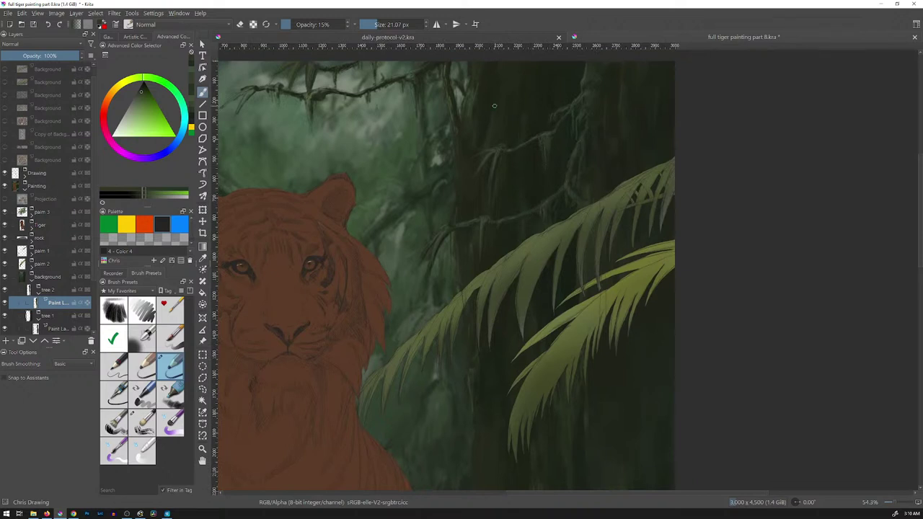
{"action": "key", "text": "slash"}
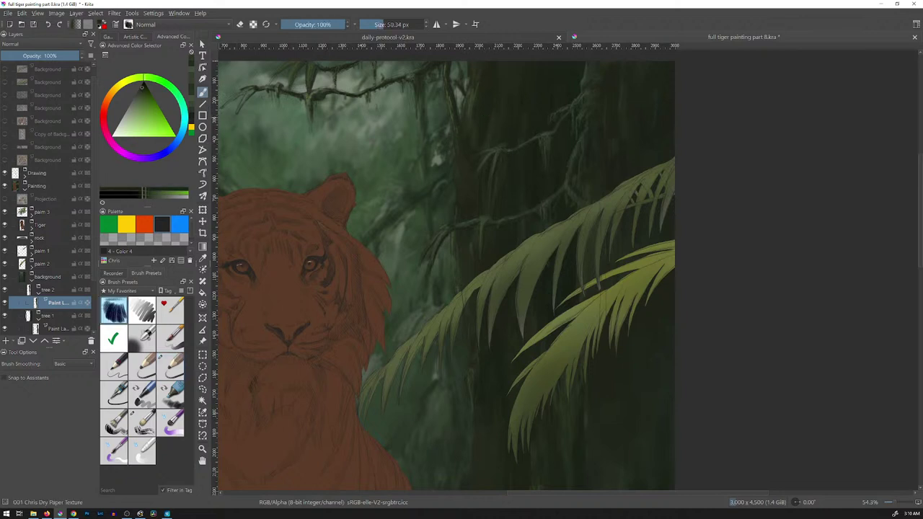
{"action": "left_click_drag", "start_coordinate": [621, 382], "coordinate": [593, 184]}
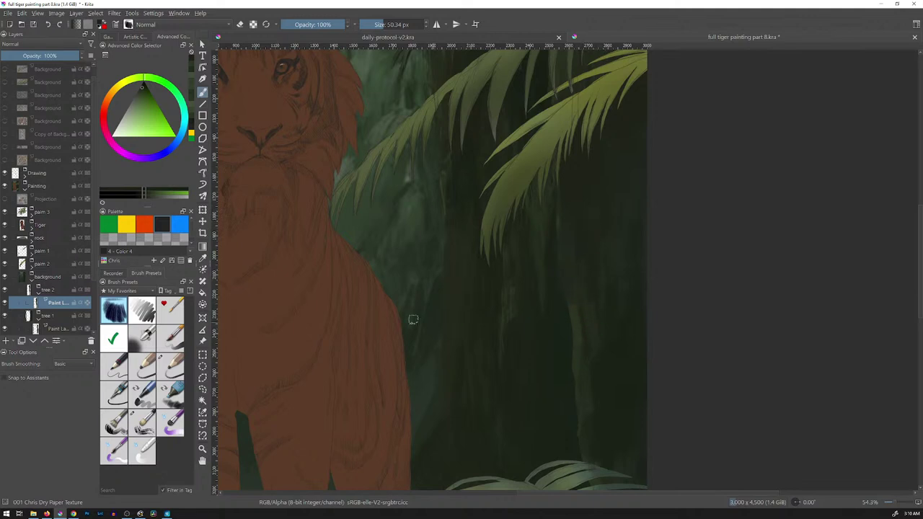
{"action": "left_click", "coordinate": [122, 291]}
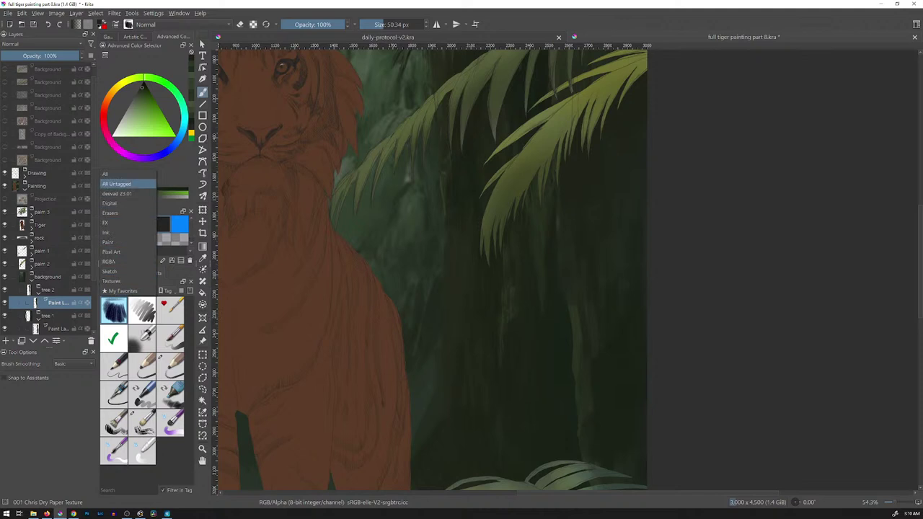
{"action": "left_click", "coordinate": [116, 174]}
{"action": "left_click", "coordinate": [127, 490]}
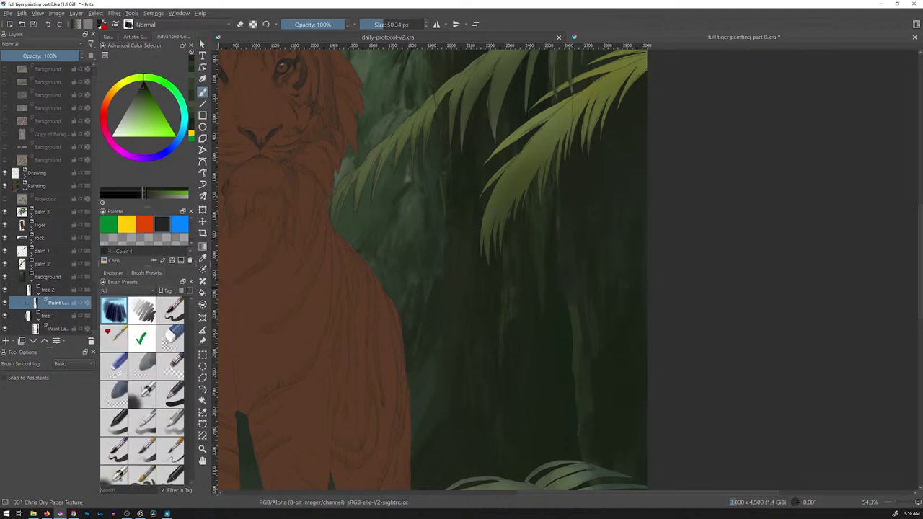
{"action": "type", "text": "rake"}
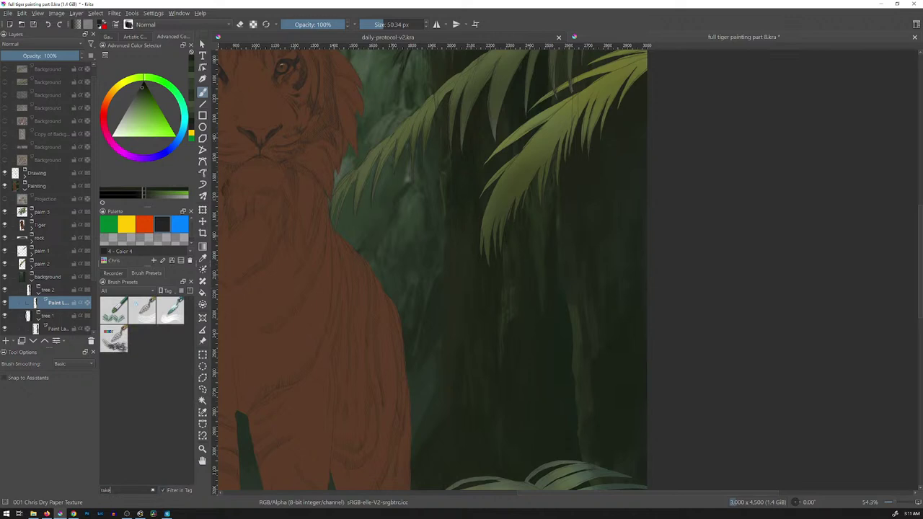
{"action": "left_click", "coordinate": [114, 337]}
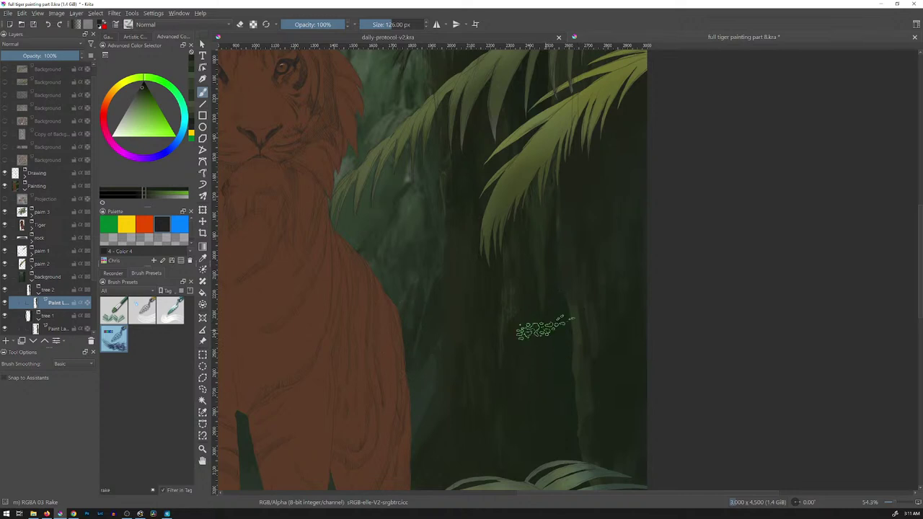
{"action": "left_click_drag", "start_coordinate": [550, 345], "coordinate": [557, 411]}
{"action": "key", "text": "ctrl+z"}
Paint vertical bark streaks on the trunk below the palm with the Rough Rake Textured and 120 px Blender Rake brushes
{"action": "left_click", "coordinate": [114, 310]}
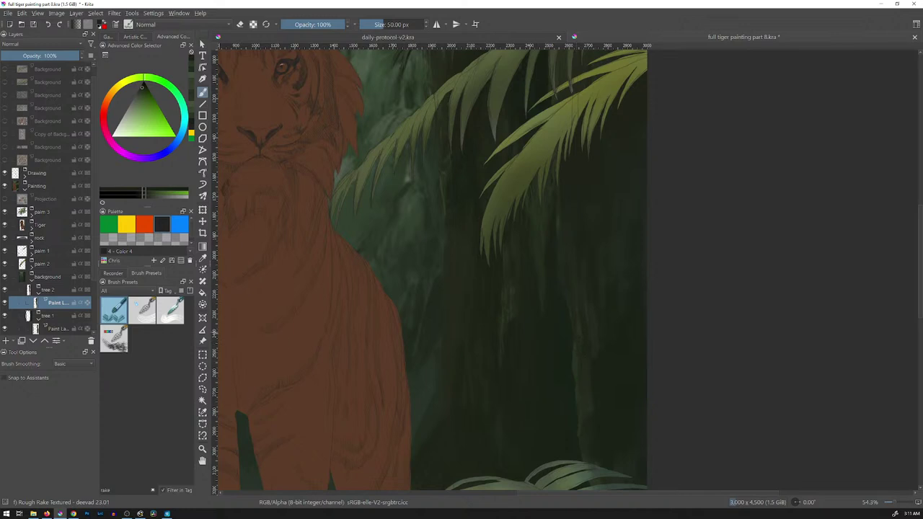
{"action": "key", "text": "slash"}
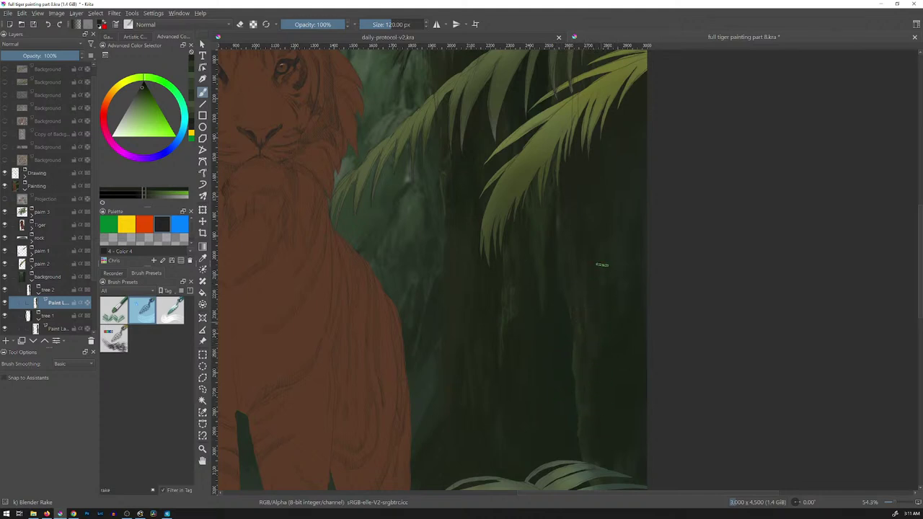
{"action": "key", "text": "1"}
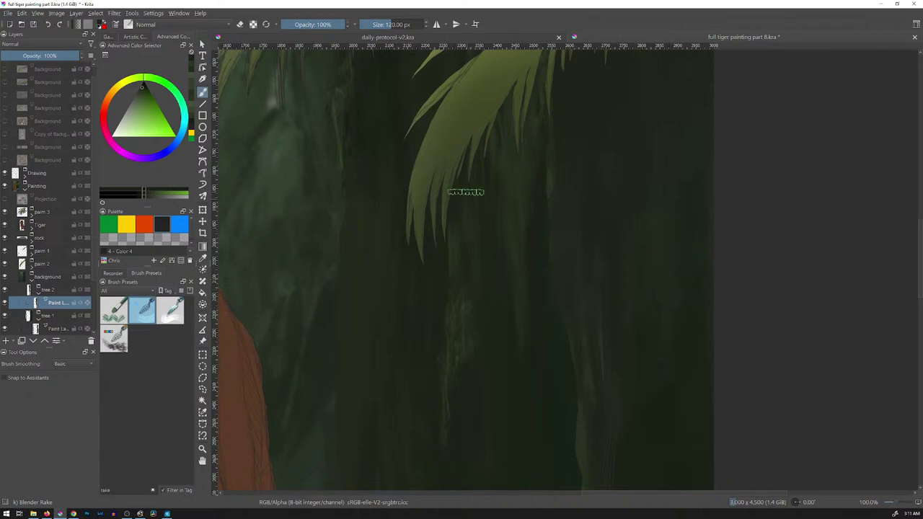
{"action": "left_click", "coordinate": [467, 117], "text": "ctrl"}
{"action": "left_click_drag", "start_coordinate": [632, 238], "coordinate": [640, 350]}
Rake brighter yellow-green and palette yellow into the trunk's bark with the Blender Rake and 70 px Blender Rake Smudge brushes
{"action": "left_click", "coordinate": [472, 86], "text": "ctrl"}
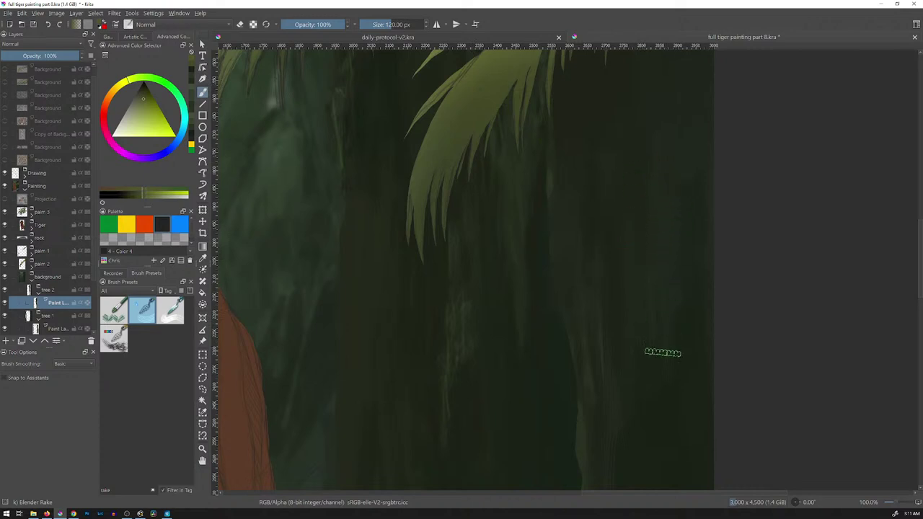
{"action": "left_click", "coordinate": [153, 107]}
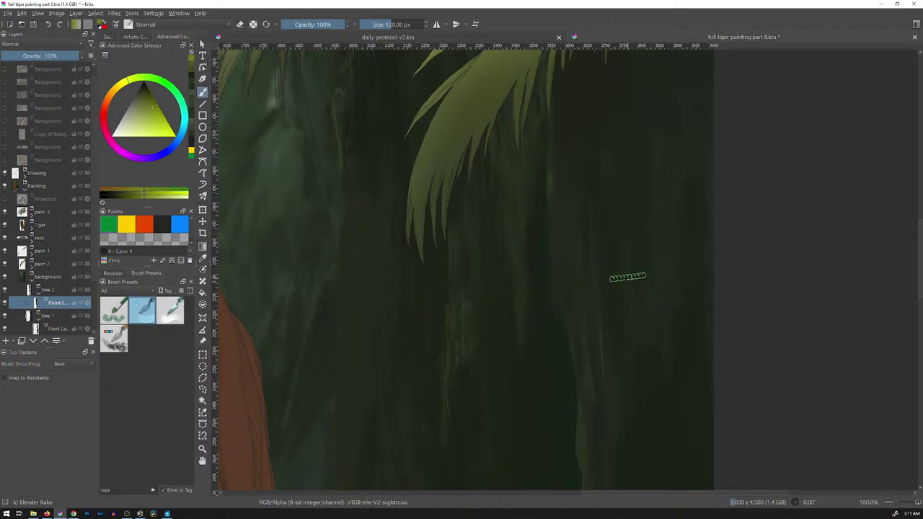
{"action": "left_click", "coordinate": [170, 310]}
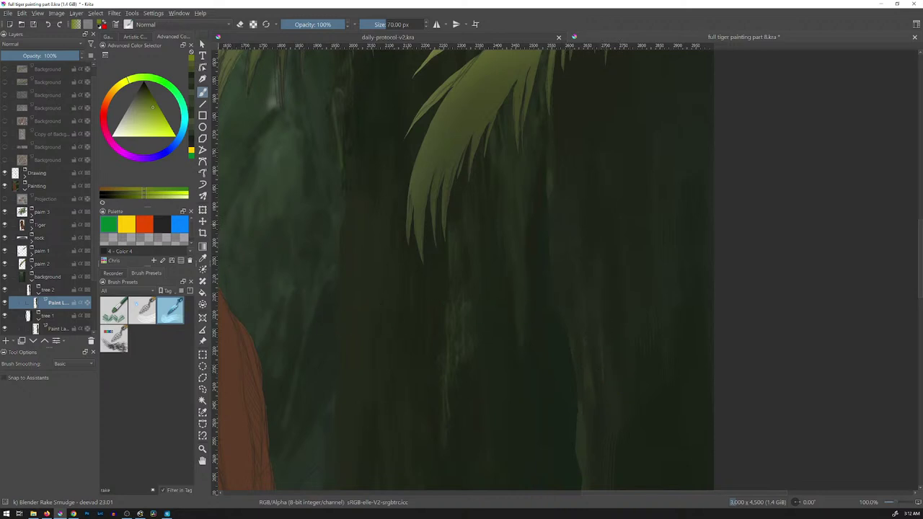
{"action": "left_click", "coordinate": [126, 224]}
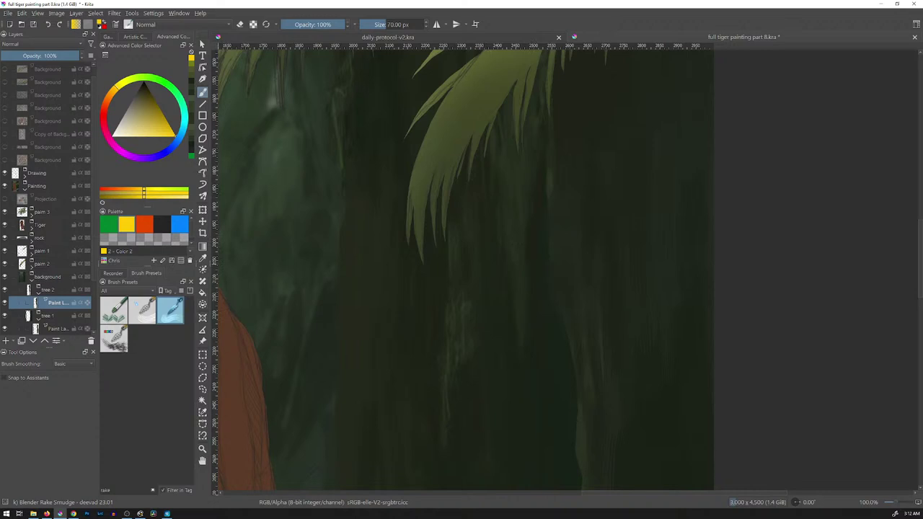
Return to the My Favorites brush presets and select the Dry Paper Texture brush
{"action": "left_click", "coordinate": [130, 290]}
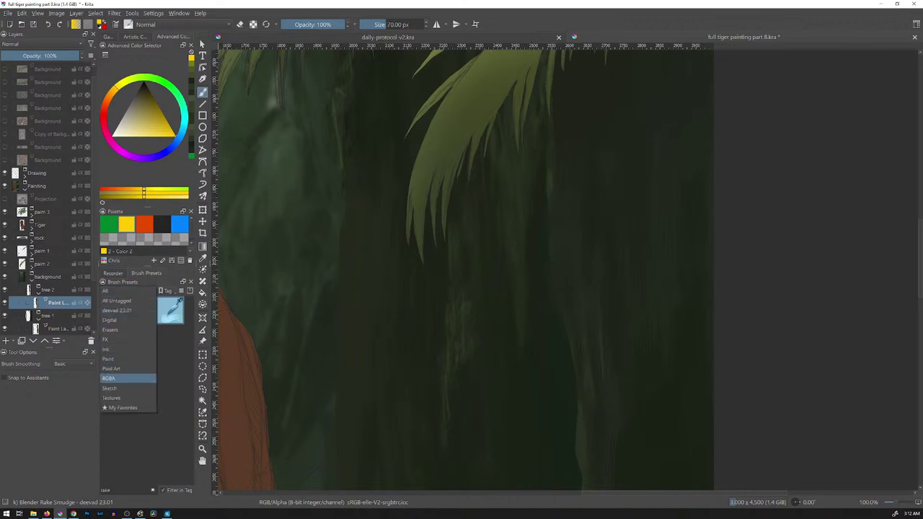
{"action": "left_click", "coordinate": [123, 408]}
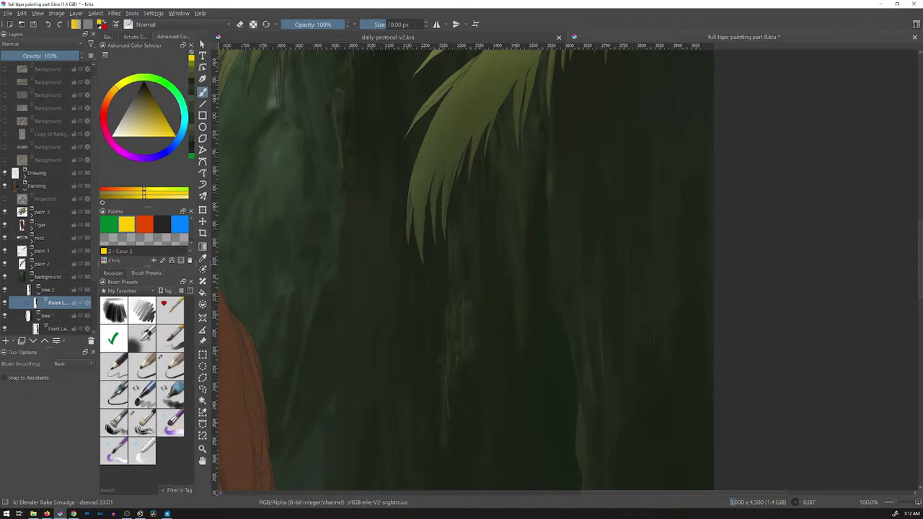
{"action": "left_click", "coordinate": [171, 368]}
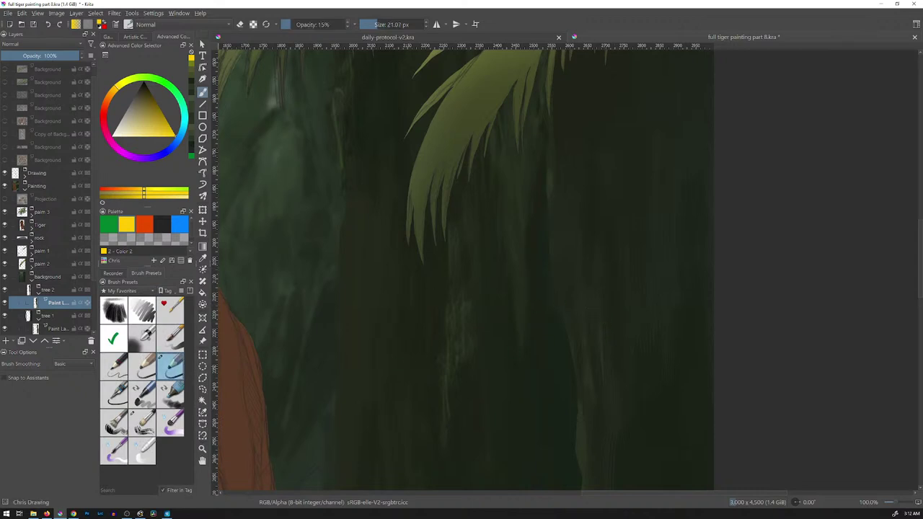
{"action": "left_click", "coordinate": [114, 311]}
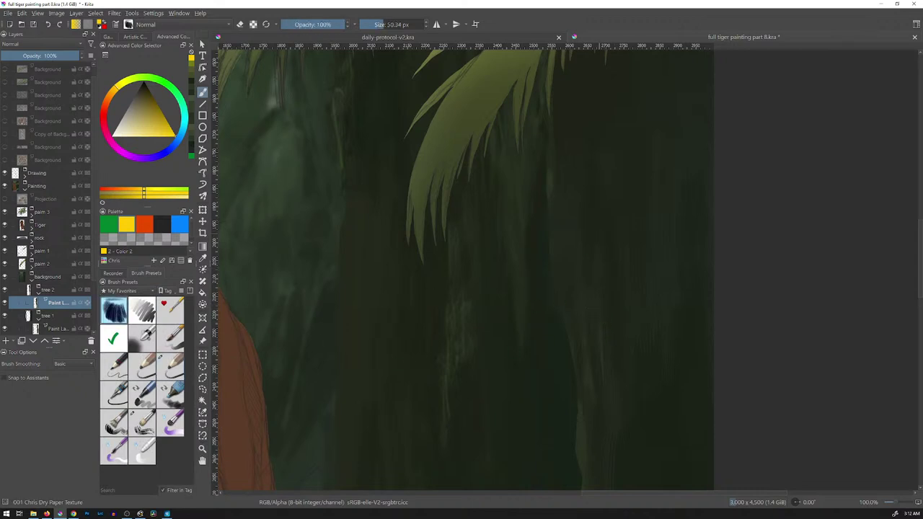
Darken the mossy streaks on the trunk beneath the palm with a sampled dark green, using the Dry Paper Texture brush at 55.38 px
{"action": "scroll", "coordinate": [602, 221], "scroll_direction": "down", "scroll_amount": 5}
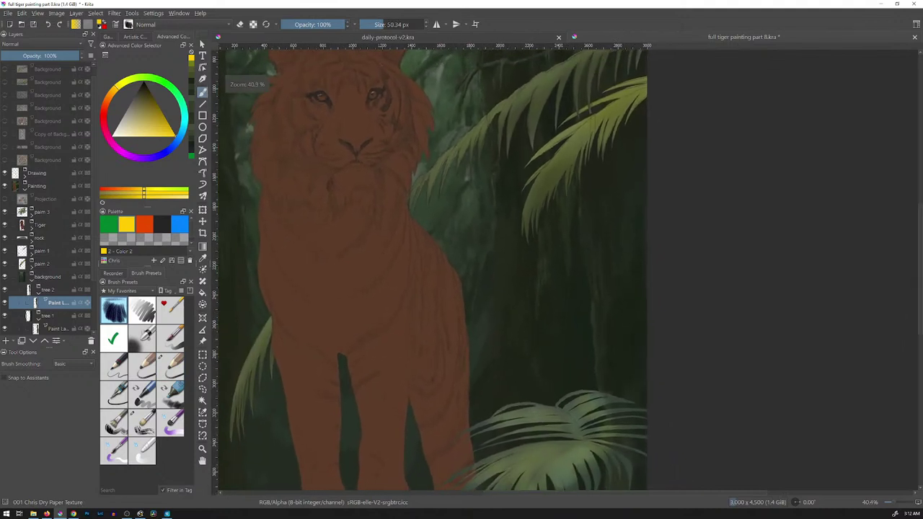
{"action": "scroll", "coordinate": [601, 222], "scroll_direction": "up", "scroll_amount": 1}
{"action": "left_click_drag", "start_coordinate": [643, 266], "coordinate": [630, 274]}
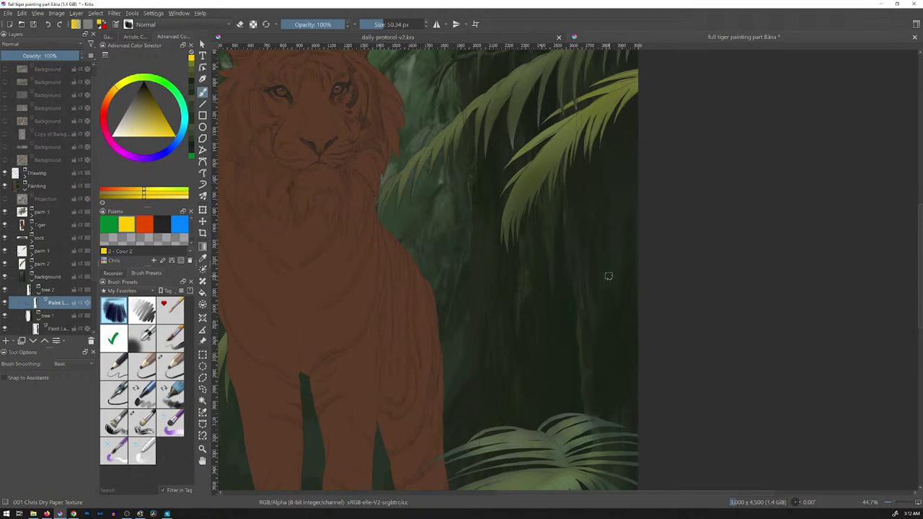
{"action": "left_click", "coordinate": [163, 224]}
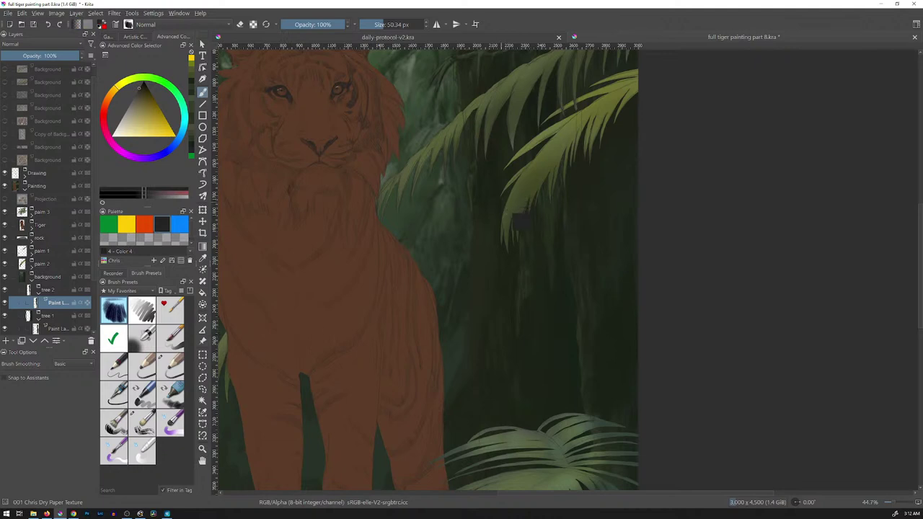
{"action": "left_click", "coordinate": [516, 221], "text": "ctrl"}
{"action": "key", "text": "bracketright"}
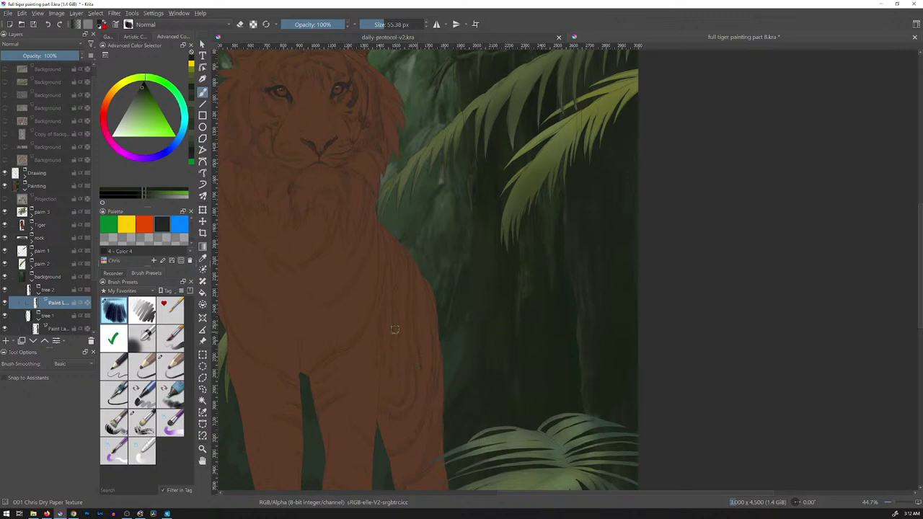
Show all brush presets and shade mossy green streaks along the trunk beneath the palm with the Pencil-6 Quick Shade brush at 88.60 px
{"action": "left_click", "coordinate": [127, 290]}
{"action": "left_click", "coordinate": [122, 174]}
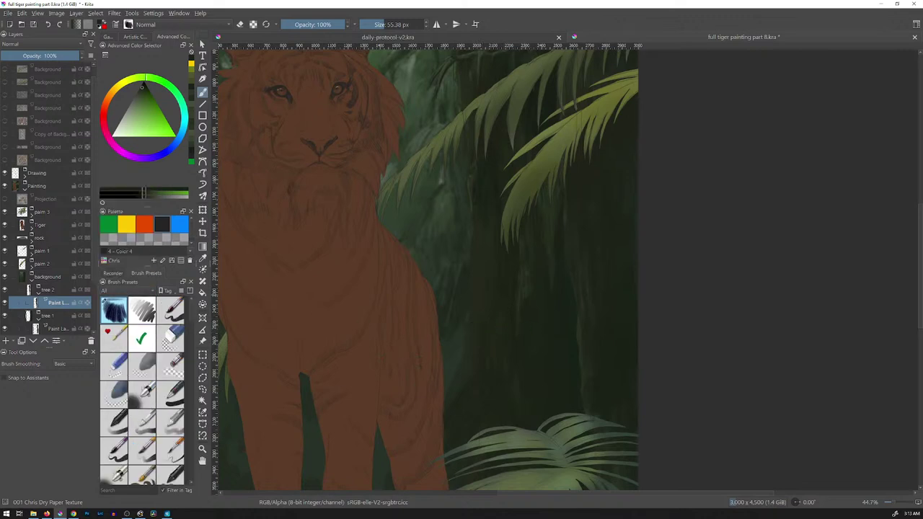
{"action": "scroll", "coordinate": [142, 391], "scroll_direction": "down", "scroll_amount": 10}
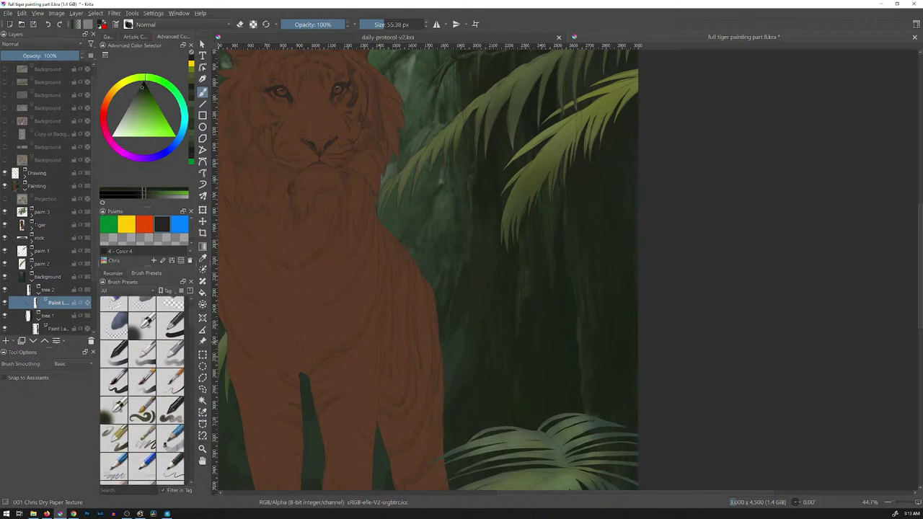
{"action": "scroll", "coordinate": [143, 390], "scroll_direction": "down", "scroll_amount": 2}
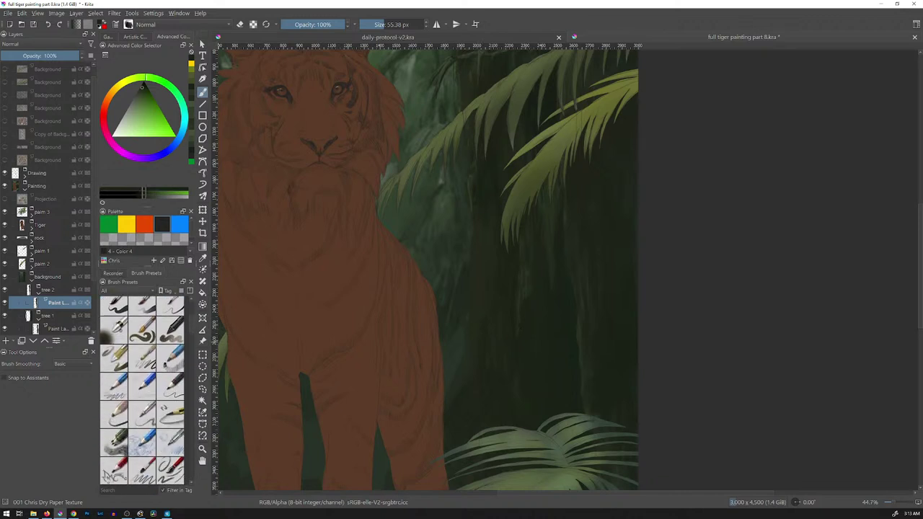
{"action": "scroll", "coordinate": [108, 442], "scroll_direction": "down", "scroll_amount": 4}
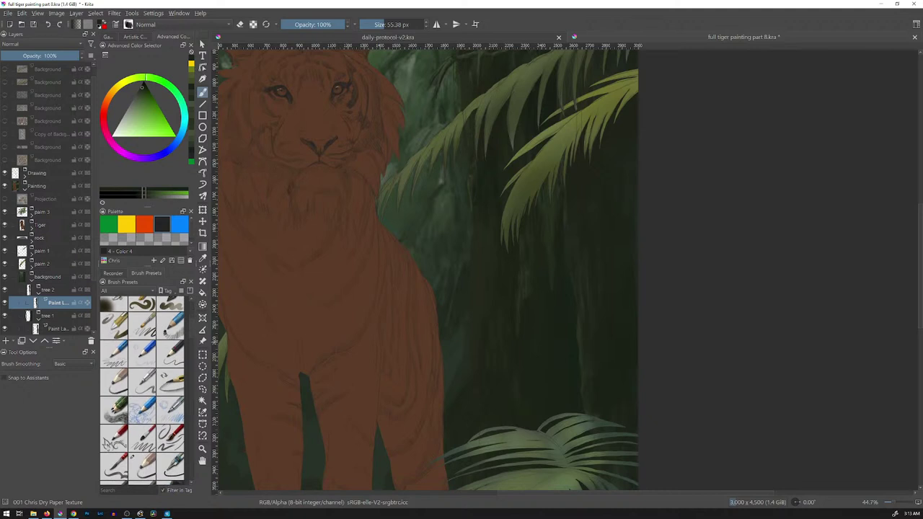
{"action": "left_click", "coordinate": [114, 409]}
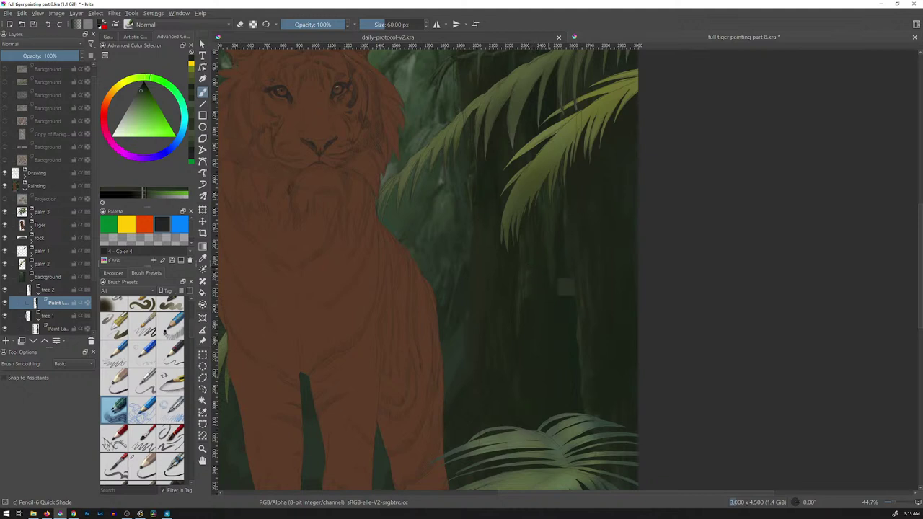
{"action": "left_click_drag", "start_coordinate": [566, 308], "coordinate": [601, 310]}
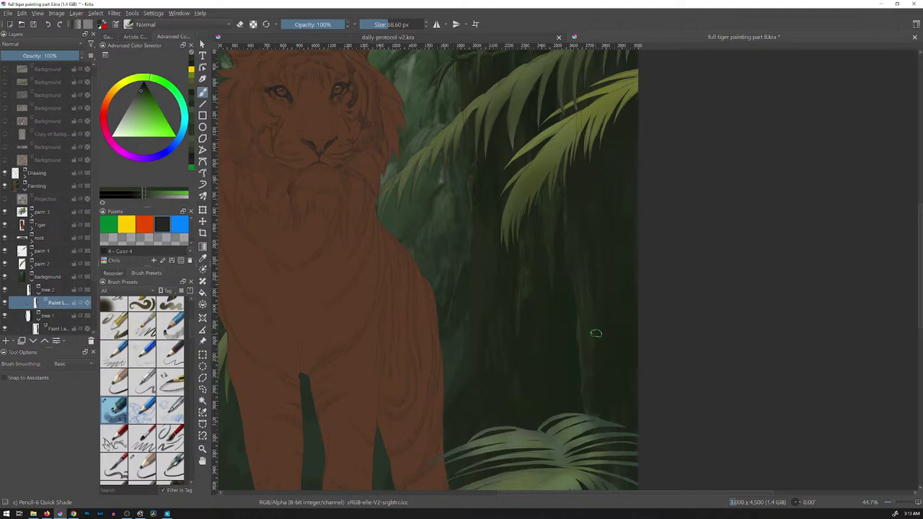
{"action": "key", "text": "1"}
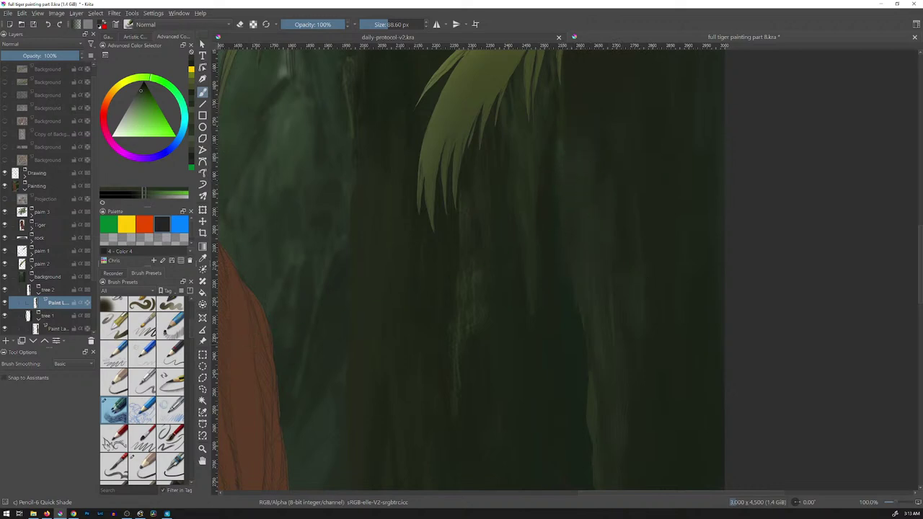
Try the Ink-8 Sumi-e brush preset at 60 px for the trunk texture
{"action": "scroll", "coordinate": [142, 391], "scroll_direction": "down", "scroll_amount": 3}
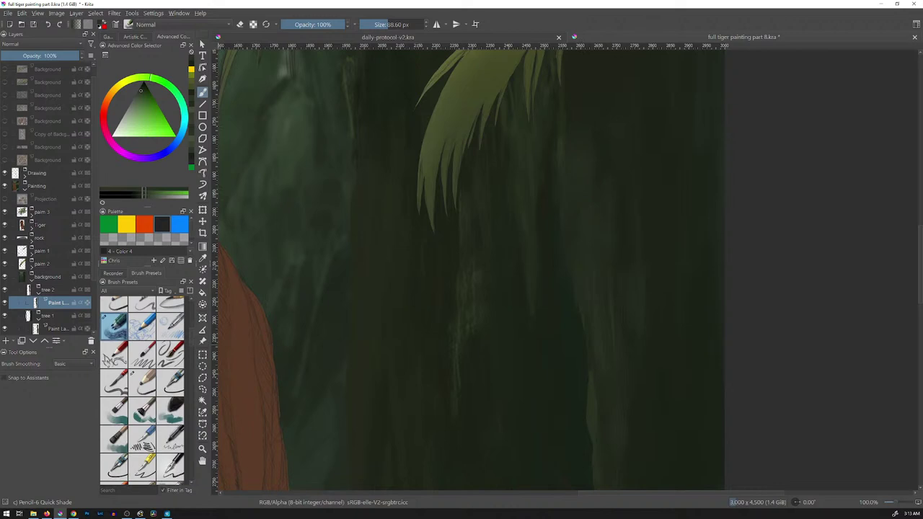
{"action": "scroll", "coordinate": [143, 390], "scroll_direction": "down", "scroll_amount": 10}
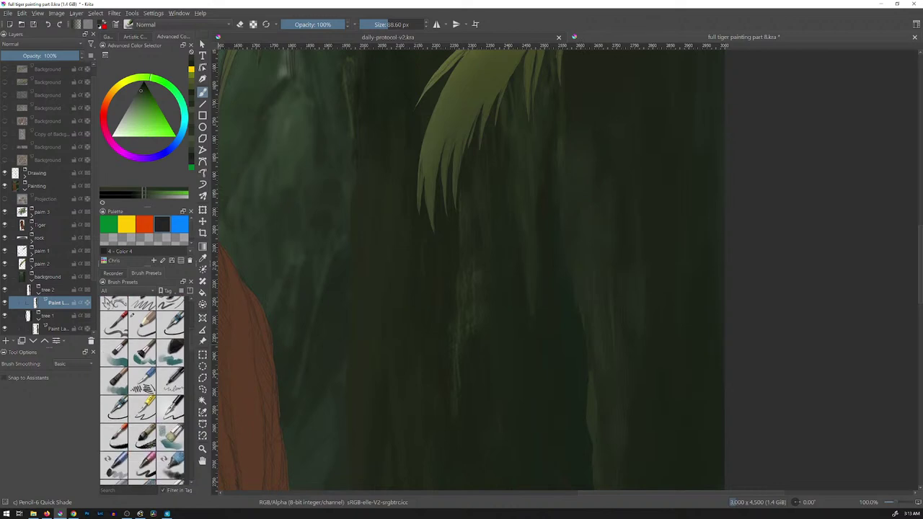
{"action": "scroll", "coordinate": [142, 390], "scroll_direction": "down", "scroll_amount": 10}
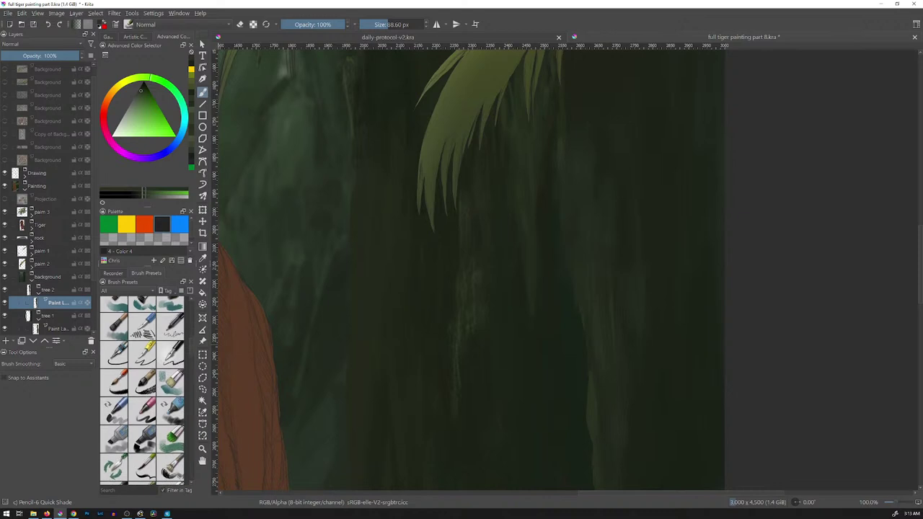
{"action": "scroll", "coordinate": [142, 391], "scroll_direction": "down", "scroll_amount": 2}
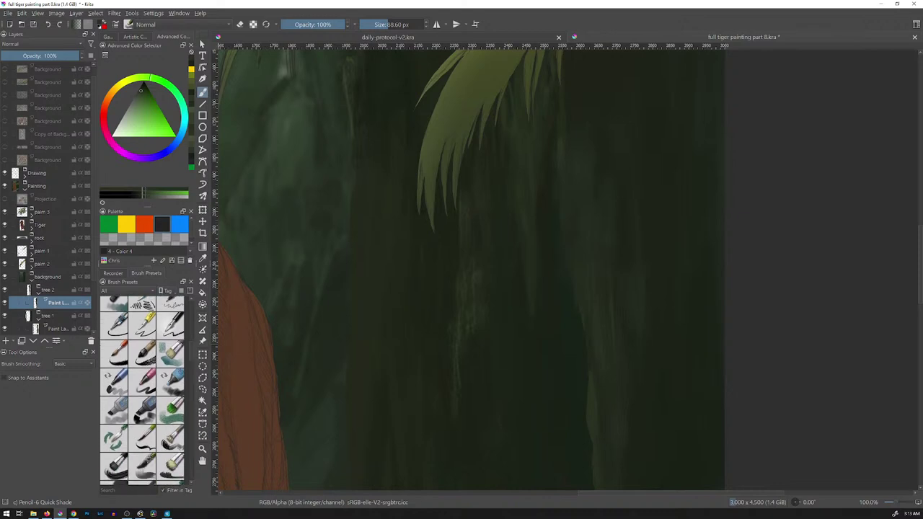
{"action": "scroll", "coordinate": [142, 390], "scroll_direction": "down", "scroll_amount": 4}
{"action": "left_click", "coordinate": [142, 330]}
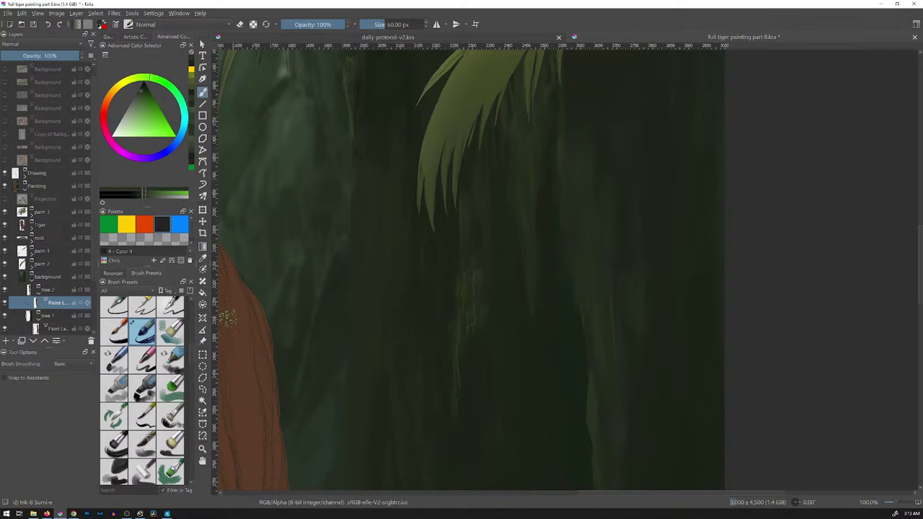
Paint a faint mossy texture patch on the trunk near the canvas edge with the Textured Crease Update brush at 55 px
{"action": "scroll", "coordinate": [142, 390], "scroll_direction": "down", "scroll_amount": 5}
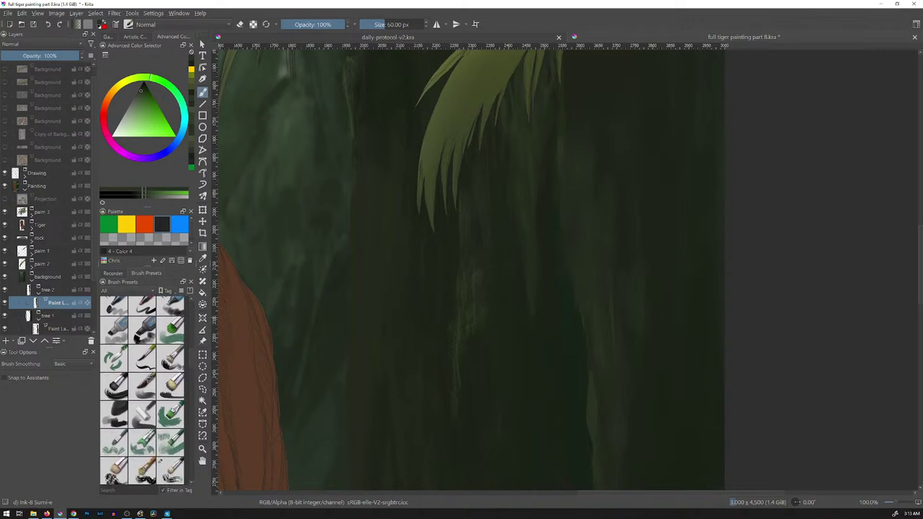
{"action": "scroll", "coordinate": [155, 404], "scroll_direction": "down", "scroll_amount": 6}
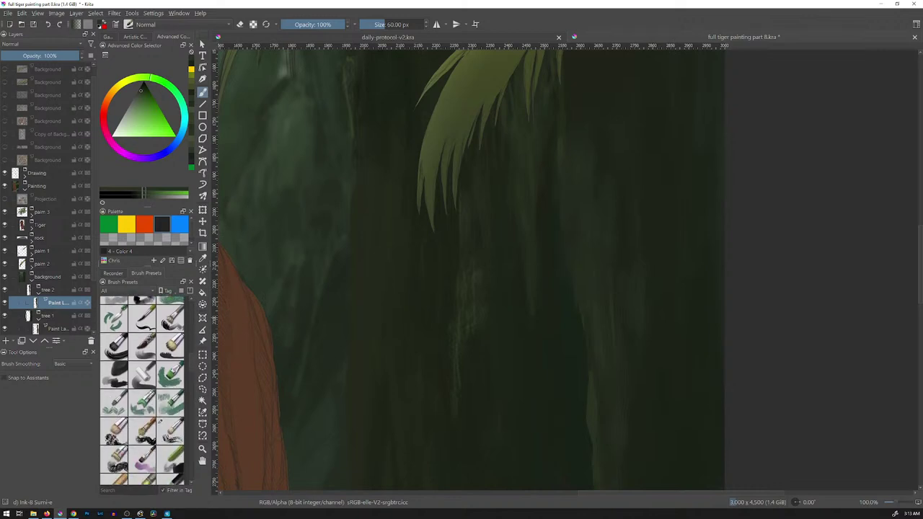
{"action": "scroll", "coordinate": [155, 404], "scroll_direction": "down", "scroll_amount": 5}
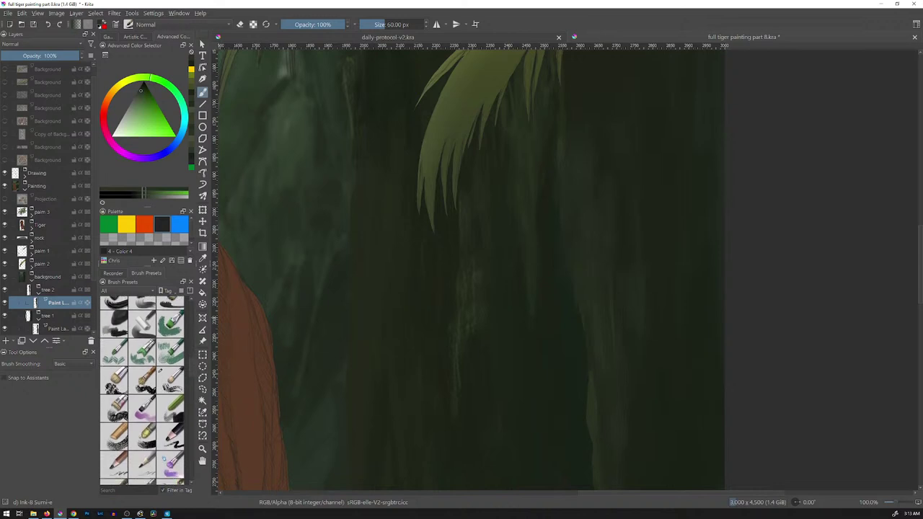
{"action": "left_click", "coordinate": [142, 352]}
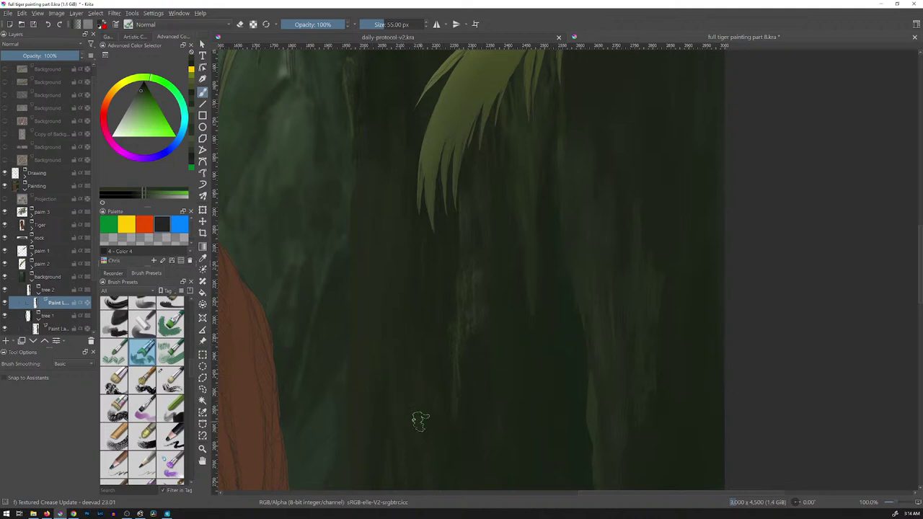
Try the Dry Brushing preset at 34.61 px and vertical streaks beside the moss patch with the Textured Chaotic Irregular brush at 115 px
{"action": "scroll", "coordinate": [164, 416], "scroll_direction": "down", "scroll_amount": 3}
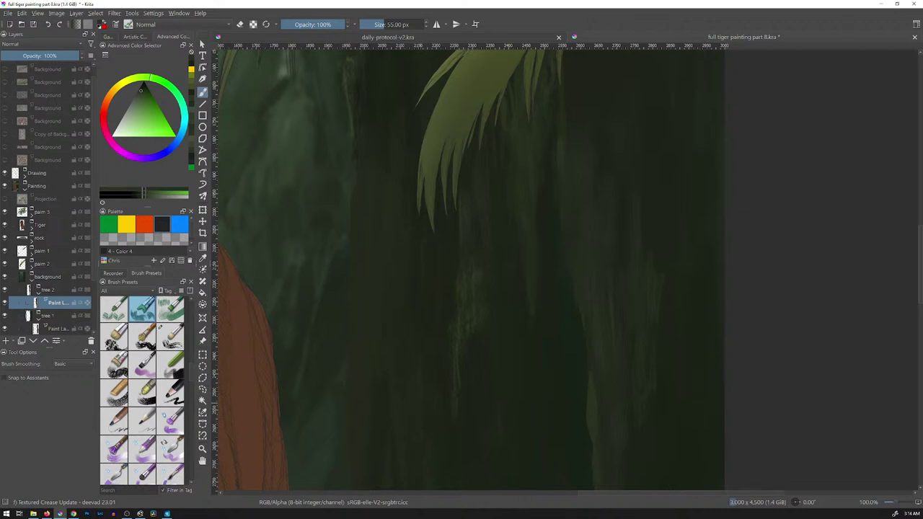
{"action": "left_click", "coordinate": [171, 335]}
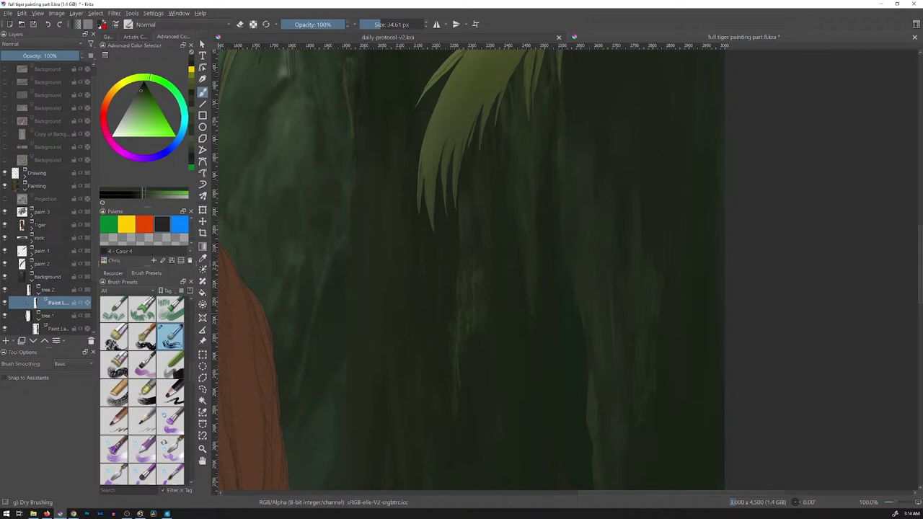
{"action": "scroll", "coordinate": [142, 390], "scroll_direction": "down", "scroll_amount": 4}
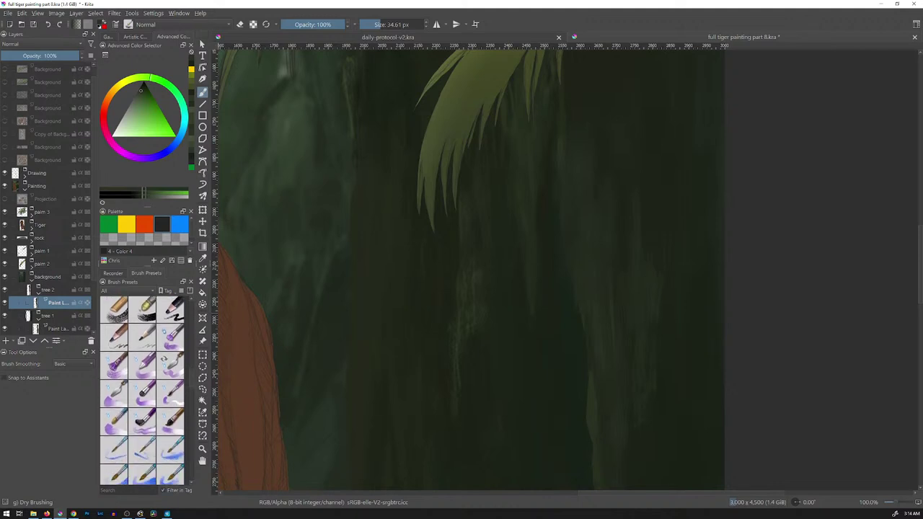
{"action": "scroll", "coordinate": [166, 334], "scroll_direction": "down", "scroll_amount": 5}
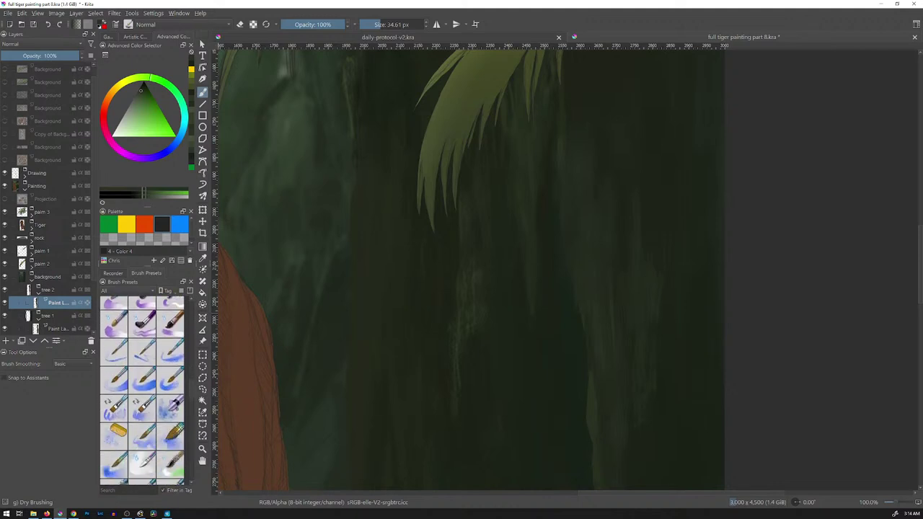
{"action": "scroll", "coordinate": [142, 390], "scroll_direction": "down", "scroll_amount": 5}
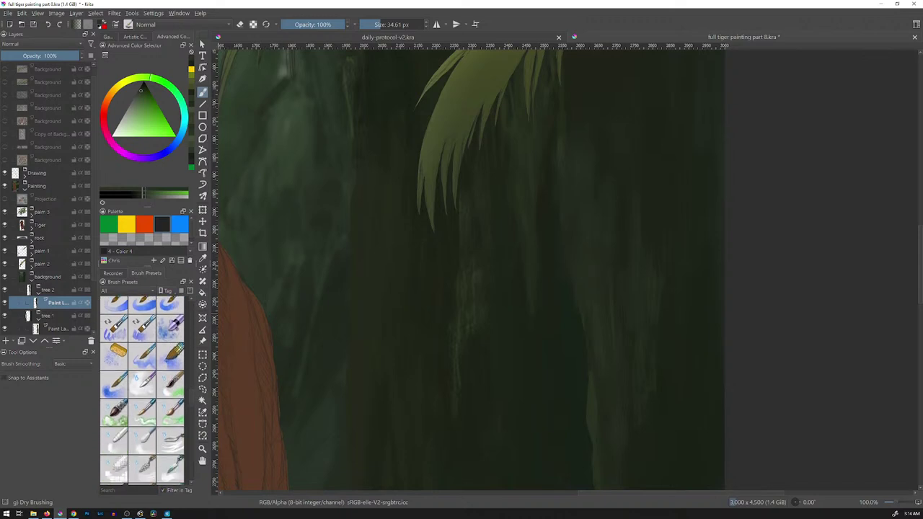
{"action": "scroll", "coordinate": [142, 390], "scroll_direction": "down", "scroll_amount": 1}
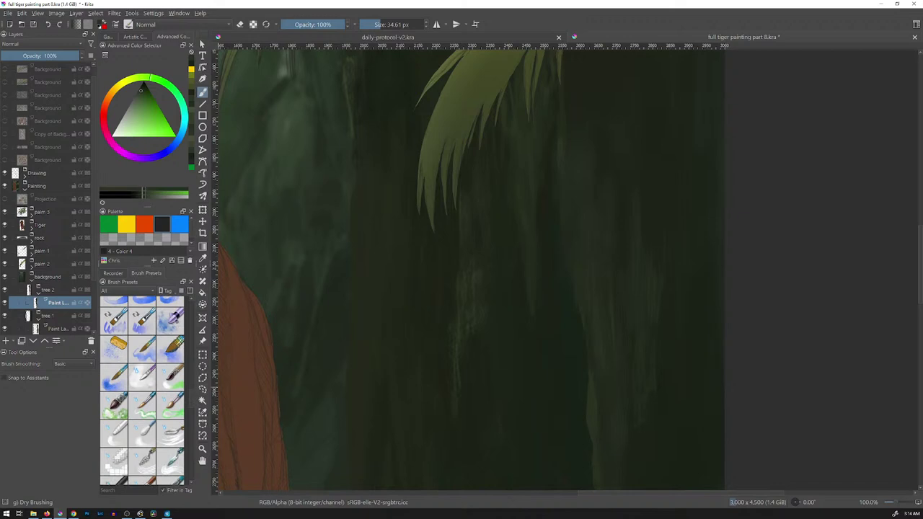
{"action": "scroll", "coordinate": [143, 390], "scroll_direction": "down", "scroll_amount": 8}
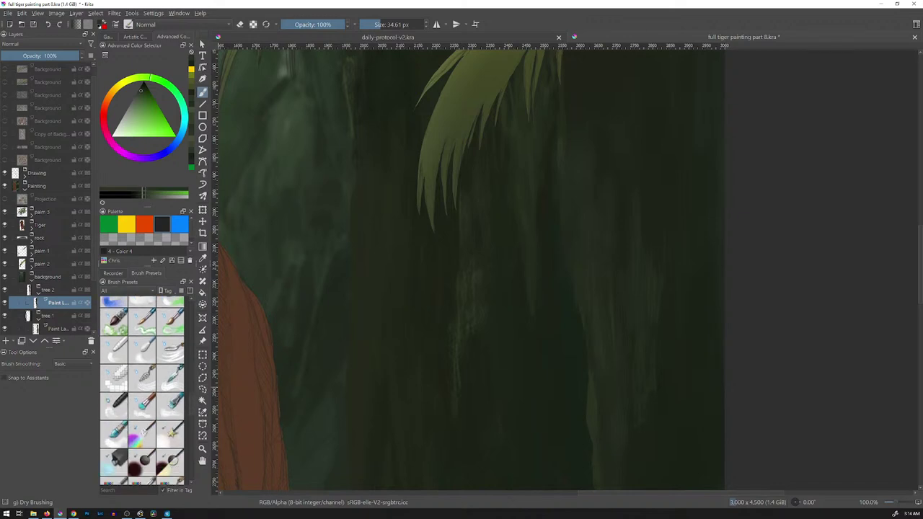
{"action": "scroll", "coordinate": [142, 390], "scroll_direction": "down", "scroll_amount": 3}
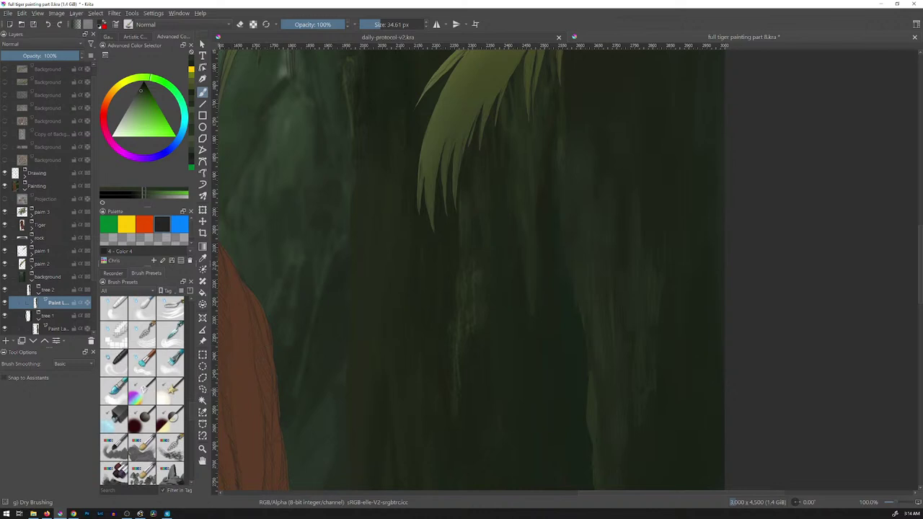
{"action": "scroll", "coordinate": [142, 390], "scroll_direction": "down", "scroll_amount": 5}
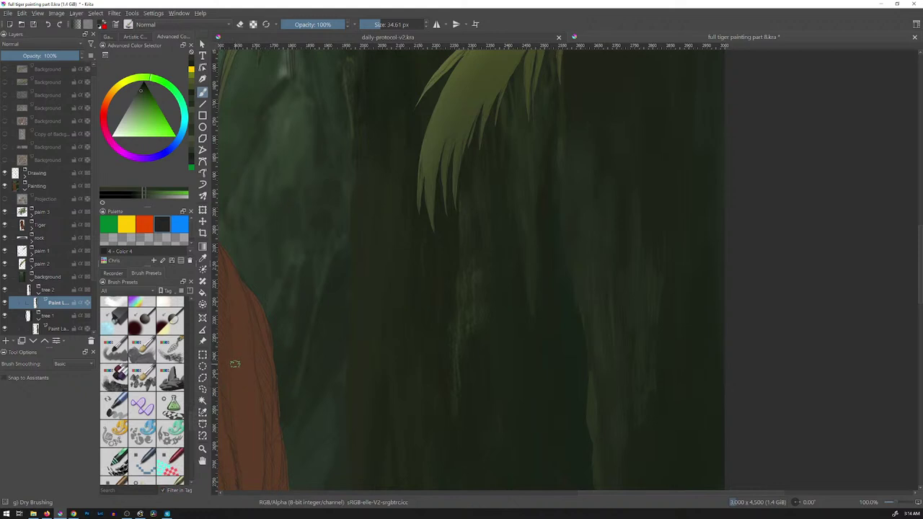
{"action": "scroll", "coordinate": [142, 390], "scroll_direction": "down", "scroll_amount": 10}
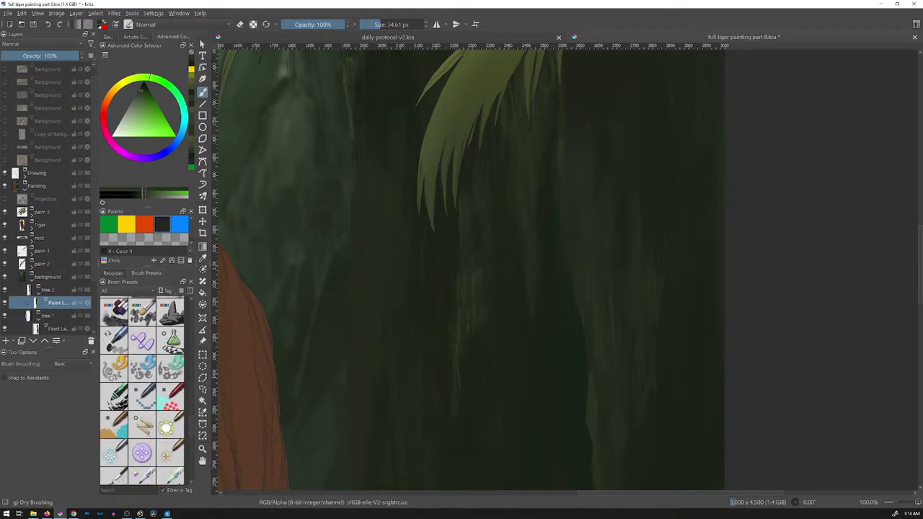
{"action": "scroll", "coordinate": [142, 390], "scroll_direction": "down", "scroll_amount": 6}
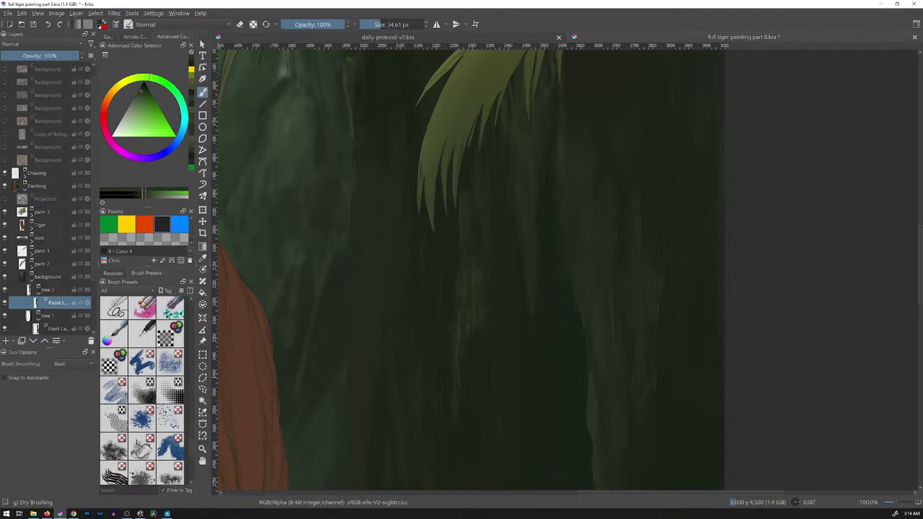
{"action": "left_click", "coordinate": [142, 358]}
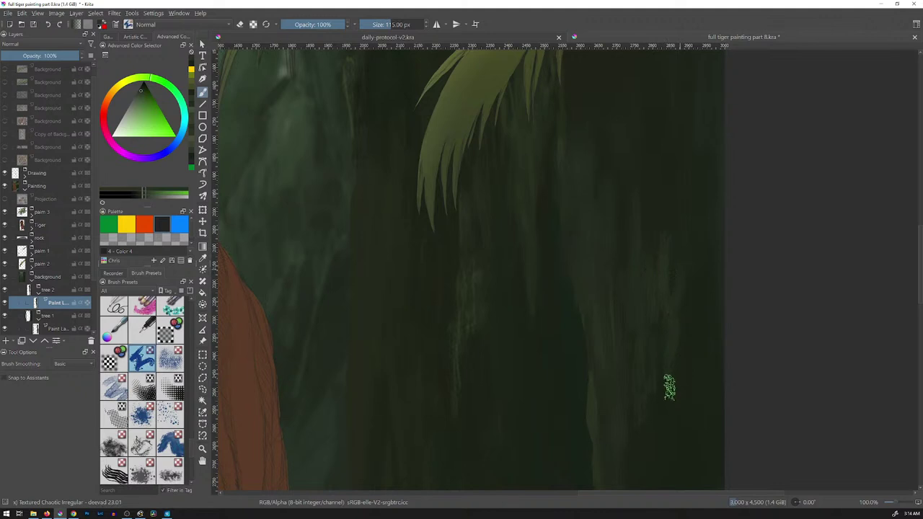
{"action": "left_click_drag", "start_coordinate": [670, 342], "coordinate": [660, 435]}
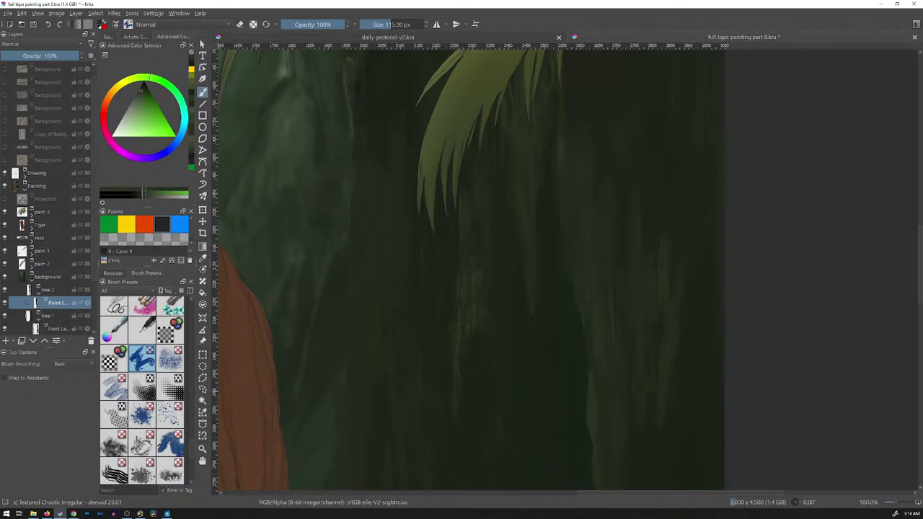
Try vertical strokes over the trunk near the canvas edge with the Screentone Moire brush at 120 px
{"action": "left_click", "coordinate": [142, 388]}
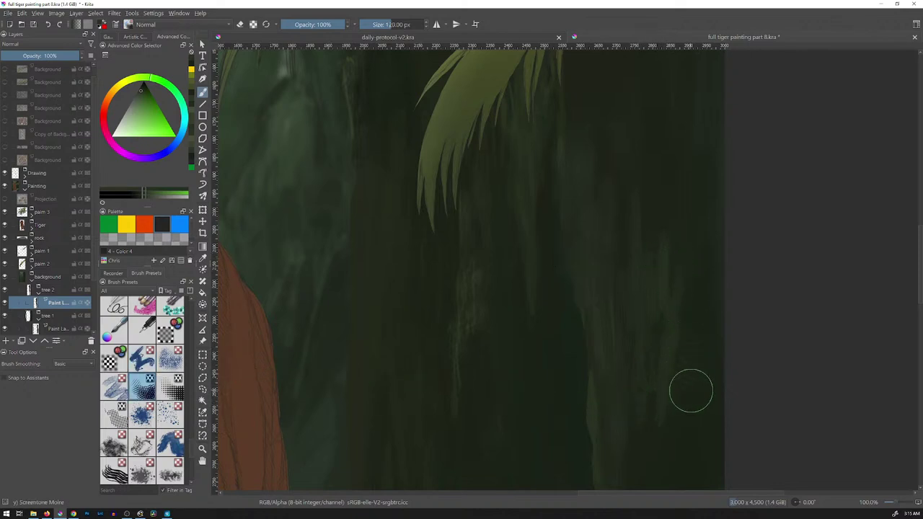
{"action": "left_click_drag", "start_coordinate": [691, 318], "coordinate": [667, 439]}
{"action": "mouse_move", "coordinate": [701, 352]}
{"action": "left_mouse_down"}
{"action": "mouse_move", "coordinate": [669, 391]}
{"action": "mouse_move", "coordinate": [656, 451]}
{"action": "left_mouse_up"}
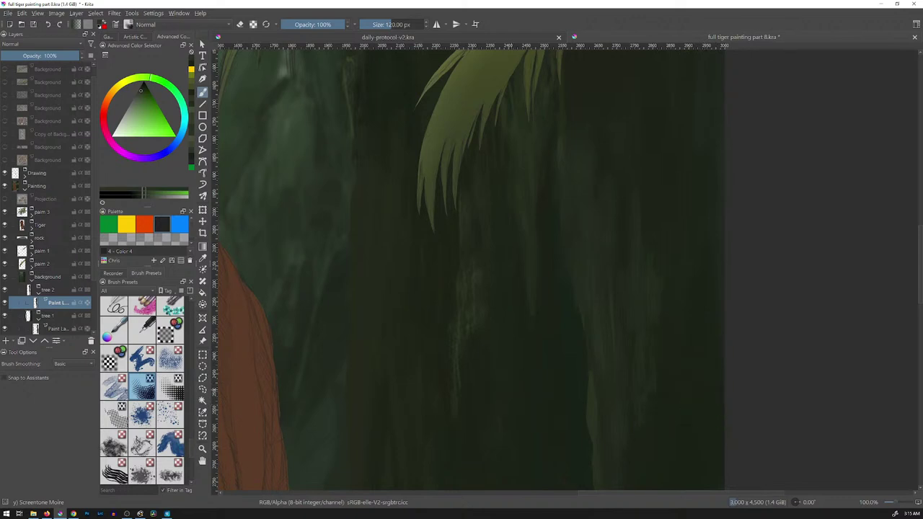
Paint wavy vertical bark lines beside the trunk's moss patch with the Texture Hair brush at 70 px
{"action": "scroll", "coordinate": [142, 389], "scroll_direction": "down", "scroll_amount": 3}
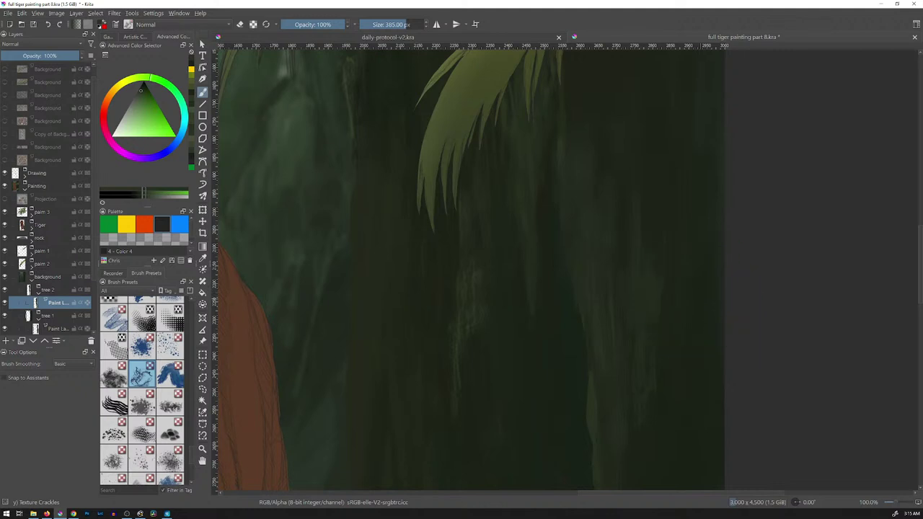
{"action": "left_click", "coordinate": [114, 403]}
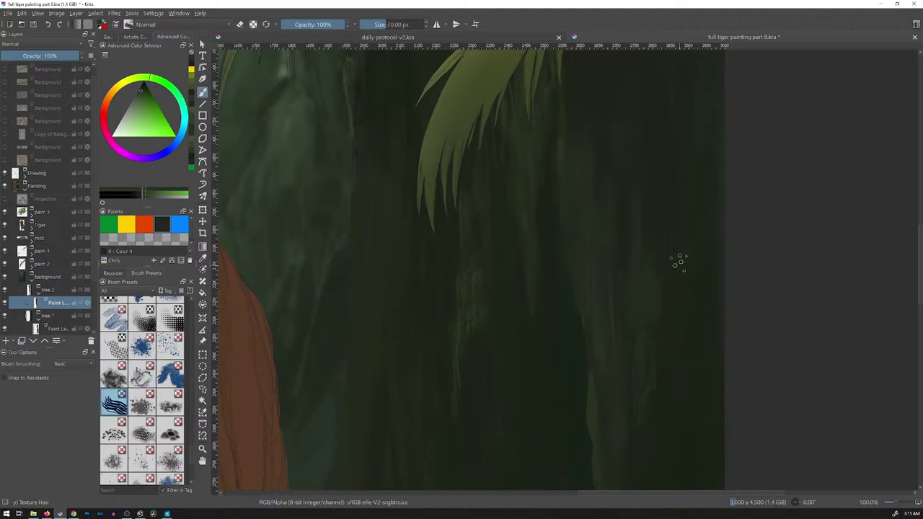
{"action": "mouse_move", "coordinate": [679, 262]}
{"action": "left_mouse_down"}
{"action": "mouse_move", "coordinate": [671, 366]}
{"action": "mouse_move", "coordinate": [663, 297]}
{"action": "mouse_move", "coordinate": [663, 359]}
{"action": "mouse_move", "coordinate": [649, 279]}
{"action": "mouse_move", "coordinate": [650, 341]}
{"action": "left_mouse_up"}
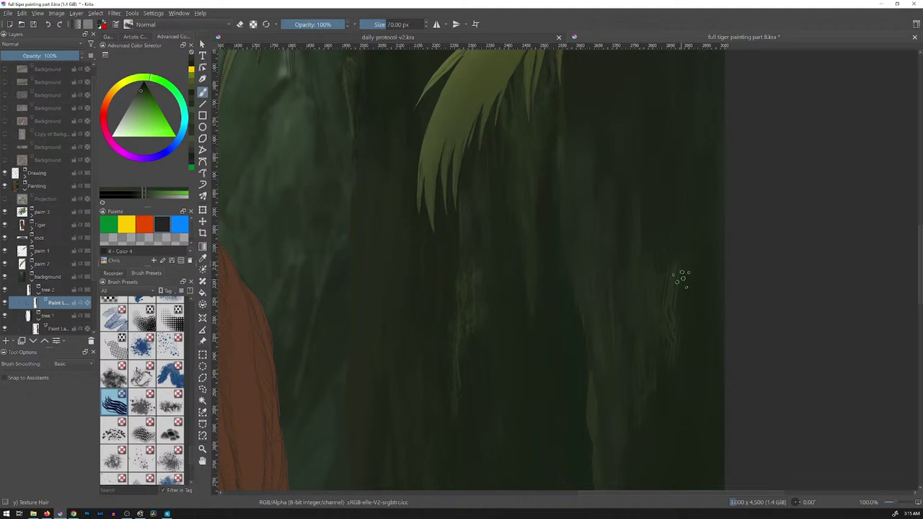
{"action": "mouse_move", "coordinate": [663, 297]}
{"action": "left_mouse_down"}
{"action": "mouse_move", "coordinate": [549, 259]}
{"action": "mouse_move", "coordinate": [555, 270]}
{"action": "left_mouse_up"}
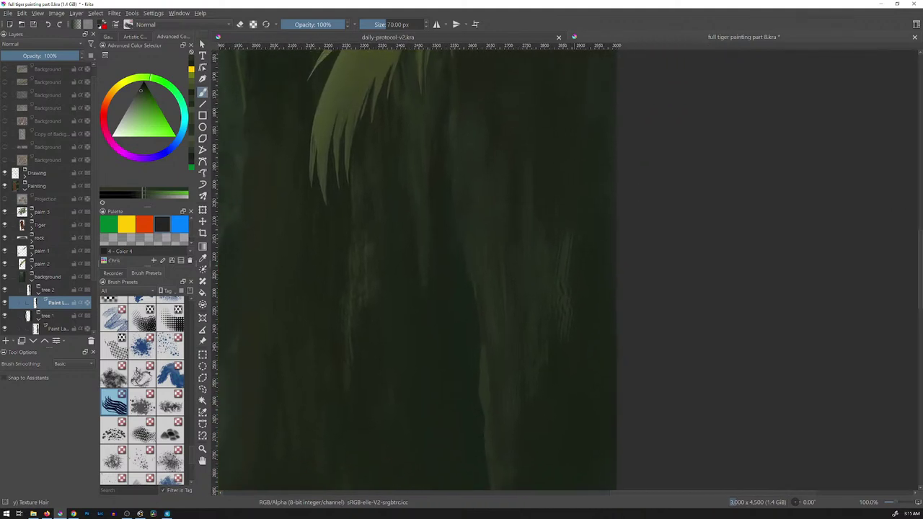
Sample the palm leaf's green, brighten it, and try vertical Texture Hair strokes at 70 px on the trunk near the canvas edge
{"action": "left_click", "coordinate": [370, 95], "text": "ctrl"}
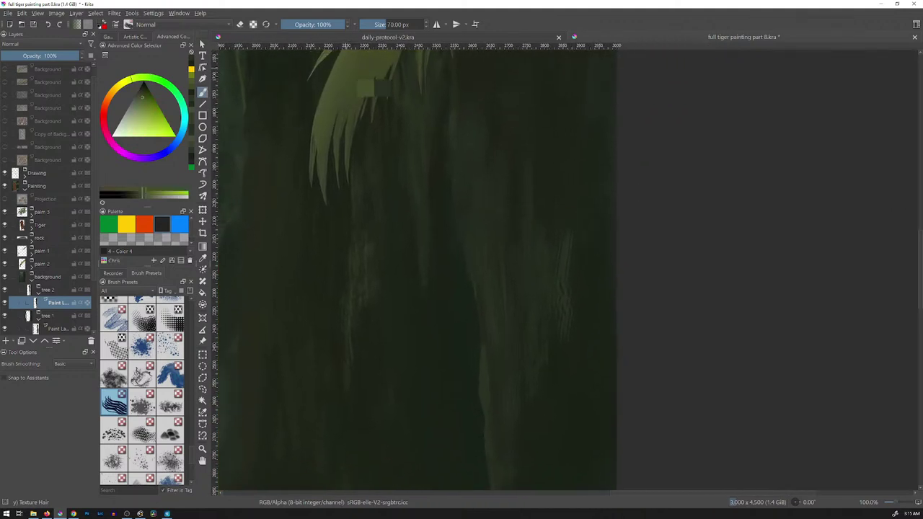
{"action": "left_click", "coordinate": [144, 104]}
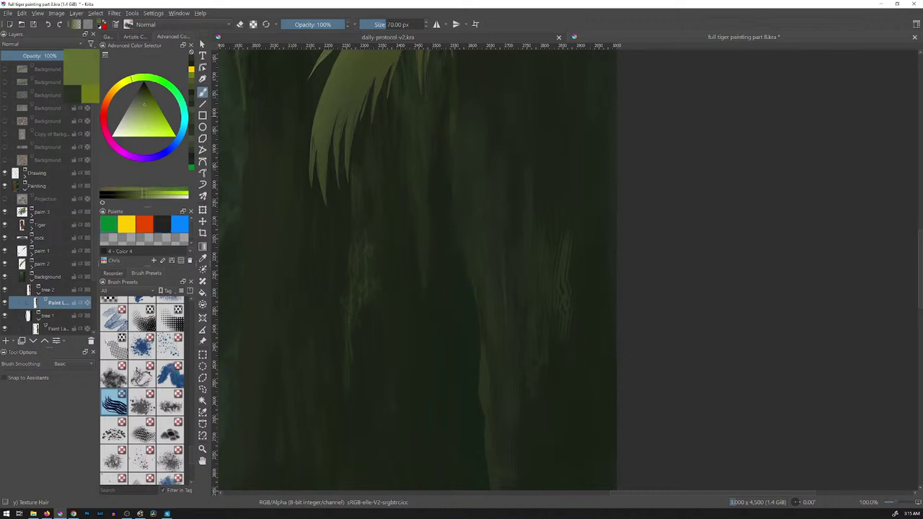
{"action": "left_click_drag", "start_coordinate": [573, 150], "coordinate": [584, 270]}
{"action": "left_click_drag", "start_coordinate": [590, 169], "coordinate": [590, 241]}
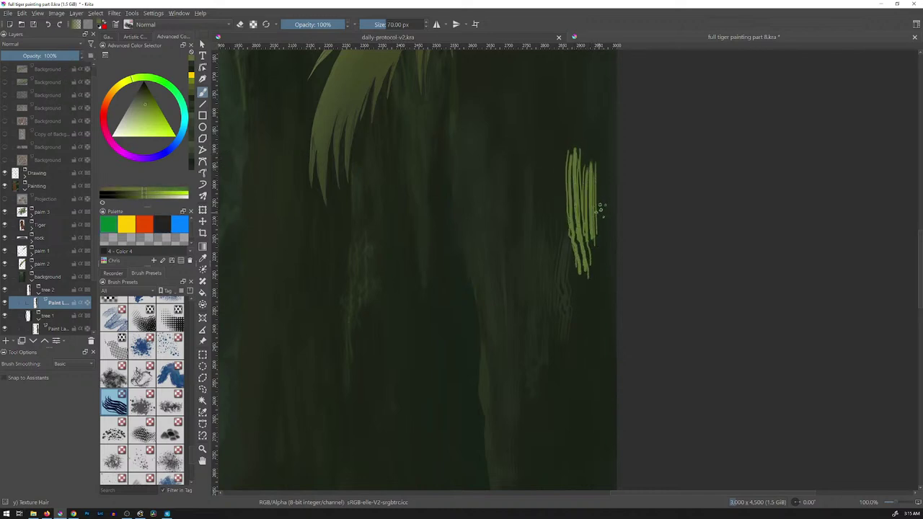
{"action": "left_click_drag", "start_coordinate": [600, 210], "coordinate": [595, 263]}
{"action": "left_click_drag", "start_coordinate": [555, 189], "coordinate": [572, 253]}
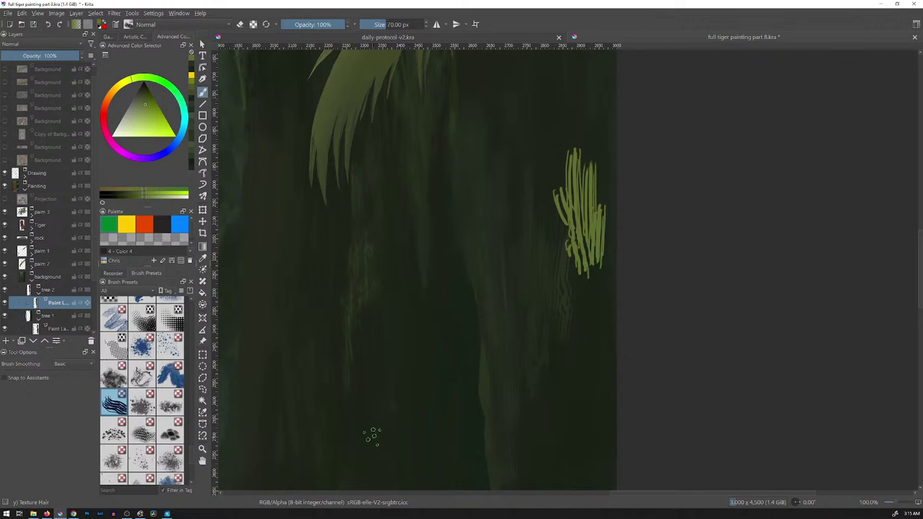
Try short vertical strokes below the green test patch with the Chris Drawing brush from My Favorites at 39.63 px
{"action": "scroll", "coordinate": [142, 389], "scroll_direction": "down", "scroll_amount": 3}
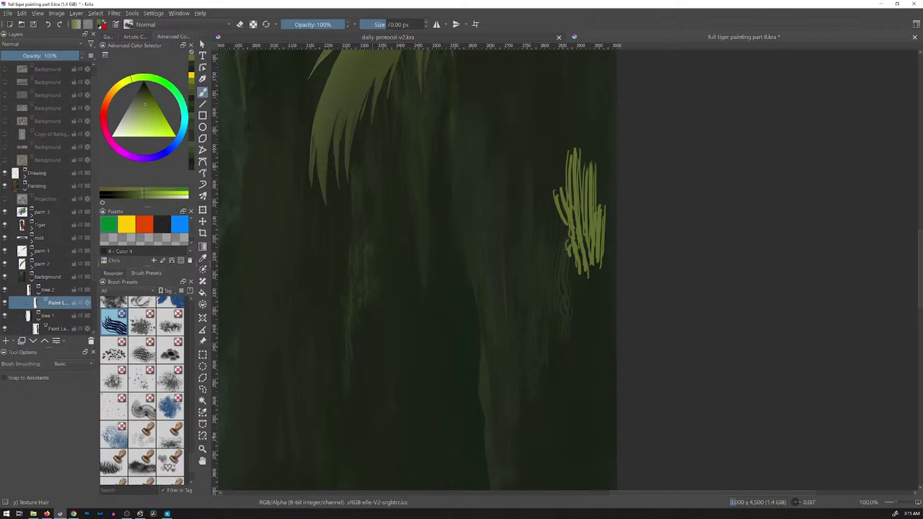
{"action": "scroll", "coordinate": [142, 389], "scroll_direction": "up", "scroll_amount": 2}
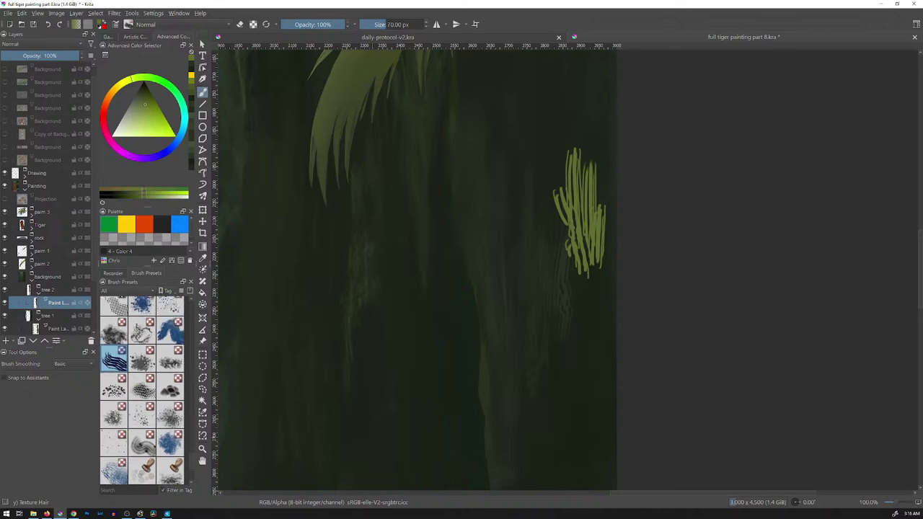
{"action": "left_click", "coordinate": [129, 291]}
{"action": "left_click", "coordinate": [122, 407]}
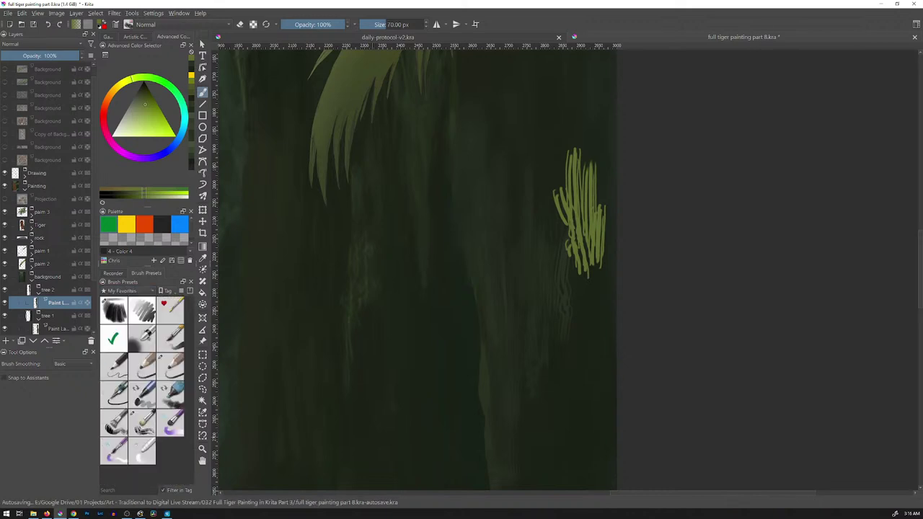
{"action": "left_click", "coordinate": [171, 367]}
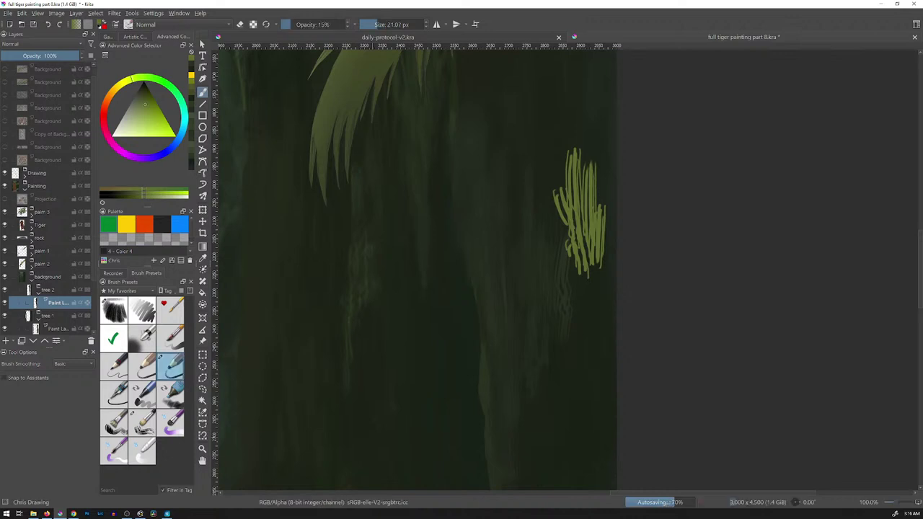
{"action": "key", "text": "bracketright"}
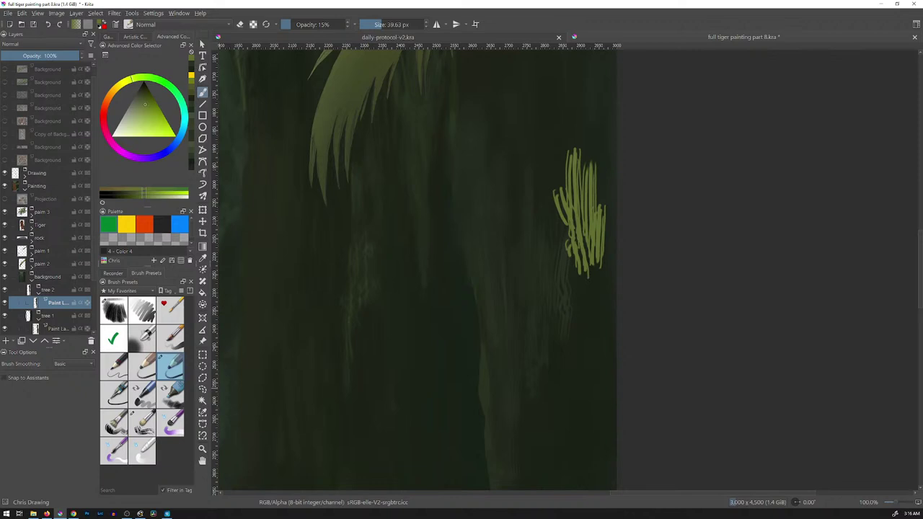
{"action": "left_click_drag", "start_coordinate": [581, 288], "coordinate": [581, 346]}
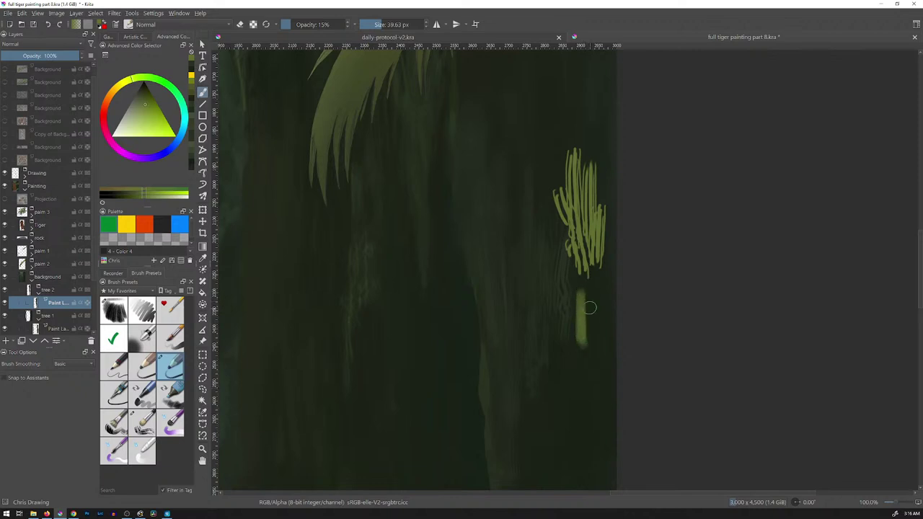
{"action": "mouse_move", "coordinate": [590, 308]}
{"action": "left_mouse_down"}
{"action": "mouse_move", "coordinate": [593, 354]}
{"action": "mouse_move", "coordinate": [599, 309]}
{"action": "mouse_move", "coordinate": [600, 351]}
{"action": "mouse_move", "coordinate": [605, 318]}
{"action": "mouse_move", "coordinate": [604, 364]}
{"action": "mouse_move", "coordinate": [585, 352]}
{"action": "mouse_move", "coordinate": [586, 376]}
{"action": "left_mouse_up"}
{"action": "mouse_move", "coordinate": [571, 341]}
{"action": "left_mouse_down"}
{"action": "mouse_move", "coordinate": [570, 374]}
{"action": "mouse_move", "coordinate": [593, 373]}
{"action": "left_mouse_up"}
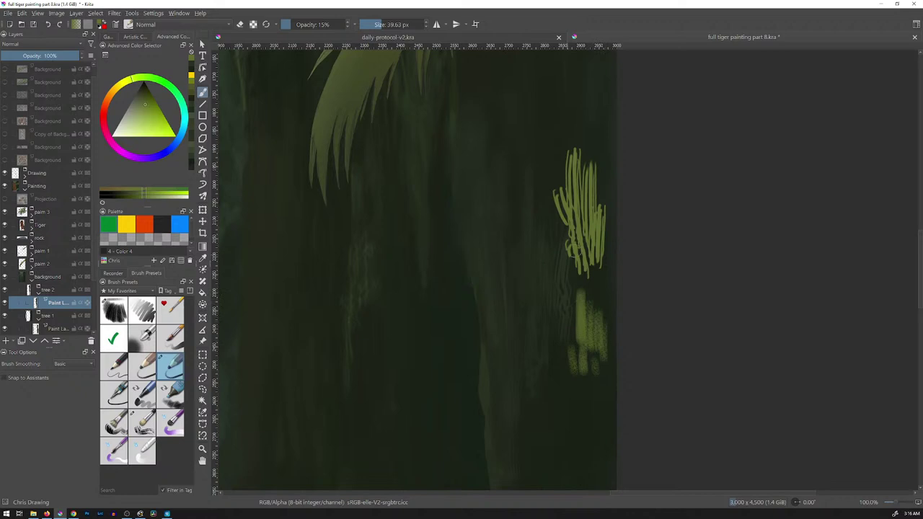
Undo the bright green test strokes made with the Chris Drawing and Texture Hair brushes near the canvas edge
{"action": "key", "text": "ctrl+z"}
{"action": "key", "text": "ctrl+z"}
{"action": "key", "text": "ctrl+z"}
{"action": "key", "text": "ctrl+z"}
{"action": "key", "text": "ctrl+z"}
{"action": "key", "text": "ctrl+z"}
{"action": "key", "text": "ctrl+z"}
{"action": "key", "text": "ctrl+z"}
{"action": "key", "text": "ctrl+z"}
{"action": "key", "text": "ctrl+z"}
{"action": "key", "text": "ctrl+z"}
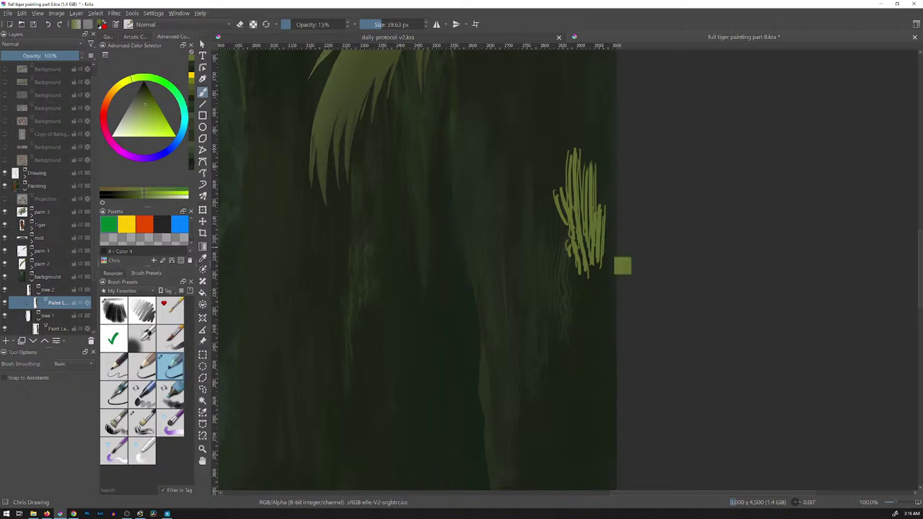
{"action": "key", "text": "ctrl+z"}
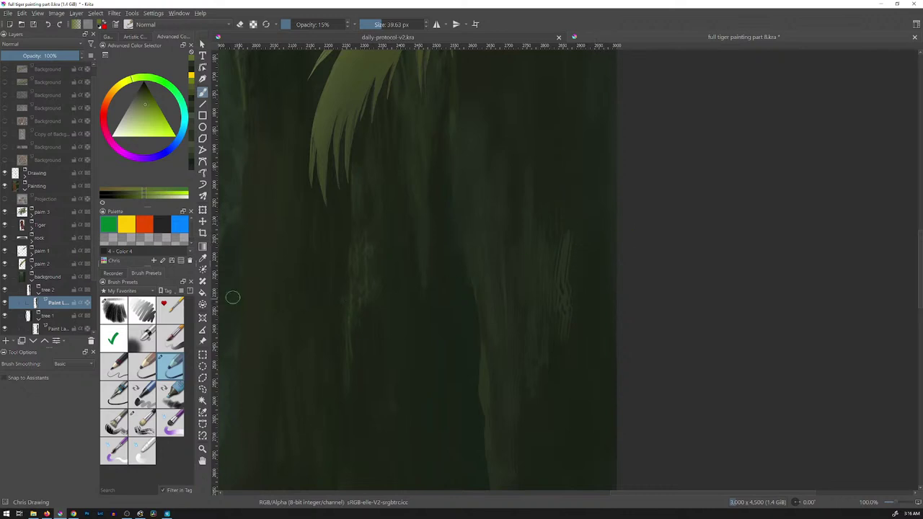
Switch back to the Texture Hair brush from all presets and try a vertical stroke beside the wavy bark lines
{"action": "left_click", "coordinate": [125, 291]}
{"action": "left_click", "coordinate": [116, 173]}
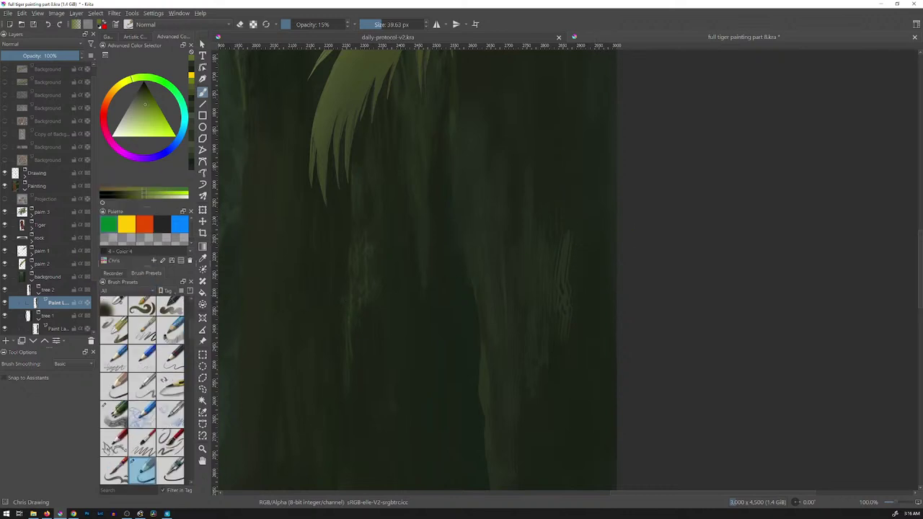
{"action": "scroll", "coordinate": [143, 390], "scroll_direction": "down", "scroll_amount": 15}
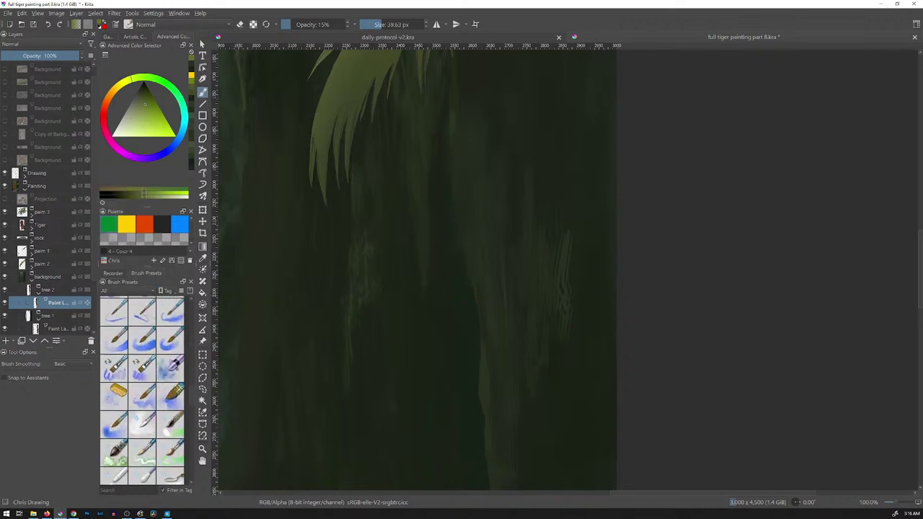
{"action": "scroll", "coordinate": [142, 391], "scroll_direction": "down", "scroll_amount": 6}
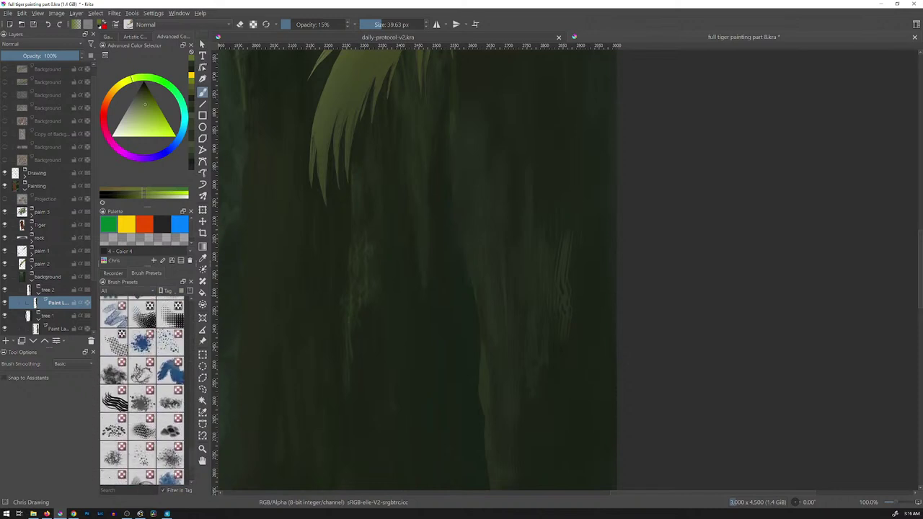
{"action": "left_click", "coordinate": [114, 398]}
{"action": "left_click_drag", "start_coordinate": [581, 236], "coordinate": [584, 330]}
{"action": "key", "text": "ctrl+z"}
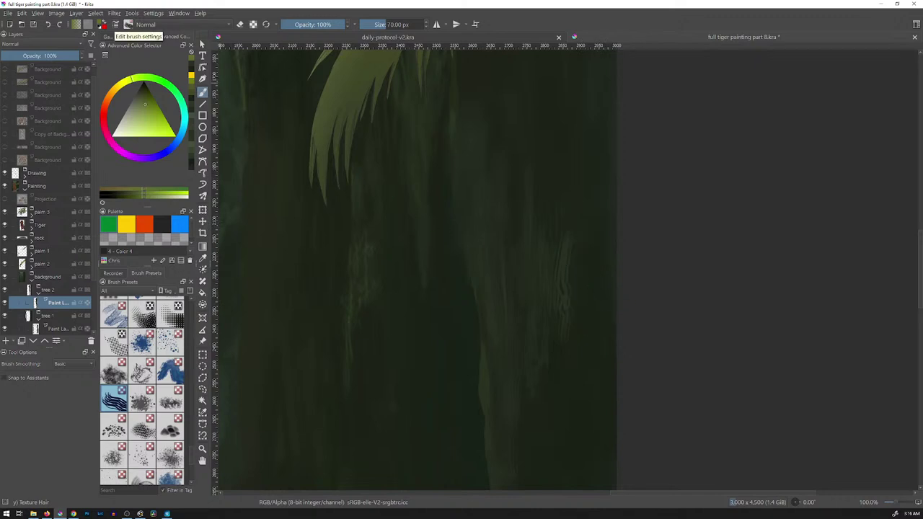
Enable the Pattern texture in the Texture Hair brush's settings, keeping the 10_drawed_dotted pattern
{"action": "left_click", "coordinate": [115, 24]}
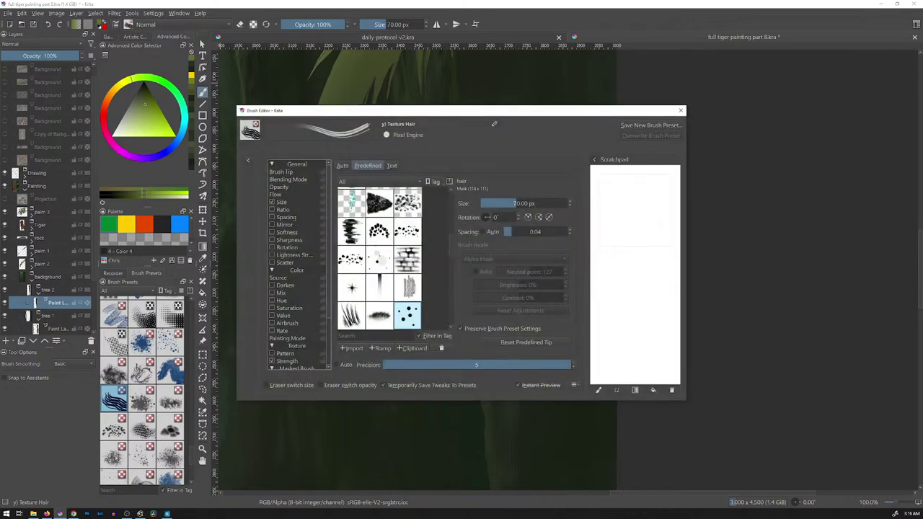
{"action": "left_click_drag", "start_coordinate": [433, 110], "coordinate": [280, 76]}
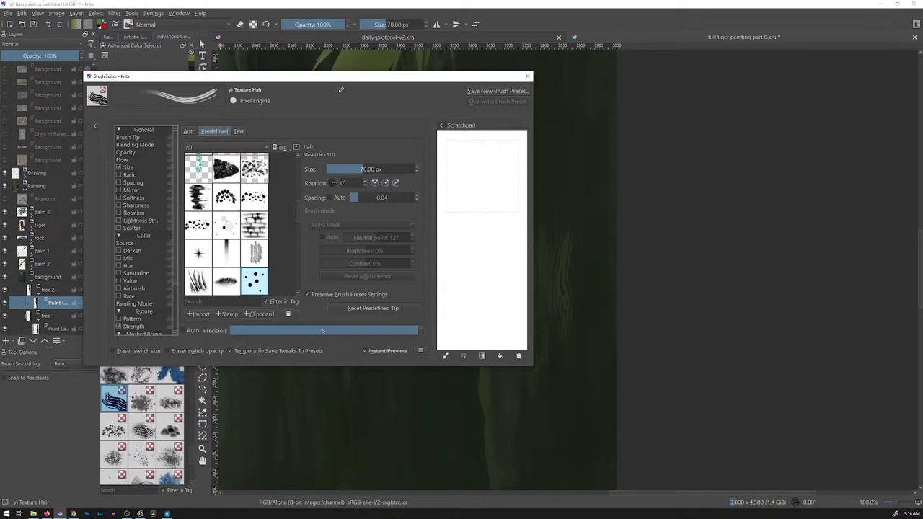
{"action": "scroll", "coordinate": [141, 231], "scroll_direction": "down", "scroll_amount": 3}
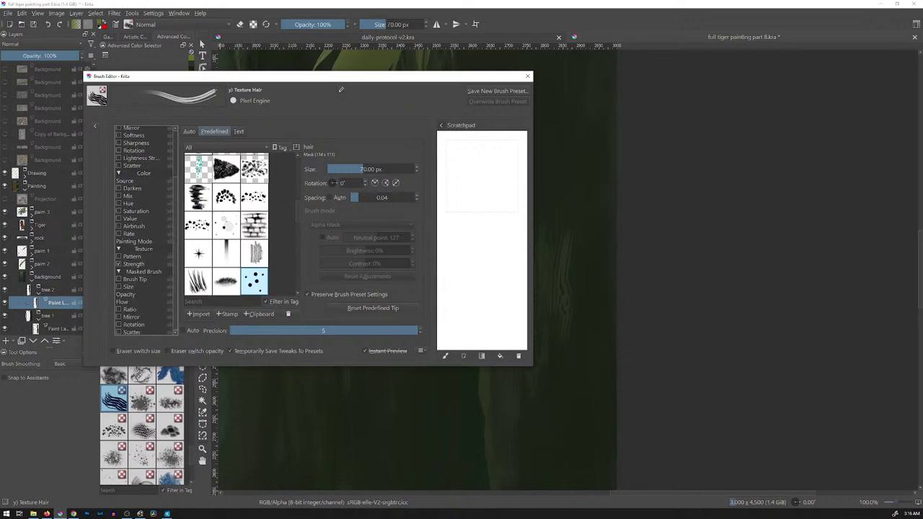
{"action": "left_click", "coordinate": [133, 257]}
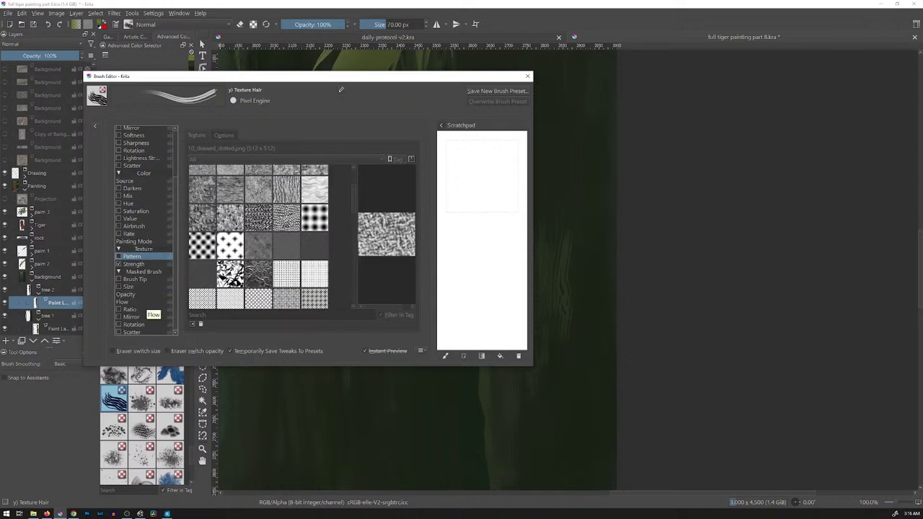
{"action": "left_click", "coordinate": [119, 257]}
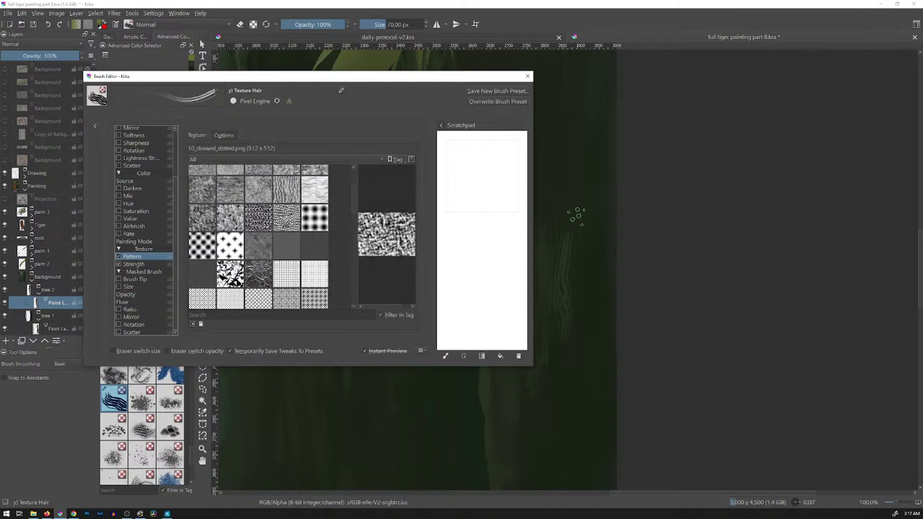
Test the 10_drawed_dotted pattern with vertical strokes on the trunk and scratchpad, clearing both tests
{"action": "mouse_move", "coordinate": [578, 222]}
{"action": "left_mouse_down"}
{"action": "mouse_move", "coordinate": [582, 305]}
{"action": "mouse_move", "coordinate": [583, 215]}
{"action": "mouse_move", "coordinate": [582, 371]}
{"action": "mouse_move", "coordinate": [585, 283]}
{"action": "left_mouse_up"}
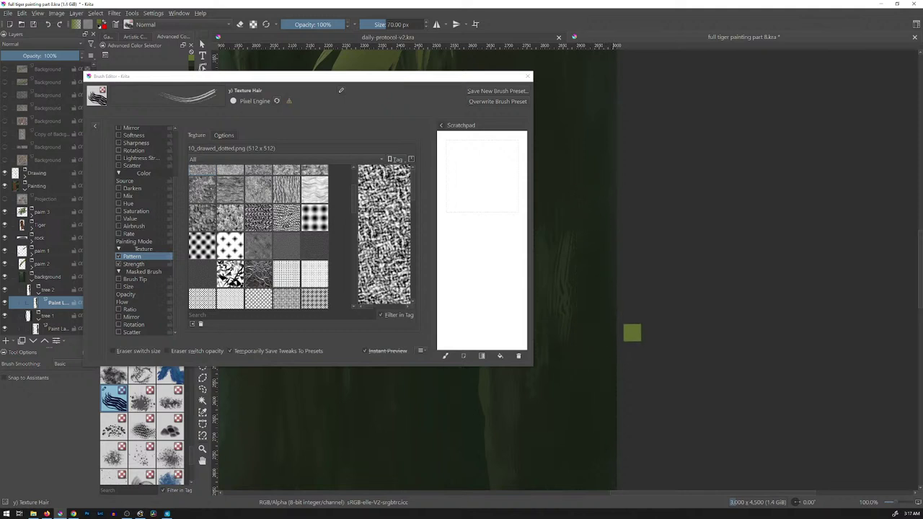
{"action": "mouse_move", "coordinate": [472, 150]}
{"action": "left_mouse_down"}
{"action": "mouse_move", "coordinate": [481, 242]}
{"action": "mouse_move", "coordinate": [492, 151]}
{"action": "mouse_move", "coordinate": [499, 274]}
{"action": "mouse_move", "coordinate": [496, 247]}
{"action": "left_mouse_up"}
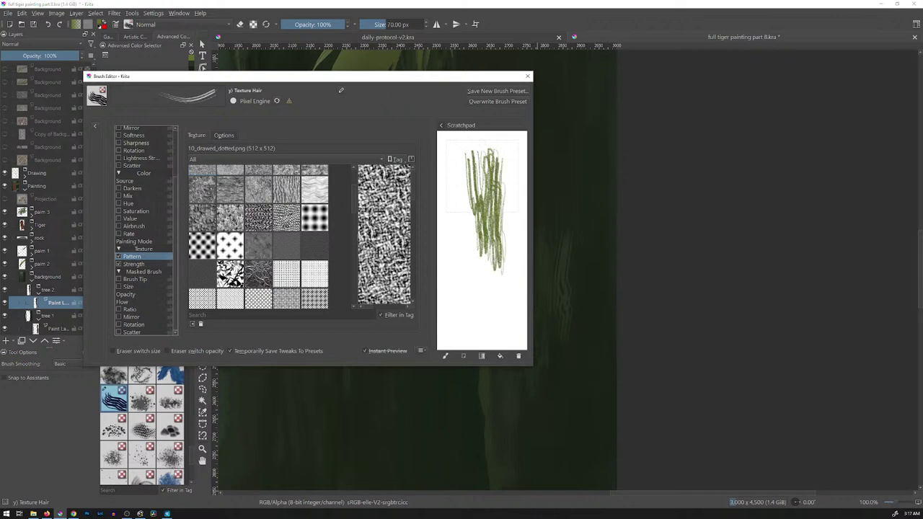
{"action": "left_click", "coordinate": [519, 356]}
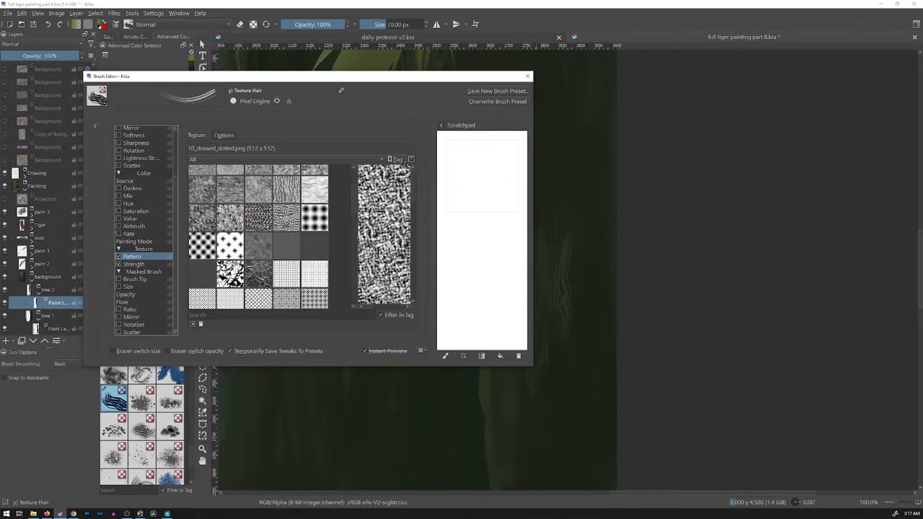
Try the 17_texture-melt pattern on the brush with vertical strokes in the scratchpad
{"action": "left_click", "coordinate": [258, 189]}
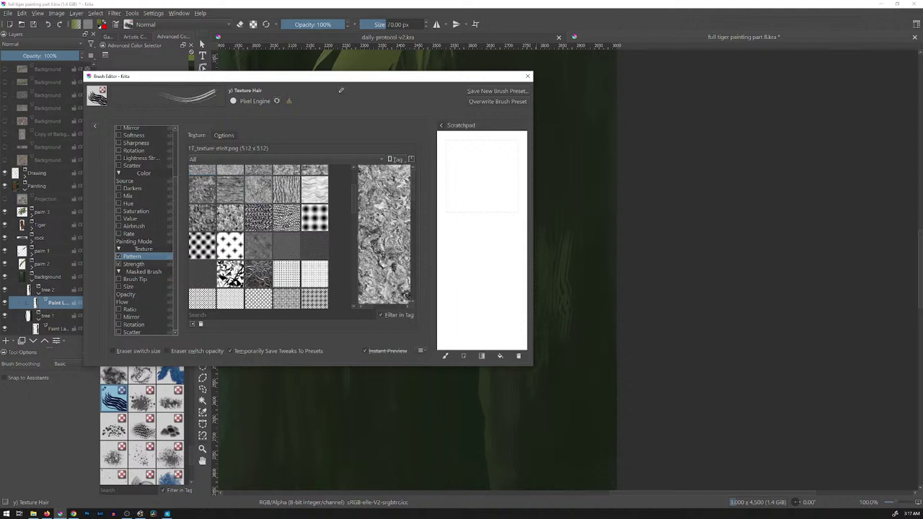
{"action": "mouse_move", "coordinate": [475, 164]}
{"action": "left_mouse_down"}
{"action": "mouse_move", "coordinate": [491, 244]}
{"action": "mouse_move", "coordinate": [492, 217]}
{"action": "mouse_move", "coordinate": [495, 257]}
{"action": "mouse_move", "coordinate": [499, 248]}
{"action": "mouse_move", "coordinate": [507, 274]}
{"action": "left_mouse_up"}
{"action": "left_click_drag", "start_coordinate": [503, 195], "coordinate": [512, 273]}
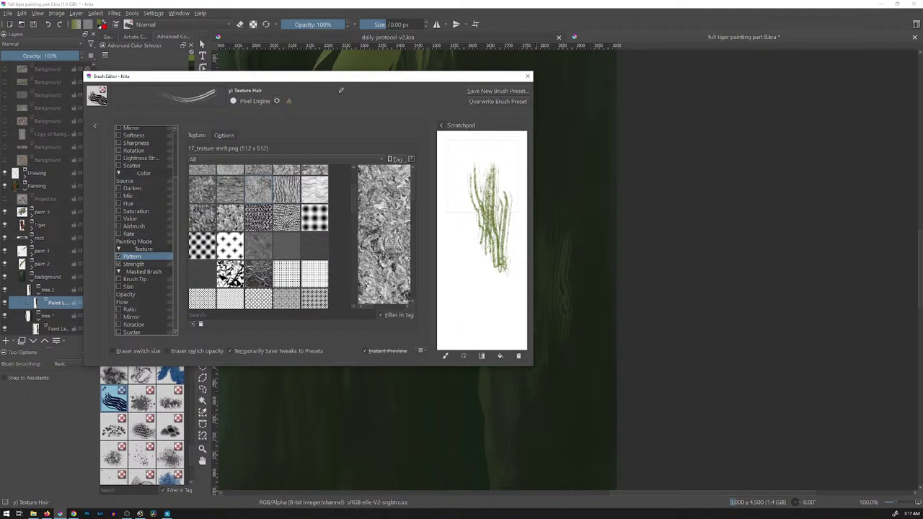
Compare the 4-paper-soft-grain testdark-black55 and testtweak2 patterns with separate strokes in the scratchpad
{"action": "left_click", "coordinate": [287, 246]}
{"action": "left_click_drag", "start_coordinate": [456, 178], "coordinate": [467, 267]}
{"action": "left_click_drag", "start_coordinate": [464, 193], "coordinate": [469, 242]}
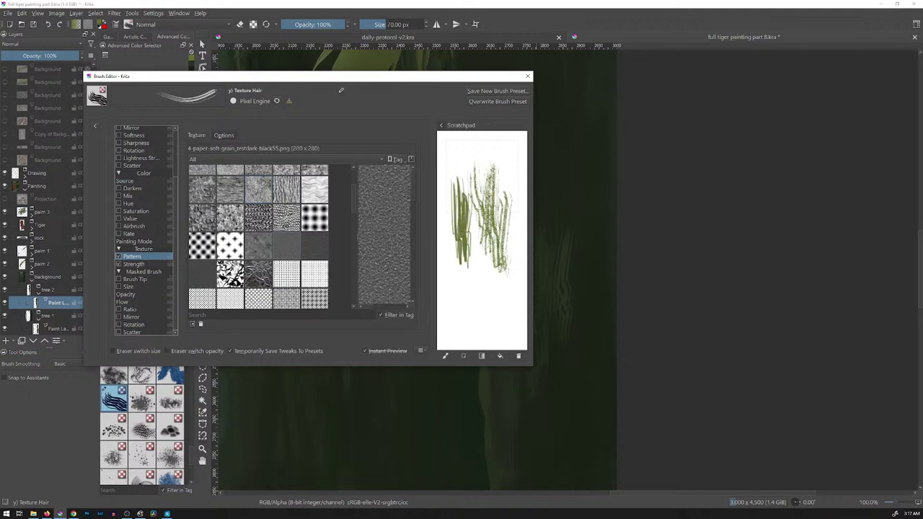
{"action": "left_click", "coordinate": [314, 246]}
{"action": "left_click_drag", "start_coordinate": [465, 278], "coordinate": [494, 323]}
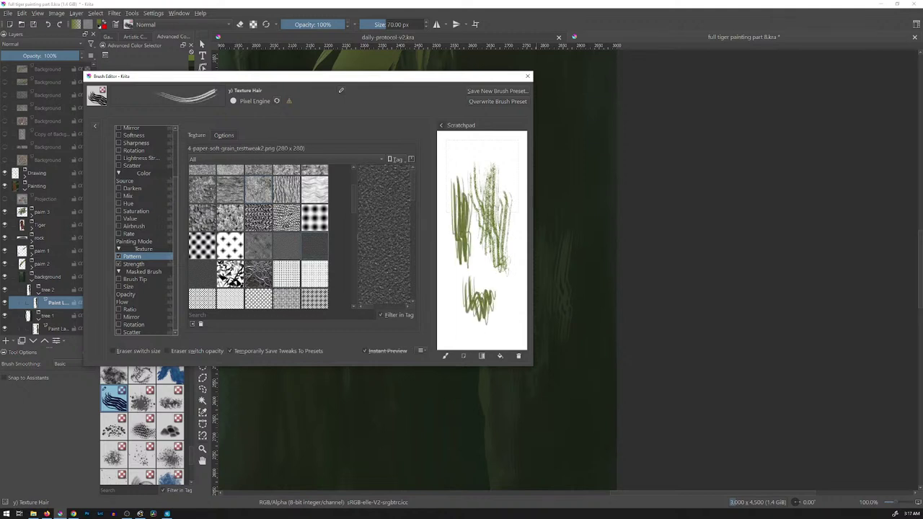
Try the 22_texture-reptile and 20_texture-vegetal patterns with strokes in the scratchpad
{"action": "left_click", "coordinate": [286, 218]}
{"action": "left_click_drag", "start_coordinate": [473, 148], "coordinate": [505, 189]}
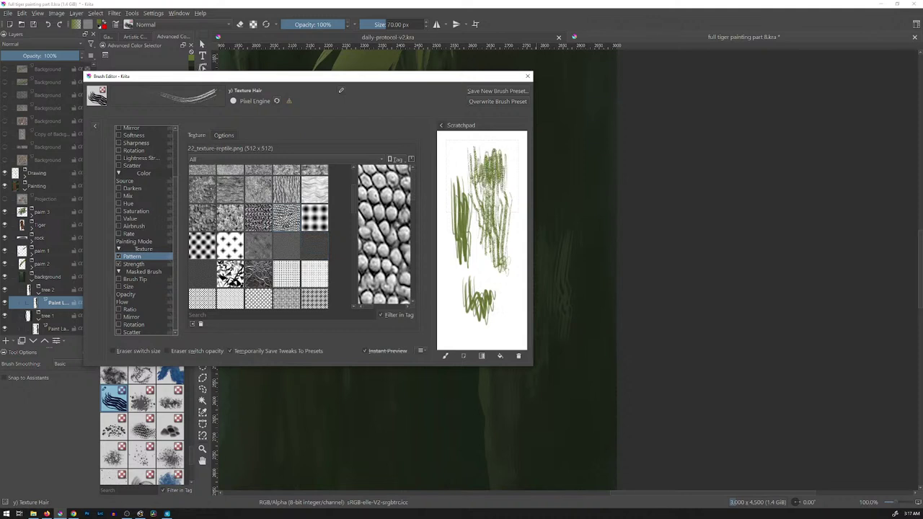
{"action": "left_click", "coordinate": [230, 218]}
{"action": "mouse_move", "coordinate": [509, 271]}
{"action": "left_mouse_down"}
{"action": "mouse_move", "coordinate": [506, 322]}
{"action": "mouse_move", "coordinate": [491, 249]}
{"action": "mouse_move", "coordinate": [501, 332]}
{"action": "mouse_move", "coordinate": [505, 213]}
{"action": "left_mouse_up"}
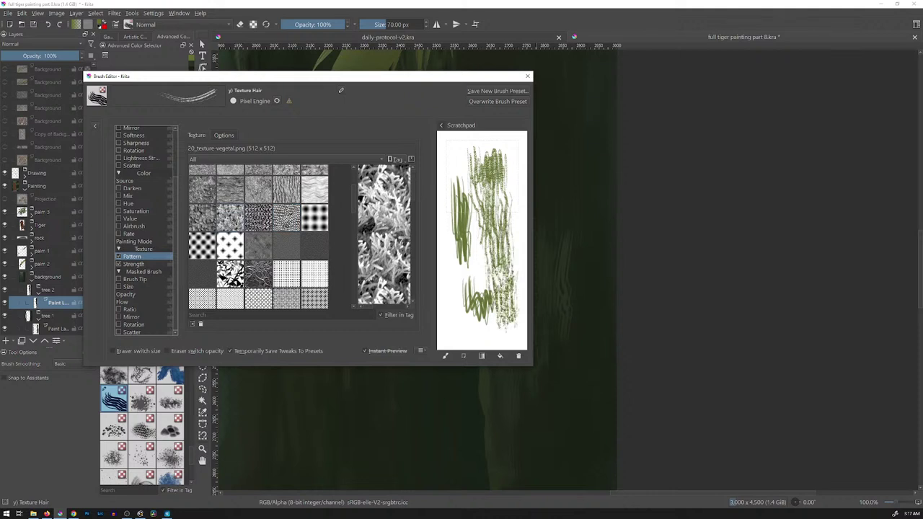
Try the 20_texture-vegetal pattern on the trunk near the canvas edge, undo it, and clear the scratchpad
{"action": "mouse_move", "coordinate": [575, 276]}
{"action": "left_mouse_down"}
{"action": "mouse_move", "coordinate": [580, 232]}
{"action": "mouse_move", "coordinate": [581, 306]}
{"action": "mouse_move", "coordinate": [588, 192]}
{"action": "left_mouse_up"}
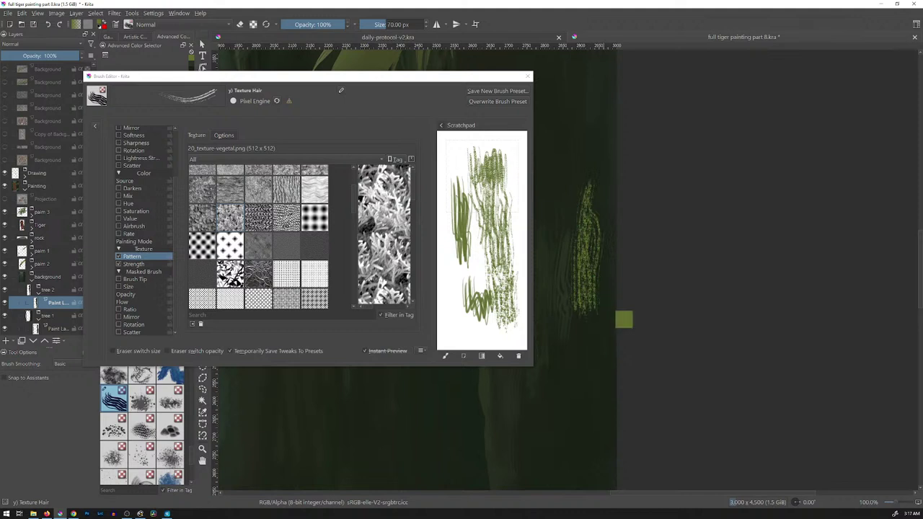
{"action": "key", "text": "ctrl+z"}
{"action": "left_click", "coordinate": [518, 355]}
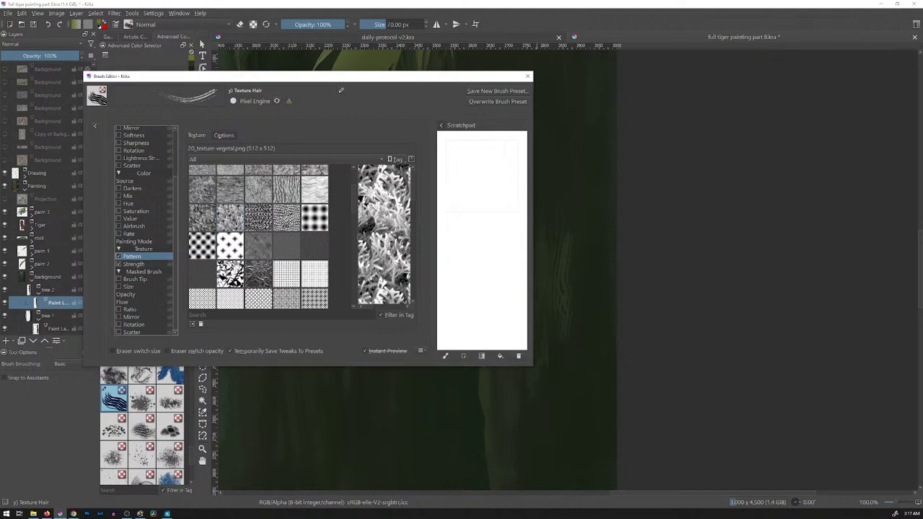
Try the 01_canvas pattern with a stroke on the trunk near the canvas edge, and undo it
{"action": "scroll", "coordinate": [259, 237], "scroll_direction": "up", "scroll_amount": 4}
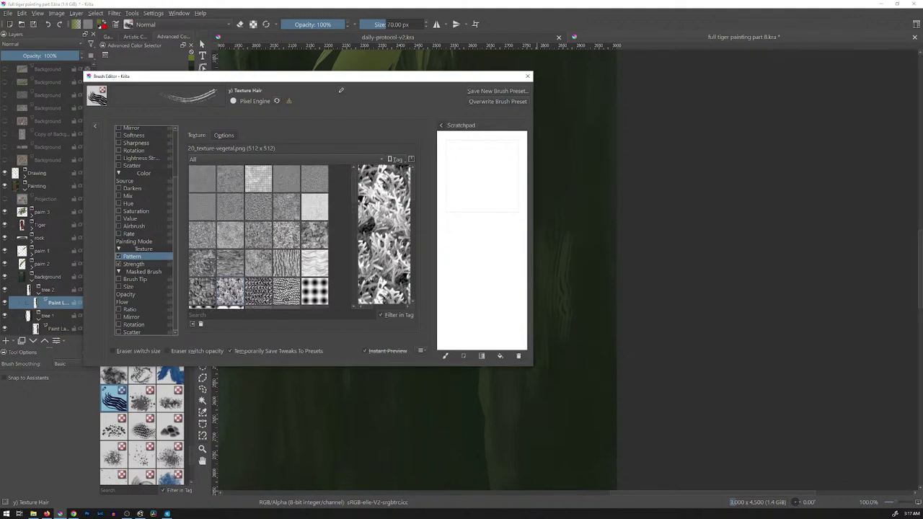
{"action": "left_click", "coordinate": [202, 179]}
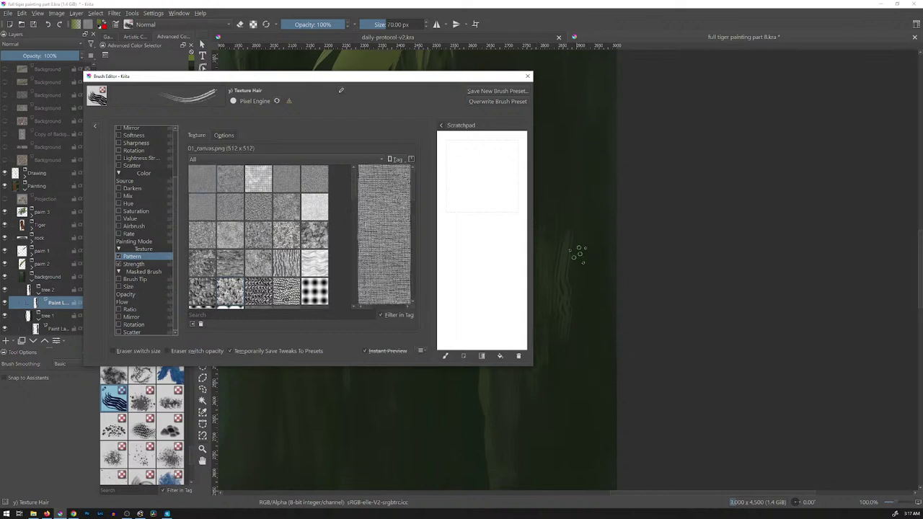
{"action": "mouse_move", "coordinate": [581, 253]}
{"action": "left_mouse_down"}
{"action": "mouse_move", "coordinate": [580, 301]}
{"action": "mouse_move", "coordinate": [587, 264]}
{"action": "left_mouse_up"}
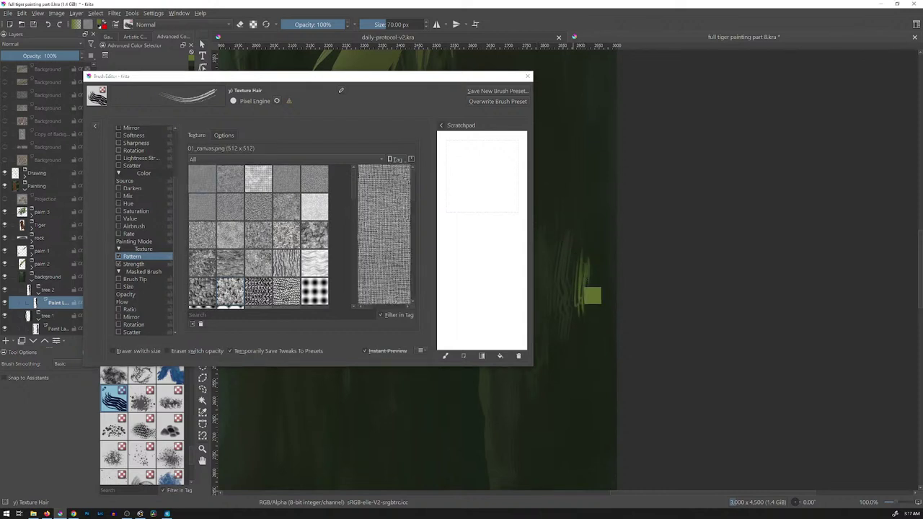
{"action": "key", "text": "ctrl+z"}
Try the 09_drawed_crosshatched and bump-relief patterns on the trunk near the canvas edge, undoing the test strokes
{"action": "left_click", "coordinate": [286, 208]}
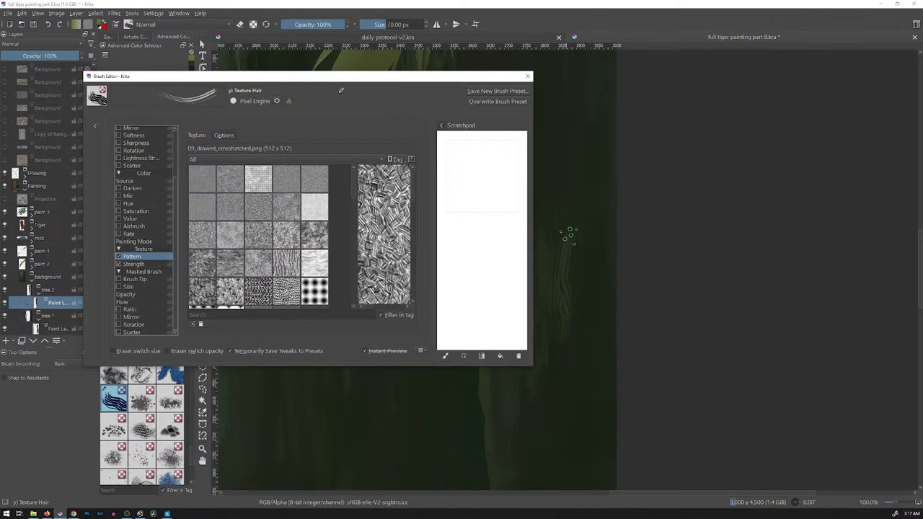
{"action": "mouse_move", "coordinate": [575, 245]}
{"action": "left_mouse_down"}
{"action": "mouse_move", "coordinate": [581, 319]}
{"action": "mouse_move", "coordinate": [586, 249]}
{"action": "mouse_move", "coordinate": [574, 235]}
{"action": "mouse_move", "coordinate": [580, 292]}
{"action": "mouse_move", "coordinate": [583, 245]}
{"action": "mouse_move", "coordinate": [586, 292]}
{"action": "mouse_move", "coordinate": [589, 269]}
{"action": "left_mouse_up"}
{"action": "key", "text": "ctrl+z"}
{"action": "left_click", "coordinate": [258, 207]}
{"action": "key", "text": "ctrl+z"}
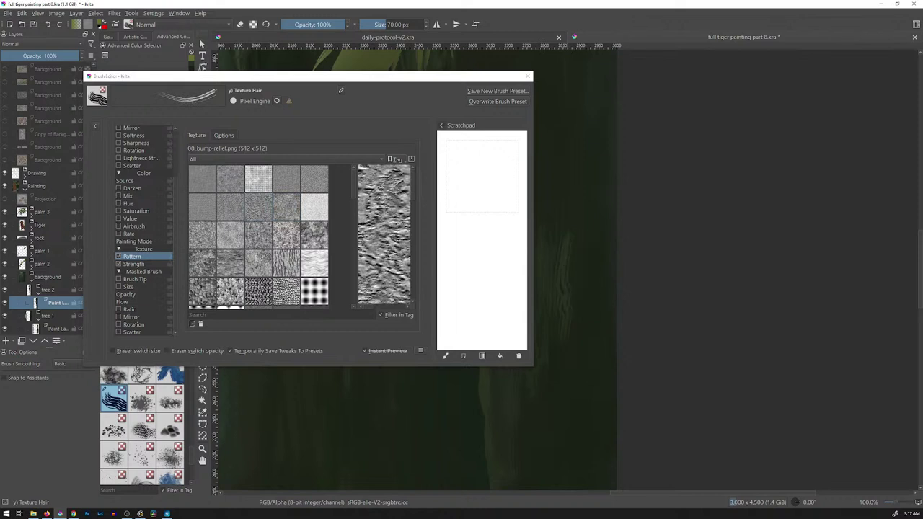
Try the 13_drawed_swirl pattern and the blotchy pattern beside it with vertical strokes on the trunk, undoing each one
{"action": "left_click", "coordinate": [286, 235]}
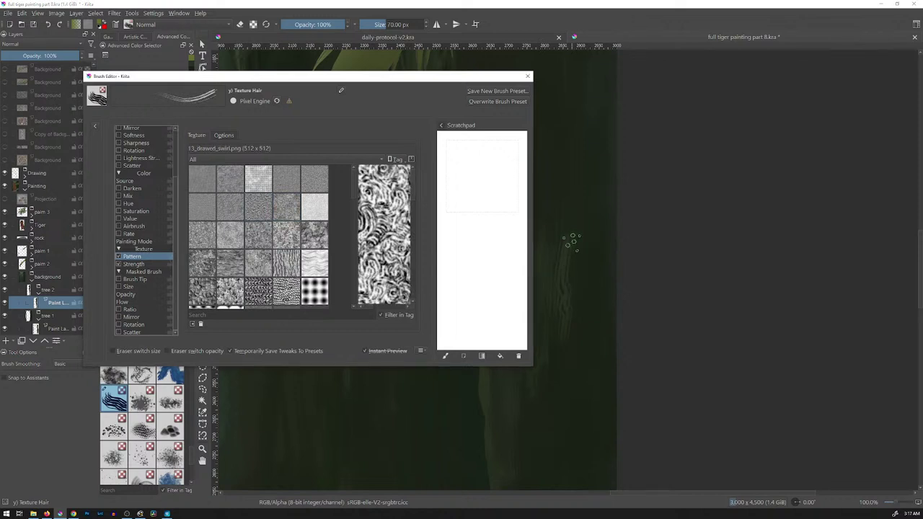
{"action": "mouse_move", "coordinate": [572, 242]}
{"action": "left_mouse_down"}
{"action": "mouse_move", "coordinate": [578, 295]}
{"action": "mouse_move", "coordinate": [586, 241]}
{"action": "mouse_move", "coordinate": [588, 320]}
{"action": "left_mouse_up"}
{"action": "key", "text": "ctrl+z"}
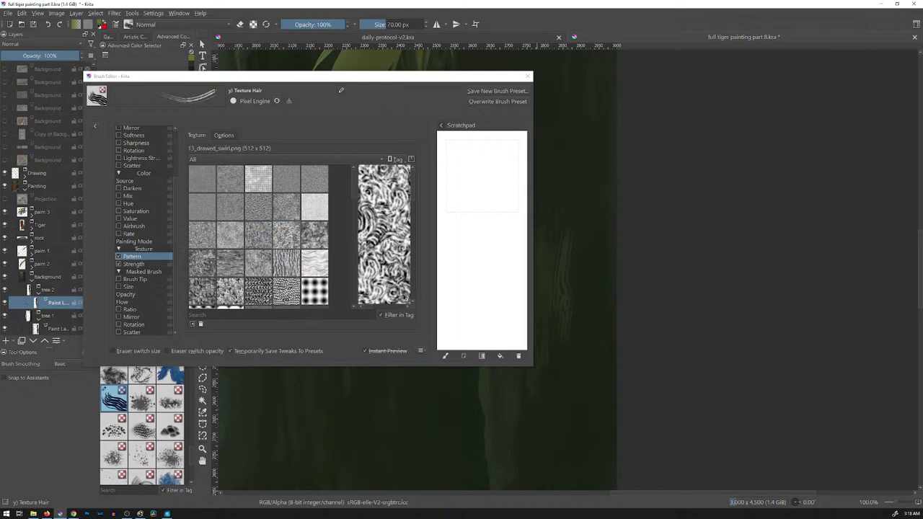
{"action": "left_click", "coordinate": [314, 235]}
{"action": "mouse_move", "coordinate": [585, 239]}
{"action": "left_mouse_down"}
{"action": "mouse_move", "coordinate": [585, 306]}
{"action": "mouse_move", "coordinate": [586, 229]}
{"action": "mouse_move", "coordinate": [575, 313]}
{"action": "mouse_move", "coordinate": [582, 225]}
{"action": "mouse_move", "coordinate": [588, 324]}
{"action": "mouse_move", "coordinate": [588, 229]}
{"action": "mouse_move", "coordinate": [601, 251]}
{"action": "mouse_move", "coordinate": [581, 278]}
{"action": "mouse_move", "coordinate": [586, 237]}
{"action": "mouse_move", "coordinate": [586, 317]}
{"action": "mouse_move", "coordinate": [591, 238]}
{"action": "mouse_move", "coordinate": [592, 314]}
{"action": "left_mouse_up"}
{"action": "key", "text": "ctrl+z"}
Try the 10_drawed_dotted pattern with vertical strokes on the trunk and undo the test strokes
{"action": "left_click", "coordinate": [202, 235]}
{"action": "key", "text": "ctrl+z"}
{"action": "left_click", "coordinate": [202, 234]}
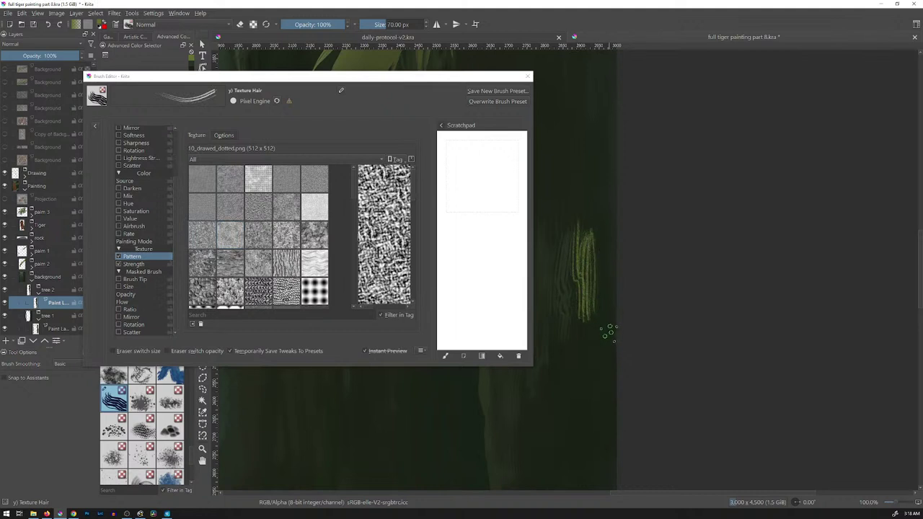
{"action": "mouse_move", "coordinate": [596, 239]}
{"action": "left_mouse_down"}
{"action": "mouse_move", "coordinate": [589, 307]}
{"action": "mouse_move", "coordinate": [583, 245]}
{"action": "mouse_move", "coordinate": [571, 294]}
{"action": "mouse_move", "coordinate": [582, 260]}
{"action": "mouse_move", "coordinate": [588, 317]}
{"action": "mouse_move", "coordinate": [593, 267]}
{"action": "mouse_move", "coordinate": [591, 325]}
{"action": "left_mouse_up"}
{"action": "key", "text": "ctrl+z"}
{"action": "key", "text": "ctrl+z"}
{"action": "key", "text": "ctrl+z"}
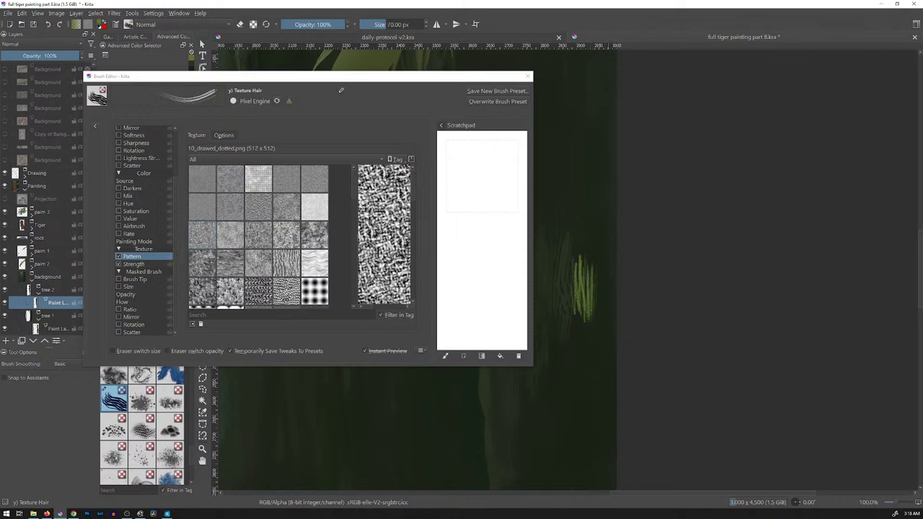
{"action": "key", "text": "ctrl+z"}
{"action": "key", "text": "ctrl+z"}
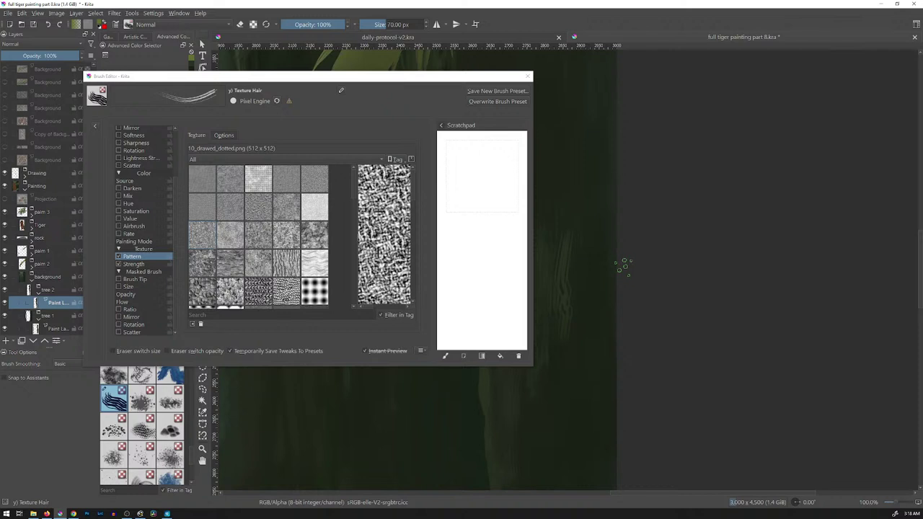
Preview the patterns from 13_drawed_swirl back to 11_drawed_furry, and set 10_drawed_dotted as the brush texture
{"action": "left_click", "coordinate": [286, 235]}
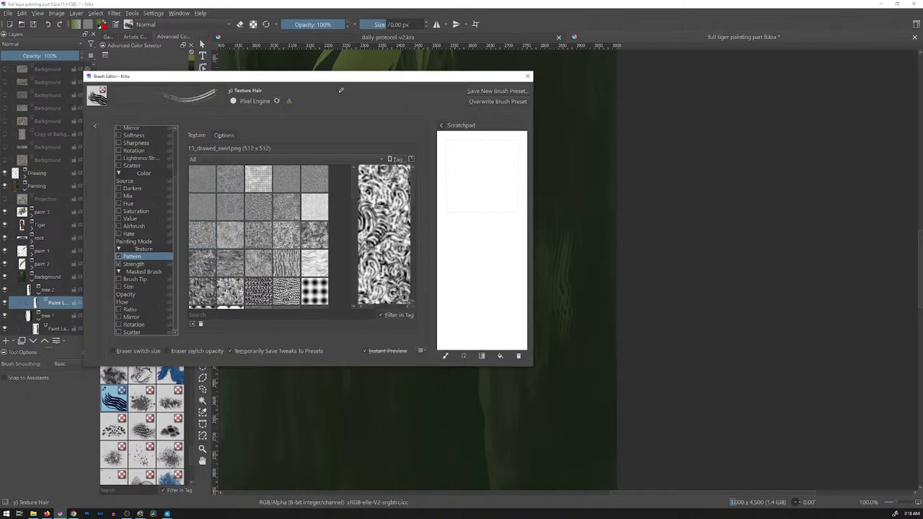
{"action": "left_click", "coordinate": [259, 235]}
{"action": "left_click", "coordinate": [230, 235]}
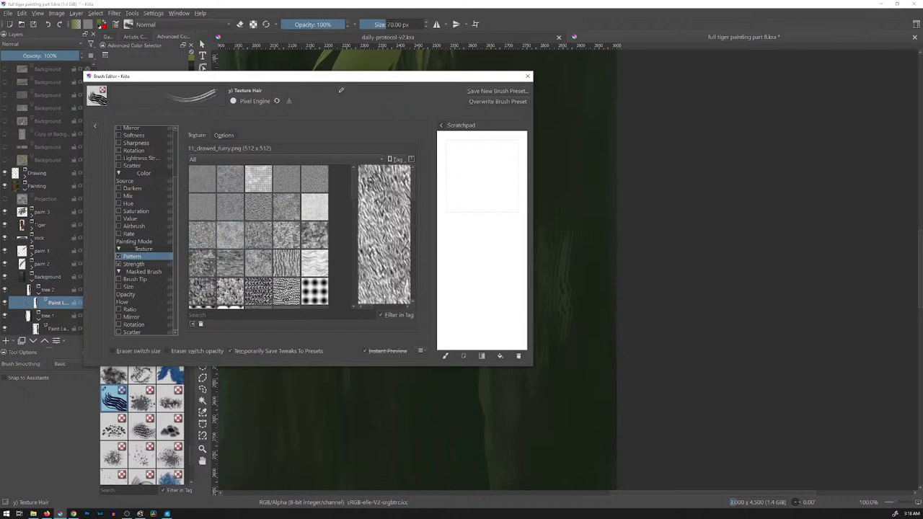
{"action": "left_click", "coordinate": [202, 235]}
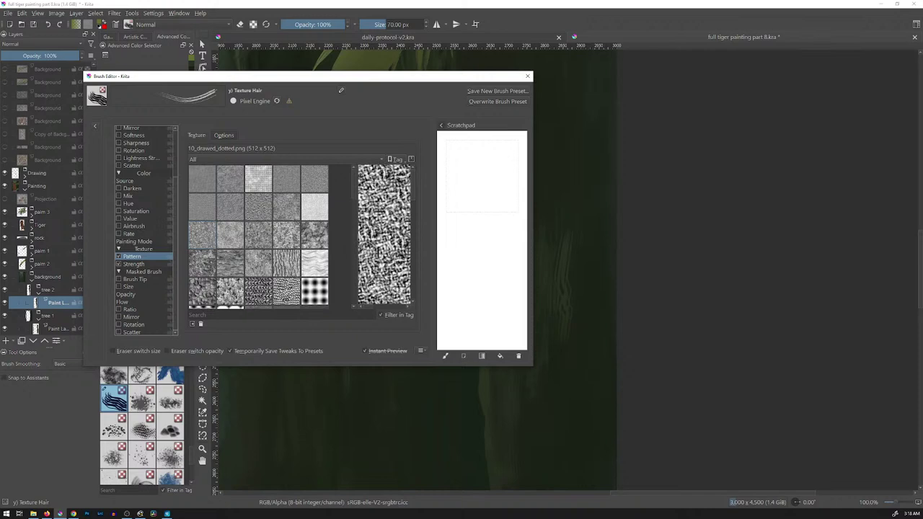
Look through the rest of the brush texture patterns for alternatives suited to bark
{"action": "scroll", "coordinate": [258, 237], "scroll_direction": "down", "scroll_amount": 6}
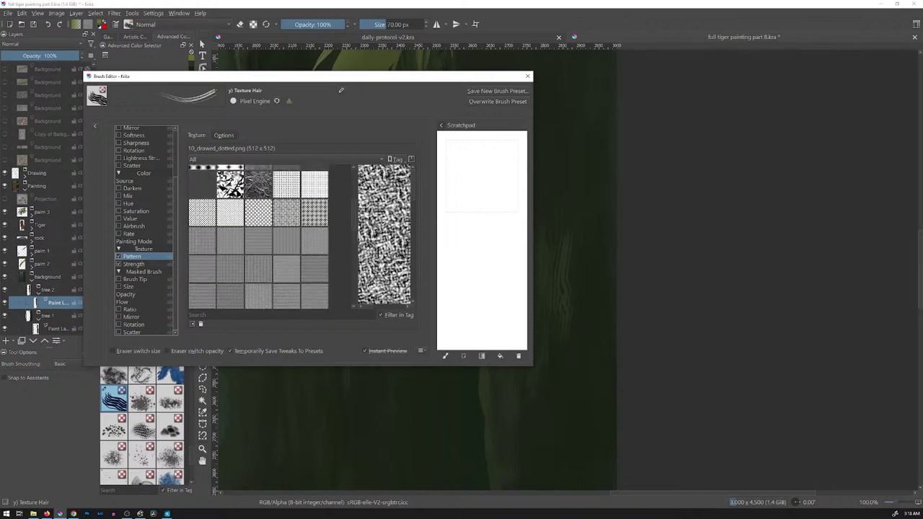
{"action": "scroll", "coordinate": [259, 237], "scroll_direction": "down", "scroll_amount": 6}
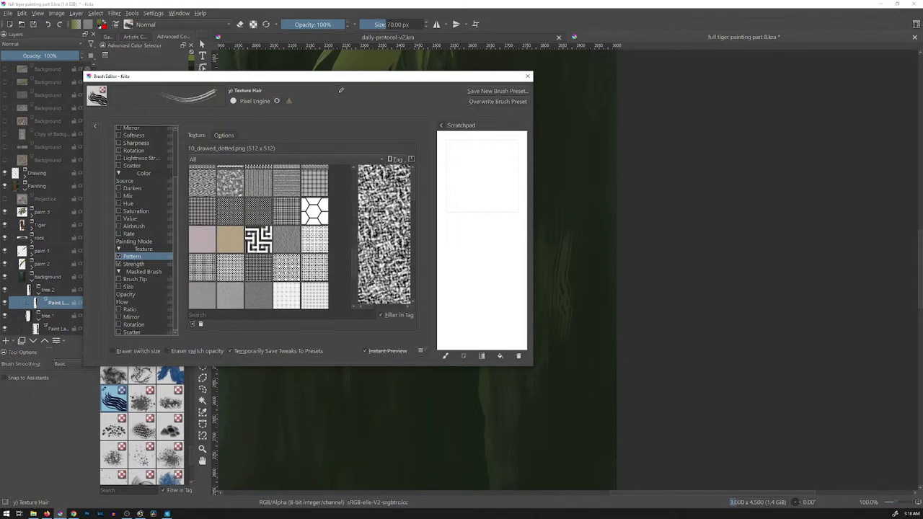
{"action": "scroll", "coordinate": [259, 238], "scroll_direction": "up", "scroll_amount": 2}
{"action": "scroll", "coordinate": [258, 237], "scroll_direction": "up", "scroll_amount": 10}
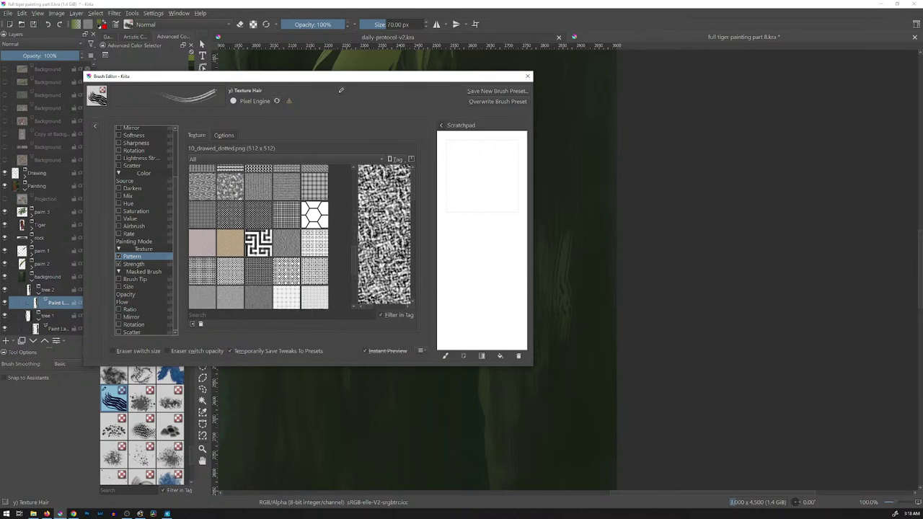
{"action": "scroll", "coordinate": [258, 237], "scroll_direction": "up", "scroll_amount": 2}
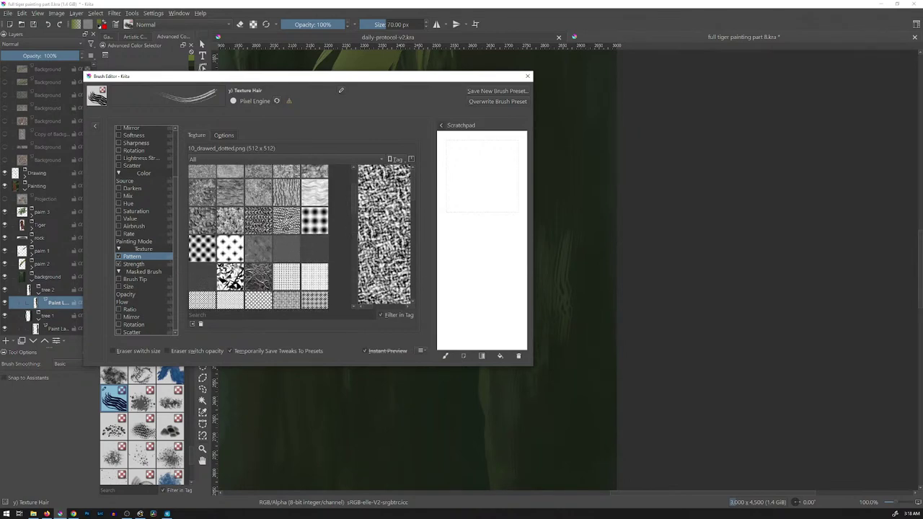
{"action": "scroll", "coordinate": [259, 238], "scroll_direction": "up", "scroll_amount": 1}
{"action": "scroll", "coordinate": [258, 237], "scroll_direction": "up", "scroll_amount": 1}
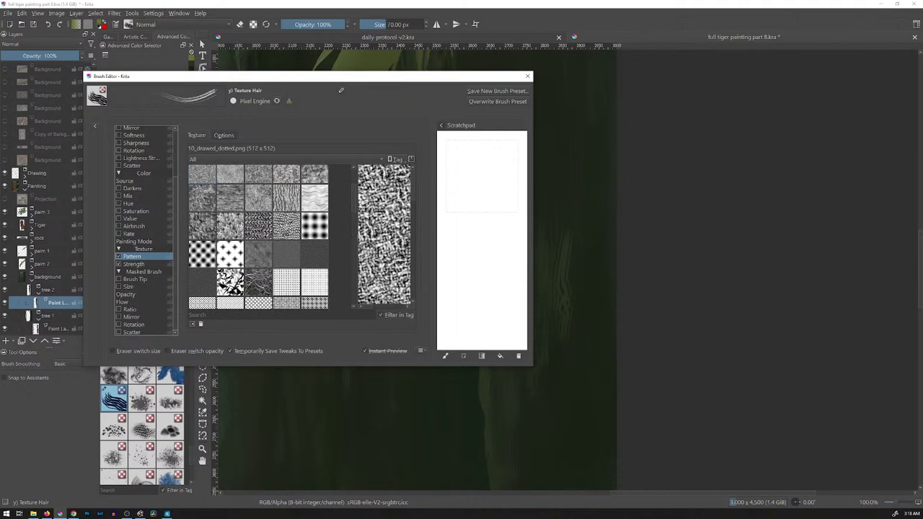
{"action": "scroll", "coordinate": [259, 237], "scroll_direction": "down", "scroll_amount": 1}
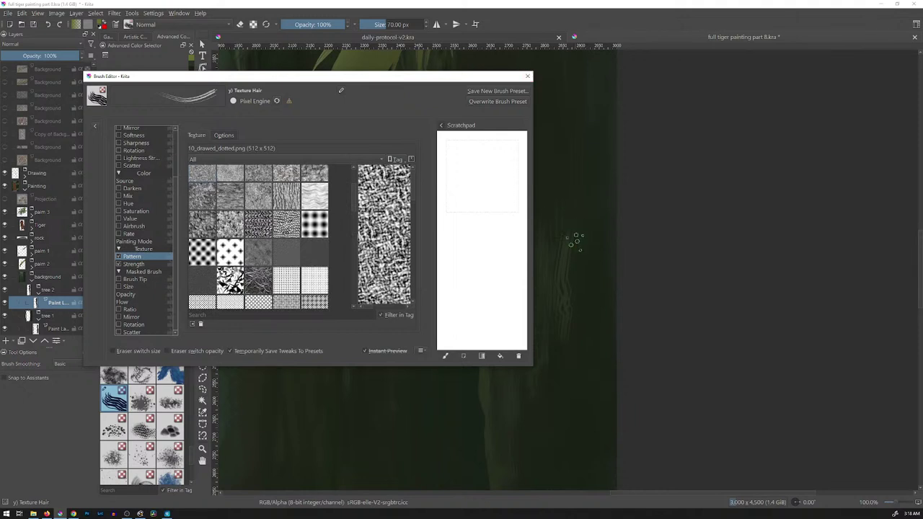
Test the 10_drawed_dotted texture with a stroke on the trunk, undo it, and close the brush editor after checking the pattern options
{"action": "mouse_move", "coordinate": [581, 244]}
{"action": "left_mouse_down"}
{"action": "mouse_move", "coordinate": [584, 317]}
{"action": "mouse_move", "coordinate": [586, 235]}
{"action": "mouse_move", "coordinate": [595, 312]}
{"action": "mouse_move", "coordinate": [598, 242]}
{"action": "left_mouse_up"}
{"action": "key", "text": "ctrl+z"}
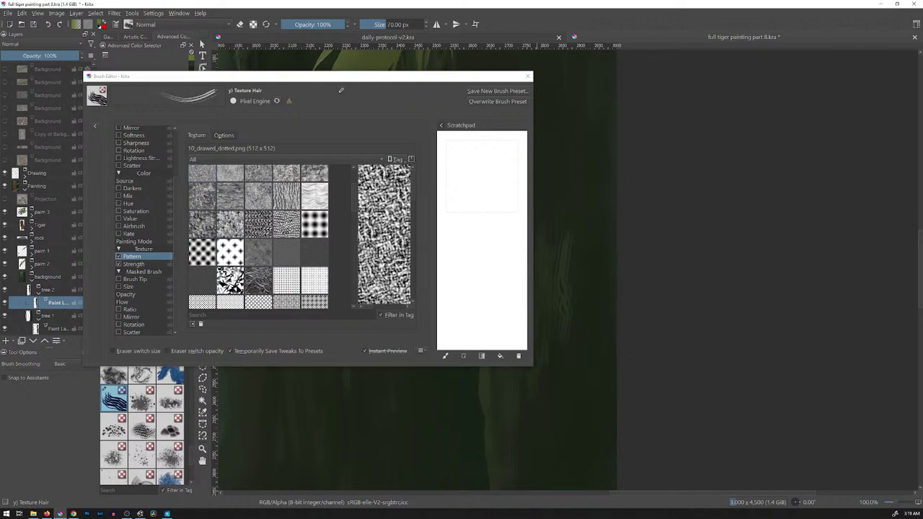
{"action": "left_click", "coordinate": [224, 136]}
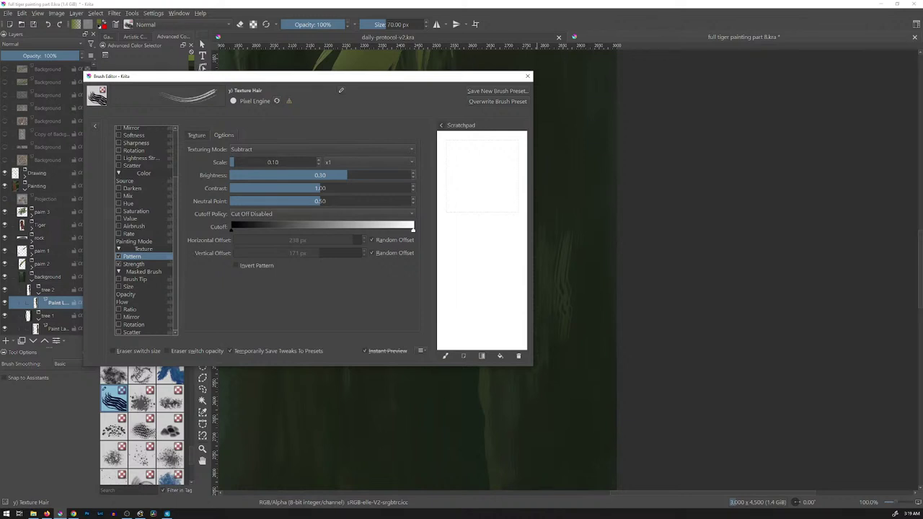
{"action": "left_click", "coordinate": [196, 135]}
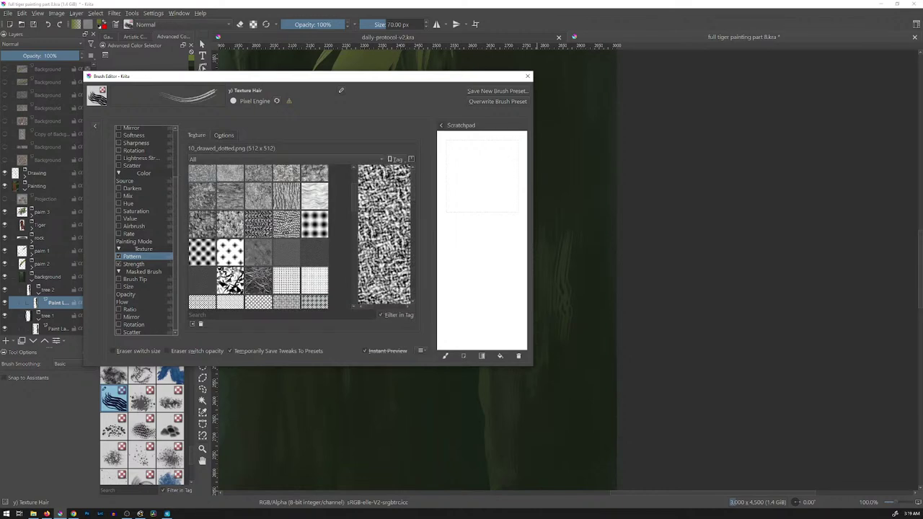
{"action": "left_click", "coordinate": [528, 76]}
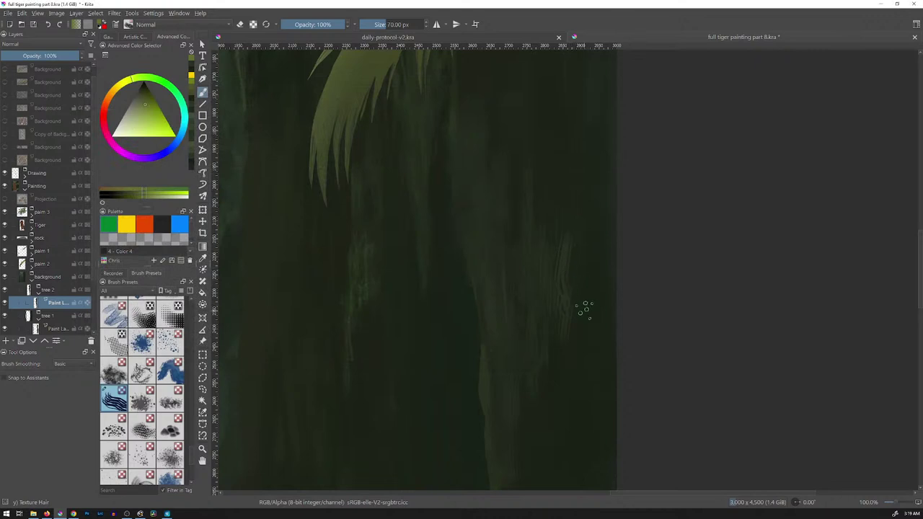
Undo the earlier hair-texture strokes on the trunk near the canvas edge and try a new vertical stroke there
{"action": "key", "text": "ctrl+z"}
{"action": "key", "text": "ctrl+z"}
{"action": "key", "text": "ctrl+z"}
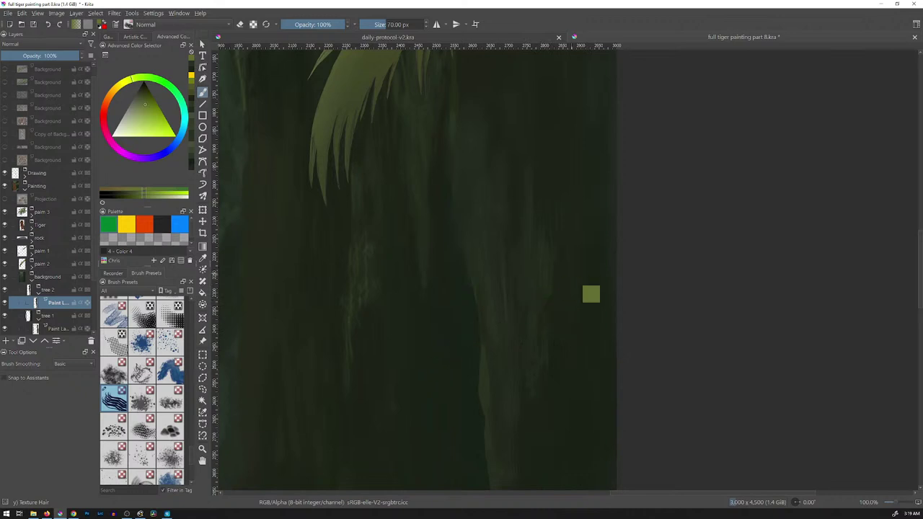
{"action": "left_click_drag", "start_coordinate": [575, 271], "coordinate": [577, 343]}
Sample dark greens from the tree trunk and paint vertical bark strokes below the yellow-green palm frond
{"action": "scroll", "coordinate": [582, 293], "scroll_direction": "down", "scroll_amount": 2}
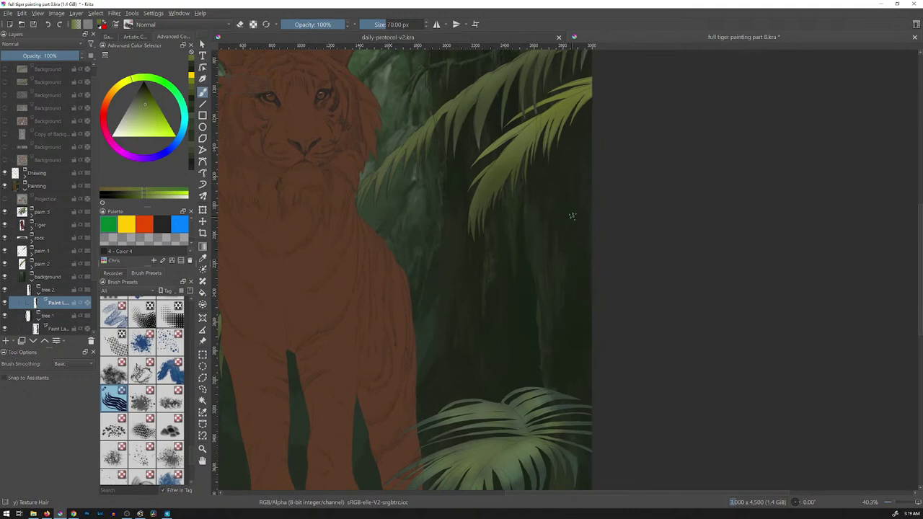
{"action": "left_click", "coordinate": [571, 264]}
{"action": "left_click", "coordinate": [552, 244], "text": "ctrl"}
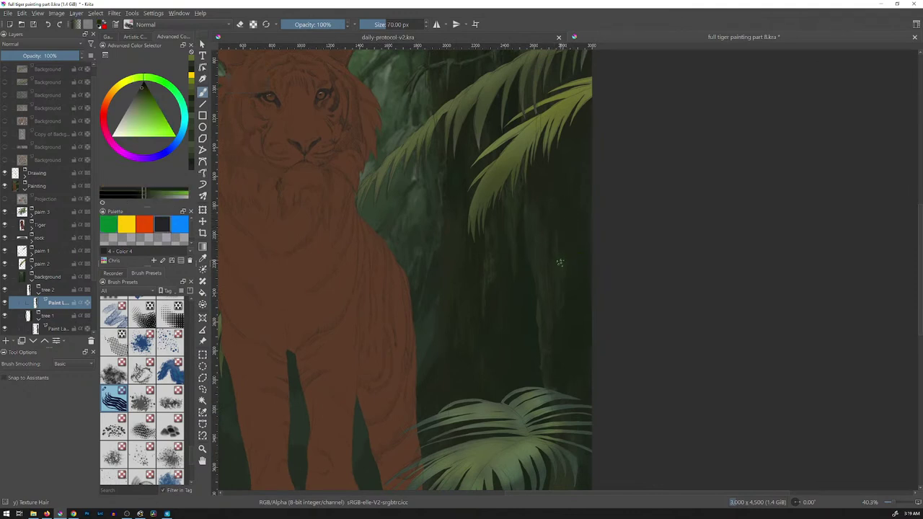
{"action": "left_click_drag", "start_coordinate": [564, 261], "coordinate": [560, 290]}
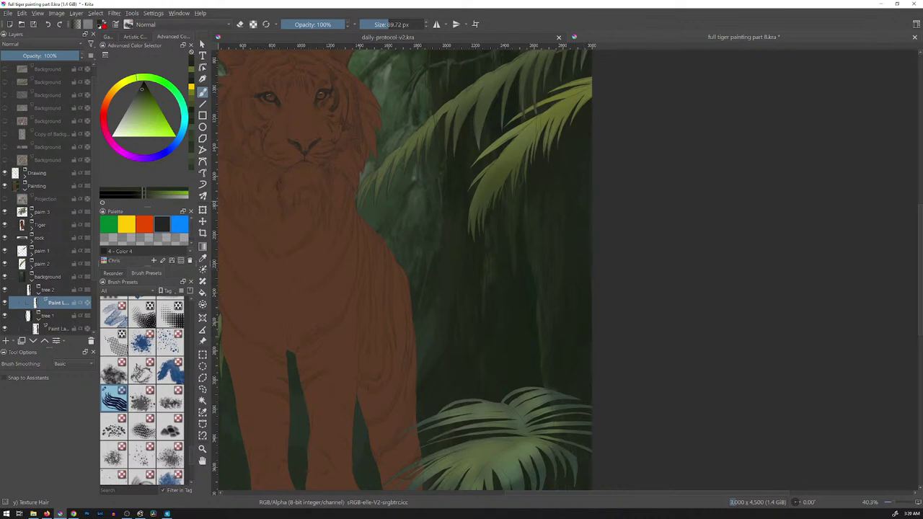
{"action": "left_click", "coordinate": [561, 344], "text": "ctrl"}
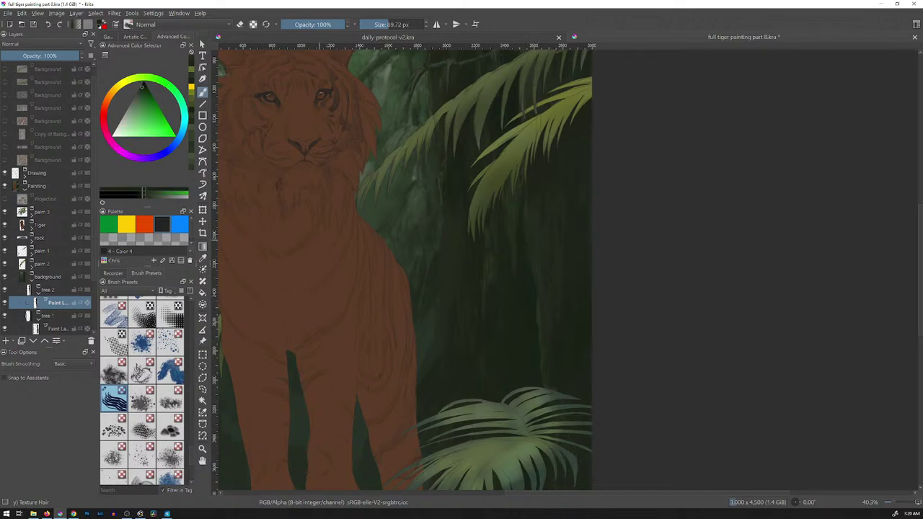
{"action": "left_click_drag", "start_coordinate": [561, 268], "coordinate": [565, 290]}
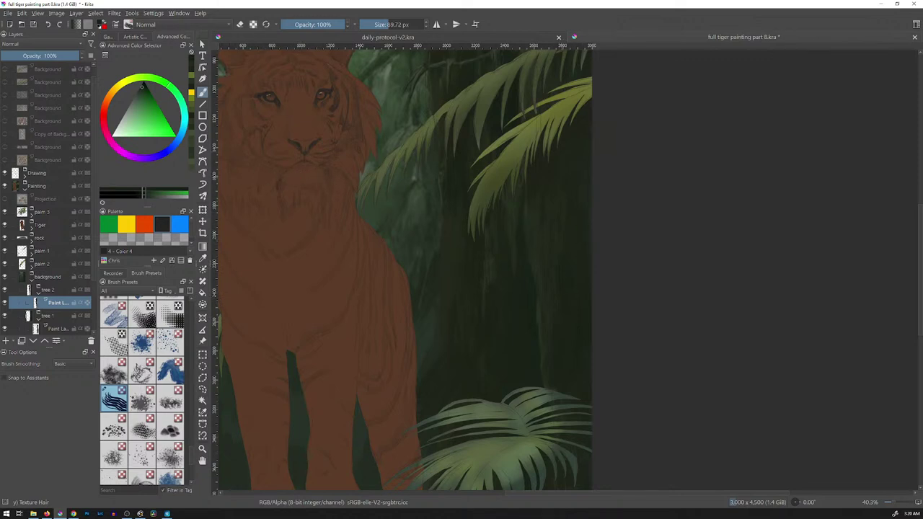
Shift the dark paint color to magenta and then a reddish hue, and add bark strokes along the trunk near the canvas edge
{"action": "mouse_move", "coordinate": [169, 86]}
{"action": "left_mouse_down"}
{"action": "mouse_move", "coordinate": [103, 118]}
{"action": "mouse_move", "coordinate": [106, 136]}
{"action": "left_mouse_up"}
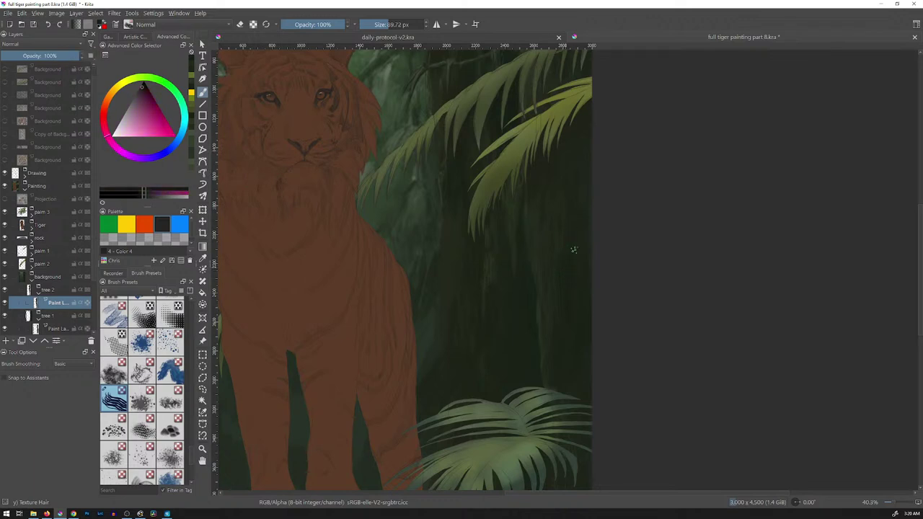
{"action": "left_click_drag", "start_coordinate": [574, 249], "coordinate": [581, 298]}
{"action": "key", "text": "ctrl"}
{"action": "key", "text": "ctrl"}
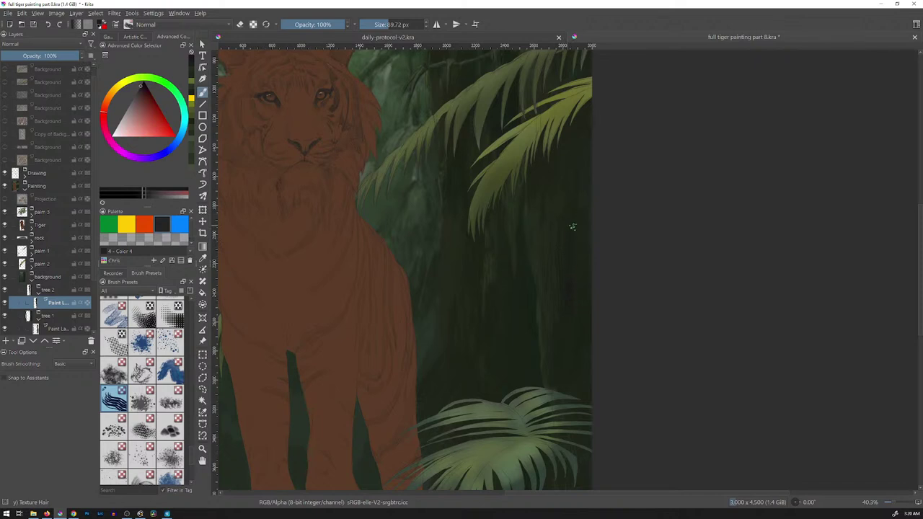
{"action": "left_click_drag", "start_coordinate": [579, 279], "coordinate": [585, 236]}
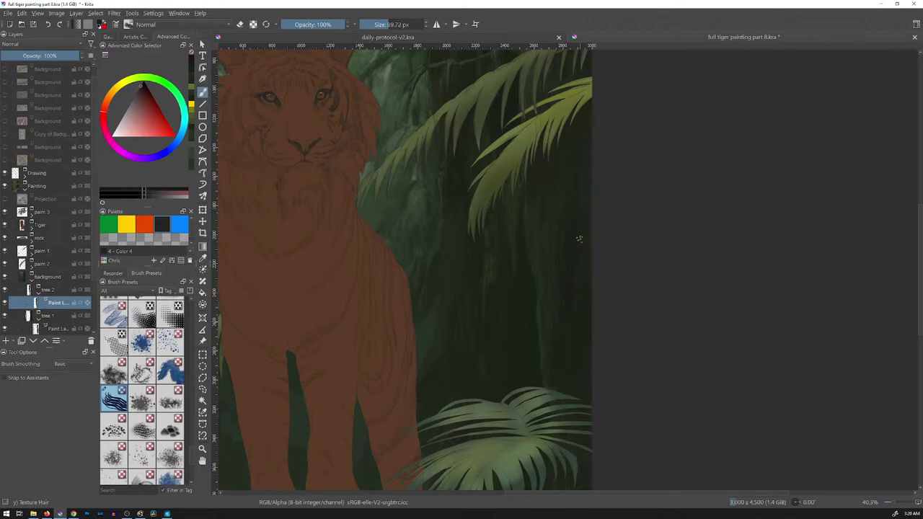
Shift the dark paint color to a blue hue and paint bark strokes on the trunk near the canvas edge
{"action": "left_click_drag", "start_coordinate": [153, 158], "coordinate": [167, 151]}
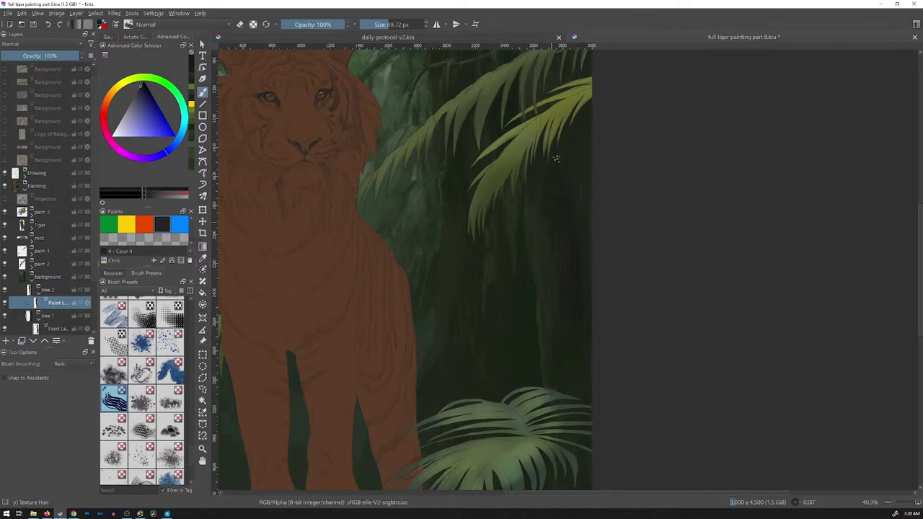
{"action": "left_click_drag", "start_coordinate": [579, 242], "coordinate": [580, 254]}
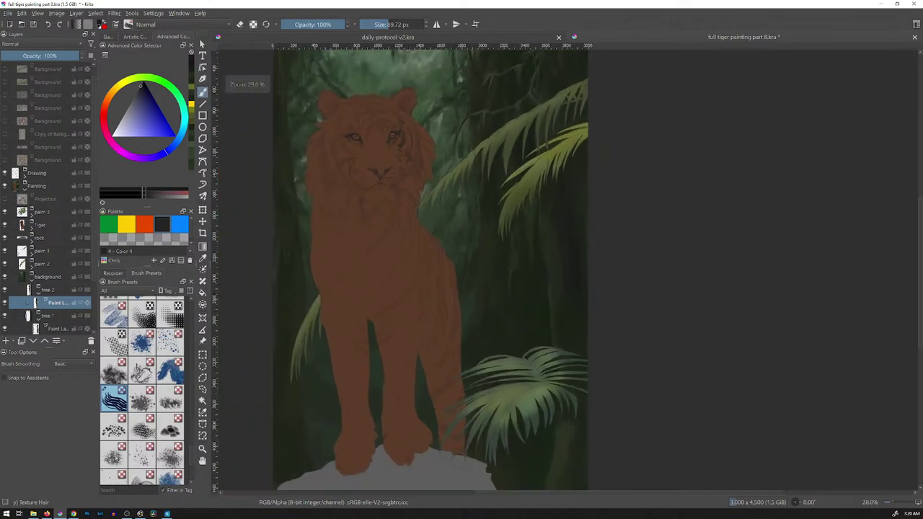
{"action": "scroll", "coordinate": [579, 242], "scroll_direction": "up", "scroll_amount": 5}
{"action": "scroll", "coordinate": [570, 238], "scroll_direction": "down", "scroll_amount": 2}
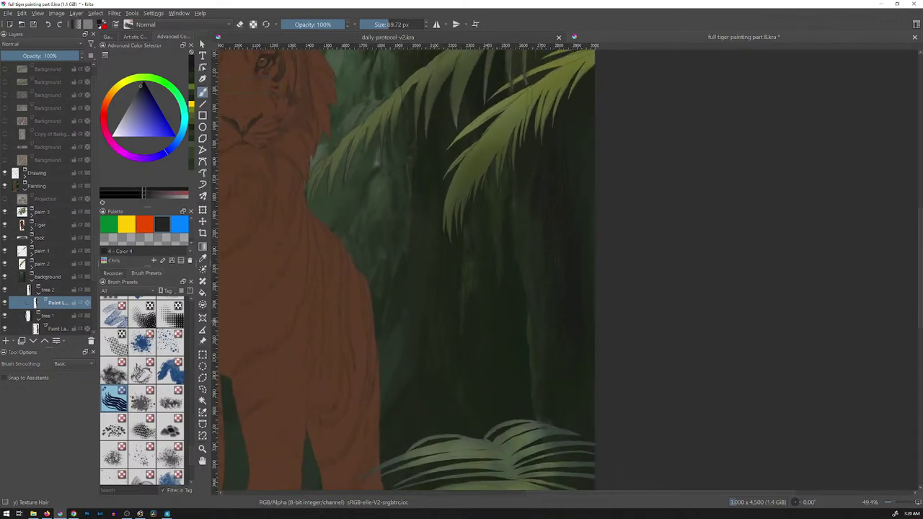
Select the 001 Chris Dry Paper Texture brush from the My Favorites preset collection
{"action": "scroll", "coordinate": [142, 390], "scroll_direction": "down", "scroll_amount": 3}
{"action": "left_click", "coordinate": [126, 290]}
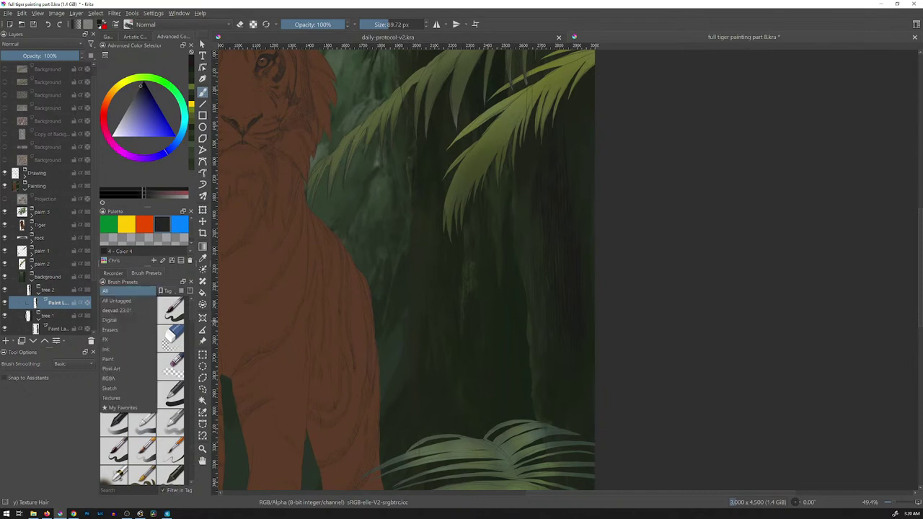
{"action": "left_click", "coordinate": [121, 407]}
{"action": "left_click", "coordinate": [113, 310]}
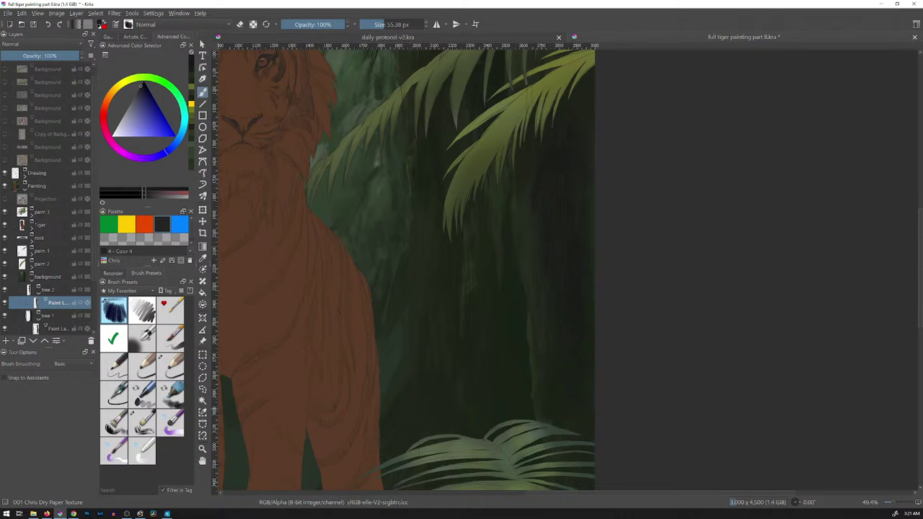
Select the Texture Hair brush from the complete preset collection and paint vertical bark strokes down the trunk near the canvas edge
{"action": "left_click", "coordinate": [123, 290]}
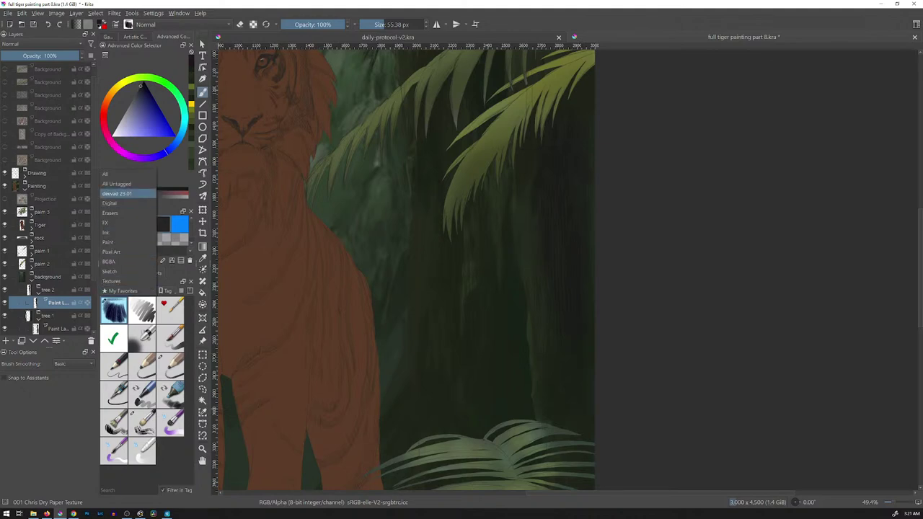
{"action": "left_click", "coordinate": [119, 173]}
{"action": "scroll", "coordinate": [142, 389], "scroll_direction": "down", "scroll_amount": 10}
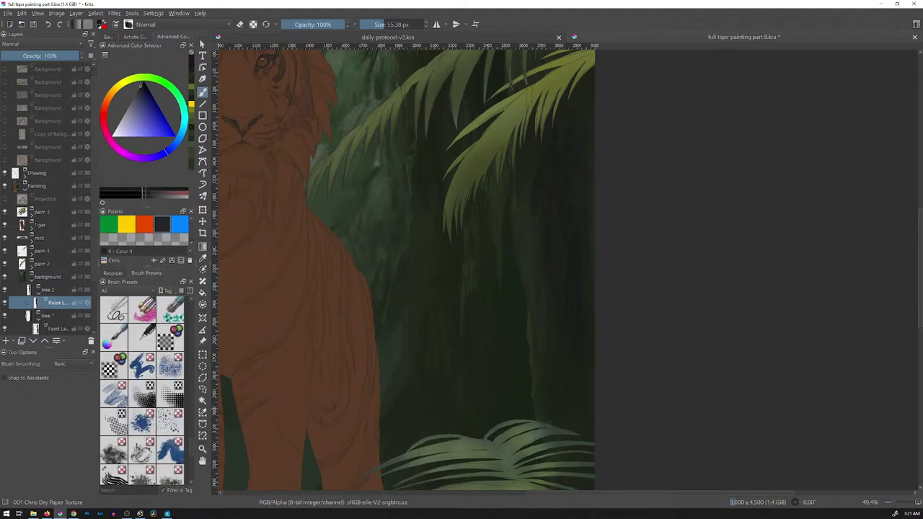
{"action": "left_click", "coordinate": [114, 385]}
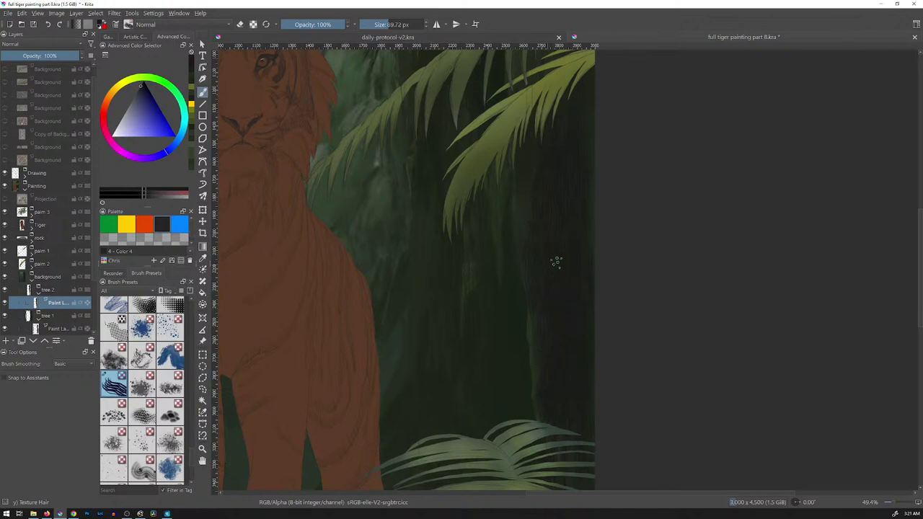
{"action": "left_click_drag", "start_coordinate": [558, 290], "coordinate": [557, 375]}
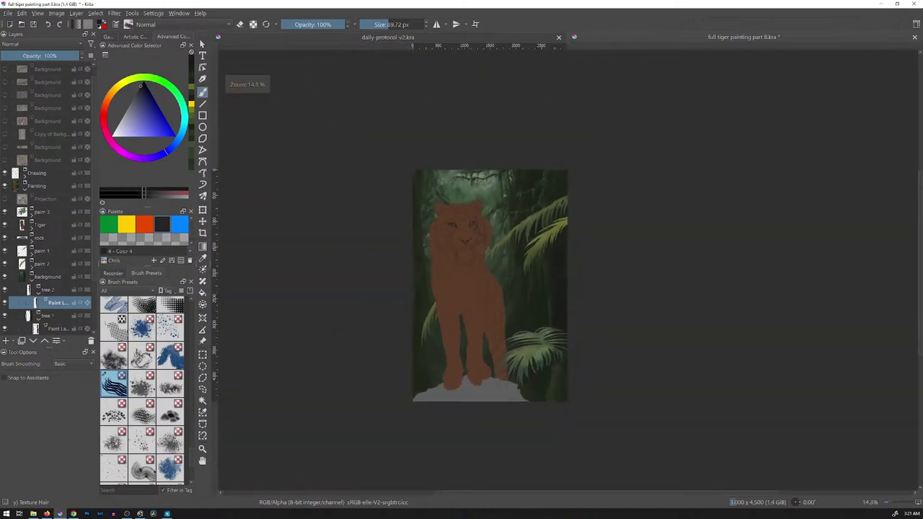
{"action": "scroll", "coordinate": [556, 295], "scroll_direction": "up", "scroll_amount": 5}
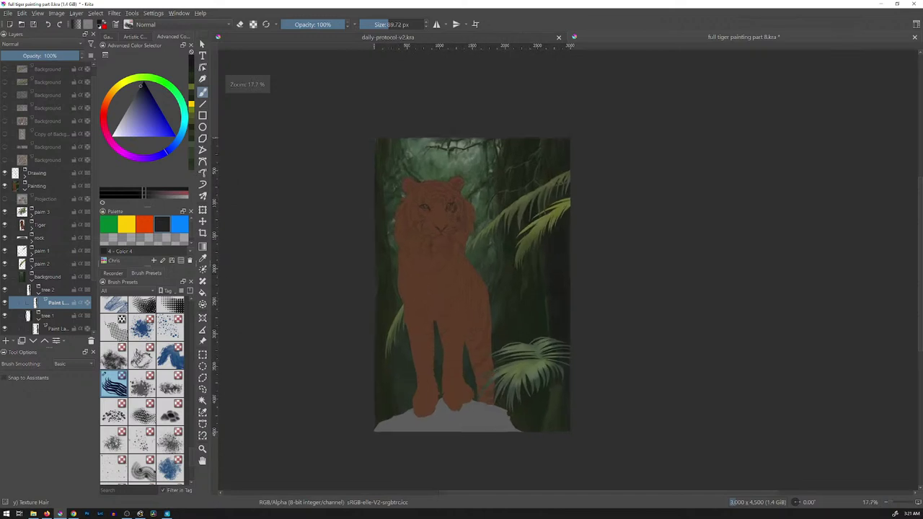
{"action": "left_click_drag", "start_coordinate": [566, 218], "coordinate": [567, 215]}
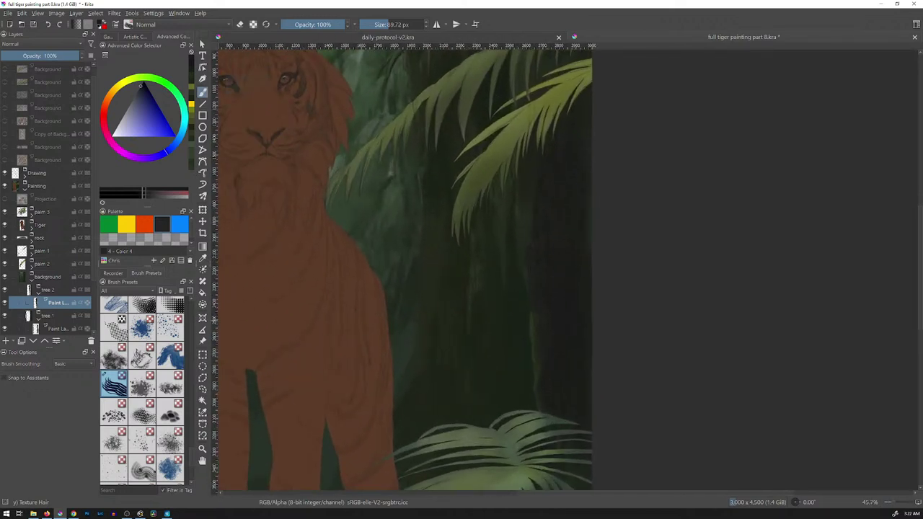
Switch to the favorite Chris Dry Paper Texture brush and blend dark paint across the trunk near the canvas edge
{"action": "left_click", "coordinate": [127, 291]}
{"action": "left_click", "coordinate": [127, 407]}
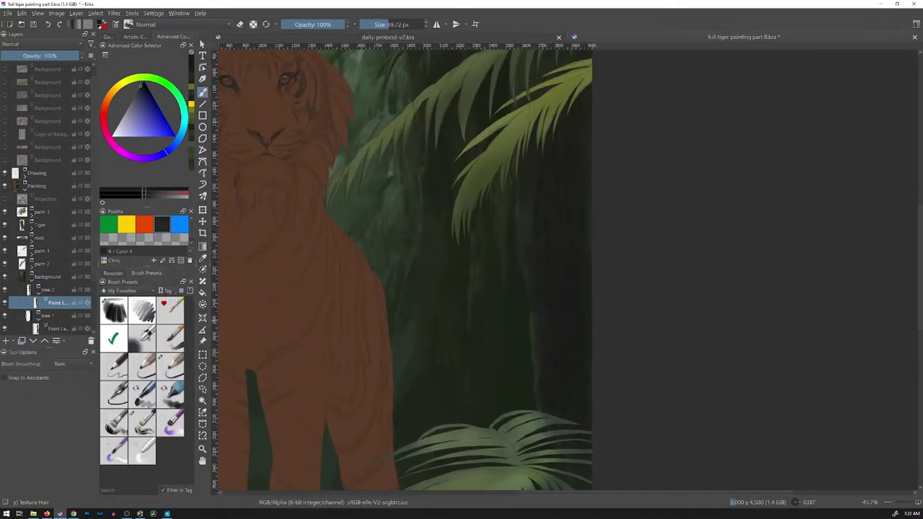
{"action": "left_click", "coordinate": [114, 311]}
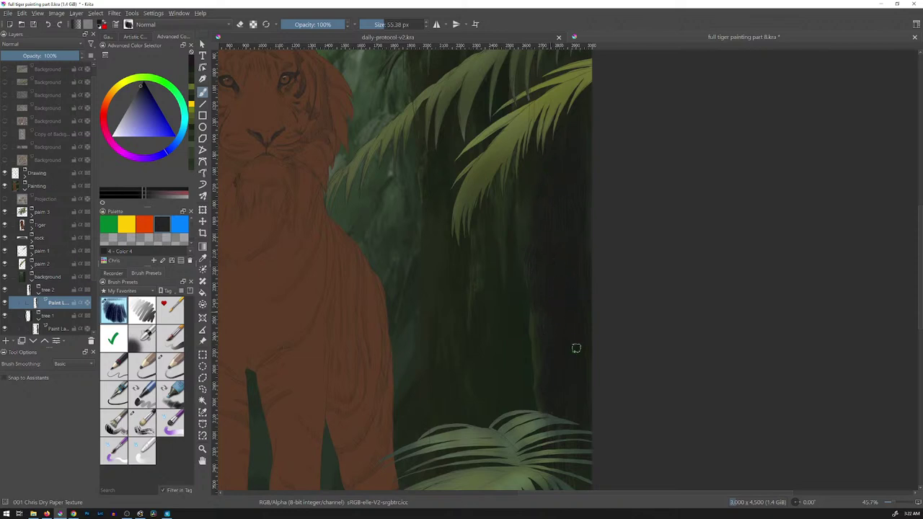
{"action": "left_click_drag", "start_coordinate": [572, 280], "coordinate": [586, 279]}
Switch to the Chris Drawing brush at about 26 px, sample a dark tone from the trunk and paint along its edge
{"action": "left_click", "coordinate": [170, 366]}
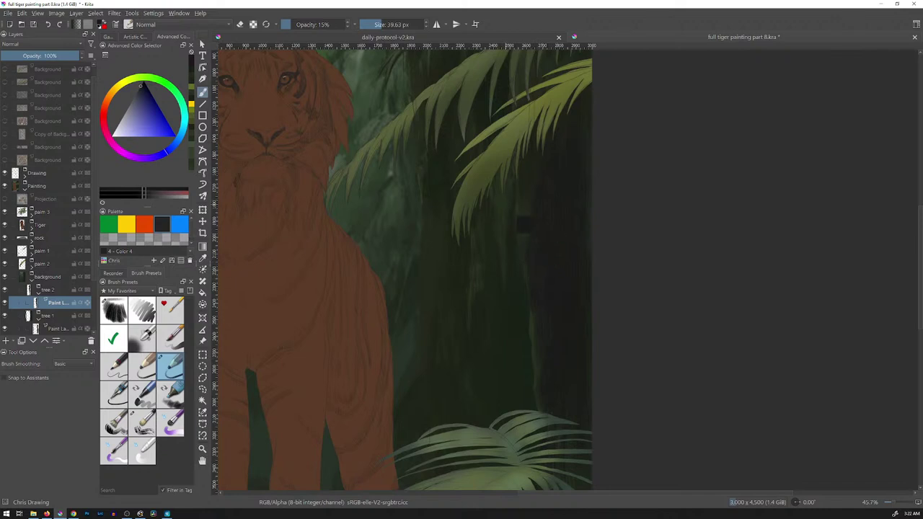
{"action": "left_click", "coordinate": [545, 232], "text": "ctrl"}
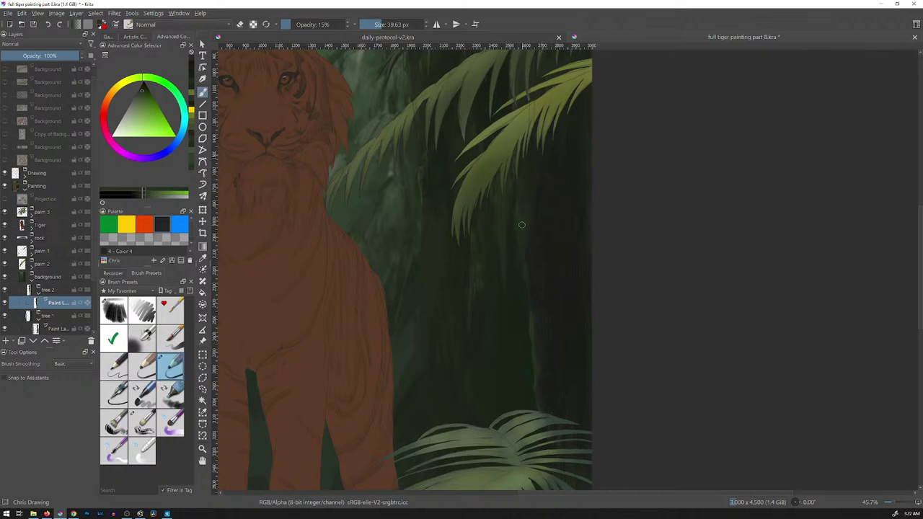
{"action": "key", "text": "bracketleft"}
{"action": "key", "text": "bracketleft"}
{"action": "key", "text": "bracketleft"}
{"action": "left_click_drag", "start_coordinate": [542, 308], "coordinate": [542, 322]}
Sample several nearby dark greens and build up an irregular mossy edge along the trunk with short vertical strokes
{"action": "left_click", "coordinate": [549, 311], "text": "ctrl"}
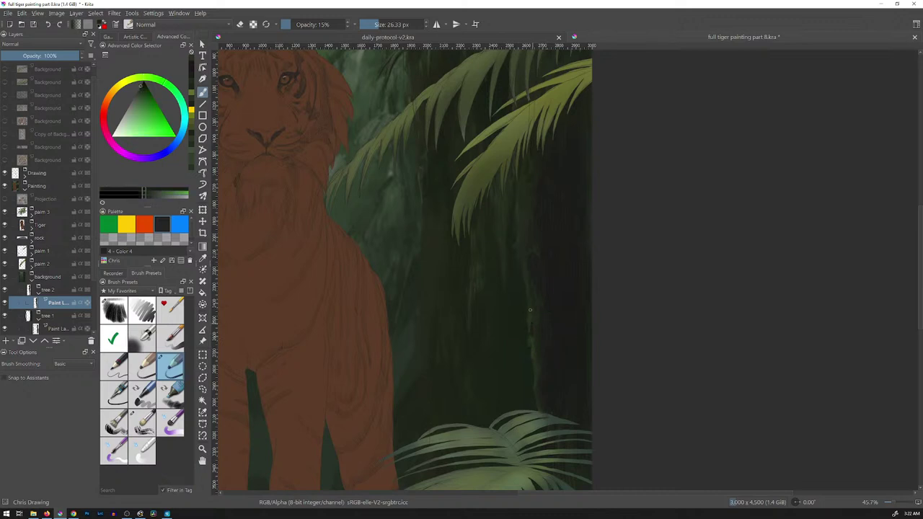
{"action": "left_click_drag", "start_coordinate": [535, 367], "coordinate": [535, 347]}
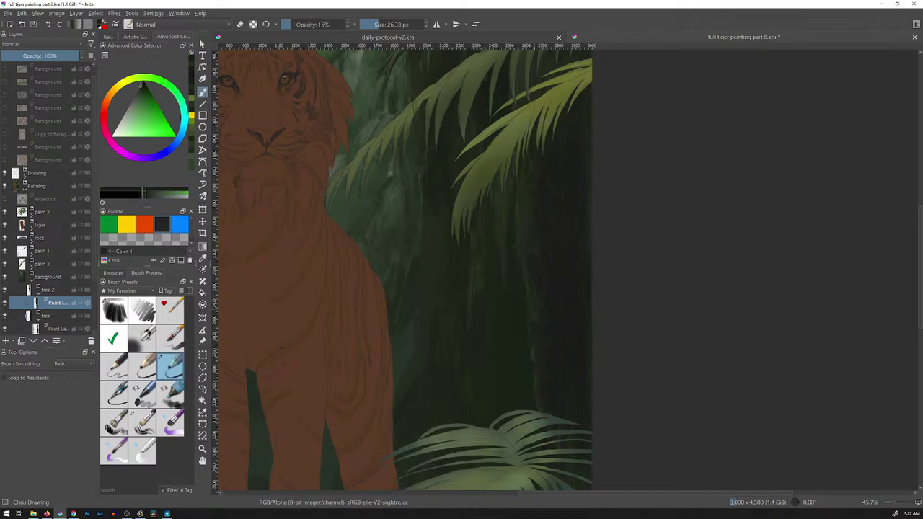
{"action": "left_click", "coordinate": [535, 325], "text": "ctrl"}
{"action": "left_click", "coordinate": [534, 322], "text": "ctrl"}
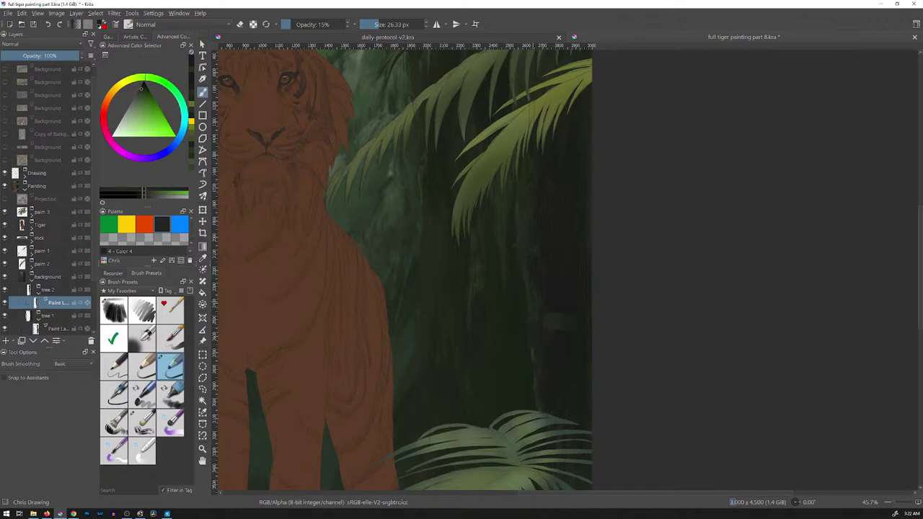
{"action": "left_click_drag", "start_coordinate": [531, 359], "coordinate": [535, 352]}
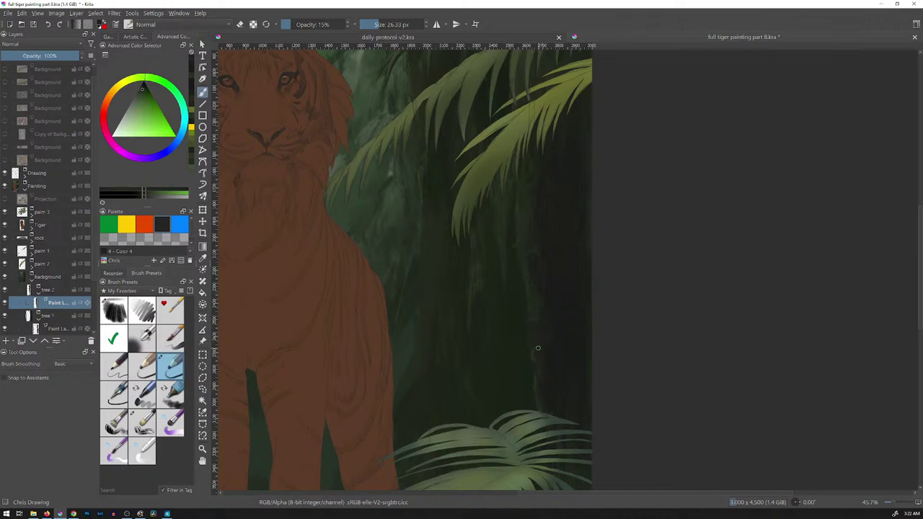
{"action": "left_click", "coordinate": [534, 273], "text": "ctrl"}
{"action": "left_click", "coordinate": [503, 210], "text": "ctrl"}
{"action": "left_click_drag", "start_coordinate": [530, 324], "coordinate": [532, 340]}
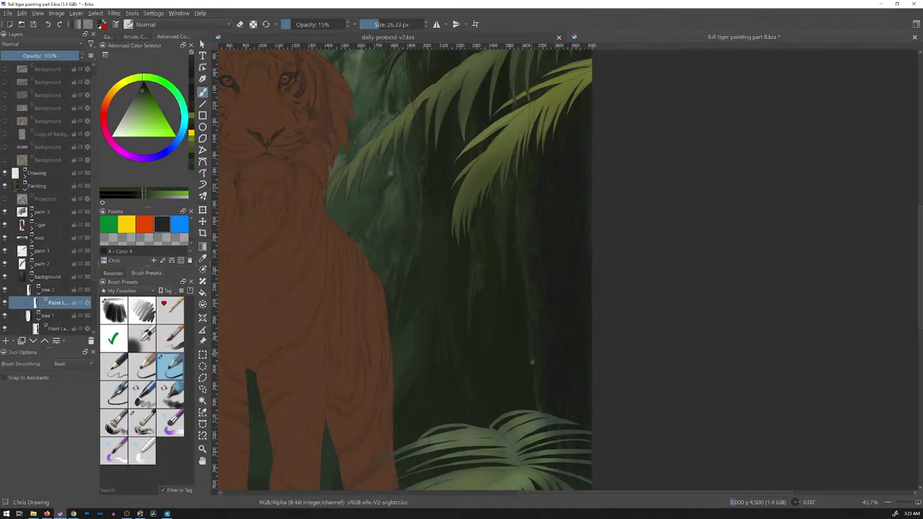
Vary the brush size between about 17 and 30 px and add fine bark and moss strokes on the dark trunk
{"action": "key", "text": "bracketleft"}
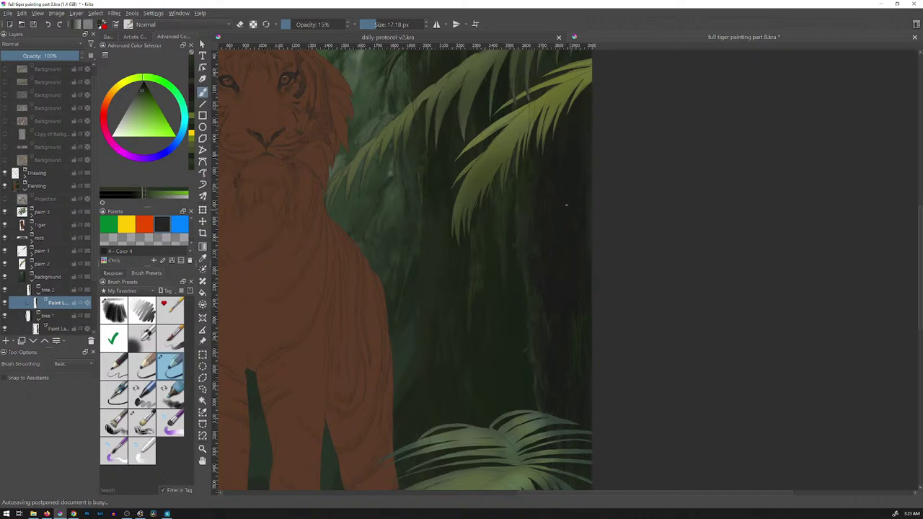
{"action": "left_click_drag", "start_coordinate": [573, 206], "coordinate": [578, 206]}
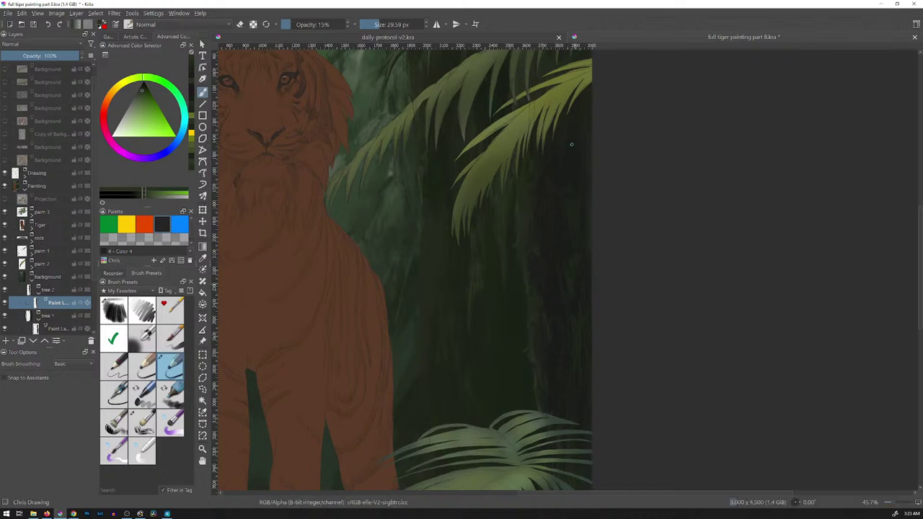
{"action": "mouse_move", "coordinate": [583, 246]}
{"action": "left_mouse_down"}
{"action": "mouse_move", "coordinate": [614, 310]}
{"action": "mouse_move", "coordinate": [619, 303]}
{"action": "left_mouse_up"}
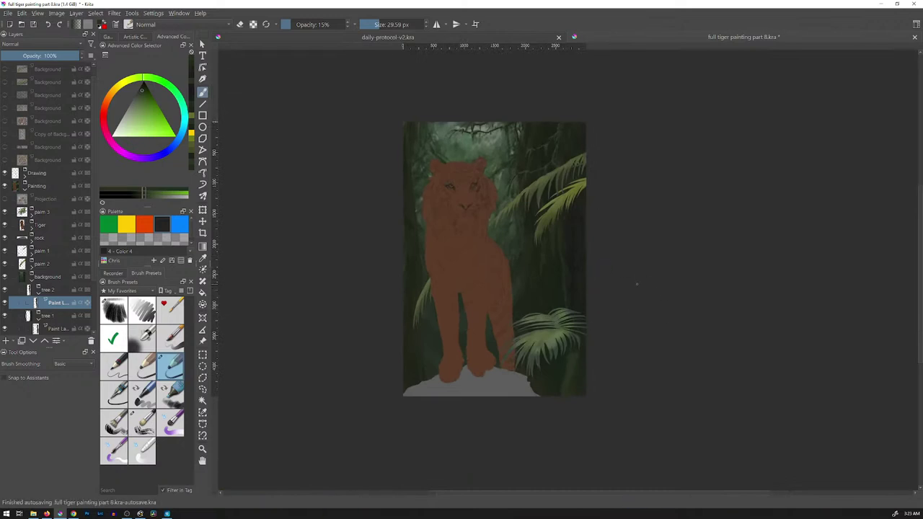
{"action": "scroll", "coordinate": [629, 292], "scroll_direction": "up", "scroll_amount": 6}
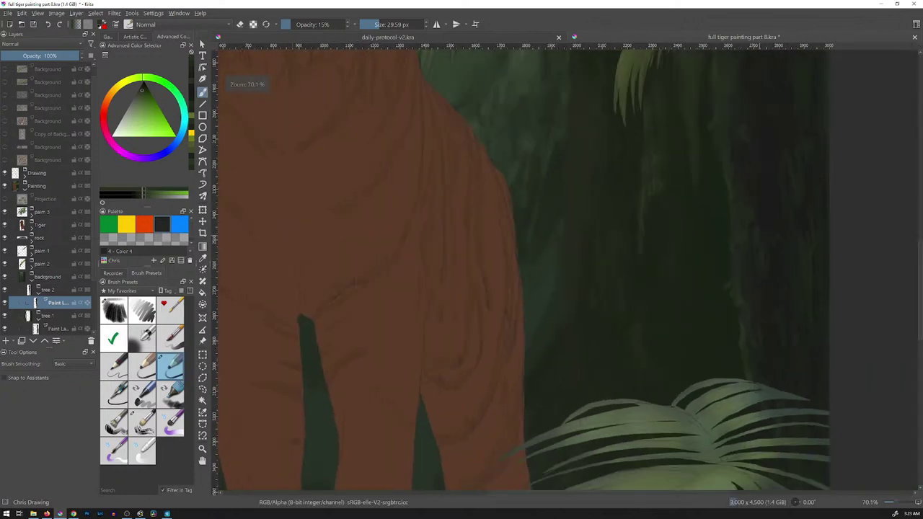
{"action": "left_click_drag", "start_coordinate": [836, 184], "coordinate": [666, 221]}
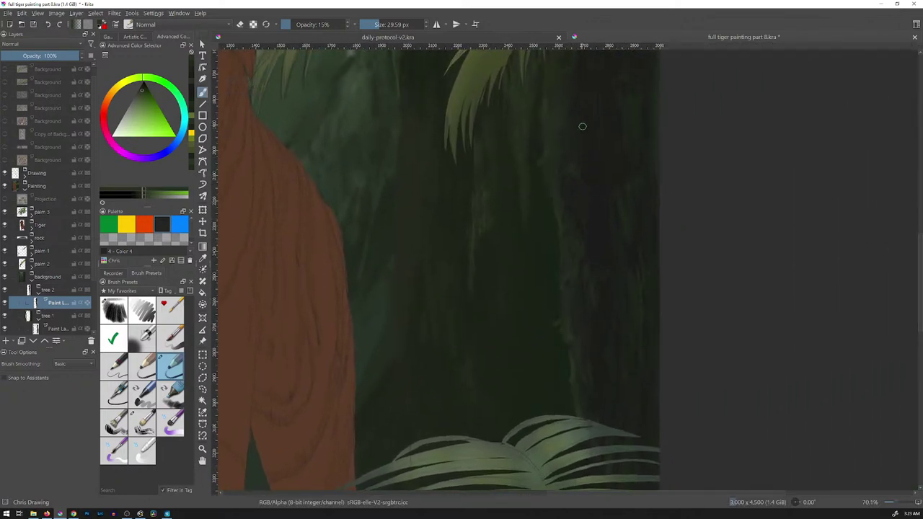
{"action": "left_click_drag", "start_coordinate": [577, 370], "coordinate": [574, 395]}
Show the jungle photo layer in the Ref group and move the photo up over the tiger's legs
{"action": "scroll", "coordinate": [46, 199], "scroll_direction": "up", "scroll_amount": 1}
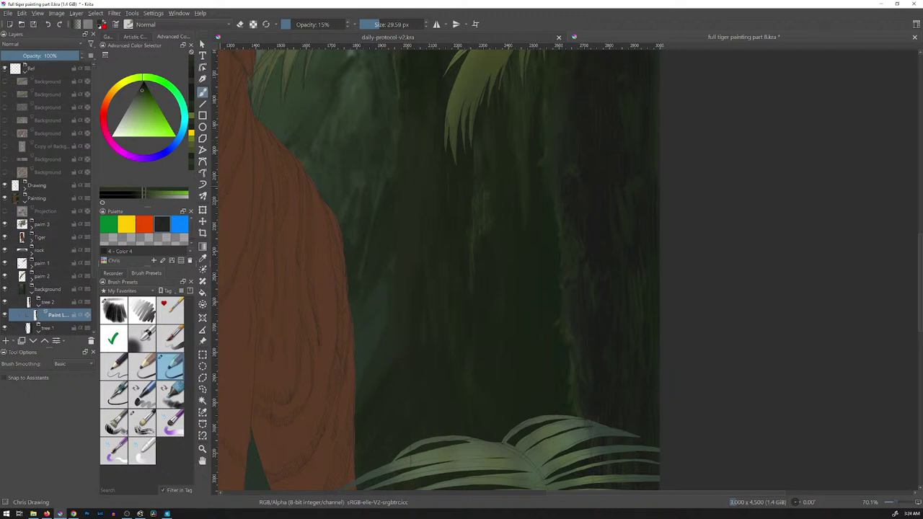
{"action": "left_click", "coordinate": [5, 108]}
{"action": "left_click", "coordinate": [48, 107]}
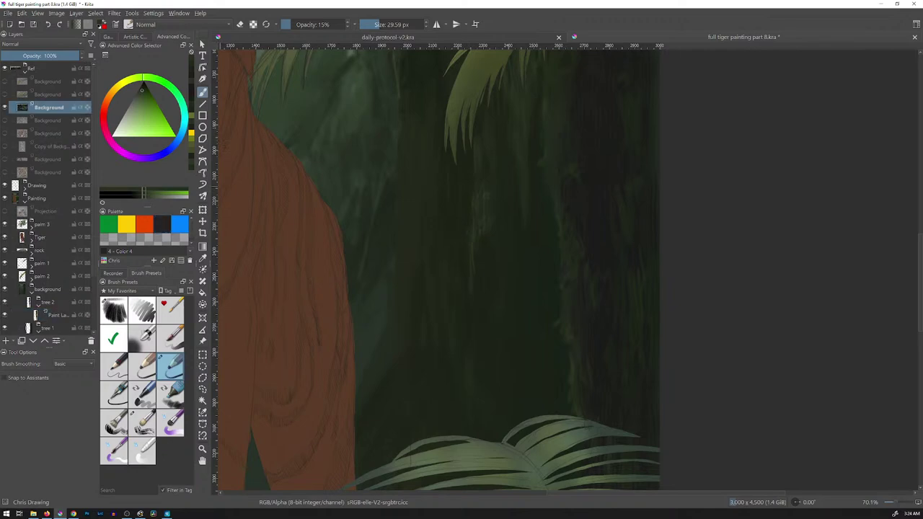
{"action": "scroll", "coordinate": [551, 290], "scroll_direction": "down", "scroll_amount": 5}
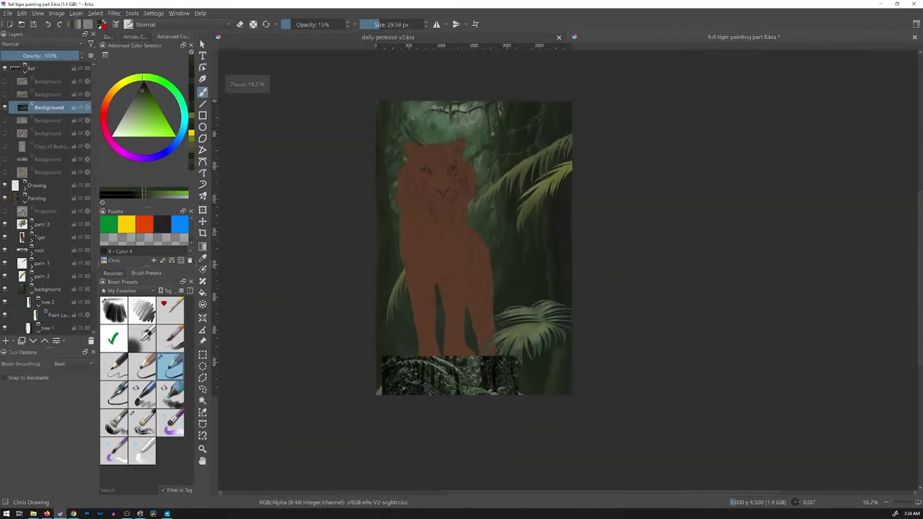
{"action": "key", "text": "t"}
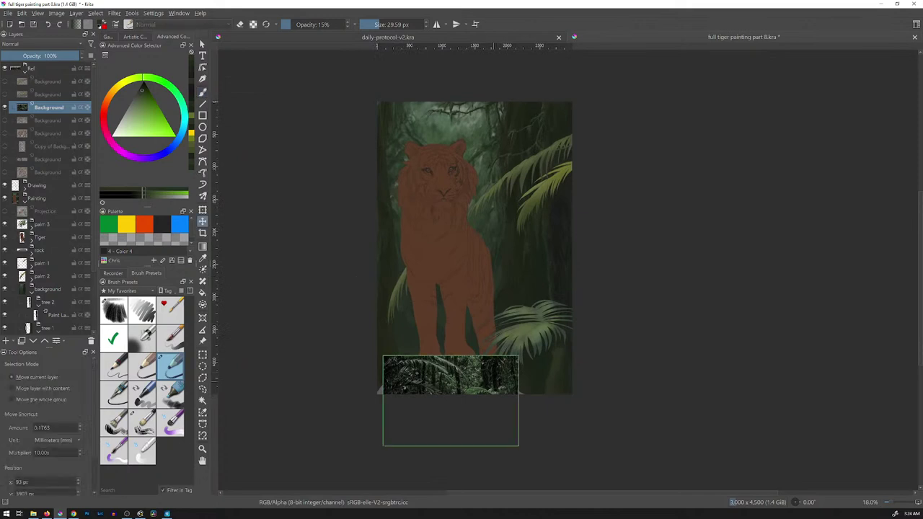
{"action": "left_click_drag", "start_coordinate": [451, 375], "coordinate": [448, 314]}
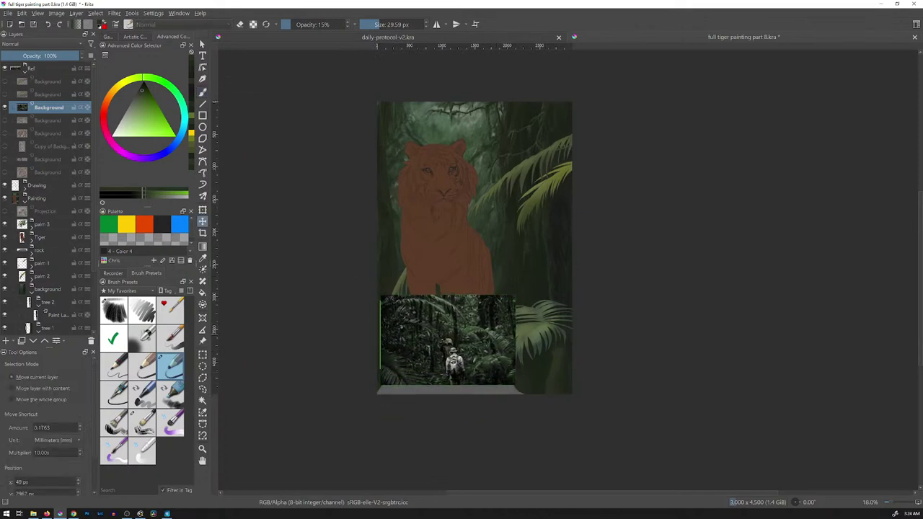
Sample a dark green from the reference photo's tree and paint moss strokes along the trunk edge above the palm frond
{"action": "key", "text": "1"}
{"action": "left_click_drag", "start_coordinate": [497, 335], "coordinate": [696, 148]}
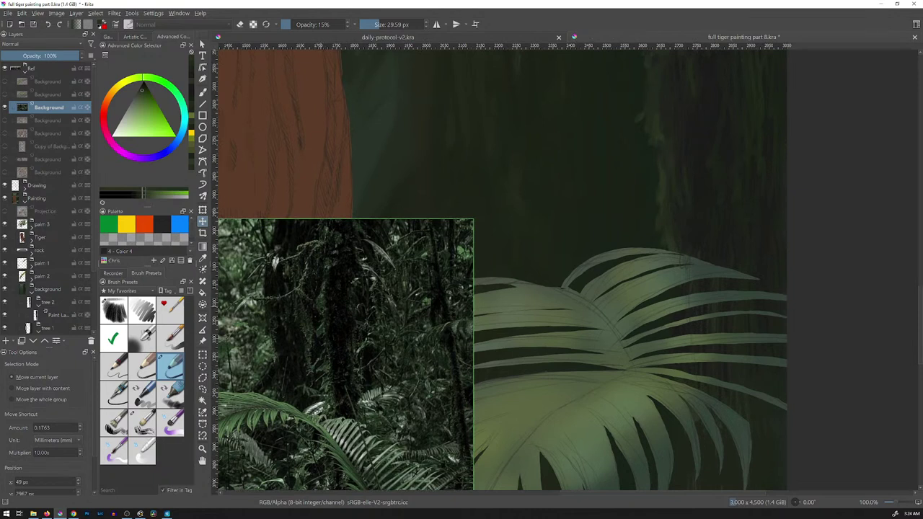
{"action": "key", "text": "b"}
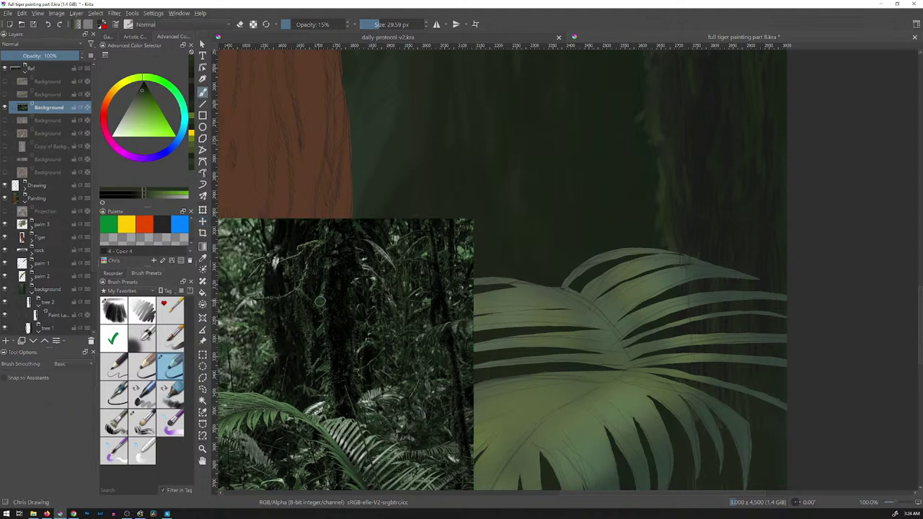
{"action": "left_click_drag", "start_coordinate": [335, 324], "coordinate": [364, 324]}
{"action": "key", "text": "ctrl+z"}
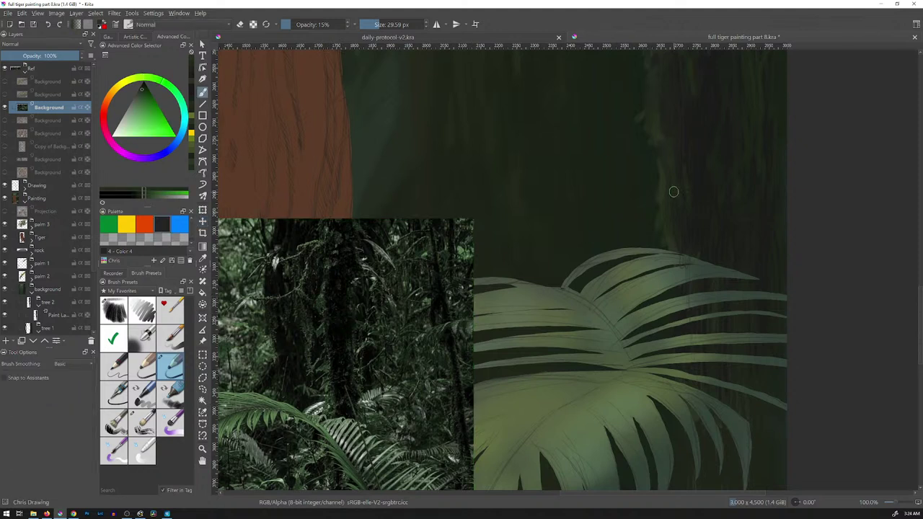
{"action": "key", "text": "bracketleft"}
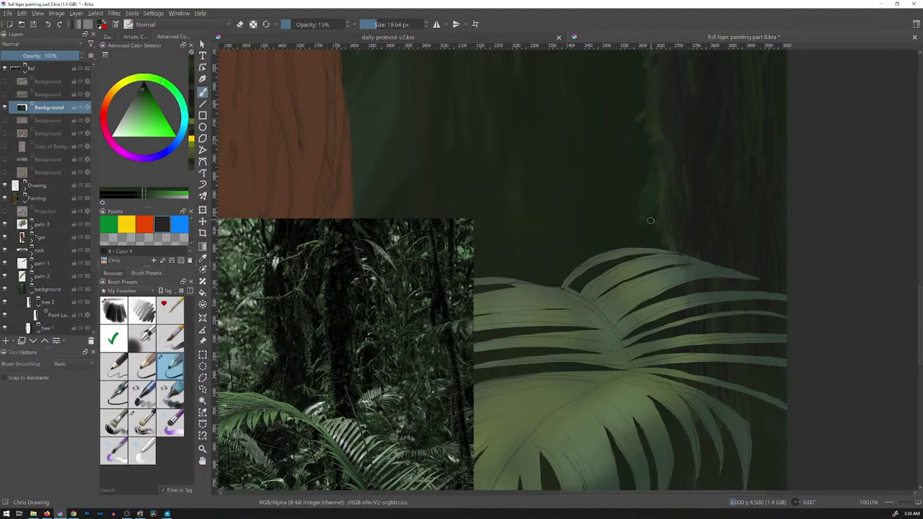
{"action": "left_click_drag", "start_coordinate": [654, 221], "coordinate": [654, 227], "text": "shift"}
Sample a muted green from the reference photo's trunk and add moss and vertical bark strokes above the palm frond
{"action": "left_click", "coordinate": [346, 322]}
{"action": "left_click", "coordinate": [346, 350], "text": "ctrl"}
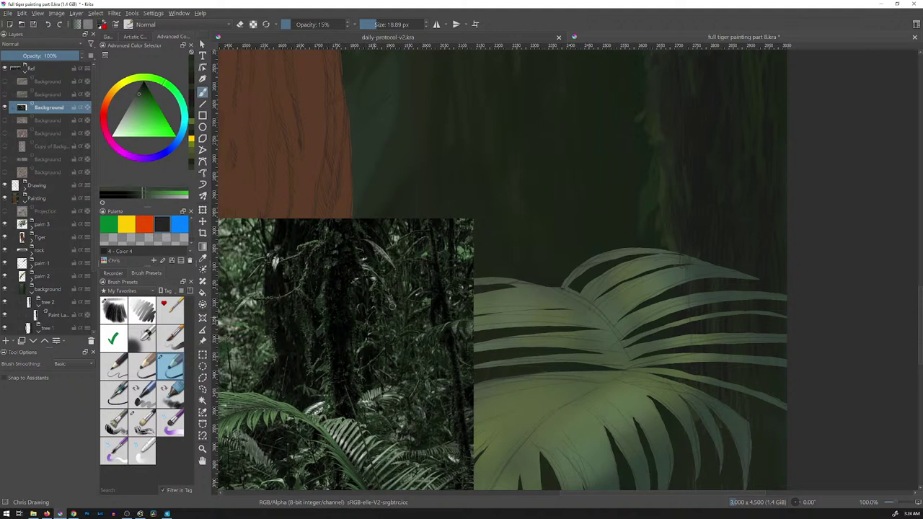
{"action": "mouse_move", "coordinate": [654, 160]}
{"action": "left_mouse_down"}
{"action": "mouse_move", "coordinate": [639, 219]}
{"action": "mouse_move", "coordinate": [641, 199]}
{"action": "left_mouse_up"}
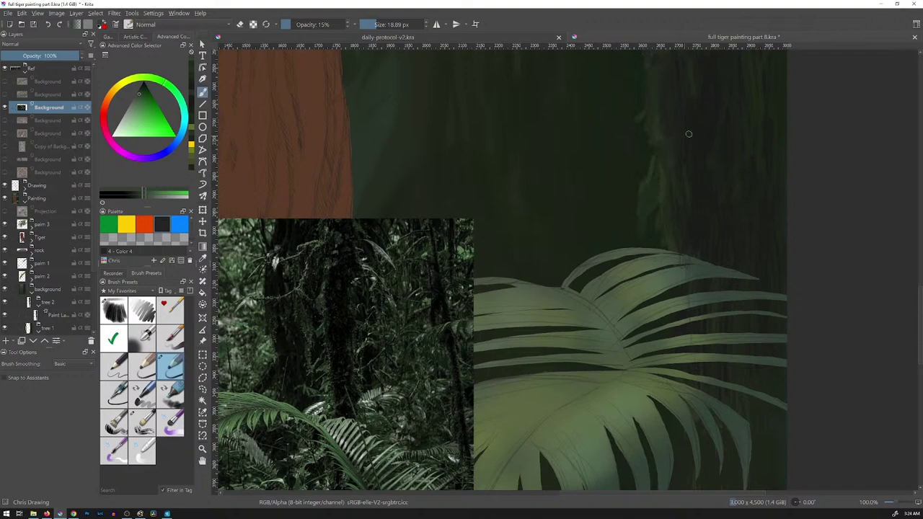
{"action": "left_click_drag", "start_coordinate": [698, 189], "coordinate": [697, 283]}
{"action": "scroll", "coordinate": [696, 190], "scroll_direction": "up", "scroll_amount": 5}
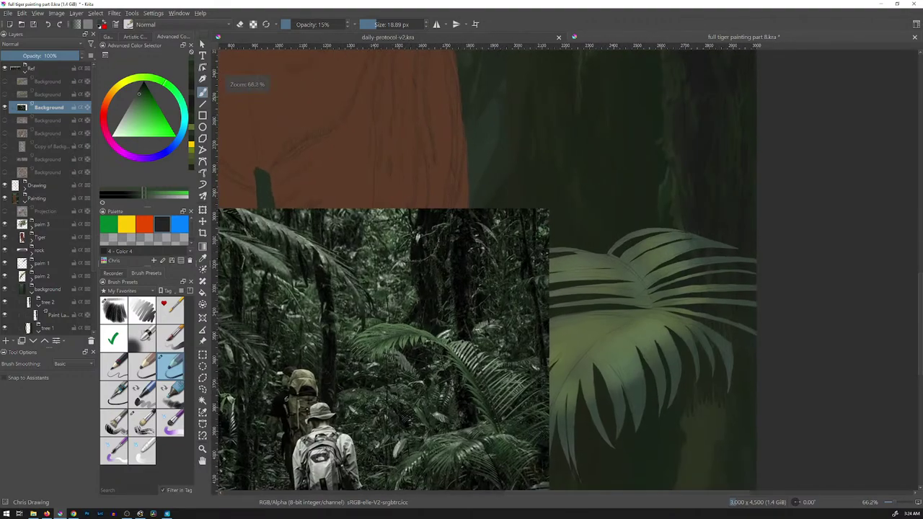
{"action": "scroll", "coordinate": [689, 193], "scroll_direction": "up", "scroll_amount": 1}
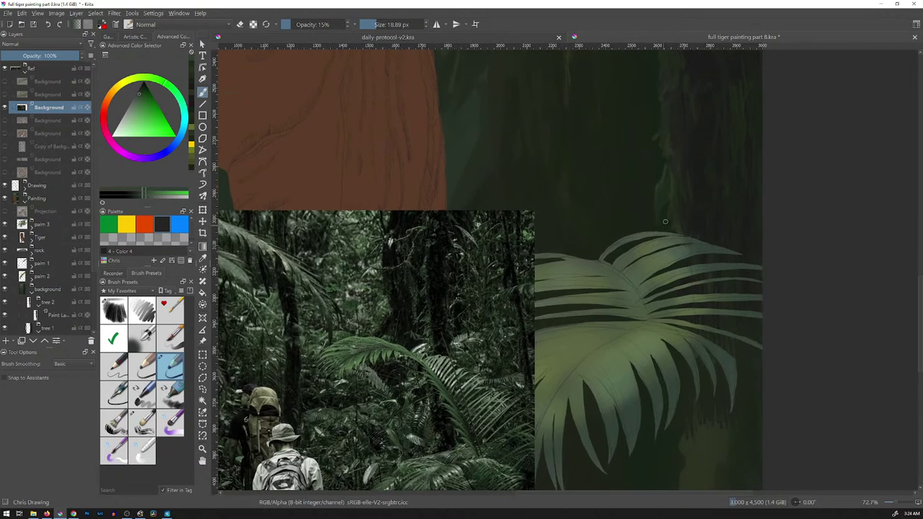
Paint moss strokes hanging along the trunk edge above the palm frond and add bark strokes in a dark green sampled from the trunk
{"action": "left_click_drag", "start_coordinate": [658, 121], "coordinate": [652, 135]}
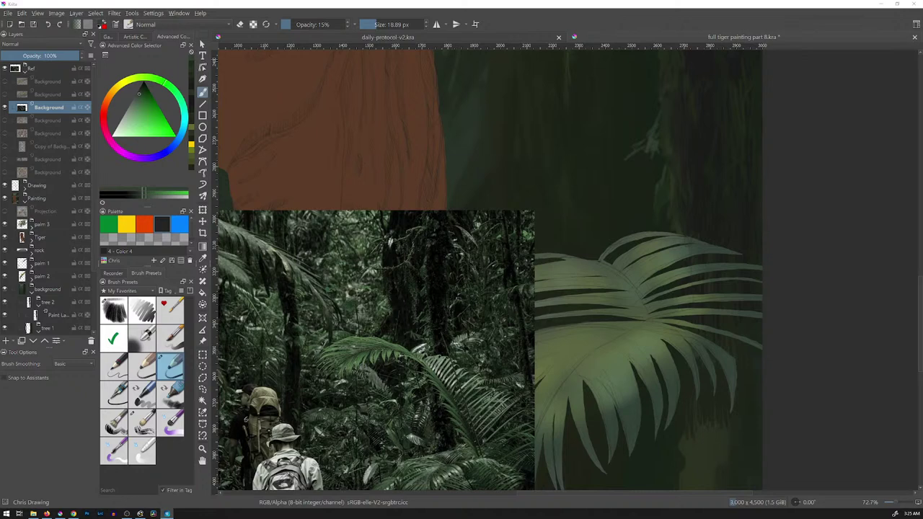
{"action": "mouse_move", "coordinate": [685, 184]}
{"action": "left_mouse_down"}
{"action": "mouse_move", "coordinate": [671, 218]}
{"action": "mouse_move", "coordinate": [680, 188]}
{"action": "left_mouse_up"}
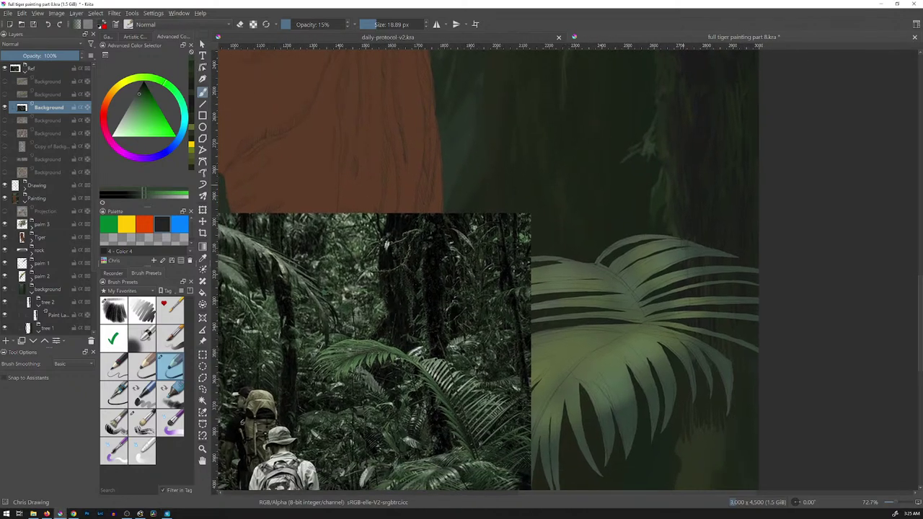
{"action": "left_click", "coordinate": [680, 197], "text": "ctrl"}
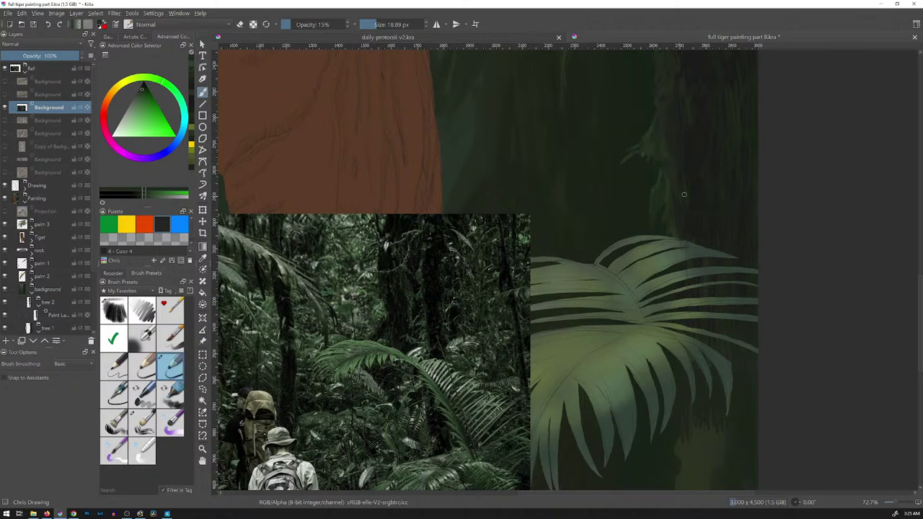
{"action": "left_click_drag", "start_coordinate": [693, 170], "coordinate": [637, 283]}
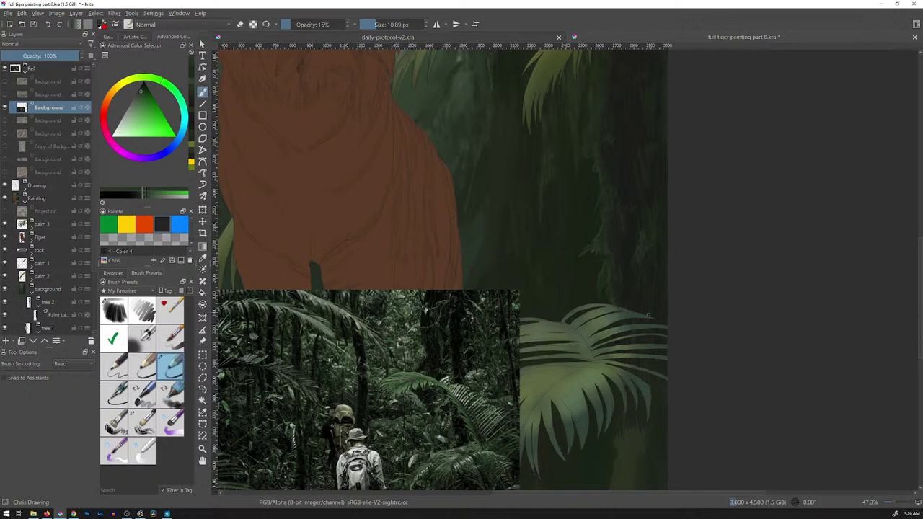
Sample the trunk's dark green and paint over the lighter patch below the palm frond with a brush of about 60 px
{"action": "left_click", "coordinate": [626, 277], "text": "ctrl"}
{"action": "mouse_move", "coordinate": [636, 315]}
{"action": "left_mouse_down"}
{"action": "mouse_move", "coordinate": [627, 172]}
{"action": "mouse_move", "coordinate": [658, 305]}
{"action": "mouse_move", "coordinate": [622, 309]}
{"action": "mouse_move", "coordinate": [636, 281]}
{"action": "mouse_move", "coordinate": [654, 292]}
{"action": "mouse_move", "coordinate": [662, 324]}
{"action": "mouse_move", "coordinate": [618, 414]}
{"action": "left_mouse_up"}
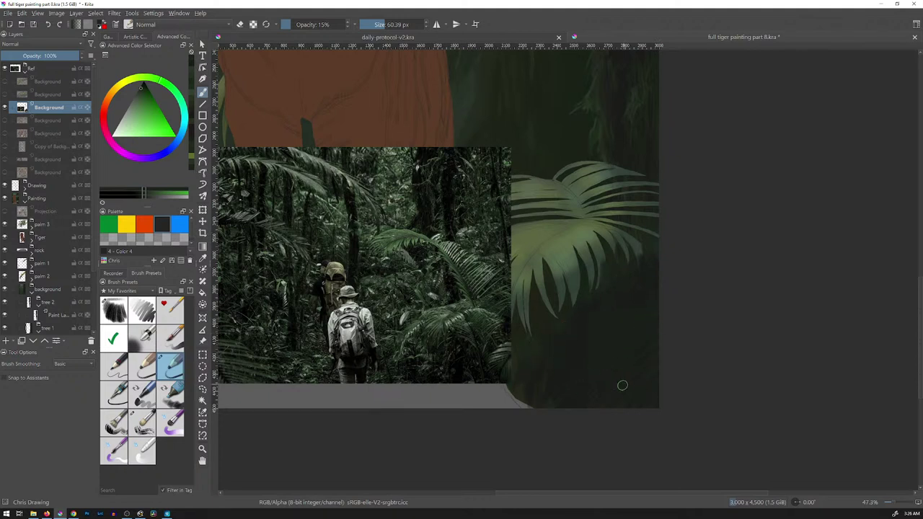
Try dark strokes sampled from the reference photo's lower shadows on the trunk below the palm frond, and undo them
{"action": "left_click", "coordinate": [470, 365], "text": "ctrl"}
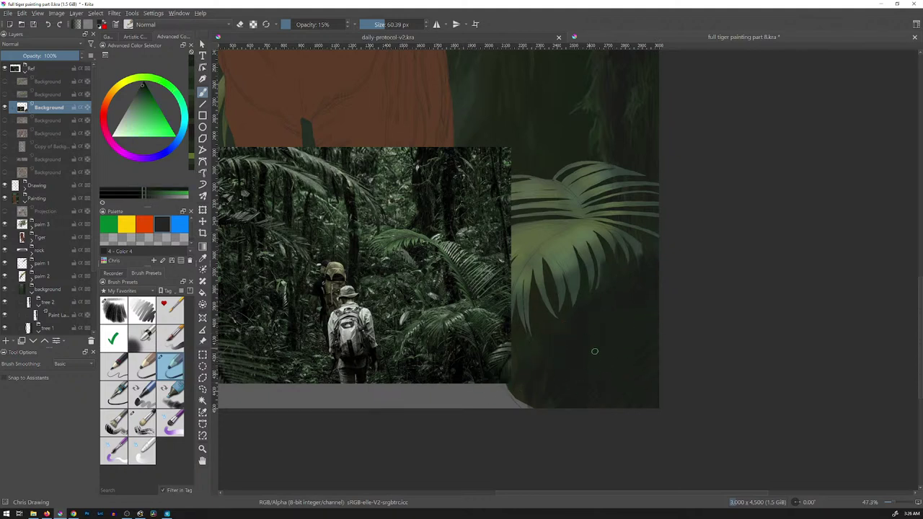
{"action": "left_click", "coordinate": [480, 378], "text": "ctrl"}
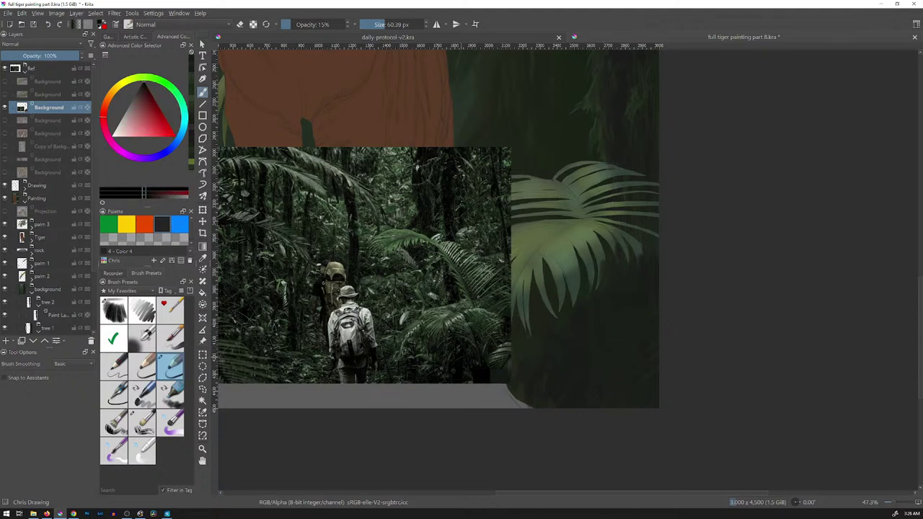
{"action": "left_click_drag", "start_coordinate": [461, 355], "coordinate": [433, 380]}
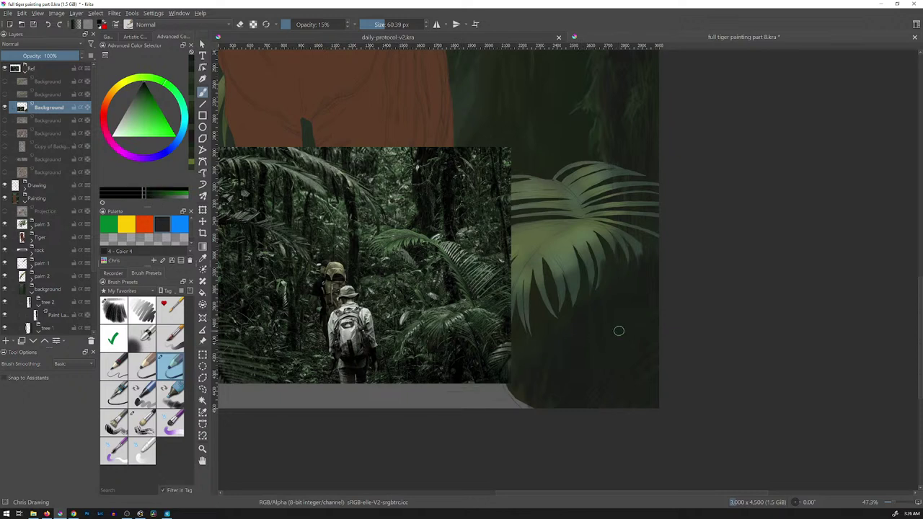
{"action": "mouse_move", "coordinate": [611, 337]}
{"action": "left_mouse_down"}
{"action": "mouse_move", "coordinate": [615, 374]}
{"action": "mouse_move", "coordinate": [626, 346]}
{"action": "mouse_move", "coordinate": [636, 350]}
{"action": "left_mouse_up"}
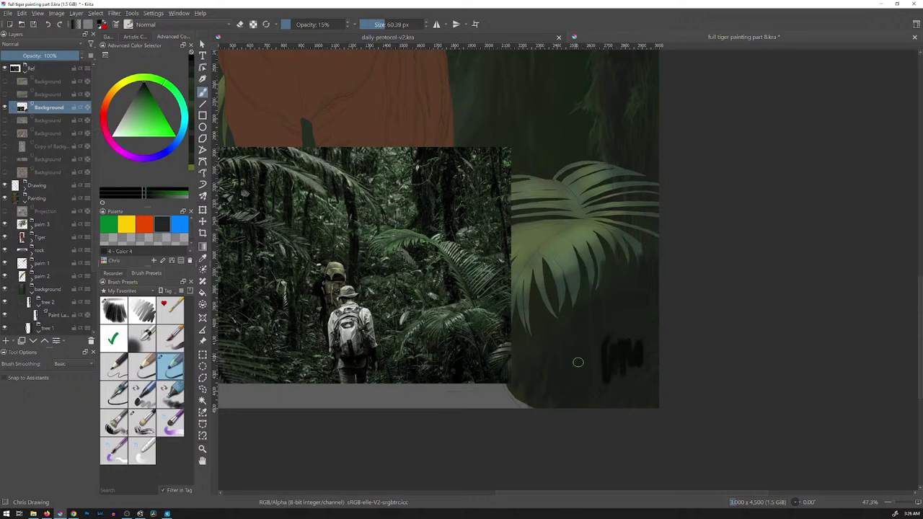
{"action": "key", "text": "ctrl+z"}
{"action": "key", "text": "ctrl+z"}
{"action": "key", "text": "ctrl+z"}
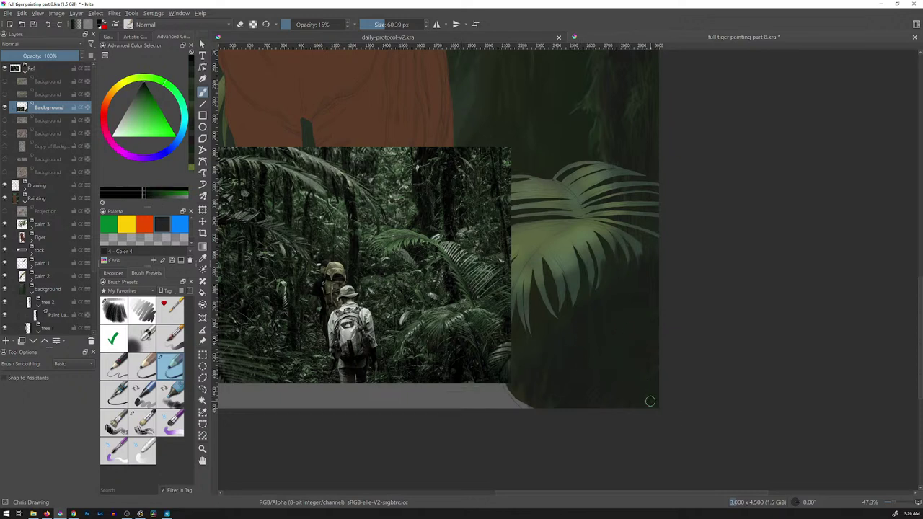
Try a darkened green in test strokes below and across the palm frond using the Artistic Color Selector, and undo them
{"action": "left_click", "coordinate": [135, 36]}
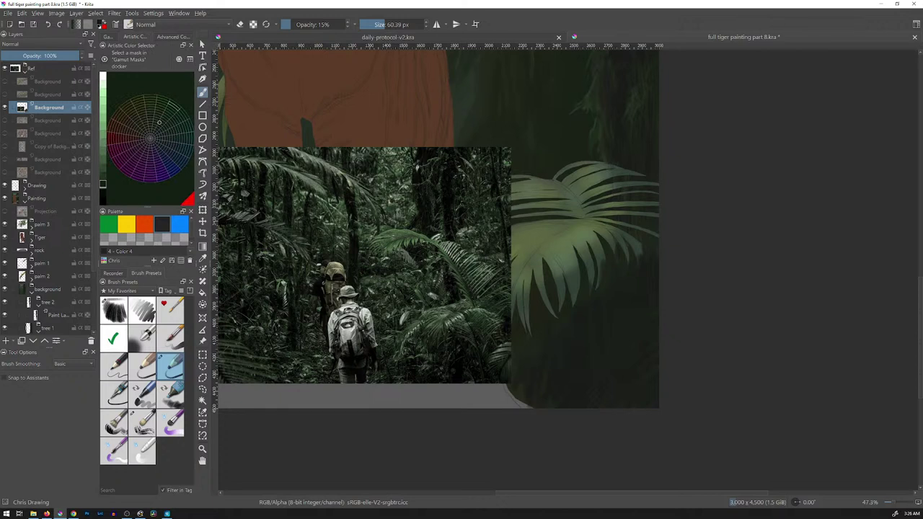
{"action": "key", "text": "k"}
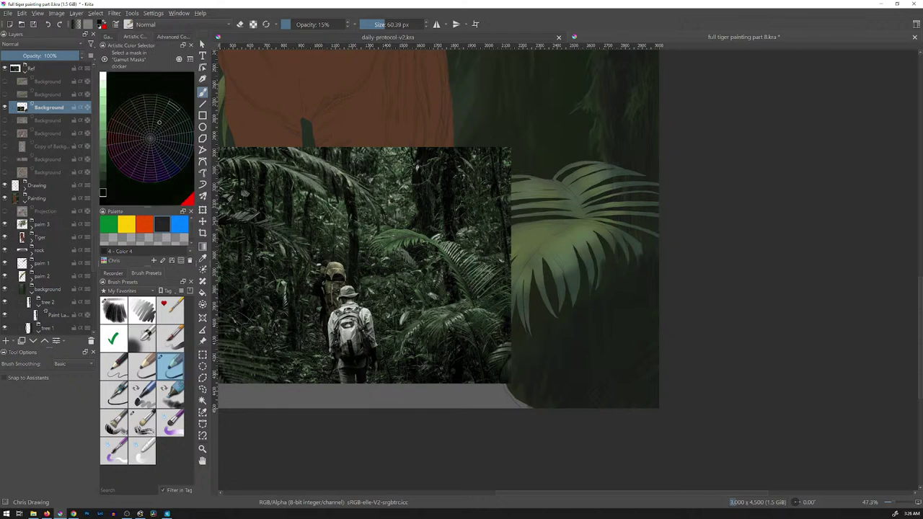
{"action": "mouse_move", "coordinate": [599, 371]}
{"action": "left_mouse_down"}
{"action": "mouse_move", "coordinate": [610, 380]}
{"action": "mouse_move", "coordinate": [651, 351]}
{"action": "left_mouse_up"}
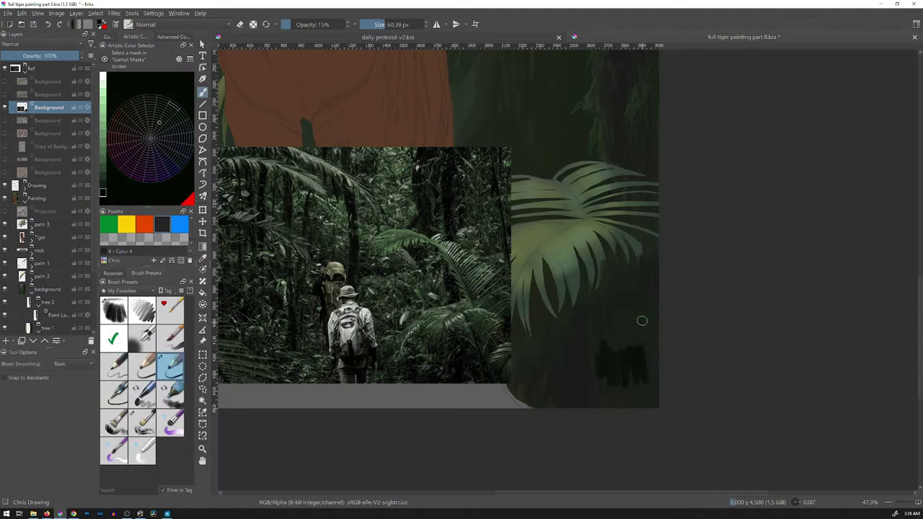
{"action": "left_click_drag", "start_coordinate": [614, 79], "coordinate": [620, 247]}
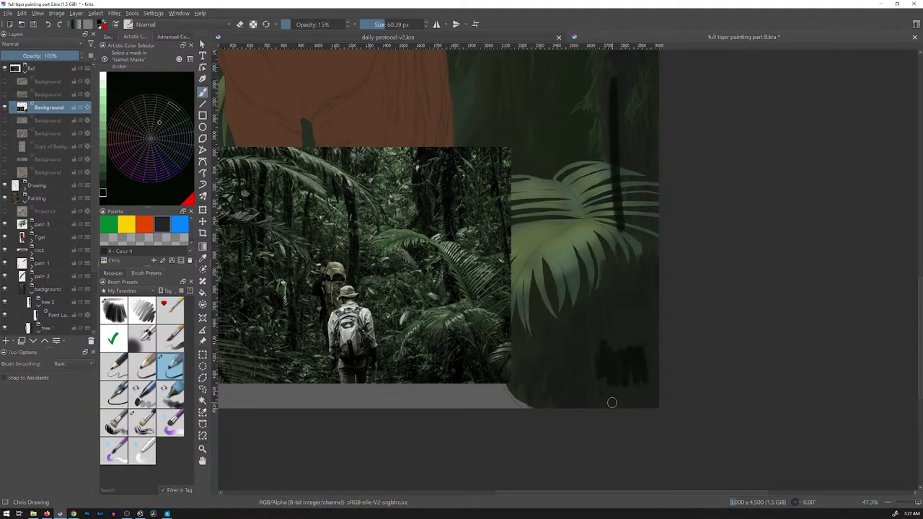
{"action": "key", "text": "ctrl+z"}
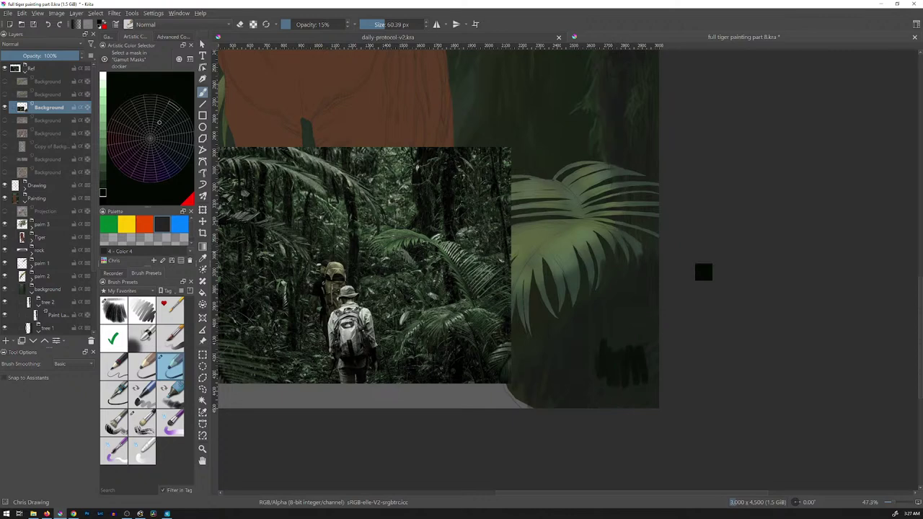
{"action": "key", "text": "ctrl+z"}
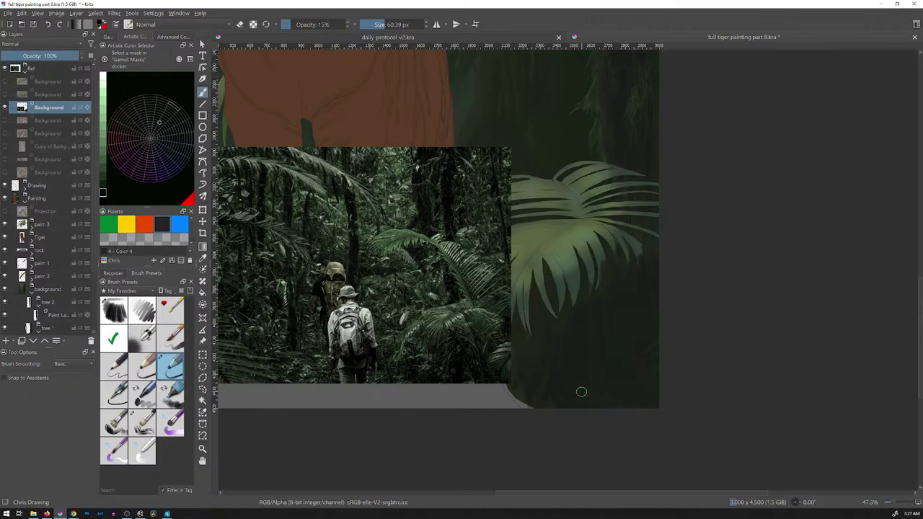
Lighten the brush colour slightly and draw a freehand selection around the trunk strokes painted beside the photo on the reference layer
{"action": "left_click_drag", "start_coordinate": [630, 251], "coordinate": [630, 339]}
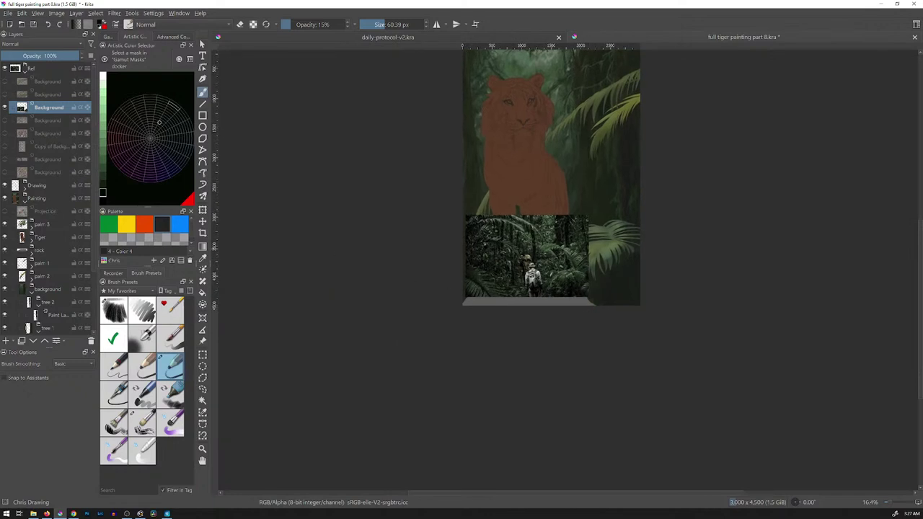
{"action": "key", "text": "l"}
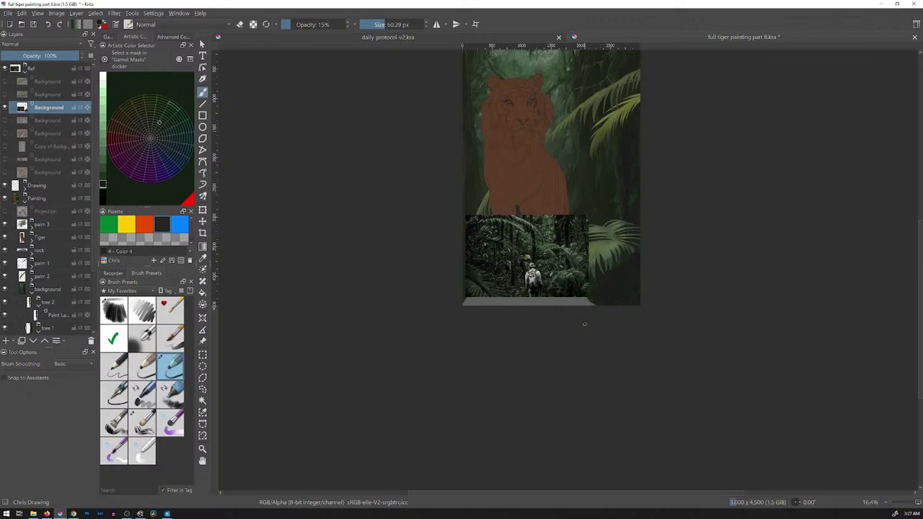
{"action": "key", "text": "l"}
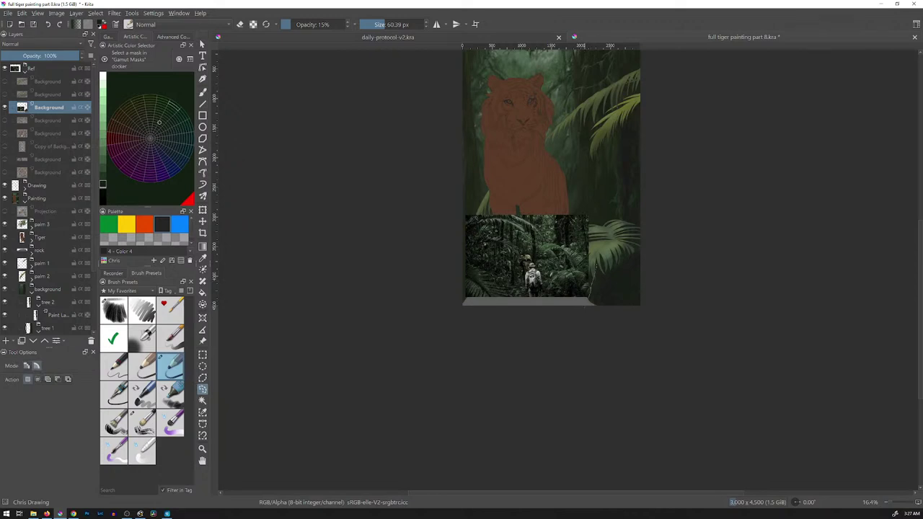
{"action": "left_click_drag", "start_coordinate": [586, 194], "coordinate": [569, 178]}
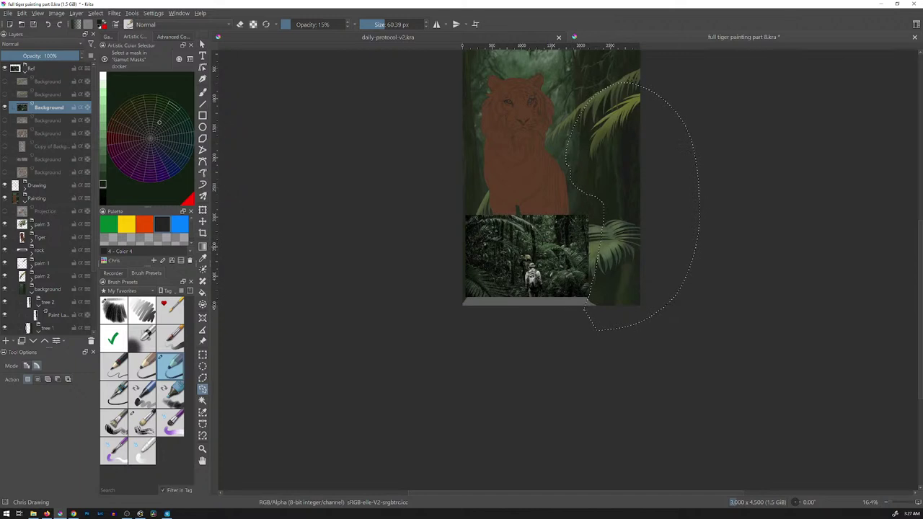
Transfer the selected strokes into the tree 2 group and merge them with its paint layer
{"action": "scroll", "coordinate": [47, 194], "scroll_direction": "down", "scroll_amount": 4}
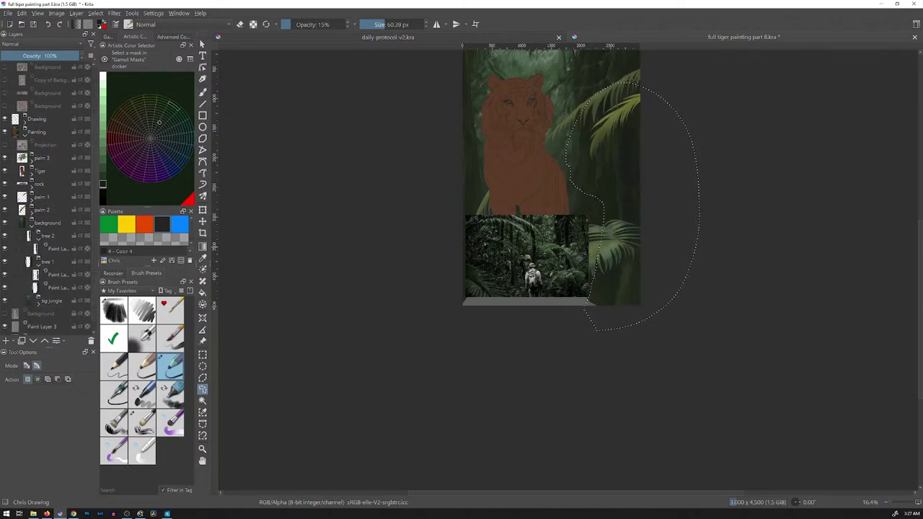
{"action": "left_click", "coordinate": [58, 249]}
{"action": "key", "text": "ctrl+v"}
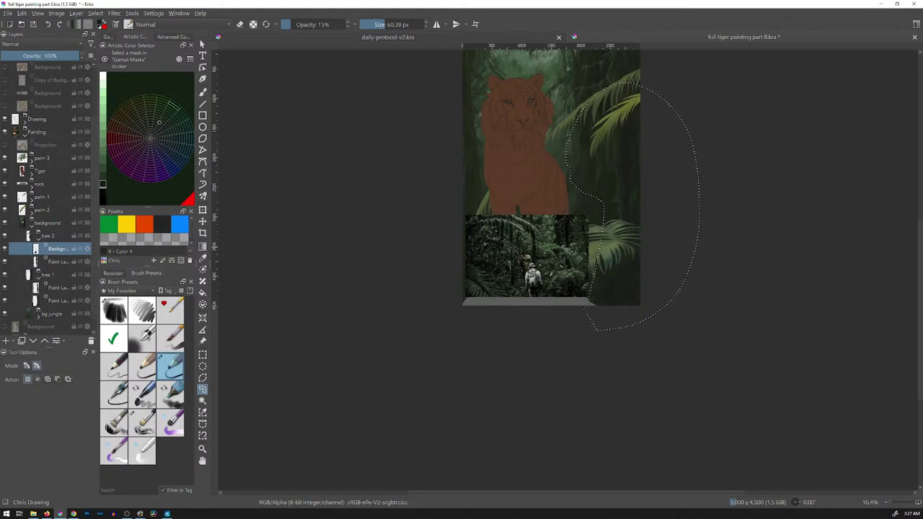
{"action": "key", "text": "ctrl+z"}
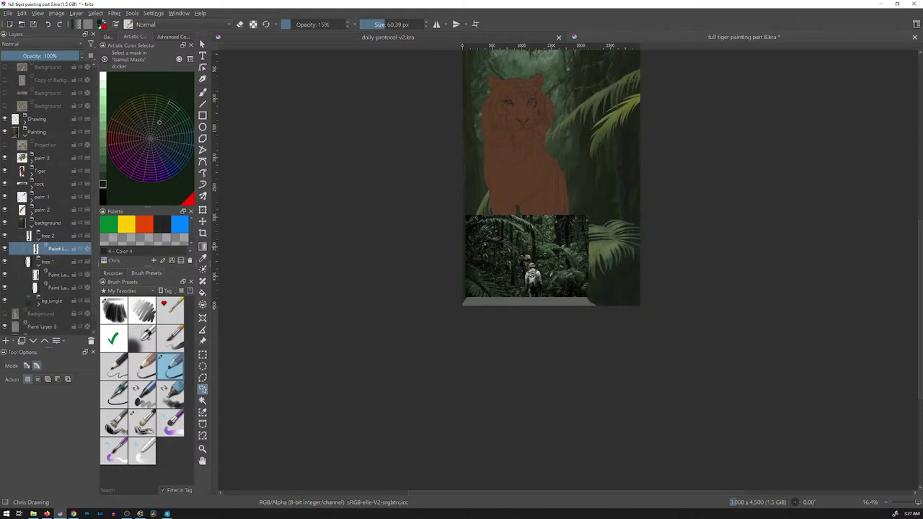
Select the jungle photo layer in the Ref group and move the photo sideways, clear of the palm frond
{"action": "scroll", "coordinate": [48, 199], "scroll_direction": "up", "scroll_amount": 2}
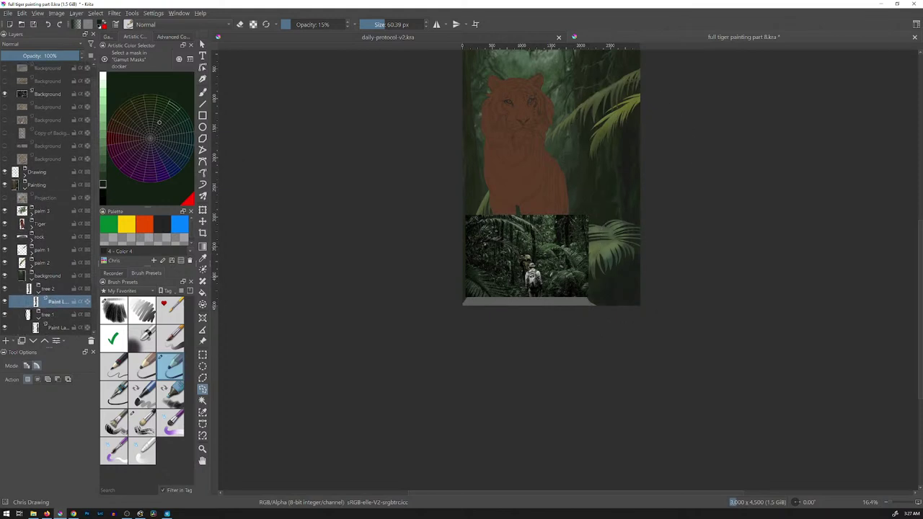
{"action": "left_click", "coordinate": [49, 92]}
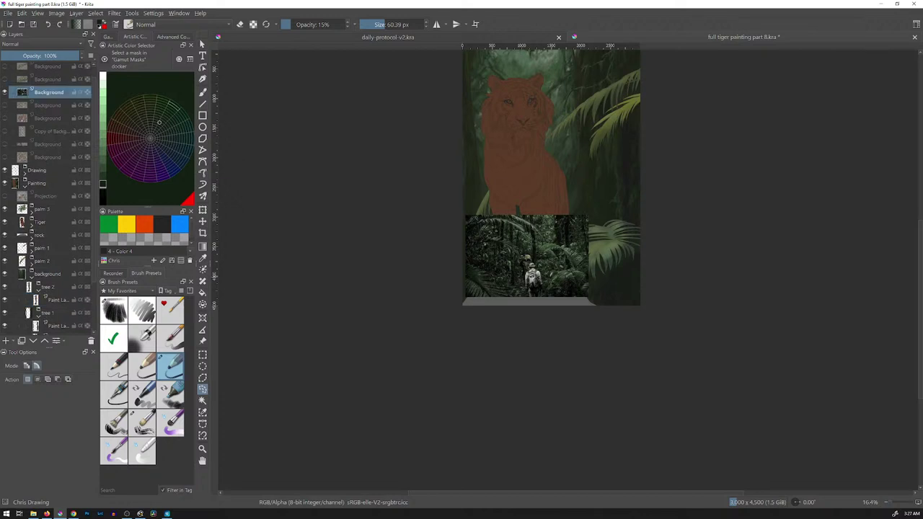
{"action": "key", "text": "t"}
{"action": "left_click_drag", "start_coordinate": [532, 263], "coordinate": [504, 268]}
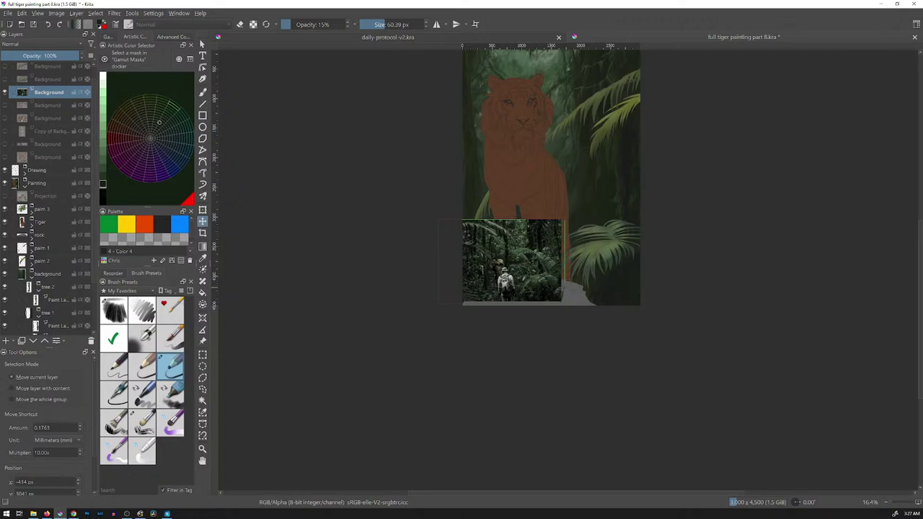
Select the tree 2 paint layer, sample a dark green at the trunk's base, and enlarge the brush to about 120 px
{"action": "left_click", "coordinate": [58, 300]}
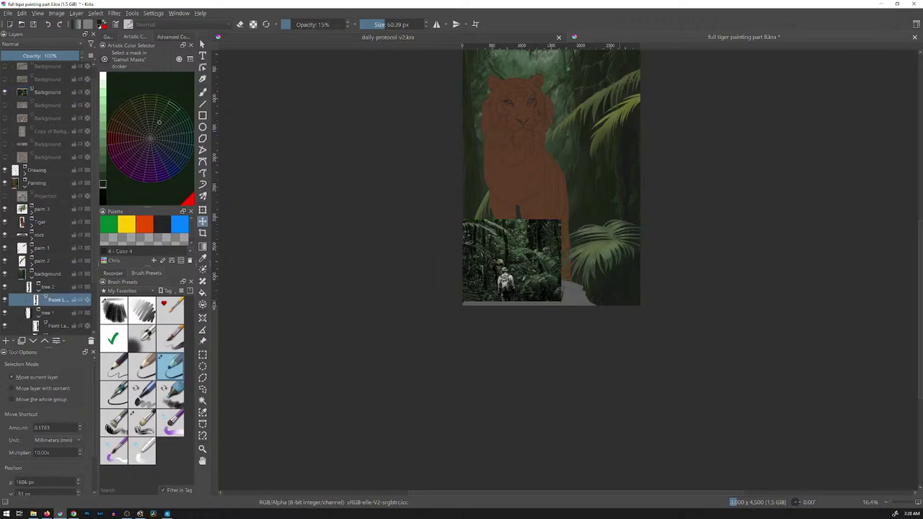
{"action": "scroll", "coordinate": [626, 284], "scroll_direction": "up", "scroll_amount": 5}
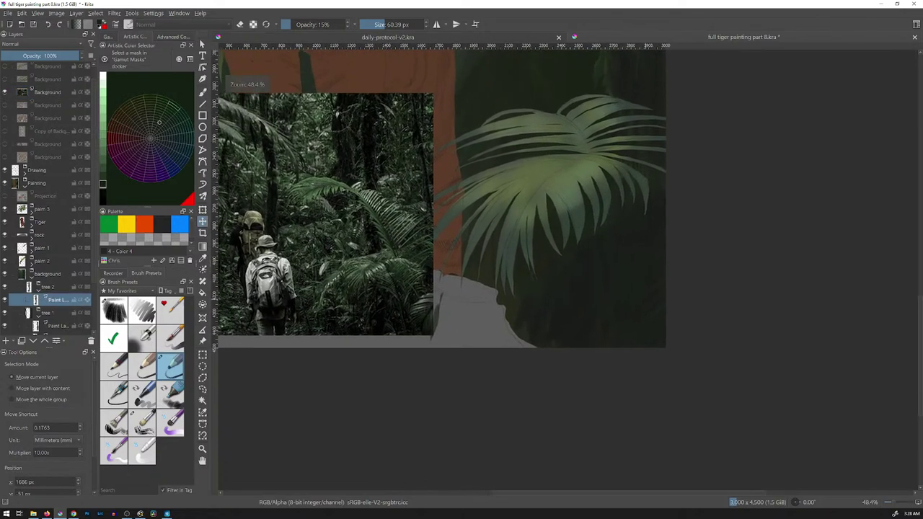
{"action": "left_click_drag", "start_coordinate": [626, 283], "coordinate": [646, 337]}
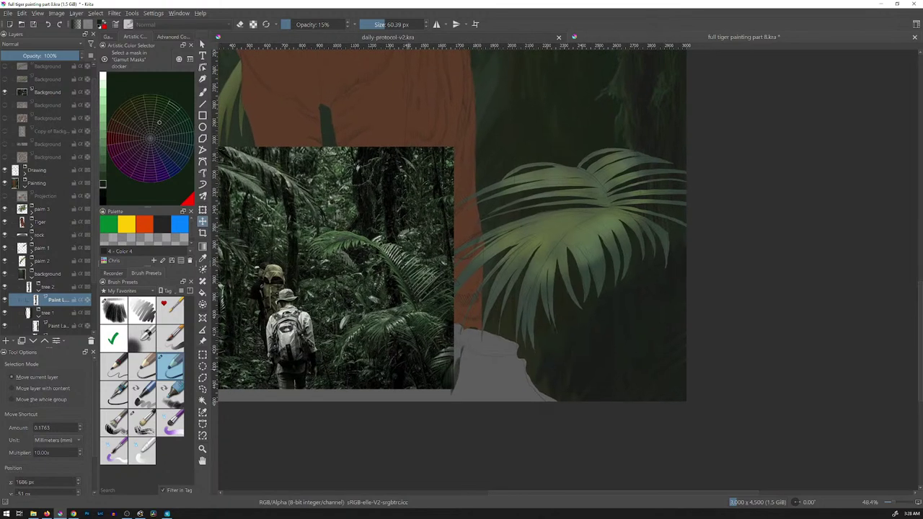
{"action": "key", "text": "b"}
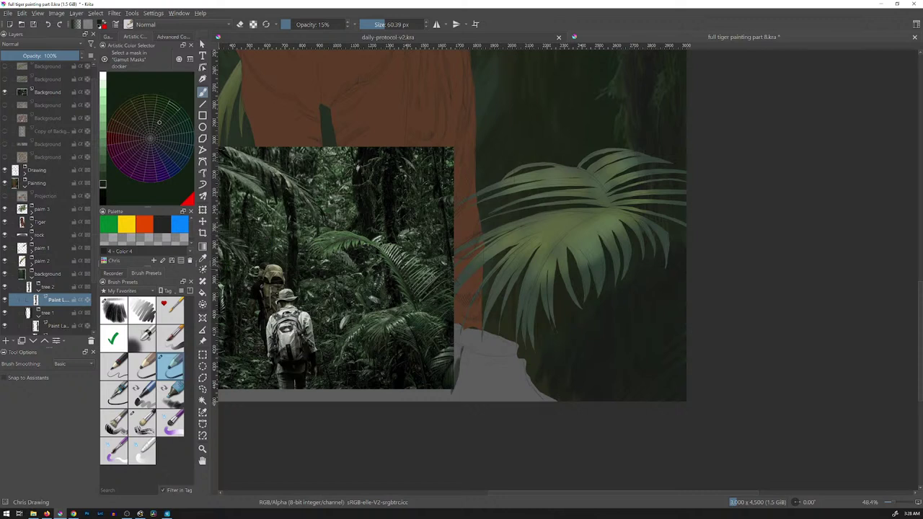
{"action": "left_click", "coordinate": [424, 383], "text": "ctrl"}
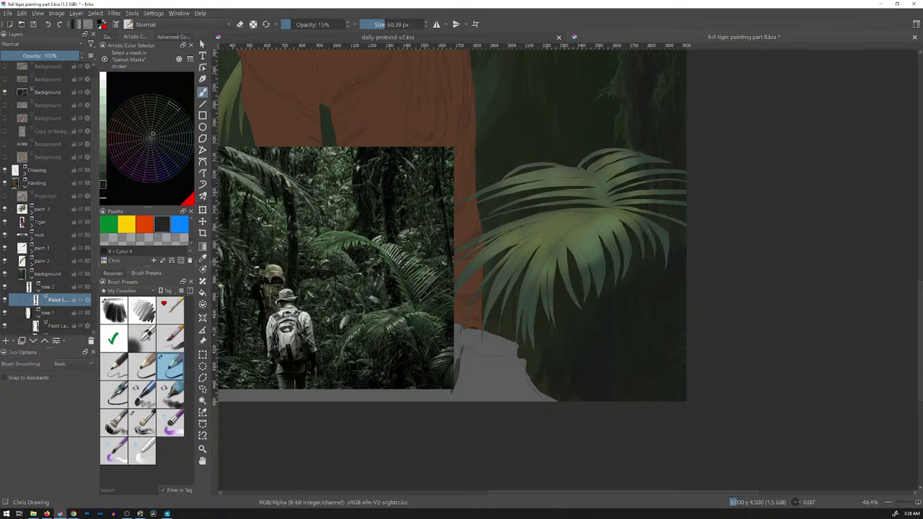
{"action": "key", "text": "x"}
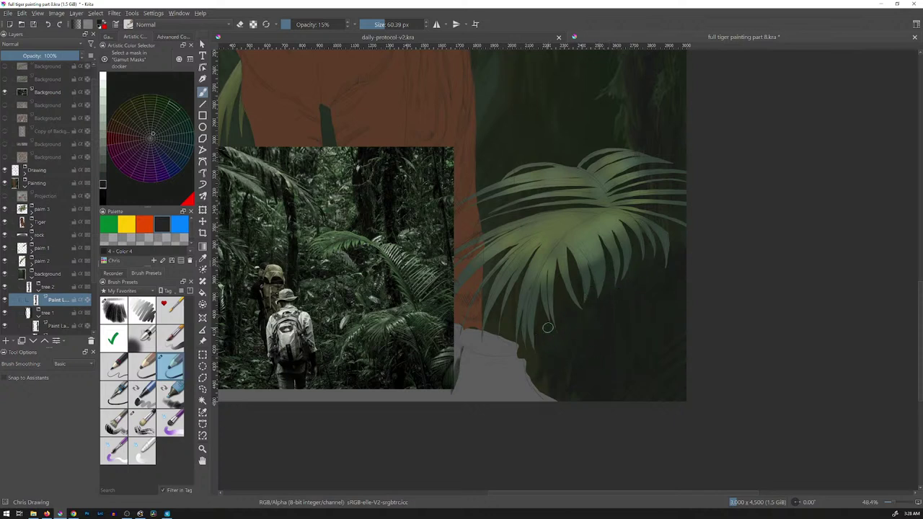
{"action": "left_click", "coordinate": [542, 384], "text": "ctrl"}
{"action": "key", "text": "bracketright"}
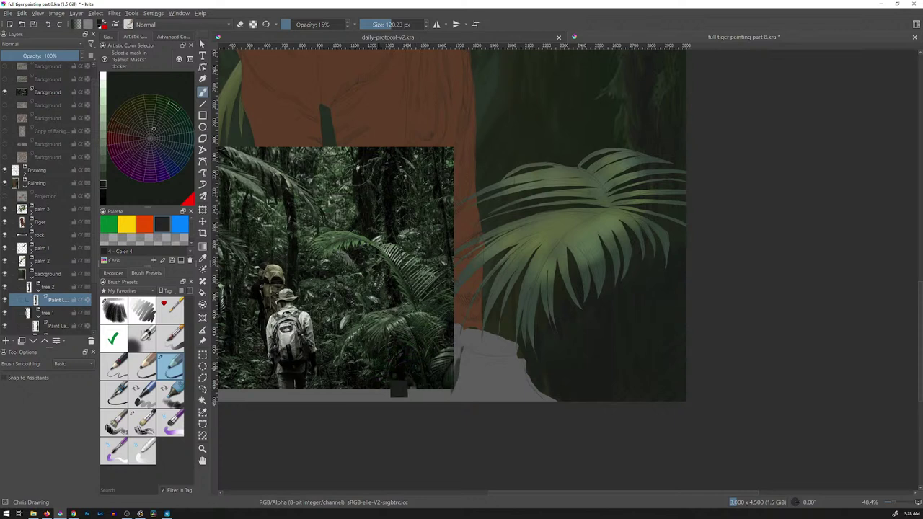
Sample a muted dark green from the tree trunks in the reference photo for the trunk below the palm frond
{"action": "left_click", "coordinate": [454, 229], "text": "ctrl"}
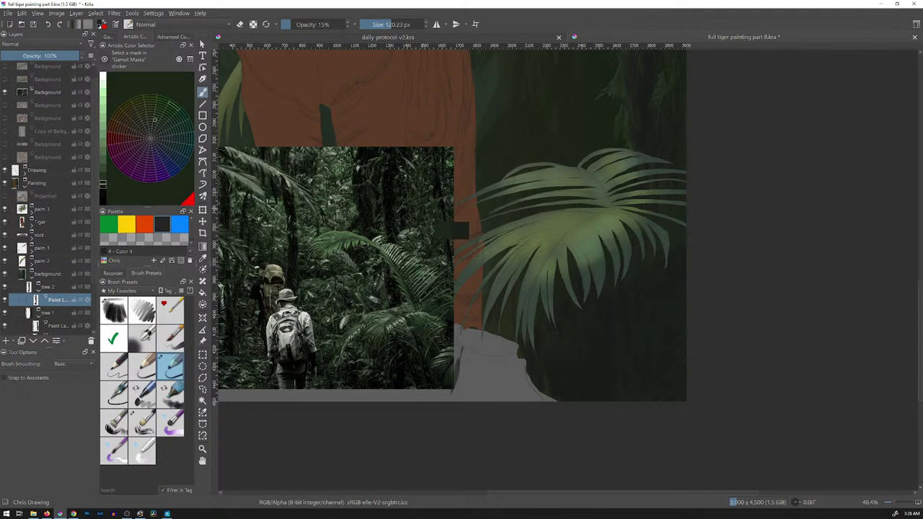
{"action": "left_click", "coordinate": [453, 230], "text": "ctrl"}
{"action": "left_click", "coordinate": [452, 227], "text": "ctrl"}
{"action": "left_click", "coordinate": [447, 227], "text": "ctrl"}
{"action": "left_click", "coordinate": [415, 204], "text": "ctrl"}
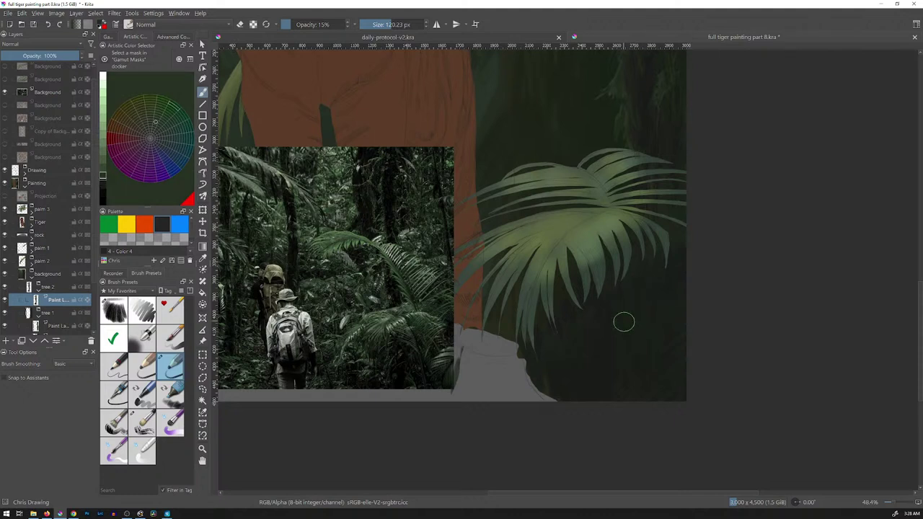
Shrink the brush to about 24 px and paint faint leaf shapes around the trunk's base below the palm frond, using sampled dark greens
{"action": "mouse_move", "coordinate": [626, 339]}
{"action": "left_mouse_down", "text": "shift"}
{"action": "mouse_move", "coordinate": [573, 337]}
{"action": "mouse_move", "coordinate": [628, 328]}
{"action": "mouse_move", "coordinate": [616, 323]}
{"action": "left_mouse_up", "text": "shift"}
{"action": "left_click_drag", "start_coordinate": [602, 318], "coordinate": [626, 290], "text": "shift"}
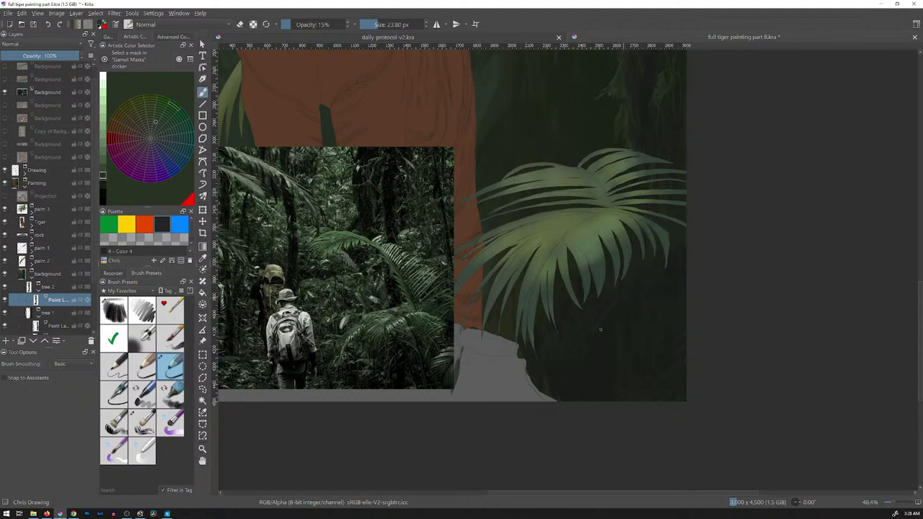
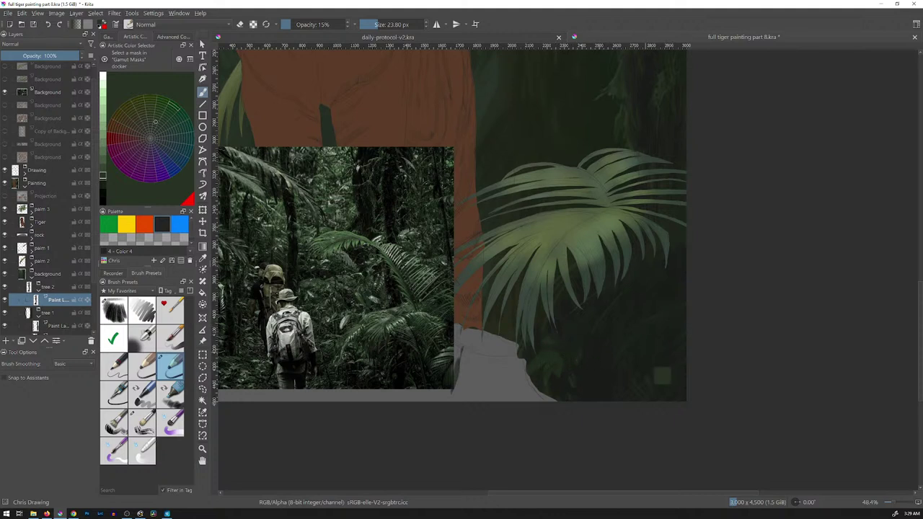
{"action": "left_click", "coordinate": [614, 370], "text": "ctrl"}
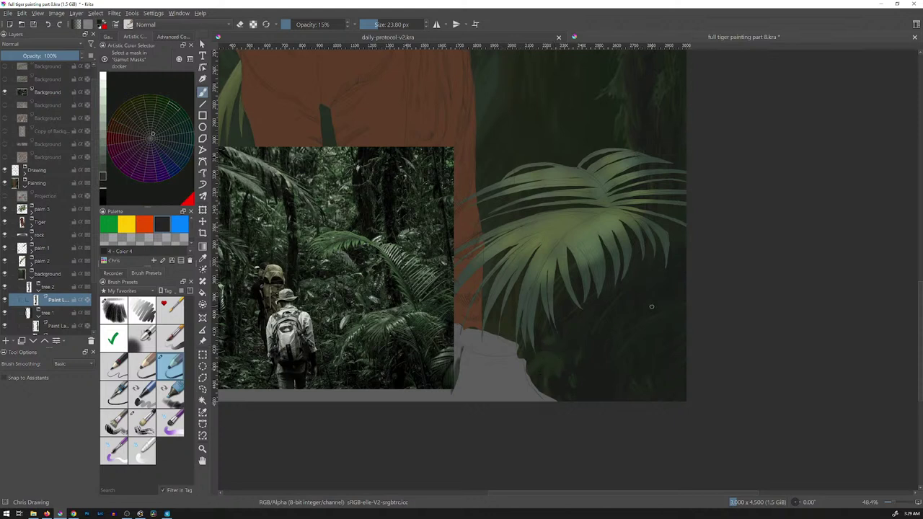
{"action": "left_click", "coordinate": [453, 375], "text": "ctrl"}
{"action": "left_click", "coordinate": [462, 236], "text": "ctrl"}
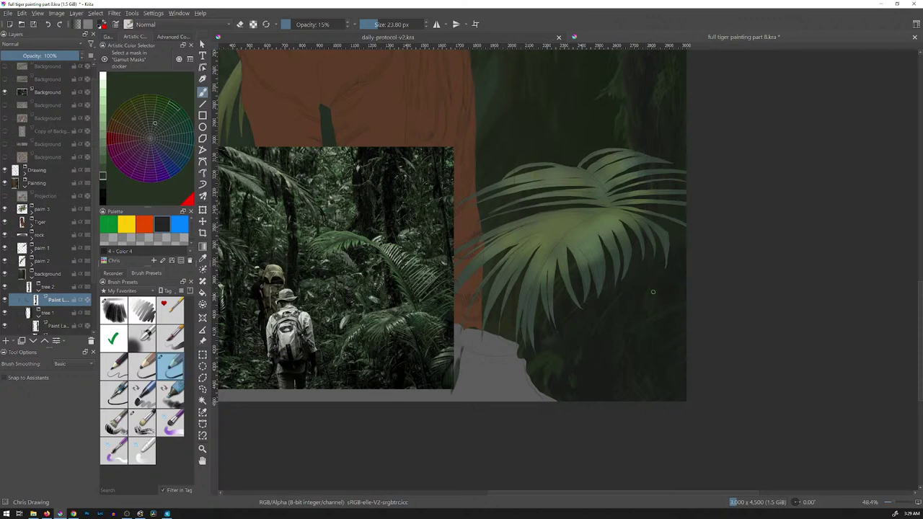
Enlarge the brush to about 73 px and sample a deep green for shading the trunk above the lower palm frond
{"action": "scroll", "coordinate": [660, 307], "scroll_direction": "down", "scroll_amount": 5}
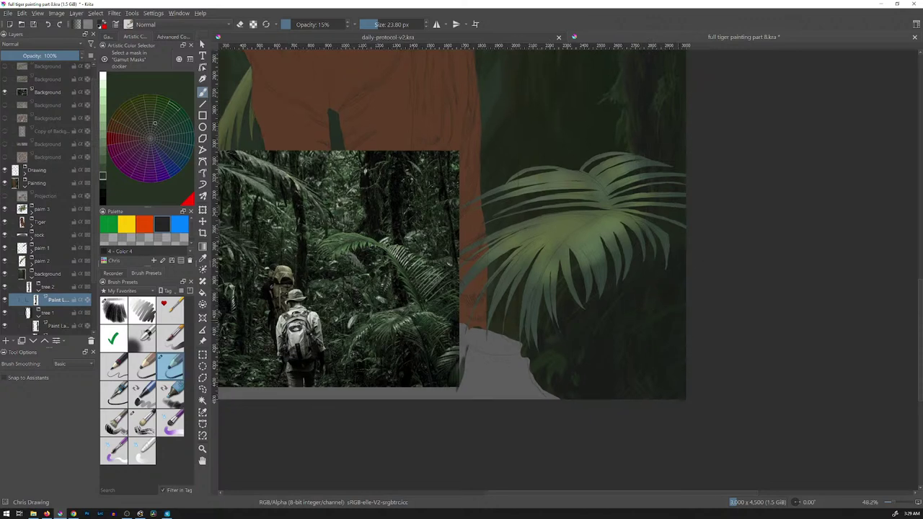
{"action": "scroll", "coordinate": [664, 306], "scroll_direction": "up", "scroll_amount": 1}
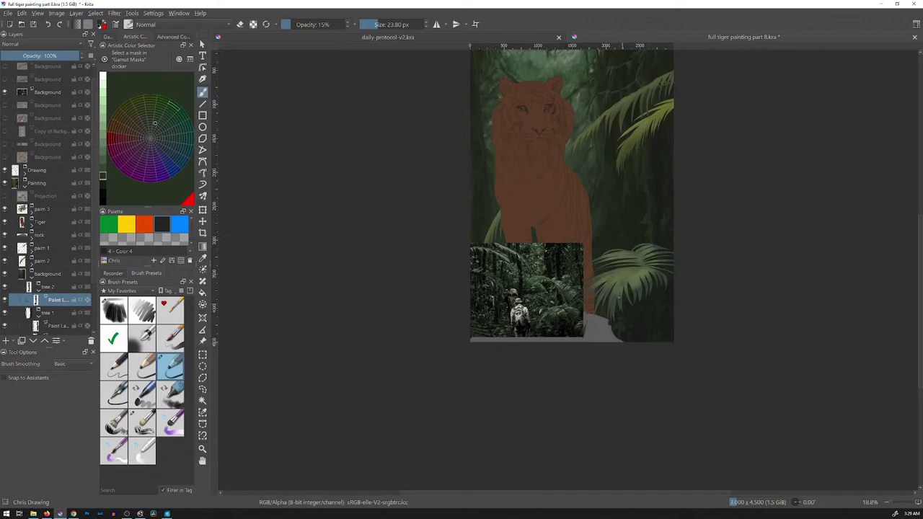
{"action": "left_click_drag", "start_coordinate": [644, 297], "coordinate": [667, 297]}
{"action": "left_click", "coordinate": [664, 260], "text": "ctrl"}
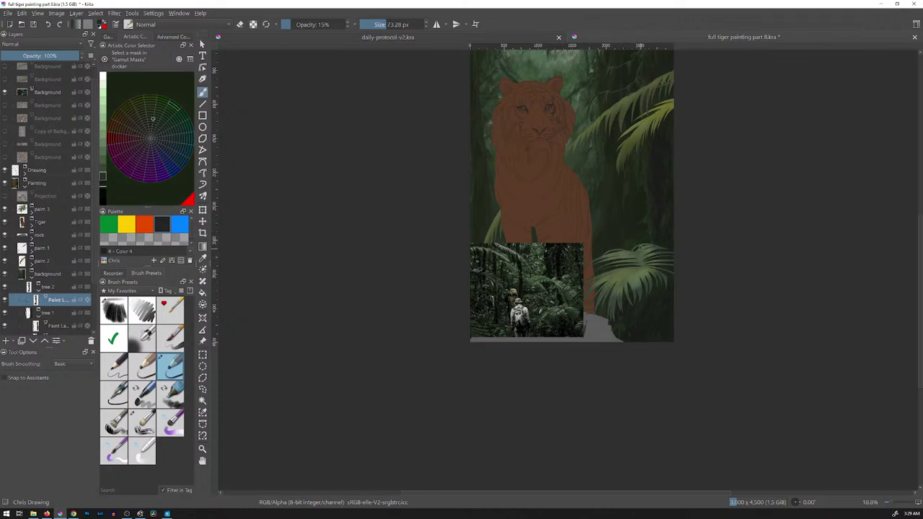
Reduce the brush to about 33 px and sample a mossy green from the trunk's edge above the lower frond
{"action": "left_click_drag", "start_coordinate": [641, 248], "coordinate": [635, 248], "text": "shift"}
{"action": "key", "text": "bracketleft"}
{"action": "left_click", "coordinate": [635, 243], "text": "ctrl"}
{"action": "left_click_drag", "start_coordinate": [651, 217], "coordinate": [625, 254]}
{"action": "left_click", "coordinate": [562, 305], "text": "ctrl"}
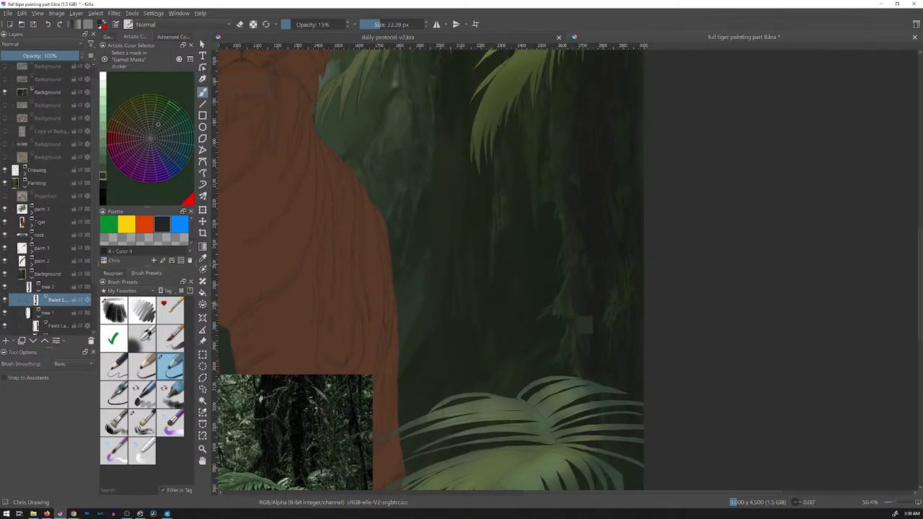
{"action": "left_click", "coordinate": [560, 302], "text": "ctrl"}
Paint fine moss strands on the trunk with a brush of about 12 px, lightening the green and choosing a muted shade
{"action": "left_click_drag", "start_coordinate": [567, 145], "coordinate": [560, 145]}
{"action": "key", "text": "bracketleft"}
{"action": "key", "text": "bracketleft"}
{"action": "key", "text": "l"}
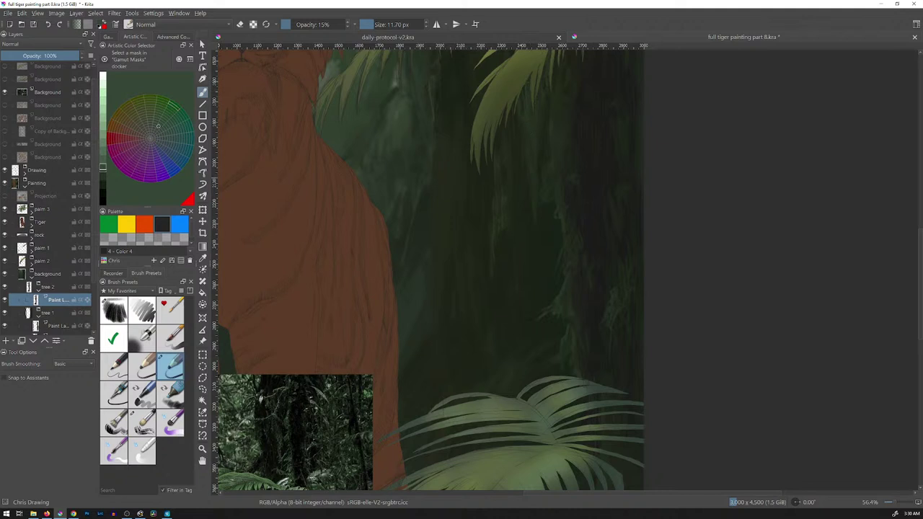
{"action": "left_click", "coordinate": [174, 37]}
{"action": "left_click", "coordinate": [139, 95]}
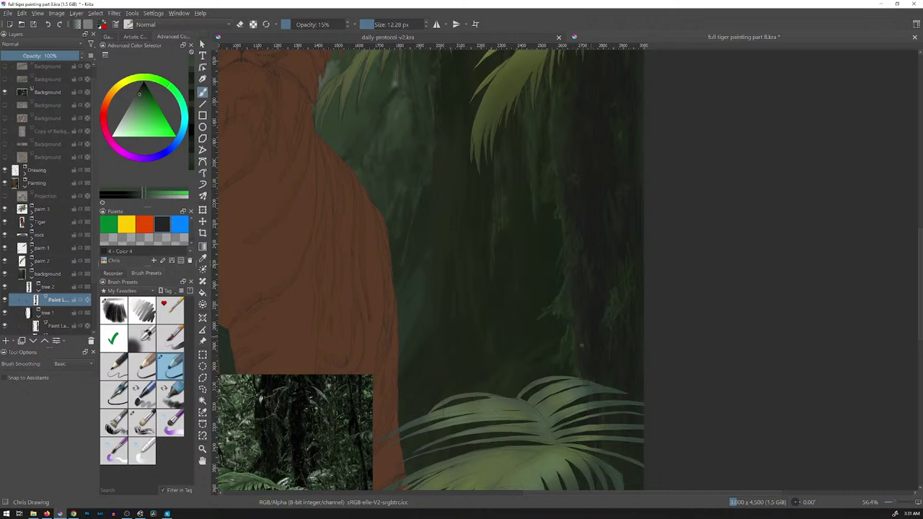
Collapse the tree 2, tree 1 and background groups in the layer stack
{"action": "key", "text": "2"}
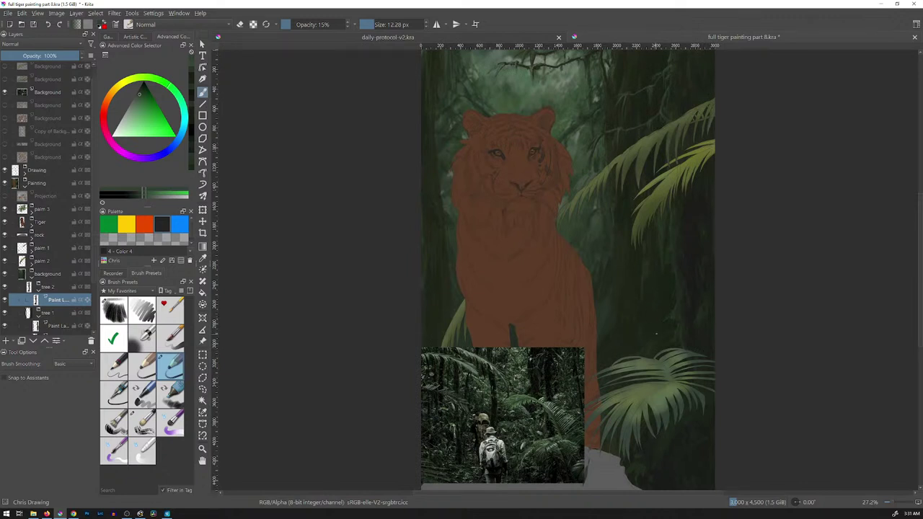
{"action": "left_click_drag", "start_coordinate": [548, 289], "coordinate": [489, 298]}
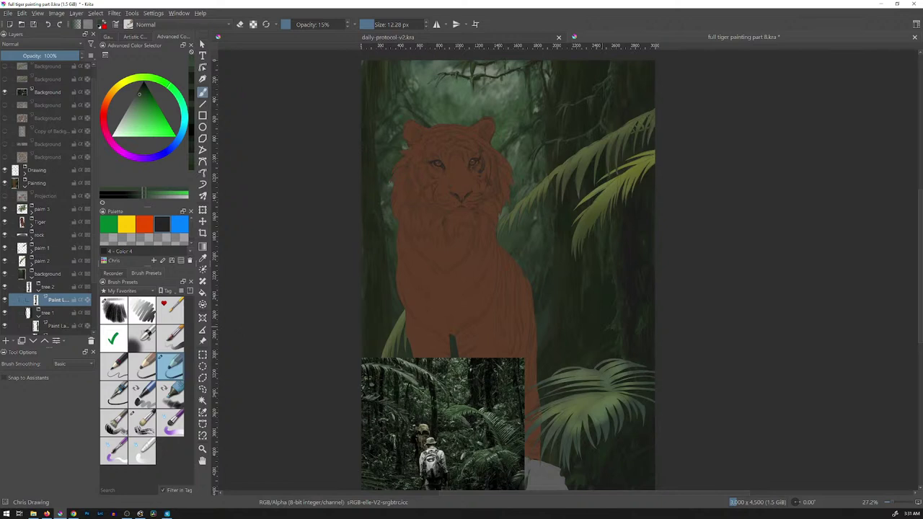
{"action": "left_click", "coordinate": [39, 289]}
{"action": "left_click", "coordinate": [39, 303]}
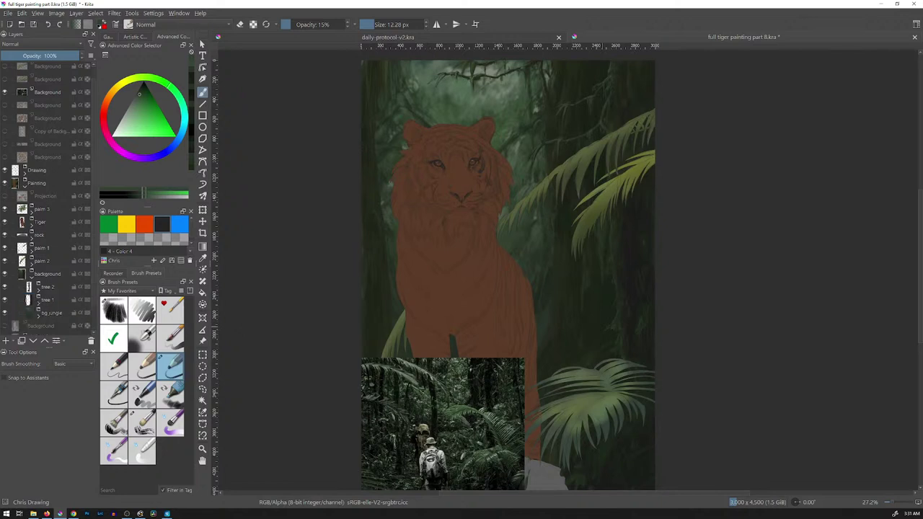
{"action": "left_click", "coordinate": [32, 277]}
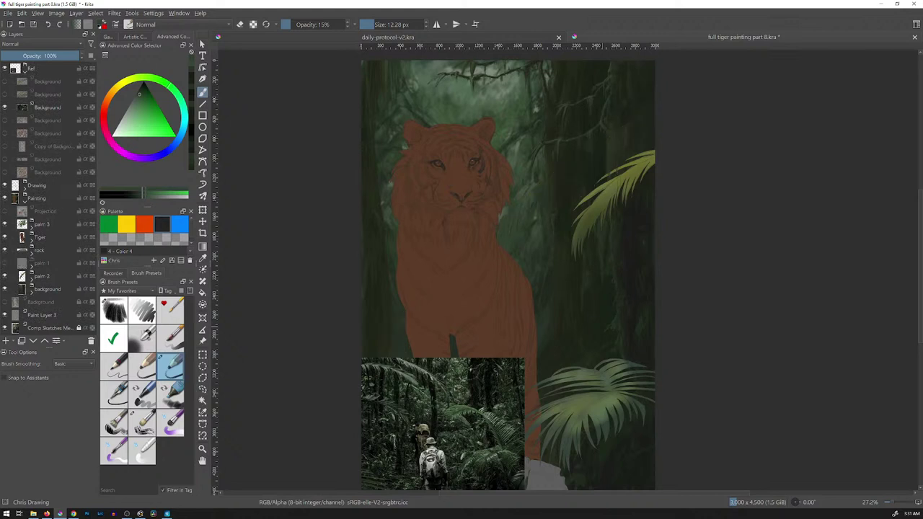
Expand the palm 1 group and add a new paint layer above its uppermost paint layer
{"action": "left_click", "coordinate": [31, 267]}
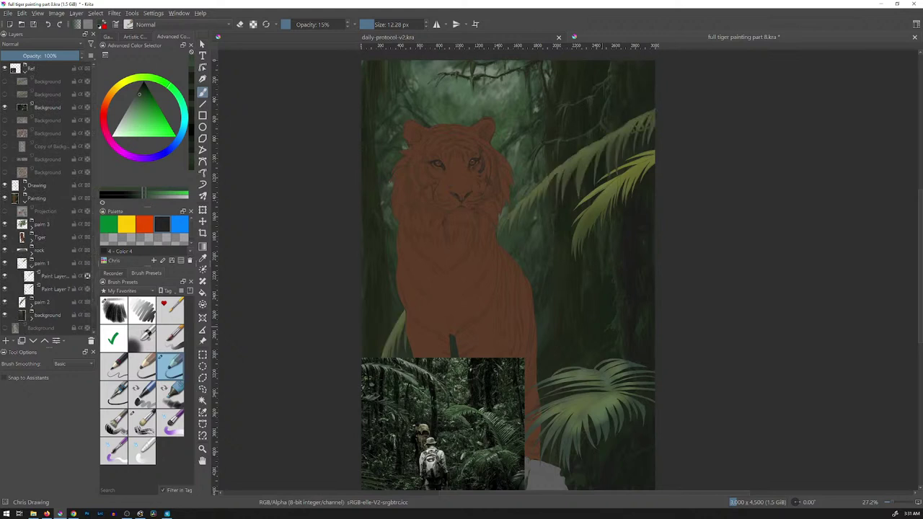
{"action": "left_click", "coordinate": [54, 276]}
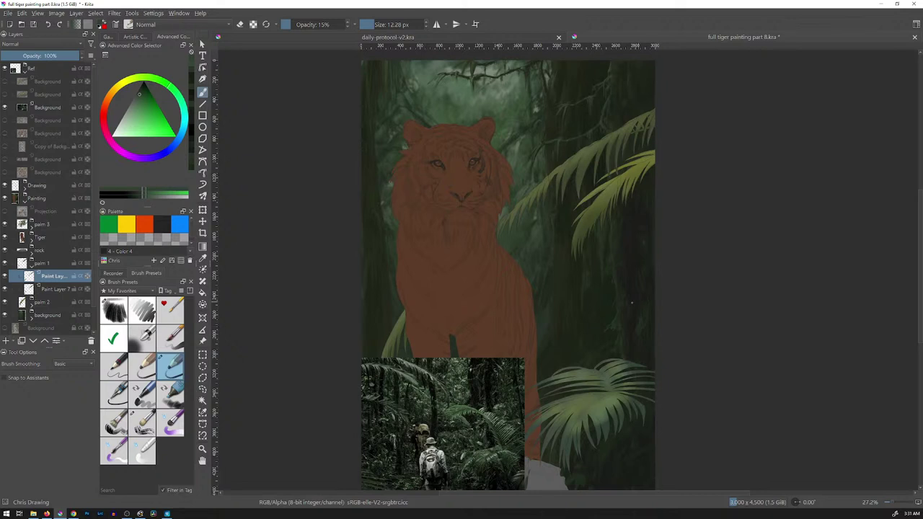
{"action": "key", "text": "Insert"}
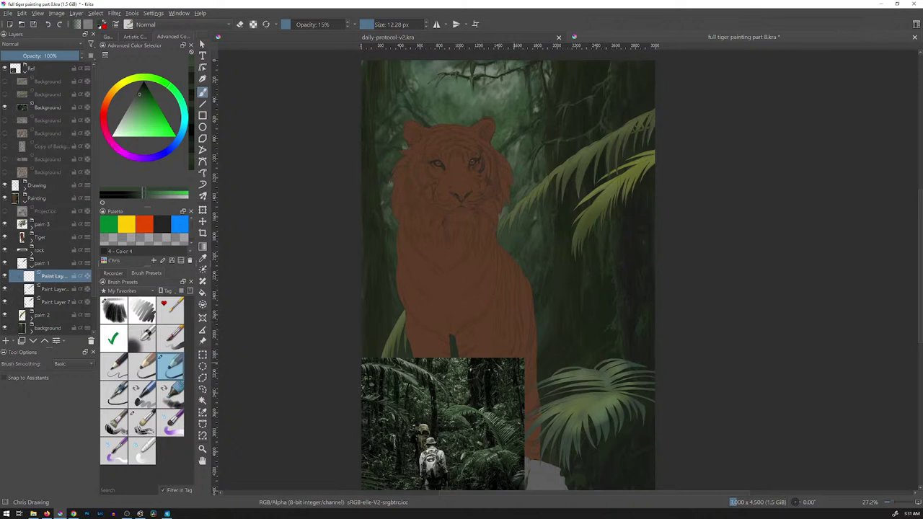
Move the jungle photo in the Ref group up to the tiger's chest and mirror that layer horizontally
{"action": "left_click", "coordinate": [49, 108]}
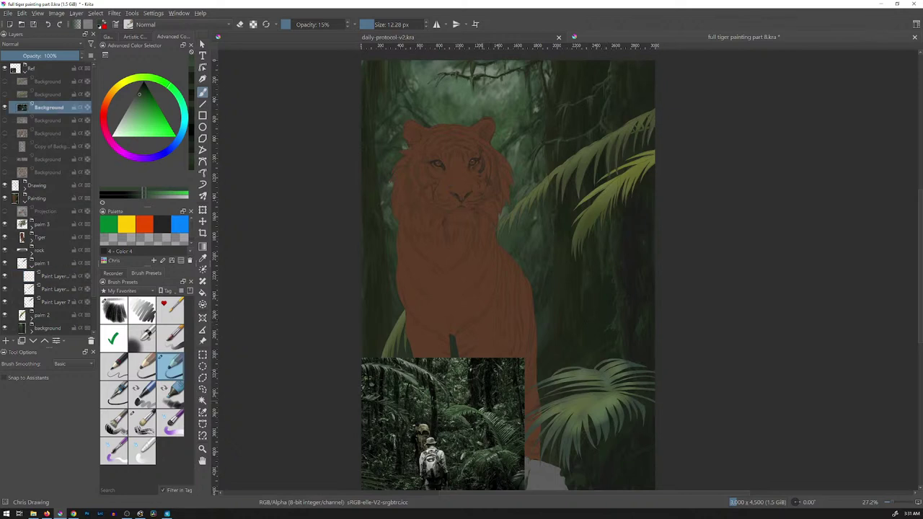
{"action": "key", "text": "t"}
{"action": "left_click_drag", "start_coordinate": [440, 426], "coordinate": [443, 292]}
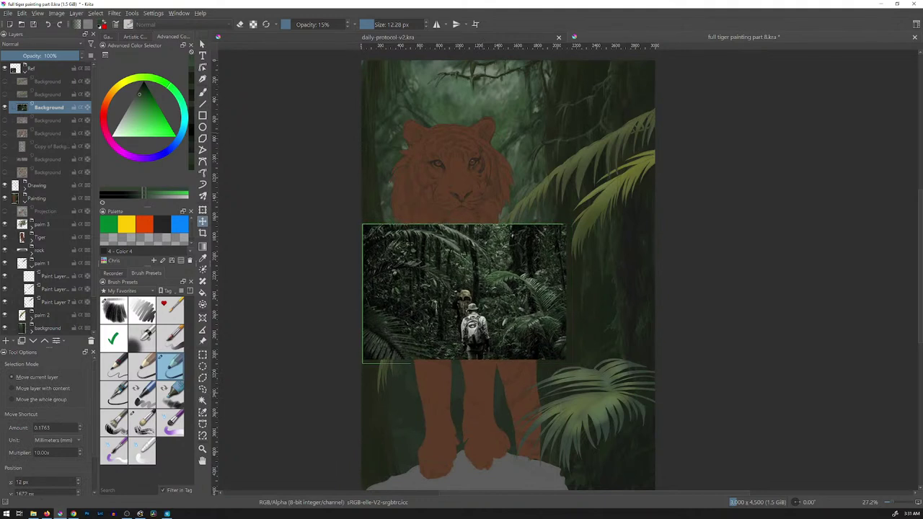
{"action": "left_click", "coordinate": [76, 13]}
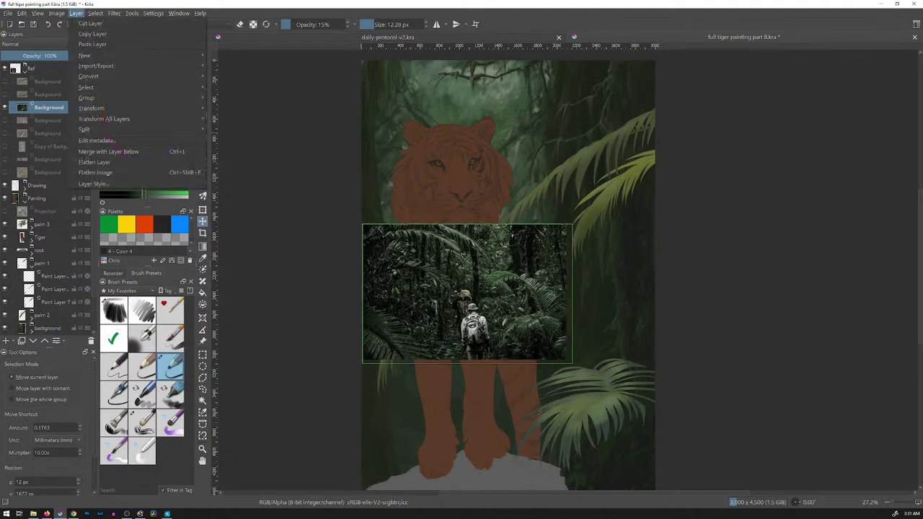
{"action": "mouse_move", "coordinate": [91, 108]}
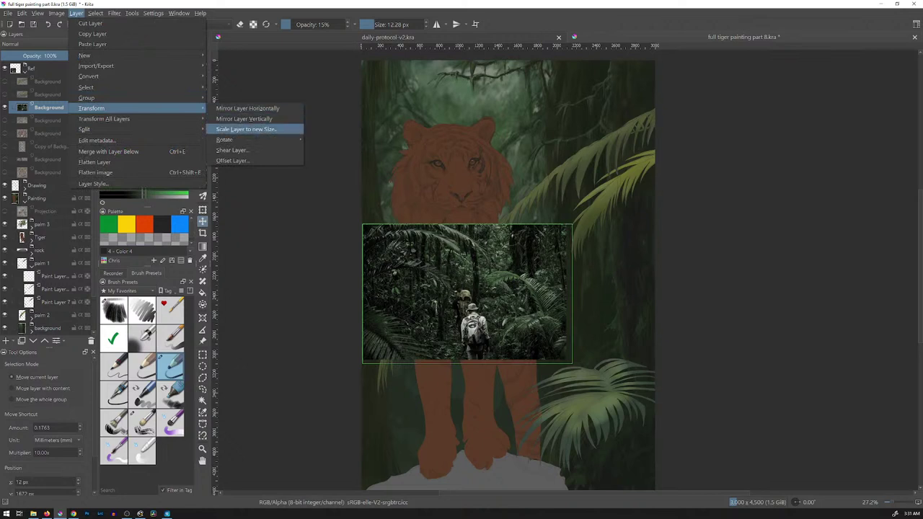
{"action": "left_click", "coordinate": [248, 108]}
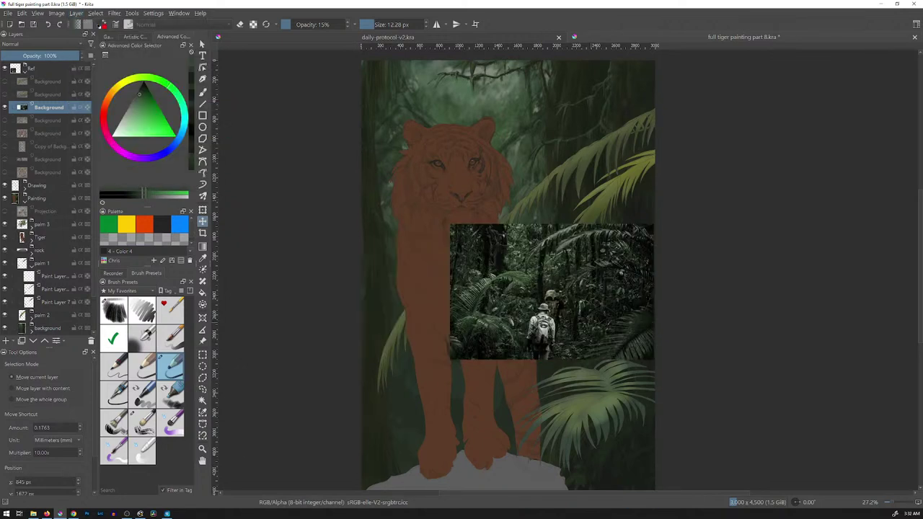
Reposition the mirrored jungle photo so its palm fronds sit directly beneath the painted upper fronds
{"action": "left_click_drag", "start_coordinate": [552, 292], "coordinate": [555, 335]}
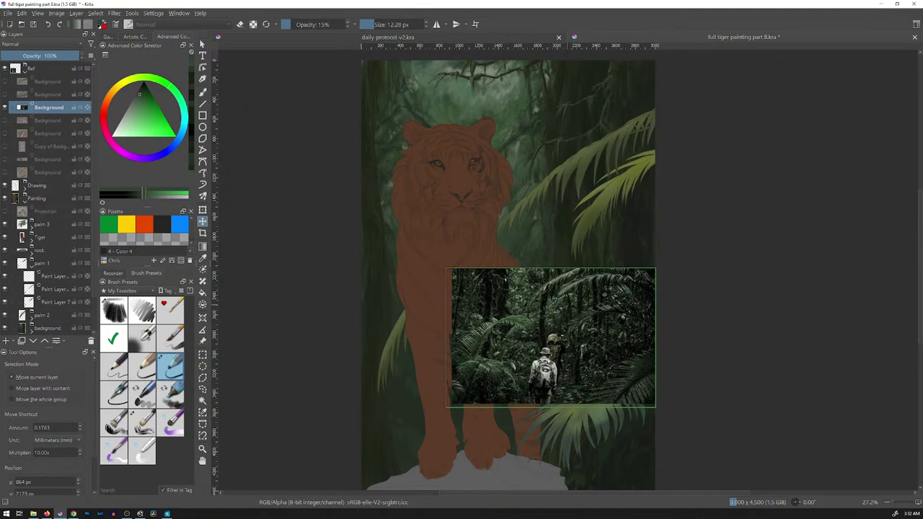
{"action": "left_click_drag", "start_coordinate": [553, 338], "coordinate": [575, 307]}
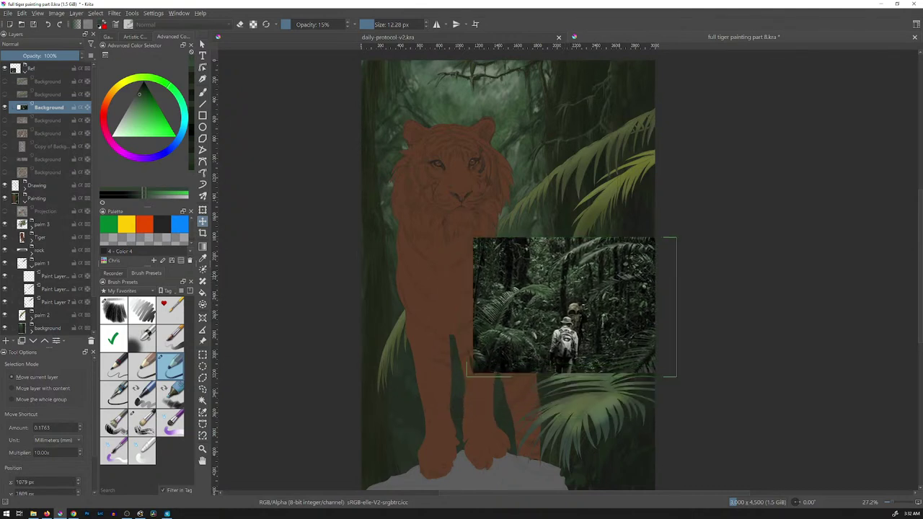
{"action": "scroll", "coordinate": [612, 302], "scroll_direction": "up", "scroll_amount": 3}
{"action": "mouse_move", "coordinate": [582, 261]}
{"action": "left_mouse_down"}
{"action": "mouse_move", "coordinate": [569, 230]}
{"action": "mouse_move", "coordinate": [516, 385]}
{"action": "mouse_move", "coordinate": [499, 450]}
{"action": "mouse_move", "coordinate": [508, 457]}
{"action": "left_mouse_up"}
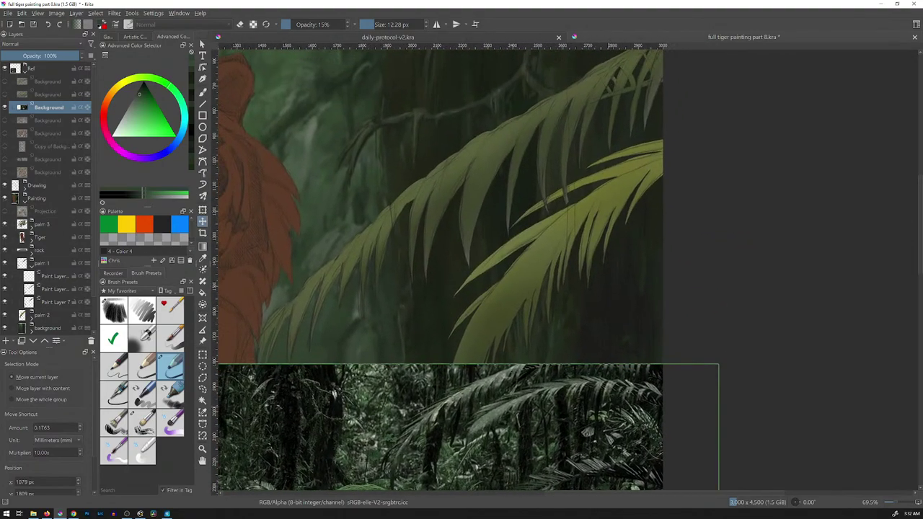
{"action": "left_click_drag", "start_coordinate": [326, 452], "coordinate": [347, 379]}
Select the new palm 1 paint layer for brushing and sample a very dark green from the photo's palm frond
{"action": "left_click", "coordinate": [54, 277]}
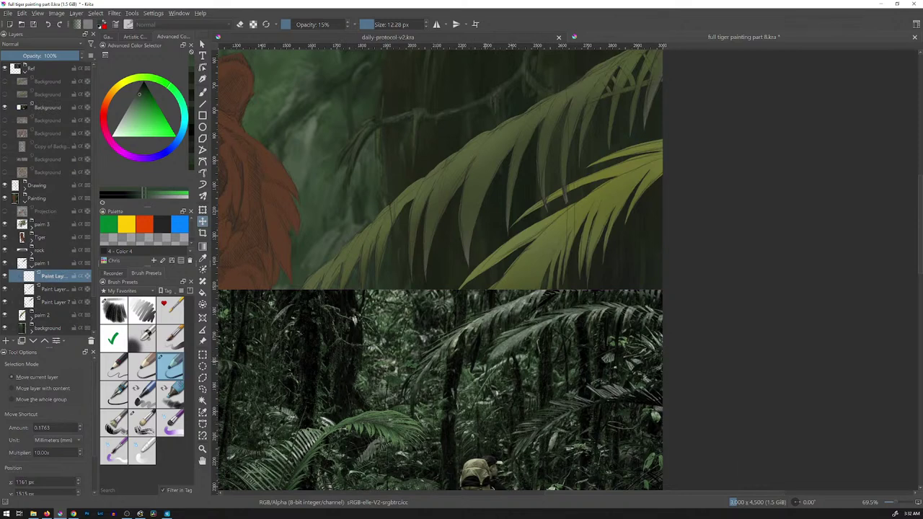
{"action": "key", "text": "b"}
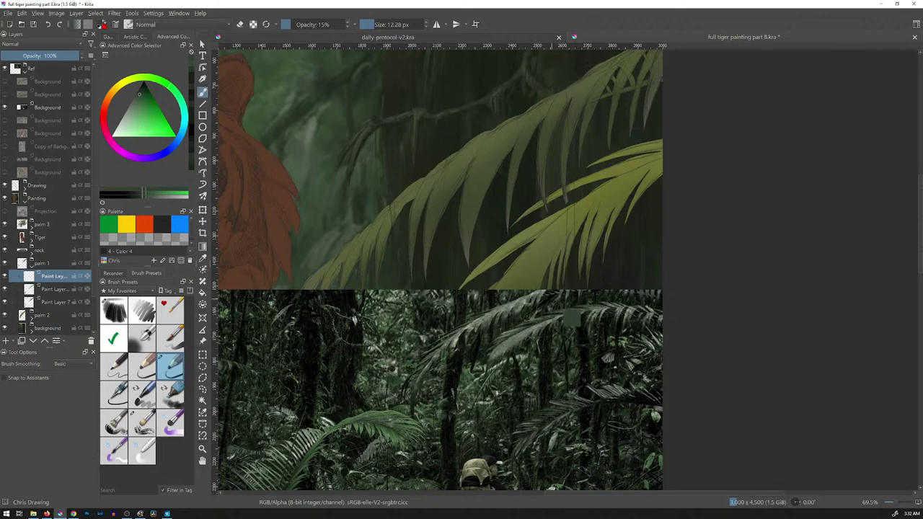
{"action": "left_click", "coordinate": [569, 314], "text": "ctrl"}
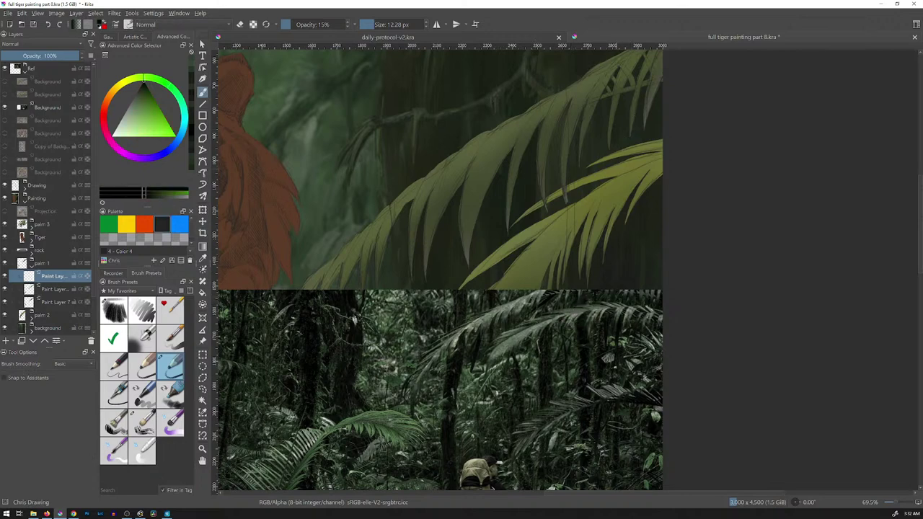
{"action": "left_click_drag", "start_coordinate": [629, 145], "coordinate": [620, 183]}
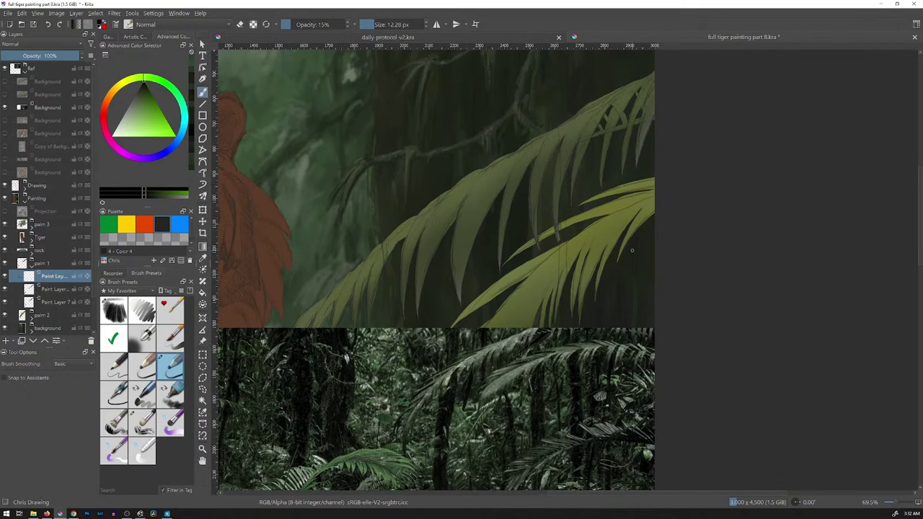
Switch the colour palette to Tiger
{"action": "left_click", "coordinate": [114, 261]}
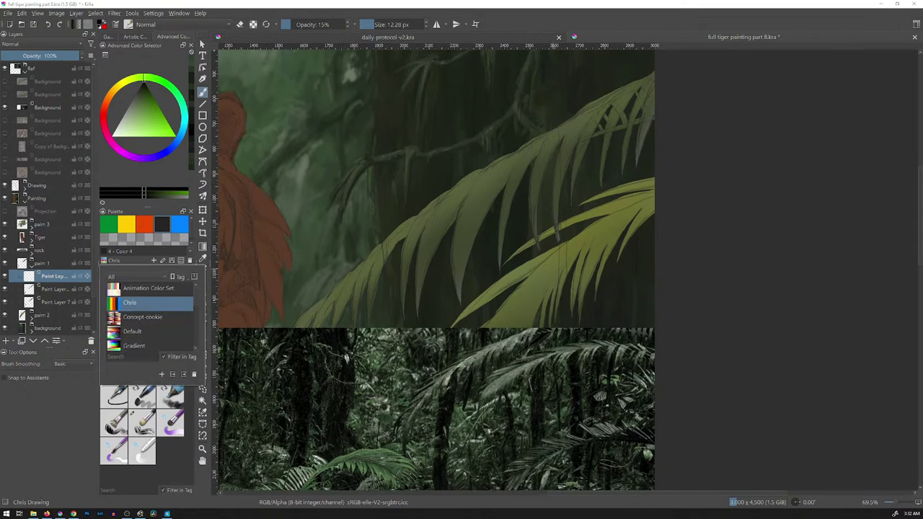
{"action": "scroll", "coordinate": [150, 317], "scroll_direction": "down", "scroll_amount": 5}
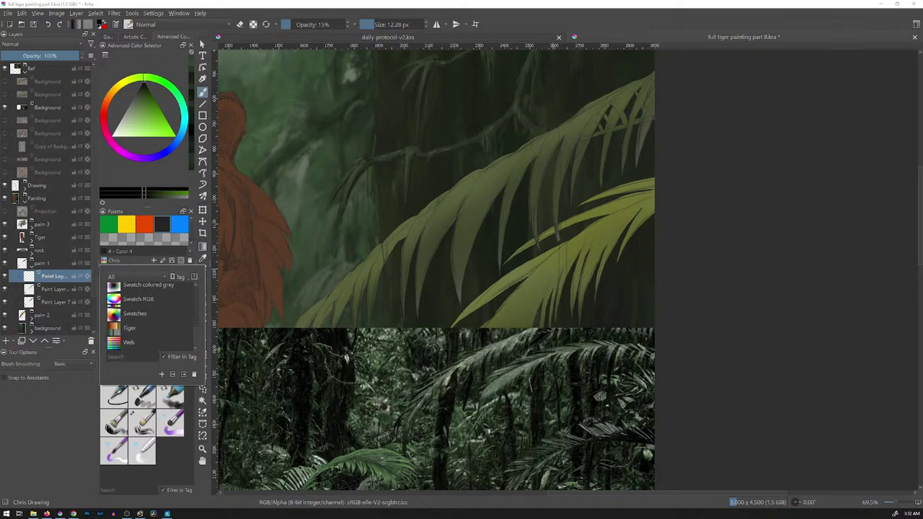
{"action": "left_click", "coordinate": [130, 328]}
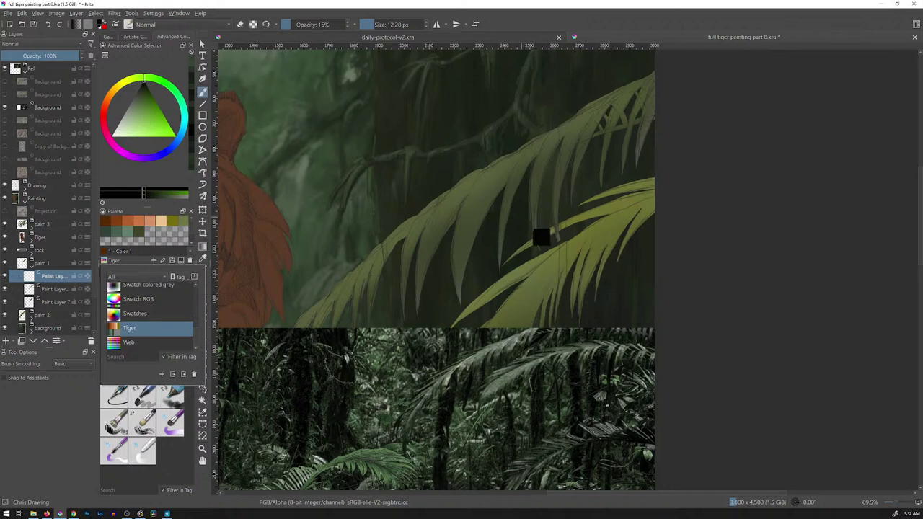
Add a dark green sampled between the upper palm fronds to the Tiger palette and darken the brush colour slightly
{"action": "left_click", "coordinate": [523, 218]}
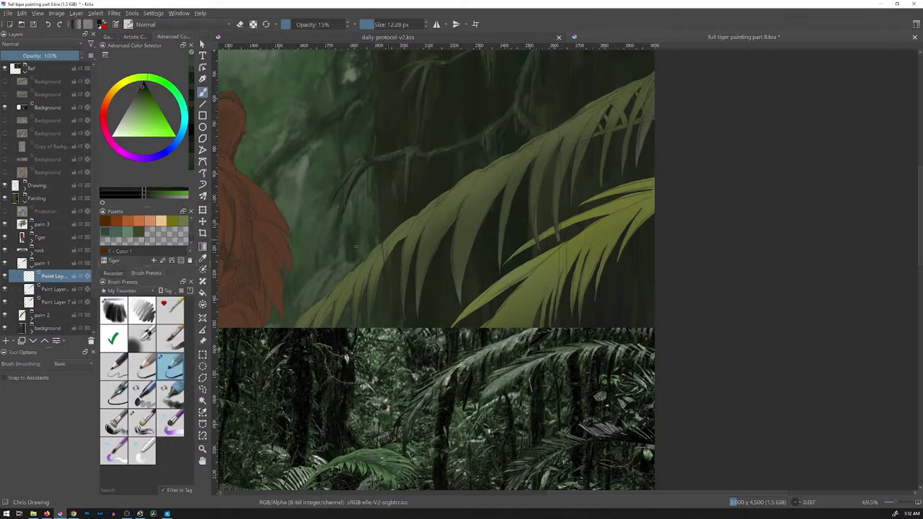
{"action": "left_click", "coordinate": [150, 232]}
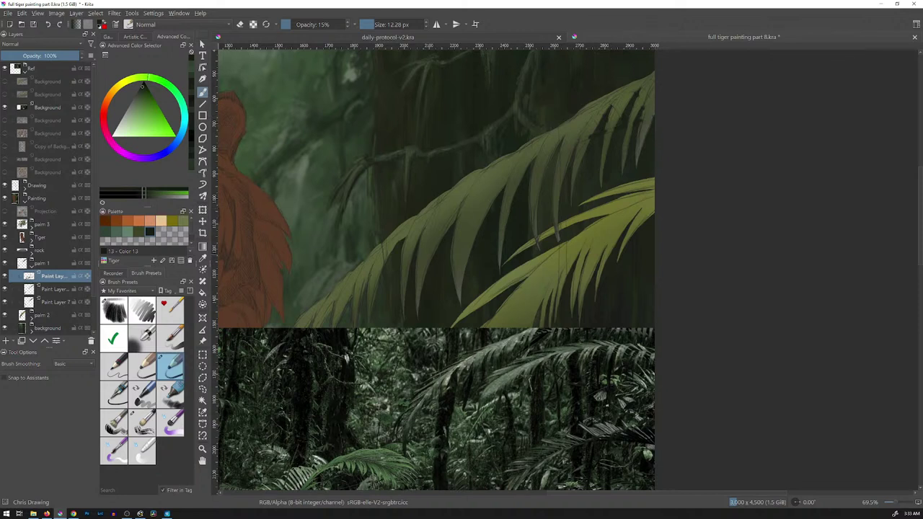
{"action": "left_click", "coordinate": [142, 87]}
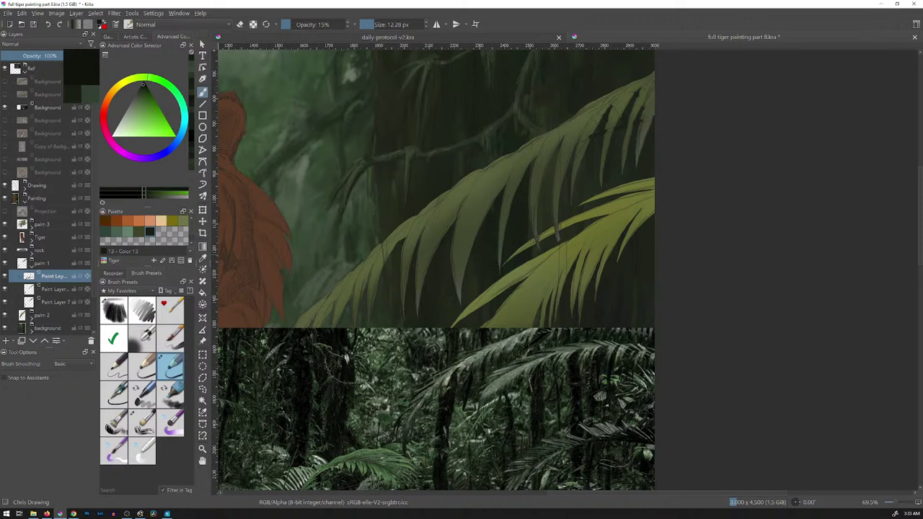
Add the darkened green to the Tiger palette and paint dark shadows along the underside of the upper palm frond, between its leaflets
{"action": "left_click", "coordinate": [161, 232]}
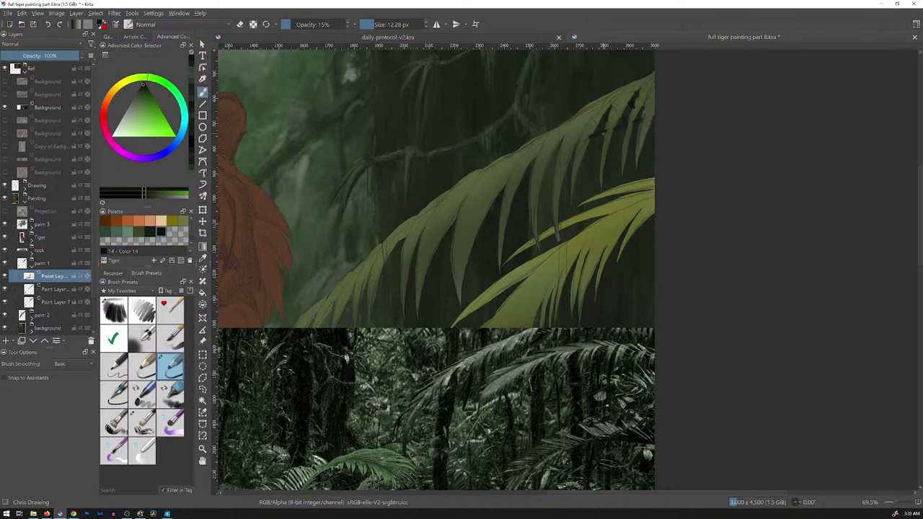
{"action": "left_click_drag", "start_coordinate": [588, 147], "coordinate": [555, 208]}
{"action": "left_click_drag", "start_coordinate": [581, 158], "coordinate": [555, 206]}
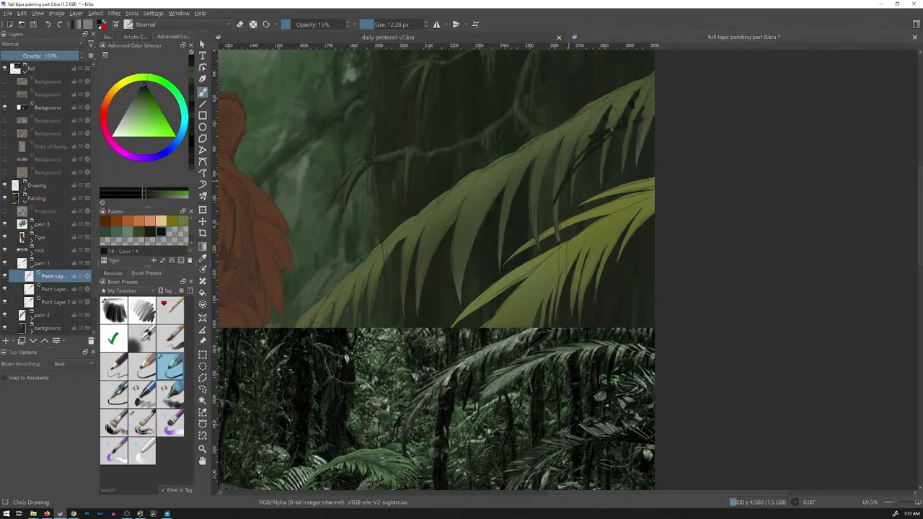
{"action": "left_click_drag", "start_coordinate": [586, 153], "coordinate": [574, 168]}
{"action": "left_click_drag", "start_coordinate": [579, 143], "coordinate": [537, 191]}
{"action": "mouse_move", "coordinate": [561, 154]}
{"action": "left_mouse_down"}
{"action": "mouse_move", "coordinate": [576, 143]}
{"action": "mouse_move", "coordinate": [570, 149]}
{"action": "left_mouse_up"}
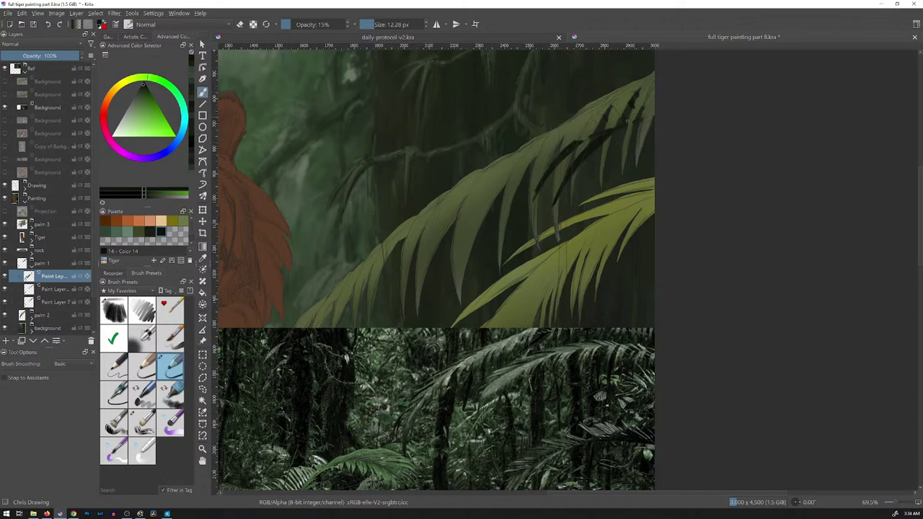
{"action": "left_click_drag", "start_coordinate": [610, 147], "coordinate": [603, 161]}
{"action": "mouse_move", "coordinate": [632, 124]}
{"action": "left_mouse_down"}
{"action": "mouse_move", "coordinate": [607, 152]}
{"action": "mouse_move", "coordinate": [653, 111]}
{"action": "mouse_move", "coordinate": [640, 131]}
{"action": "left_mouse_up"}
{"action": "mouse_move", "coordinate": [572, 144]}
{"action": "left_mouse_down"}
{"action": "mouse_move", "coordinate": [544, 154]}
{"action": "mouse_move", "coordinate": [581, 138]}
{"action": "mouse_move", "coordinate": [530, 158]}
{"action": "mouse_move", "coordinate": [514, 195]}
{"action": "left_mouse_up"}
{"action": "mouse_move", "coordinate": [538, 158]}
{"action": "left_mouse_down"}
{"action": "mouse_move", "coordinate": [520, 184]}
{"action": "mouse_move", "coordinate": [532, 159]}
{"action": "left_mouse_up"}
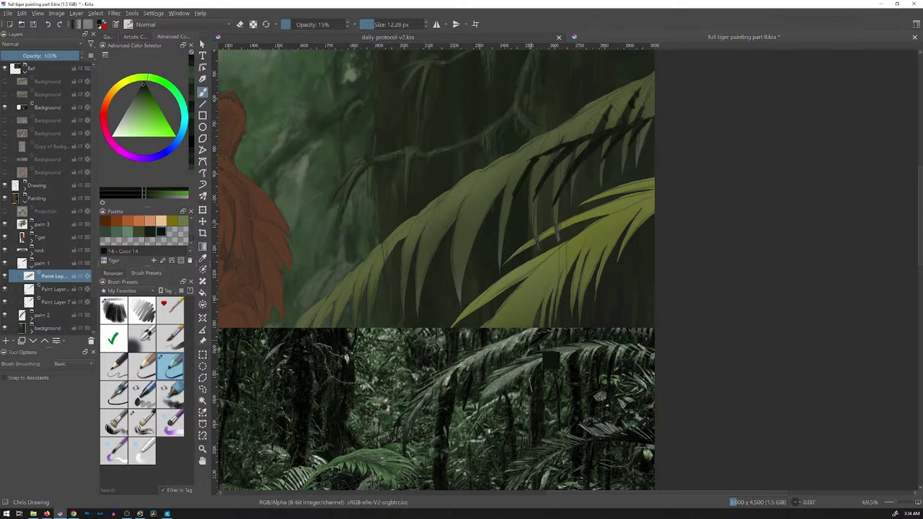
Sample a muted green from the photo's palm frond and paint a hanging leaflet near the outer end of the upper frond
{"action": "left_click", "coordinate": [552, 360], "text": "ctrl"}
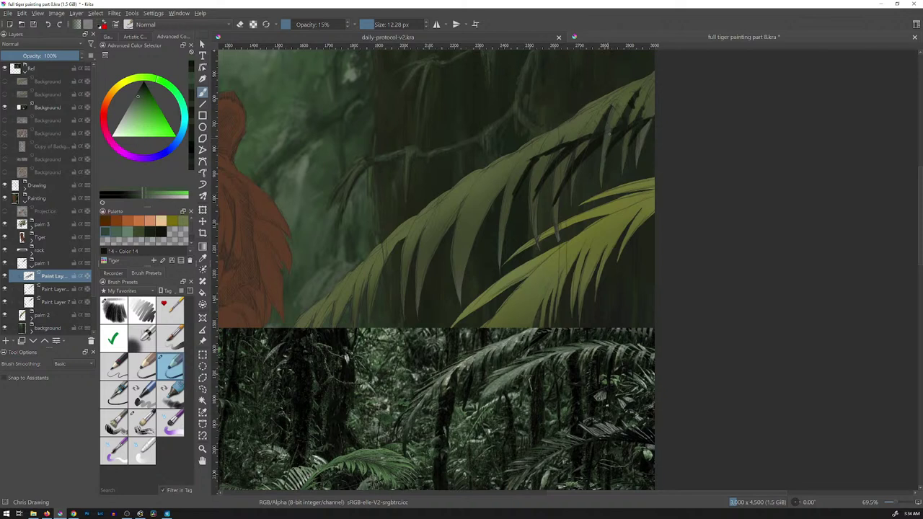
{"action": "left_click_drag", "start_coordinate": [616, 113], "coordinate": [613, 142]}
Hide the palm line-art layer in the Drawing group, keeping the Tiger and rock sketch visible, and collapse the group
{"action": "left_click", "coordinate": [24, 189]}
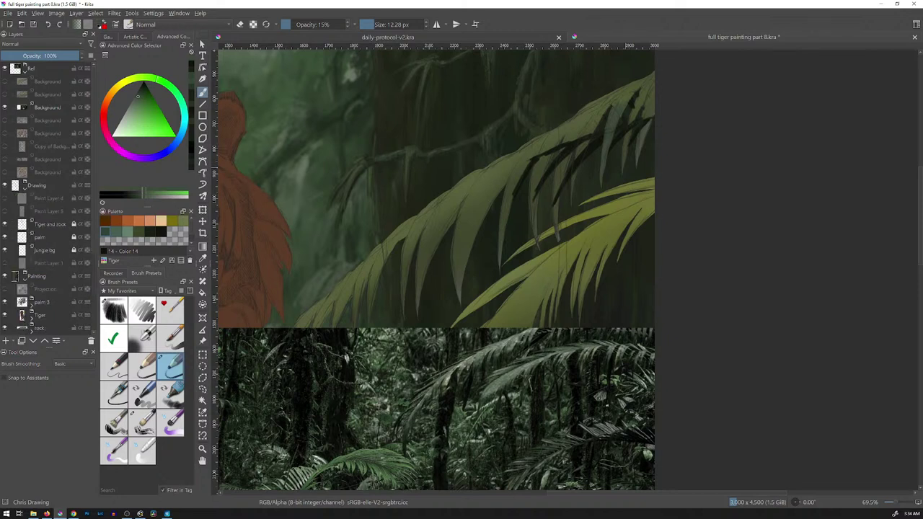
{"action": "left_click", "coordinate": [5, 225]}
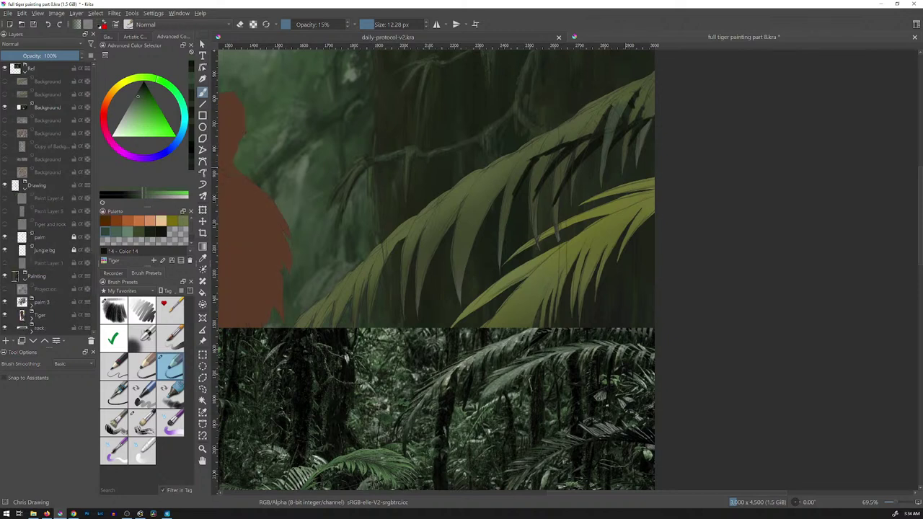
{"action": "left_click", "coordinate": [5, 224]}
{"action": "left_click", "coordinate": [5, 238]}
{"action": "left_click", "coordinate": [5, 237]}
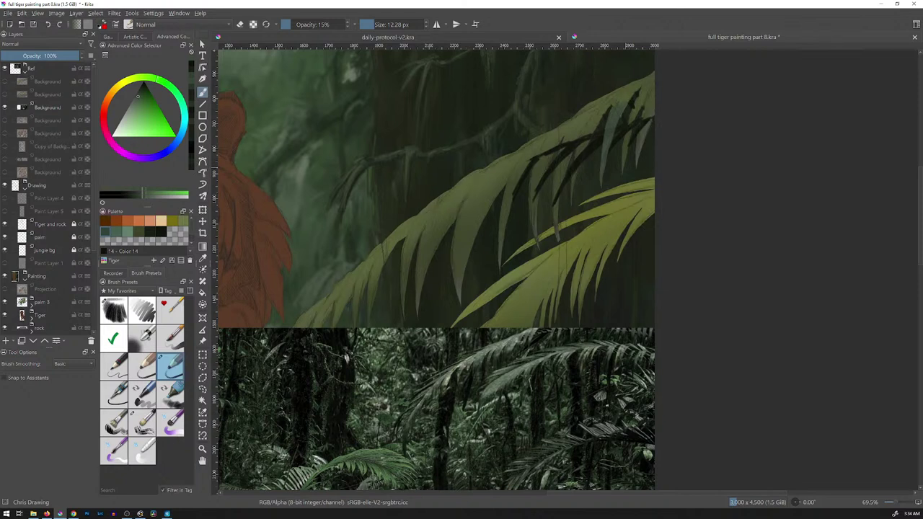
{"action": "left_click", "coordinate": [5, 237]}
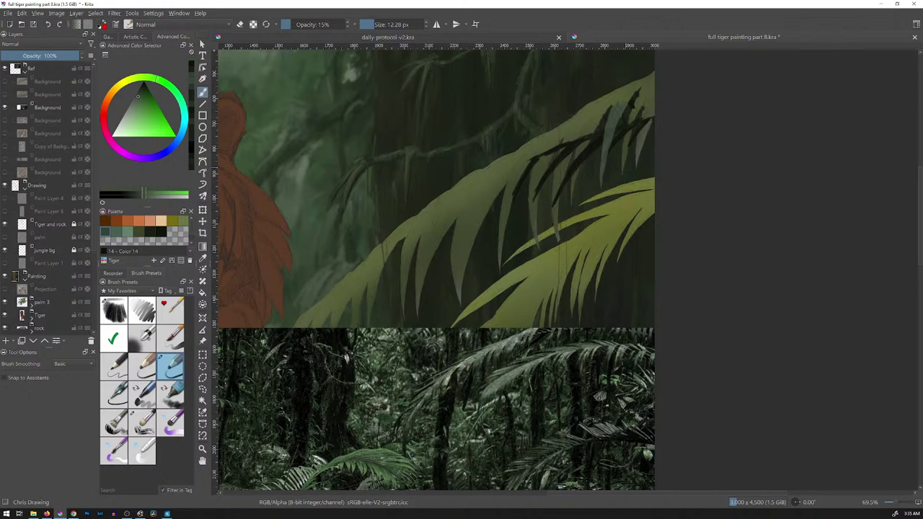
{"action": "left_click", "coordinate": [24, 188]}
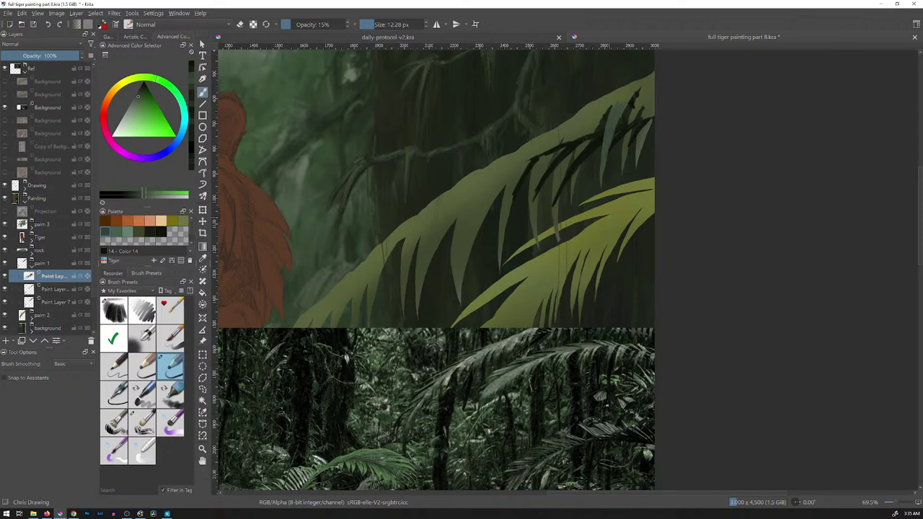
Set the brush opacity to 46% and sample a dark muted green from the photo's palm frond
{"action": "left_click", "coordinate": [5, 277]}
{"action": "left_click", "coordinate": [5, 276]}
{"action": "left_click", "coordinate": [311, 25]}
{"action": "left_click", "coordinate": [551, 362], "text": "ctrl"}
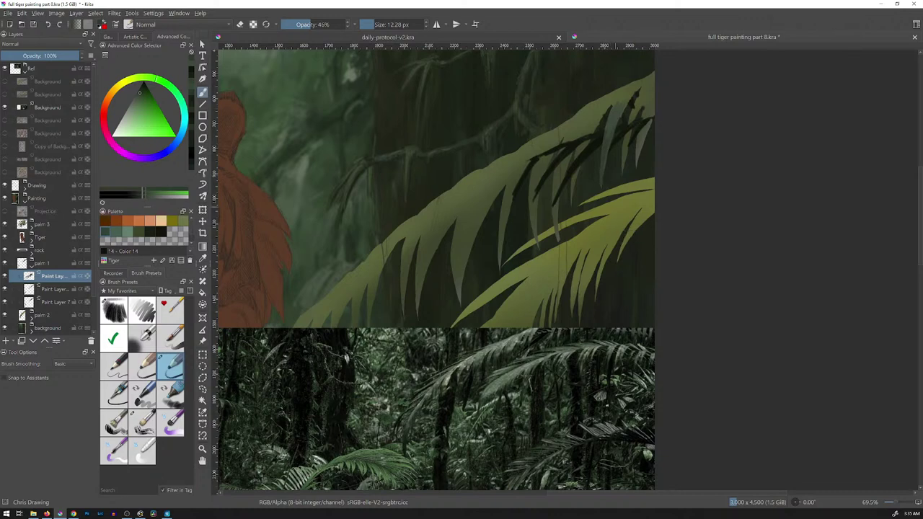
{"action": "left_click_drag", "start_coordinate": [615, 207], "coordinate": [615, 274]}
{"action": "scroll", "coordinate": [614, 216], "scroll_direction": "up", "scroll_amount": 5}
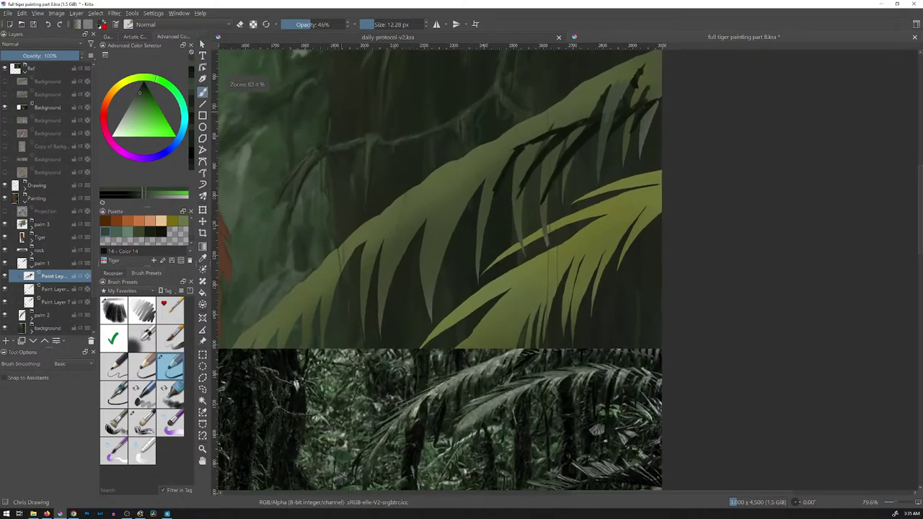
{"action": "left_click_drag", "start_coordinate": [615, 186], "coordinate": [615, 194]}
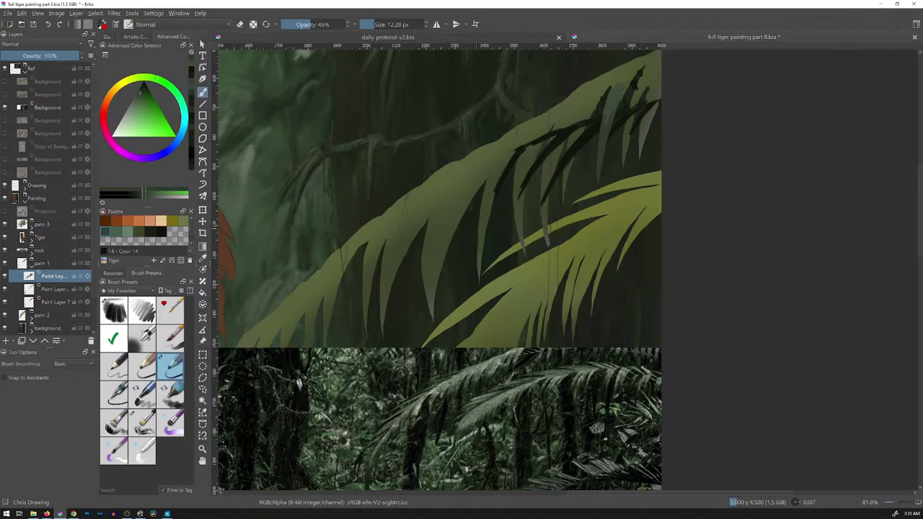
Shift the green sampled from the upper frond's leaflets toward yellow-green and repaint the leaflets near the canvas edge
{"action": "left_click_drag", "start_coordinate": [156, 78], "coordinate": [138, 77]}
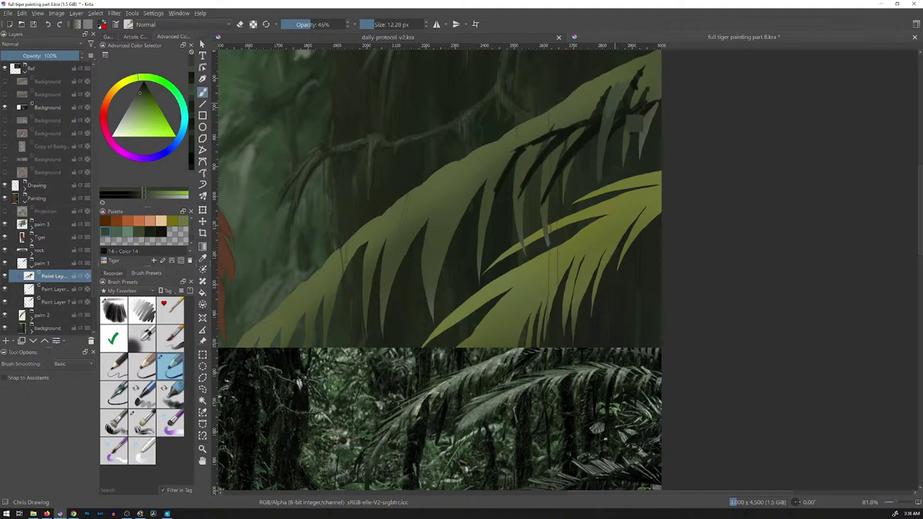
{"action": "left_click", "coordinate": [634, 124], "text": "ctrl"}
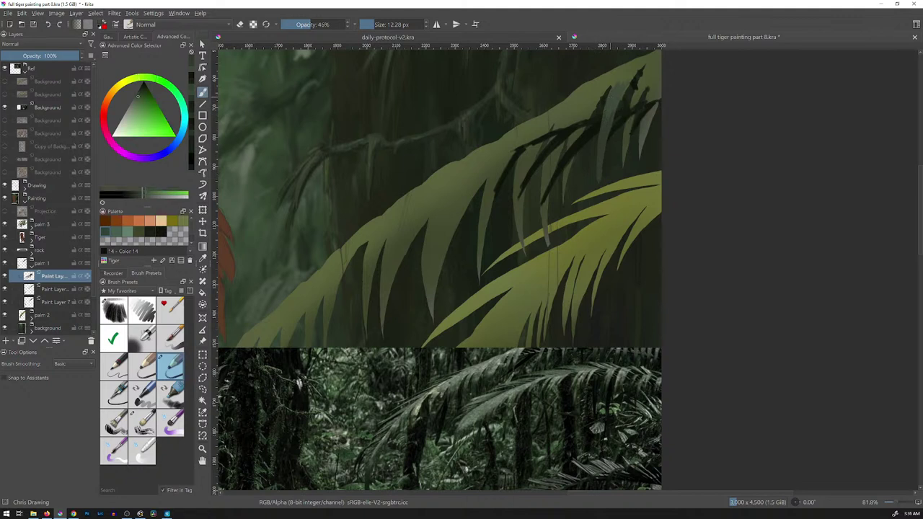
{"action": "left_click_drag", "start_coordinate": [156, 78], "coordinate": [135, 78]}
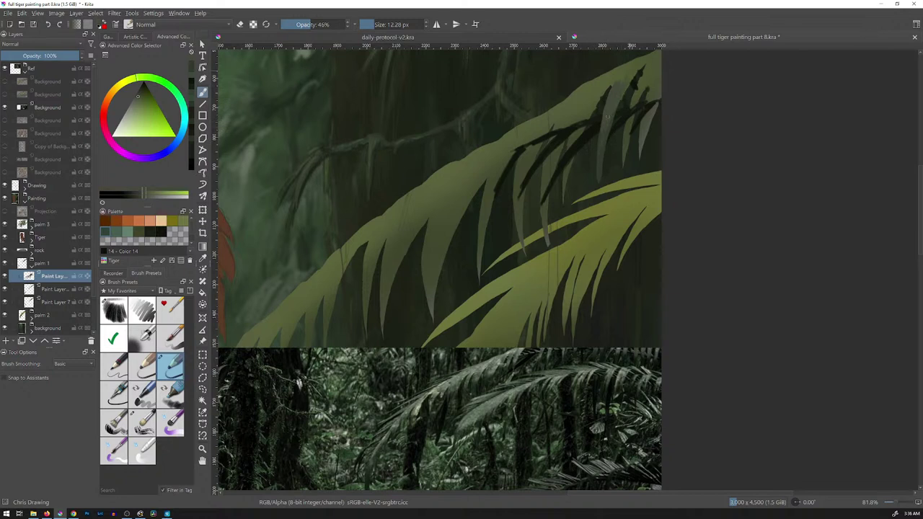
{"action": "left_click_drag", "start_coordinate": [638, 81], "coordinate": [625, 148]}
Hide the green shading layer directly beneath the active paint layer in the palm 1 group
{"action": "left_click", "coordinate": [5, 289]}
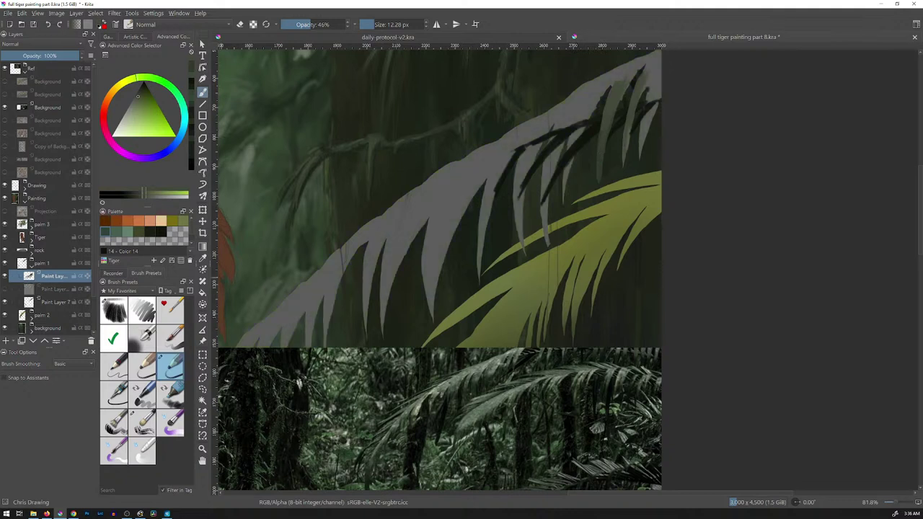
Show the green color layer in the palm 1 group and mix a dark yellow-green brush color from the frond's green
{"action": "left_click", "coordinate": [5, 289]}
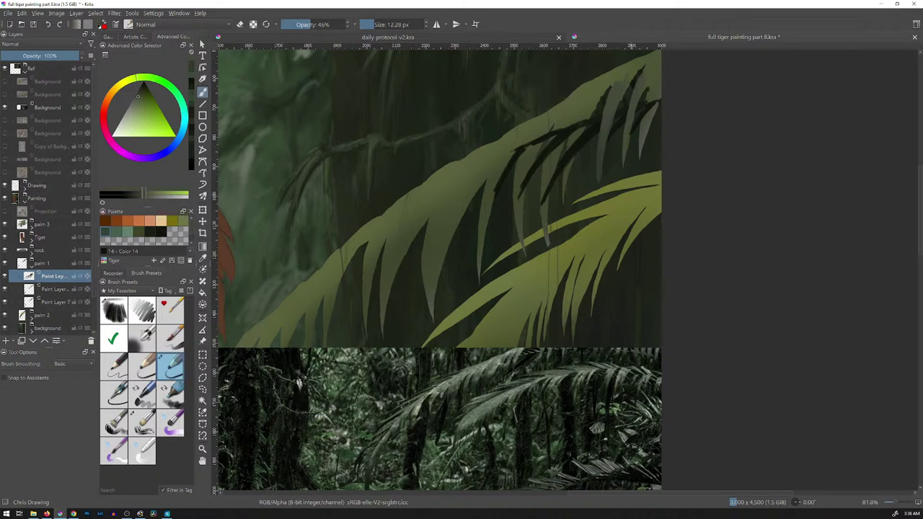
{"action": "mouse_move", "coordinate": [648, 98]}
{"action": "left_mouse_down"}
{"action": "mouse_move", "coordinate": [644, 120]}
{"action": "mouse_move", "coordinate": [656, 71]}
{"action": "mouse_move", "coordinate": [646, 115]}
{"action": "left_mouse_up"}
{"action": "left_click", "coordinate": [520, 144], "text": "ctrl"}
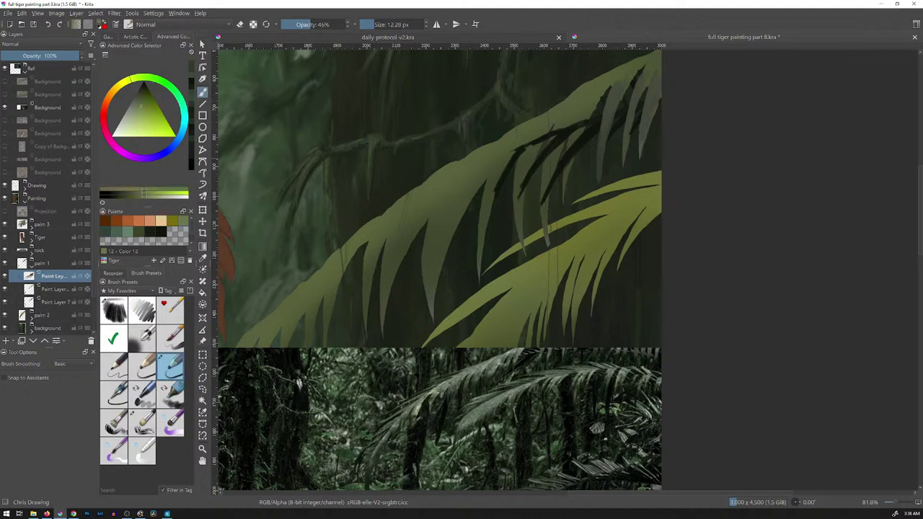
{"action": "left_click", "coordinate": [140, 97]}
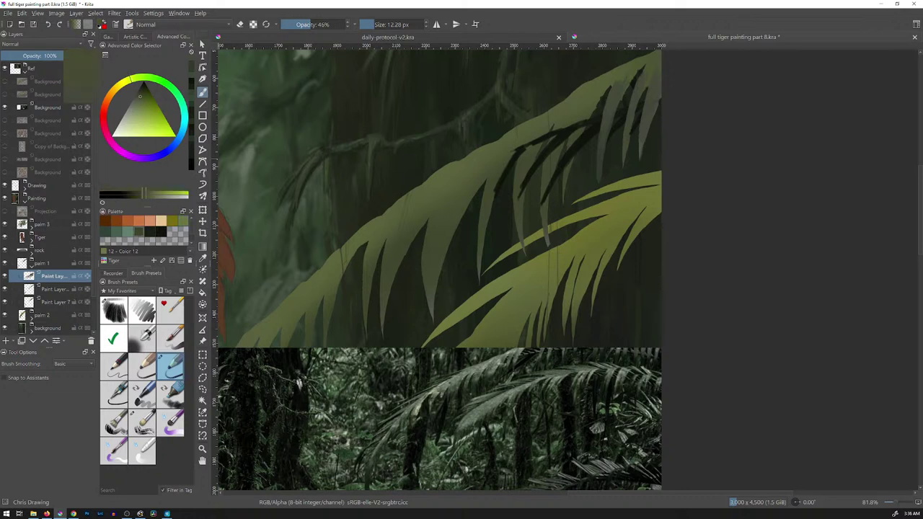
{"action": "left_click_drag", "start_coordinate": [140, 97], "coordinate": [141, 98]}
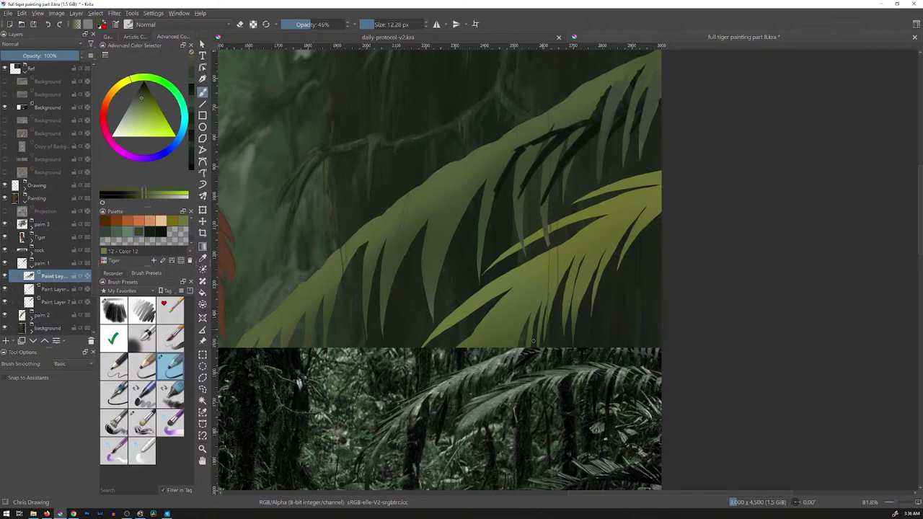
{"action": "left_click", "coordinate": [137, 77]}
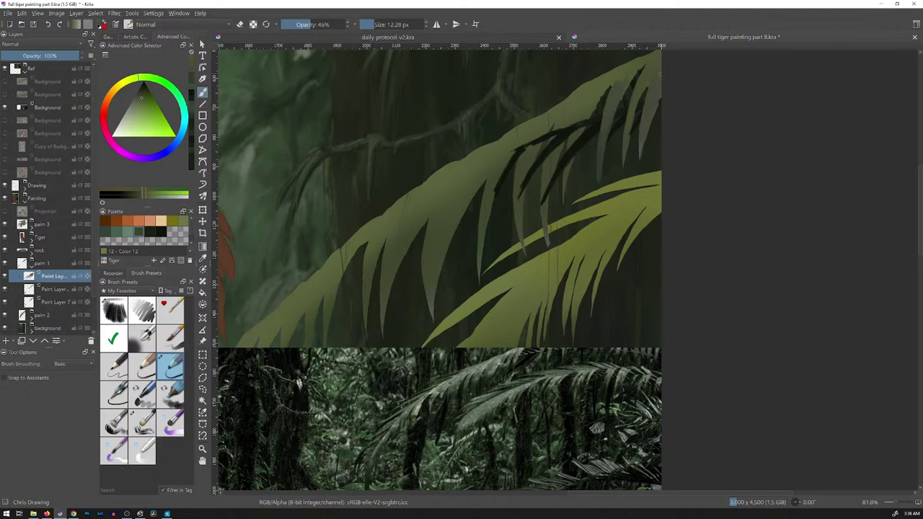
Paint over the gray leaflets at the upper end of the frond with sampled dark olive greens
{"action": "left_click", "coordinate": [655, 85], "text": "ctrl"}
{"action": "left_click", "coordinate": [140, 97]}
{"action": "left_click_drag", "start_coordinate": [644, 89], "coordinate": [626, 149]}
{"action": "left_click", "coordinate": [141, 97]}
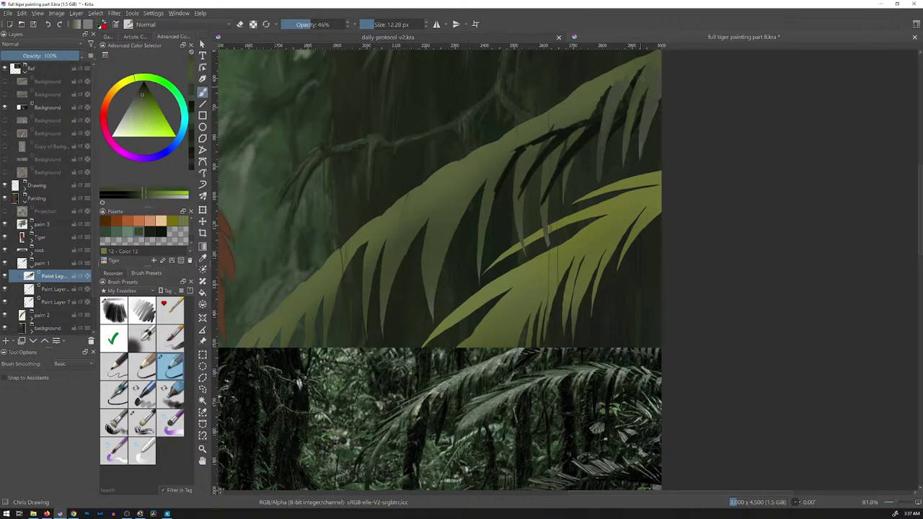
{"action": "left_click_drag", "start_coordinate": [636, 141], "coordinate": [643, 93]}
{"action": "left_click", "coordinate": [649, 100], "text": "ctrl"}
{"action": "left_click_drag", "start_coordinate": [645, 94], "coordinate": [637, 144]}
{"action": "left_click", "coordinate": [647, 101], "text": "ctrl"}
Alpha-lock the green color layer of palm 1 and darken the frond's upper half in dark olive with a 54.05 px brush
{"action": "left_click", "coordinate": [143, 92]}
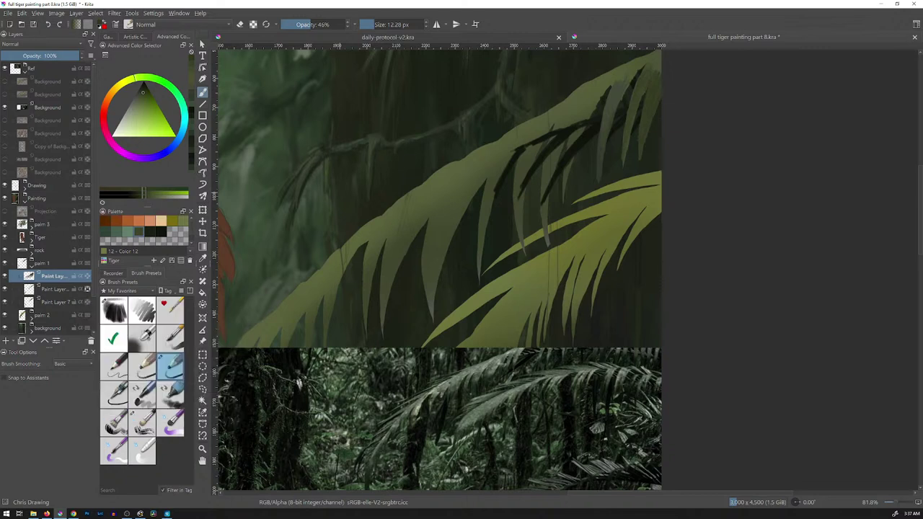
{"action": "left_click", "coordinate": [87, 289]}
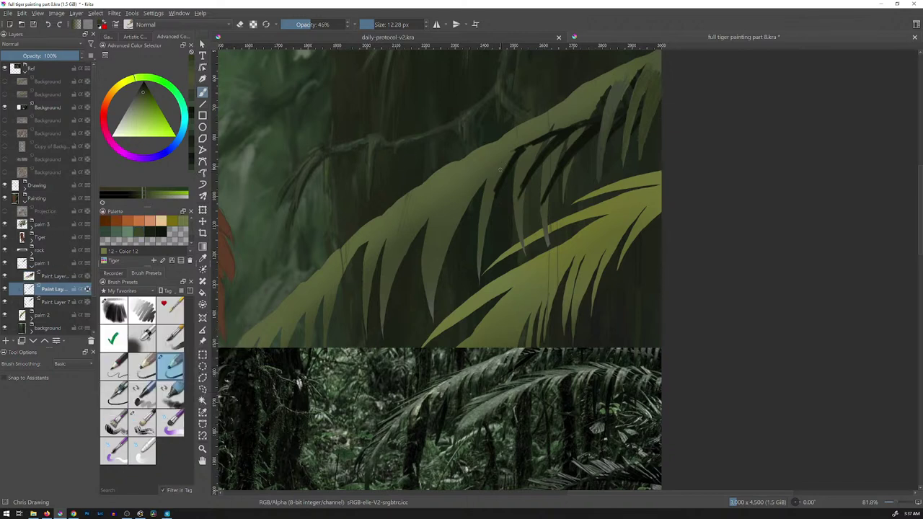
{"action": "left_click_drag", "start_coordinate": [470, 178], "coordinate": [491, 167], "text": "shift"}
{"action": "mouse_move", "coordinate": [506, 132]}
{"action": "left_mouse_down"}
{"action": "mouse_move", "coordinate": [480, 259]}
{"action": "mouse_move", "coordinate": [481, 224]}
{"action": "left_mouse_up"}
{"action": "mouse_move", "coordinate": [534, 117]}
{"action": "left_mouse_down"}
{"action": "mouse_move", "coordinate": [482, 306]}
{"action": "mouse_move", "coordinate": [539, 144]}
{"action": "left_mouse_up"}
{"action": "mouse_move", "coordinate": [564, 93]}
{"action": "left_mouse_down"}
{"action": "mouse_move", "coordinate": [533, 125]}
{"action": "mouse_move", "coordinate": [490, 234]}
{"action": "mouse_move", "coordinate": [571, 82]}
{"action": "mouse_move", "coordinate": [569, 126]}
{"action": "left_mouse_up"}
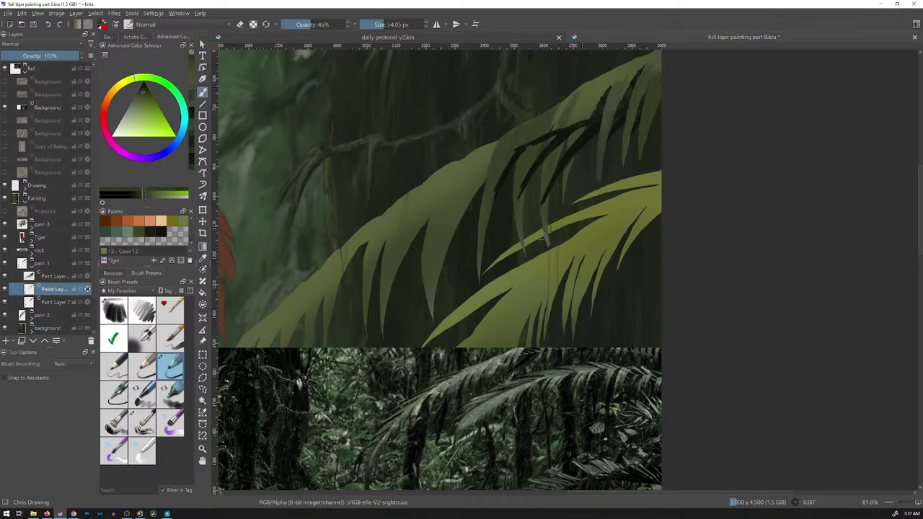
{"action": "mouse_move", "coordinate": [595, 72]}
{"action": "left_mouse_down"}
{"action": "mouse_move", "coordinate": [570, 127]}
{"action": "mouse_move", "coordinate": [585, 95]}
{"action": "left_mouse_up"}
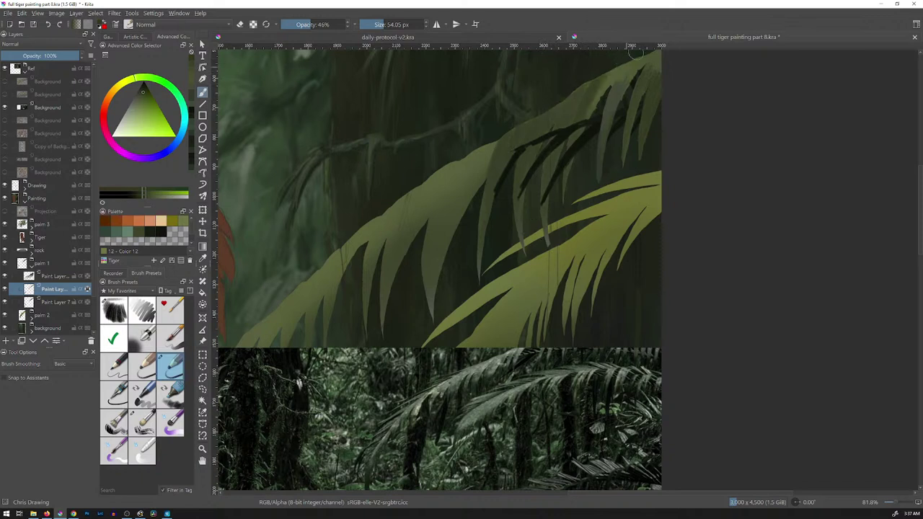
{"action": "left_click_drag", "start_coordinate": [625, 64], "coordinate": [592, 117]}
{"action": "mouse_move", "coordinate": [639, 58]}
{"action": "left_mouse_down"}
{"action": "mouse_move", "coordinate": [617, 81]}
{"action": "mouse_move", "coordinate": [607, 183]}
{"action": "left_mouse_up"}
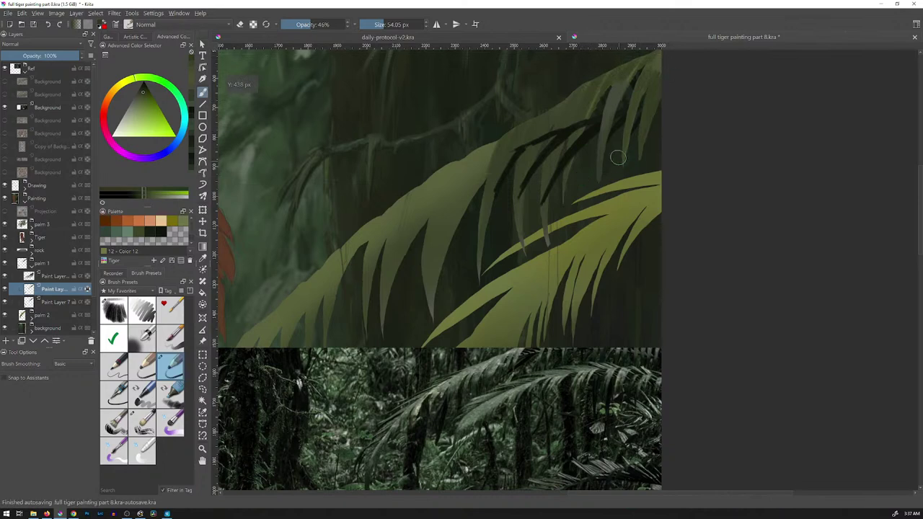
Hide the canvas rulers
{"action": "left_click_drag", "start_coordinate": [631, 47], "coordinate": [600, 53]}
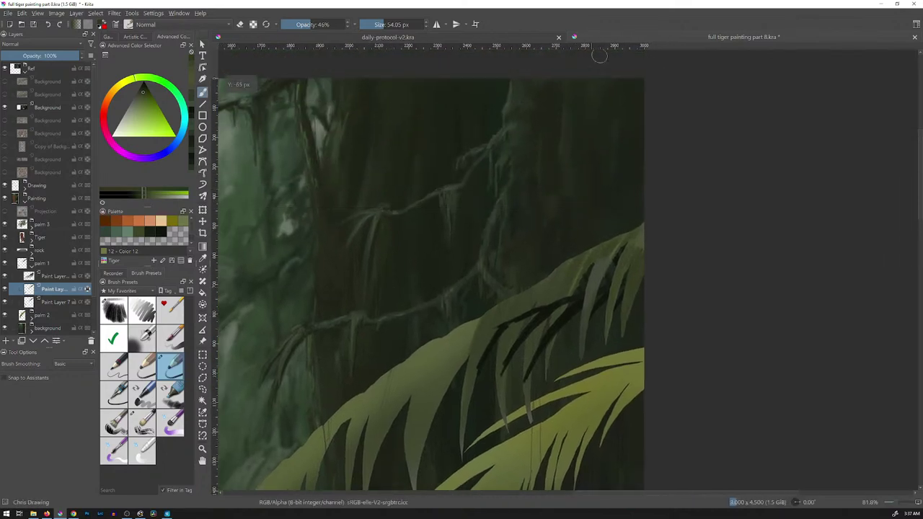
{"action": "mouse_move", "coordinate": [625, 304]}
{"action": "left_mouse_down"}
{"action": "mouse_move", "coordinate": [637, 165]}
{"action": "mouse_move", "coordinate": [699, 153]}
{"action": "mouse_move", "coordinate": [680, 150]}
{"action": "left_mouse_up"}
{"action": "left_click", "coordinate": [38, 13]}
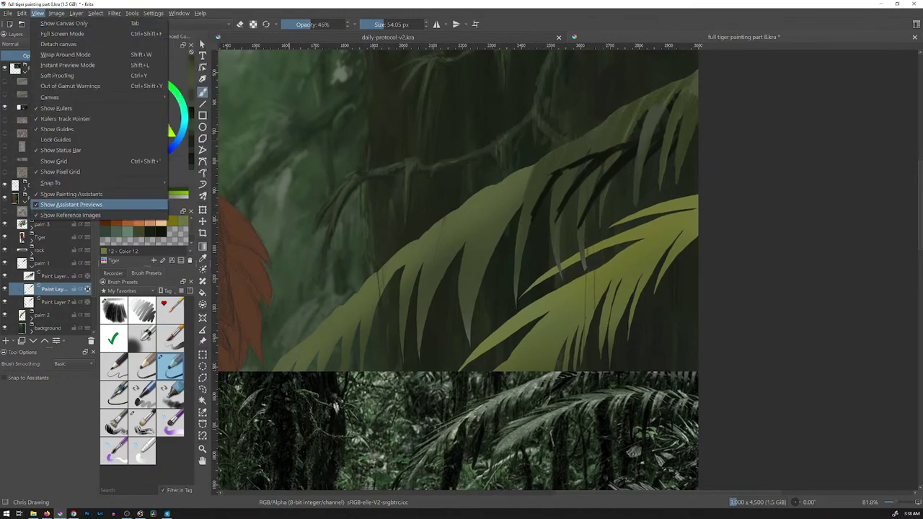
{"action": "left_click", "coordinate": [56, 108]}
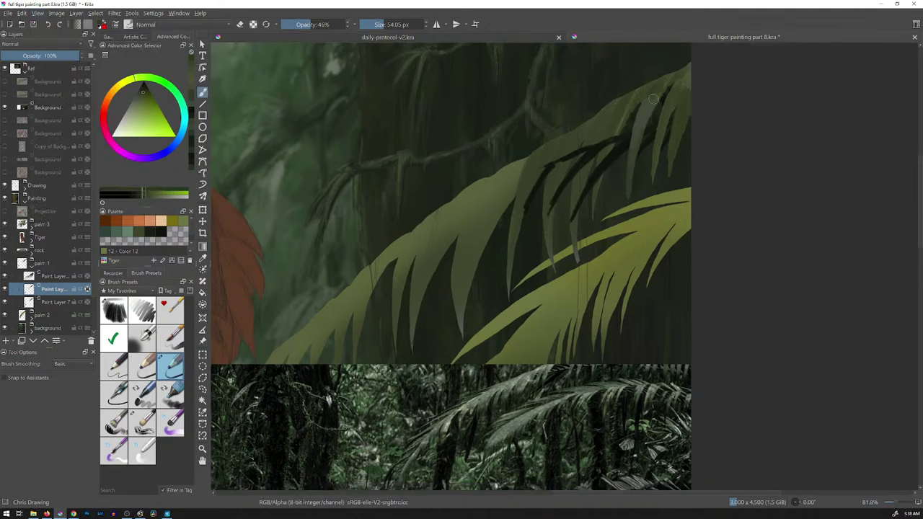
Darken the middle leaflets of the palm 1 frond with the dark olive green
{"action": "left_click_drag", "start_coordinate": [673, 81], "coordinate": [686, 80]}
{"action": "mouse_move", "coordinate": [524, 165]}
{"action": "left_mouse_down"}
{"action": "mouse_move", "coordinate": [472, 264]}
{"action": "mouse_move", "coordinate": [455, 326]}
{"action": "mouse_move", "coordinate": [466, 244]}
{"action": "left_mouse_up"}
{"action": "left_click_drag", "start_coordinate": [484, 180], "coordinate": [437, 289]}
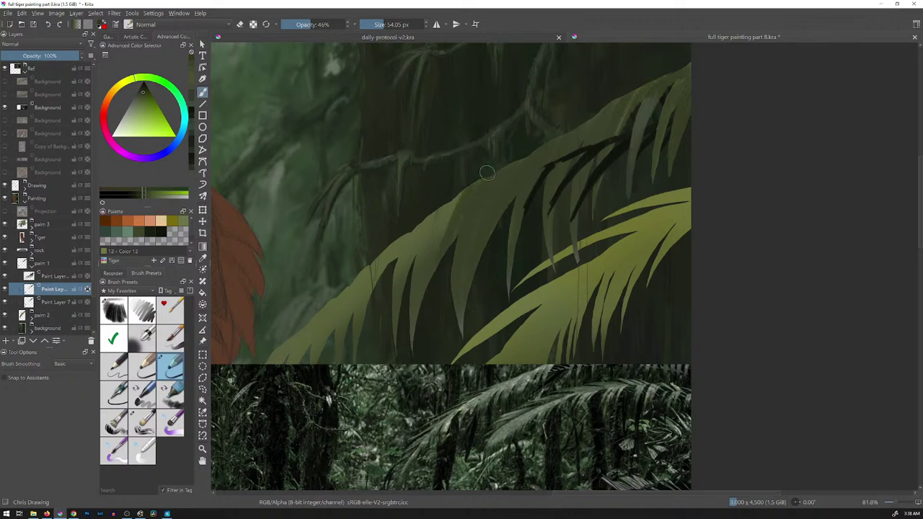
{"action": "left_click_drag", "start_coordinate": [461, 193], "coordinate": [416, 268]}
{"action": "left_click_drag", "start_coordinate": [446, 207], "coordinate": [408, 270]}
{"action": "left_click_drag", "start_coordinate": [418, 226], "coordinate": [396, 288]}
Blend the darker olive into the lower part of the frond with a 70.64 px brush at 15% opacity
{"action": "key", "text": "slash"}
{"action": "mouse_move", "coordinate": [427, 256]}
{"action": "left_mouse_down"}
{"action": "mouse_move", "coordinate": [463, 232]}
{"action": "mouse_move", "coordinate": [435, 243]}
{"action": "mouse_move", "coordinate": [370, 312]}
{"action": "left_mouse_up"}
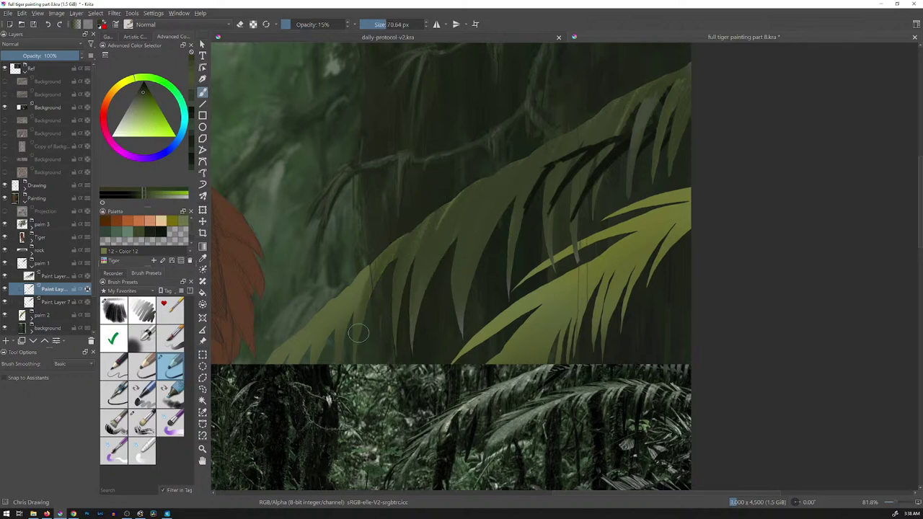
{"action": "left_click_drag", "start_coordinate": [384, 236], "coordinate": [349, 321]}
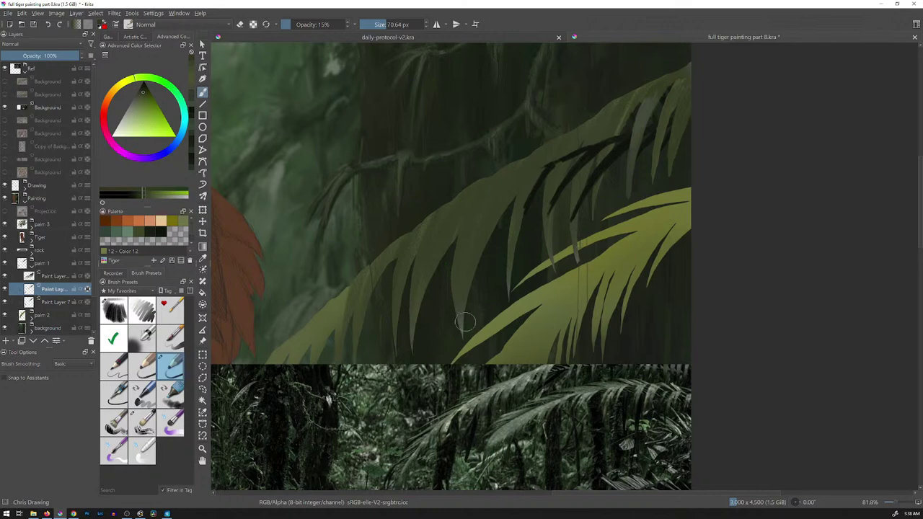
Hide the jungle reference photo and darken the frond's lower tip beside the tiger's mane
{"action": "left_click_drag", "start_coordinate": [429, 334], "coordinate": [556, 274]}
{"action": "left_click", "coordinate": [5, 108]}
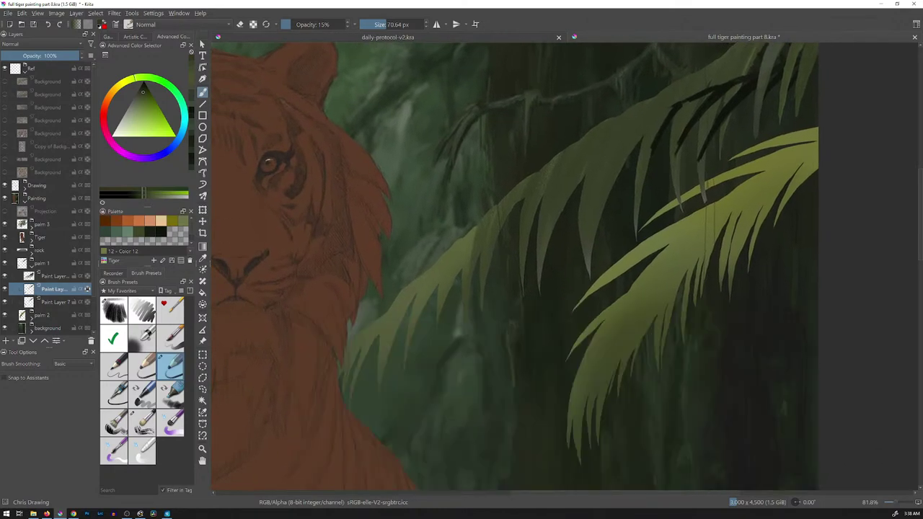
{"action": "mouse_move", "coordinate": [464, 233]}
{"action": "left_mouse_down"}
{"action": "mouse_move", "coordinate": [383, 377]}
{"action": "mouse_move", "coordinate": [369, 318]}
{"action": "mouse_move", "coordinate": [350, 368]}
{"action": "left_mouse_up"}
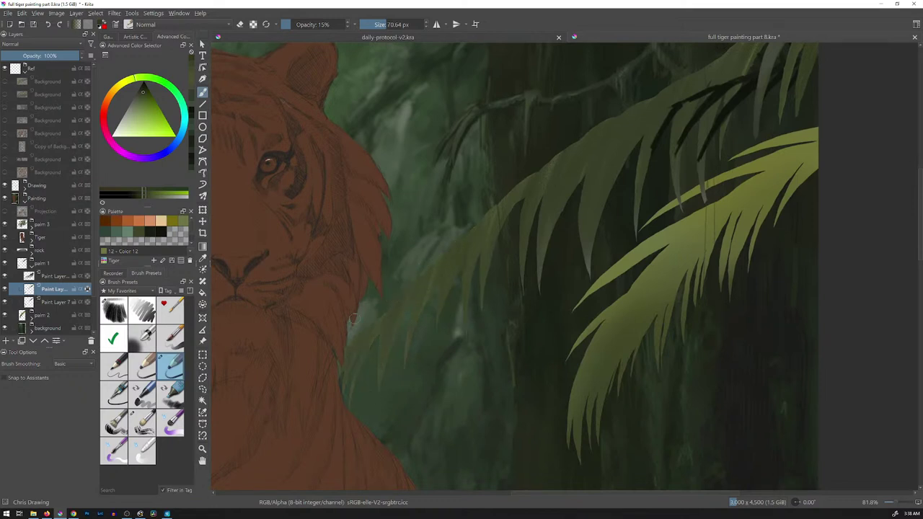
Alpha-lock the upper paint layer of palm 2 and darken its bright yellow-green frond with a 108.84 px brush
{"action": "scroll", "coordinate": [587, 267], "scroll_direction": "down", "scroll_amount": 3}
{"action": "scroll", "coordinate": [587, 268], "scroll_direction": "down", "scroll_amount": 4}
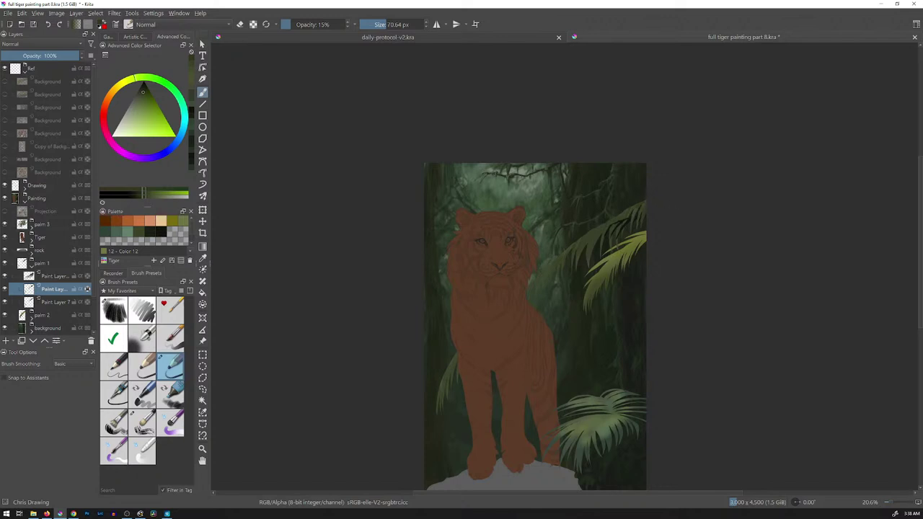
{"action": "left_click", "coordinate": [32, 318]}
{"action": "scroll", "coordinate": [54, 297], "scroll_direction": "down", "scroll_amount": 2}
{"action": "left_click", "coordinate": [54, 297]}
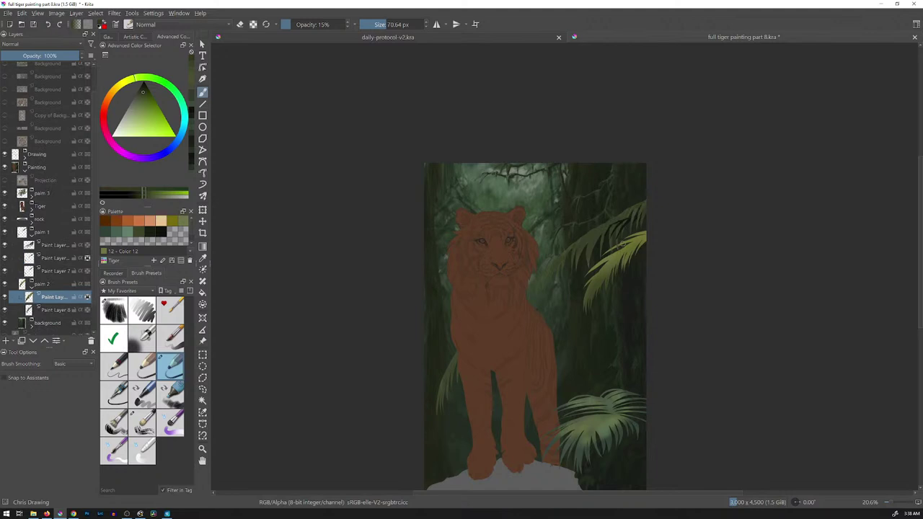
{"action": "mouse_move", "coordinate": [632, 256]}
{"action": "left_mouse_down", "text": "shift"}
{"action": "mouse_move", "coordinate": [649, 232]}
{"action": "mouse_move", "coordinate": [635, 235]}
{"action": "mouse_move", "coordinate": [615, 281]}
{"action": "mouse_move", "coordinate": [604, 287]}
{"action": "mouse_move", "coordinate": [606, 271]}
{"action": "mouse_move", "coordinate": [591, 280]}
{"action": "left_mouse_up", "text": "shift"}
{"action": "mouse_move", "coordinate": [626, 237]}
{"action": "left_mouse_down"}
{"action": "mouse_move", "coordinate": [605, 257]}
{"action": "mouse_move", "coordinate": [631, 240]}
{"action": "mouse_move", "coordinate": [605, 280]}
{"action": "mouse_move", "coordinate": [635, 236]}
{"action": "left_mouse_up"}
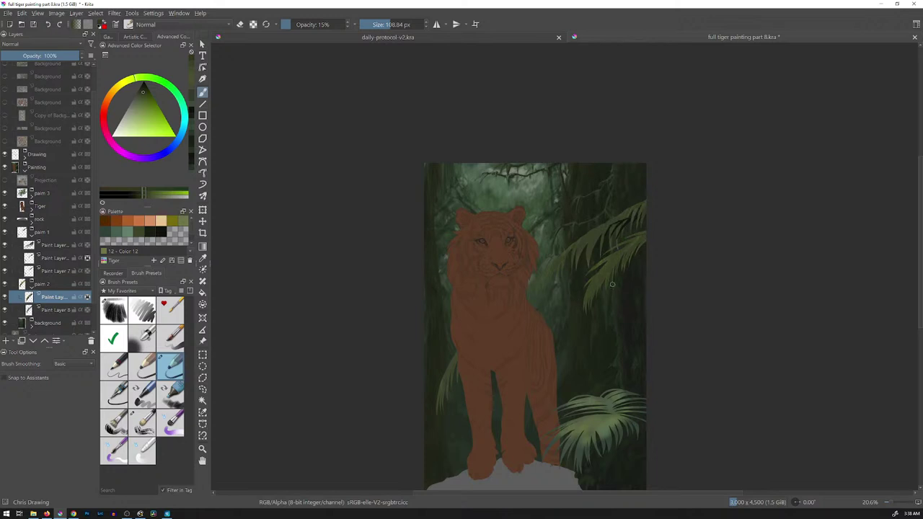
{"action": "mouse_move", "coordinate": [590, 236]}
{"action": "left_mouse_down"}
{"action": "mouse_move", "coordinate": [572, 246]}
{"action": "mouse_move", "coordinate": [561, 269]}
{"action": "left_mouse_up"}
Alpha-lock the upper paint layer of palm 3 and tint its fronds dark olive with a 182.39 px brush
{"action": "left_click", "coordinate": [32, 196]}
{"action": "left_click", "coordinate": [54, 206]}
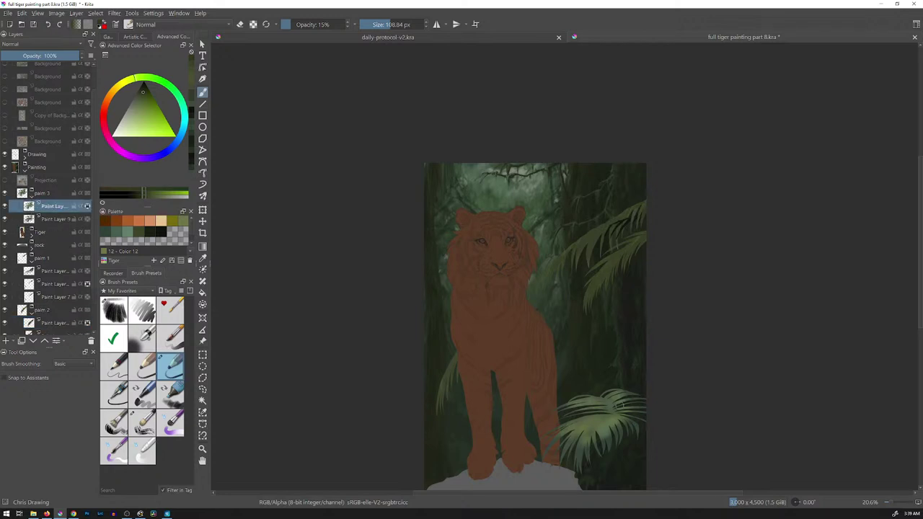
{"action": "left_click_drag", "start_coordinate": [626, 386], "coordinate": [645, 380], "text": "shift"}
{"action": "mouse_move", "coordinate": [641, 418]}
{"action": "left_mouse_down"}
{"action": "mouse_move", "coordinate": [633, 450]}
{"action": "mouse_move", "coordinate": [592, 387]}
{"action": "mouse_move", "coordinate": [582, 391]}
{"action": "mouse_move", "coordinate": [580, 472]}
{"action": "mouse_move", "coordinate": [580, 442]}
{"action": "left_mouse_up"}
{"action": "left_click_drag", "start_coordinate": [618, 386], "coordinate": [616, 436]}
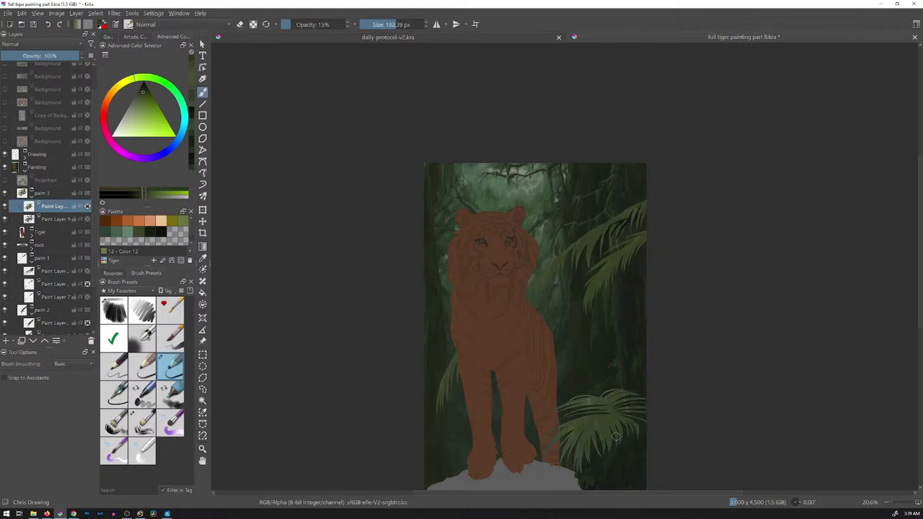
{"action": "mouse_move", "coordinate": [561, 446]}
{"action": "left_mouse_down"}
{"action": "mouse_move", "coordinate": [572, 455]}
{"action": "mouse_move", "coordinate": [577, 446]}
{"action": "left_mouse_up"}
{"action": "left_click", "coordinate": [32, 197]}
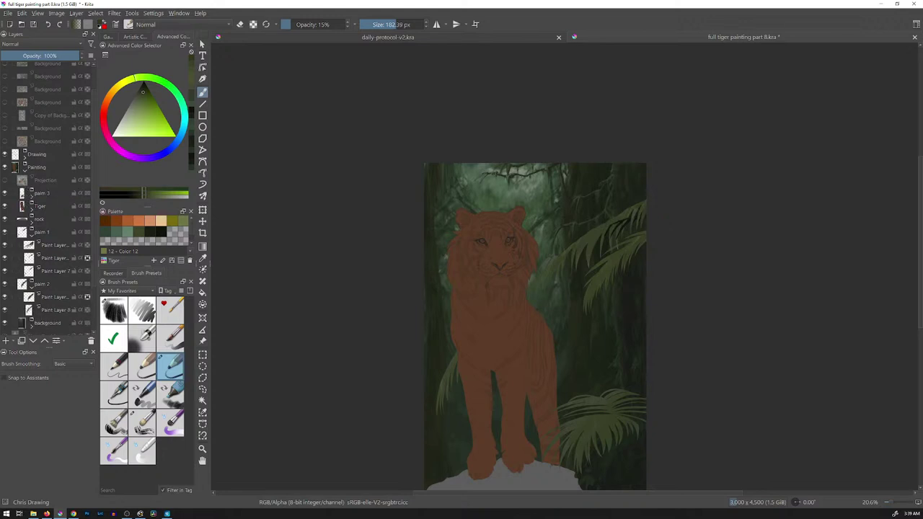
Select the top paint layer of palm 1, show the jungle reference photo again, and set the brush size to 38.51 px
{"action": "scroll", "coordinate": [46, 198], "scroll_direction": "down", "scroll_amount": 2}
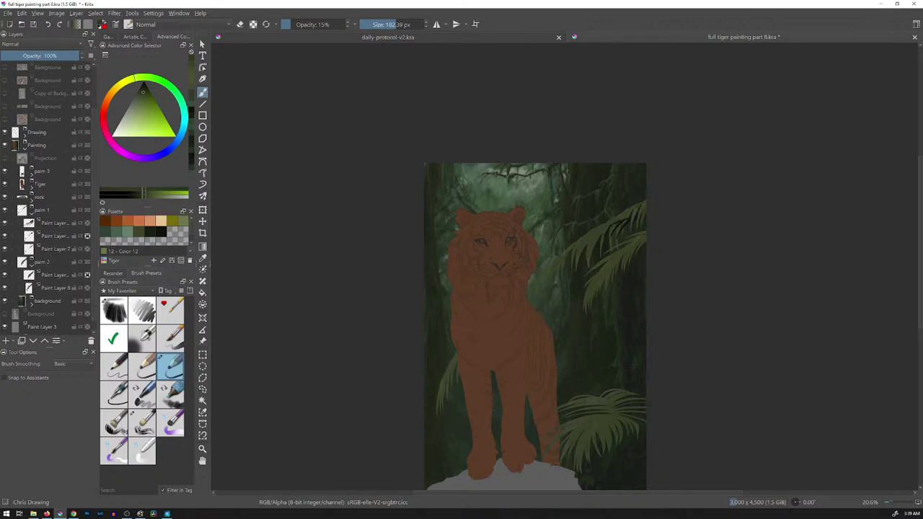
{"action": "left_click", "coordinate": [54, 222]}
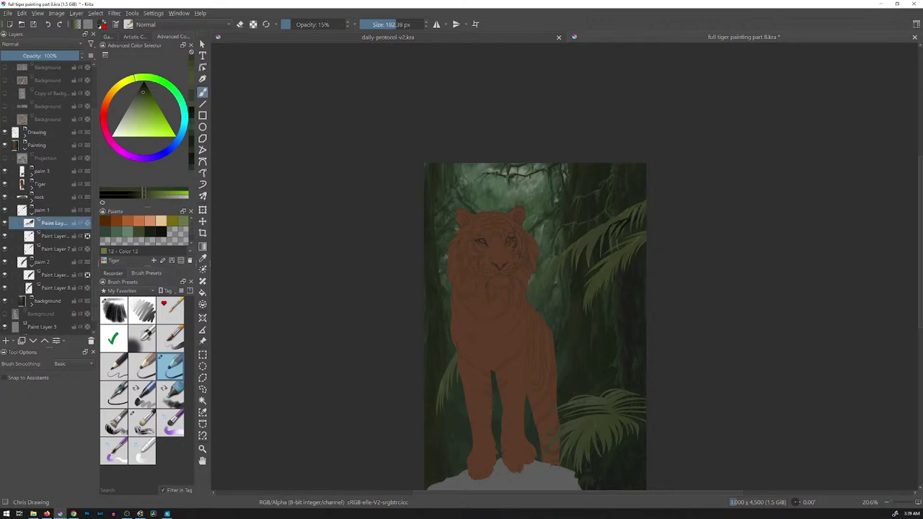
{"action": "key", "text": "1"}
{"action": "mouse_move", "coordinate": [650, 297]}
{"action": "left_mouse_down"}
{"action": "mouse_move", "coordinate": [414, 397]}
{"action": "mouse_move", "coordinate": [440, 375]}
{"action": "mouse_move", "coordinate": [455, 397]}
{"action": "left_mouse_up"}
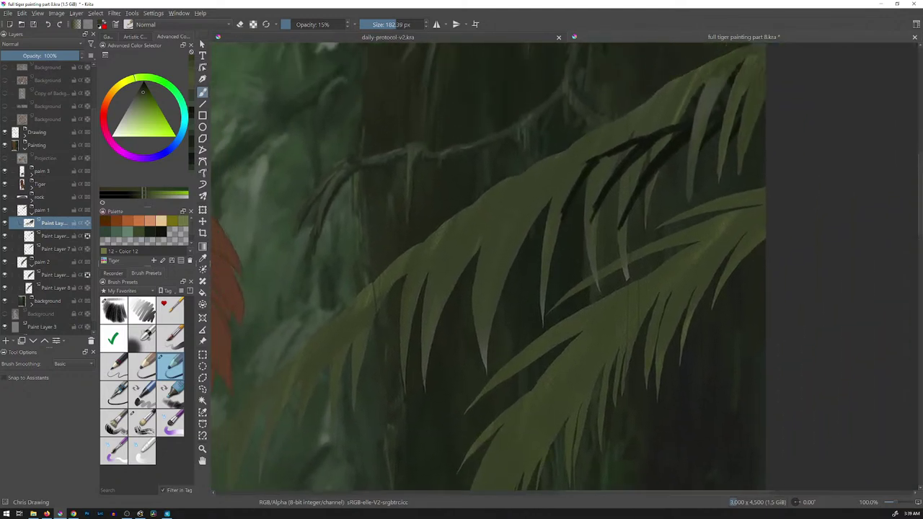
{"action": "scroll", "coordinate": [47, 209], "scroll_direction": "up", "scroll_amount": 2}
{"action": "left_click", "coordinate": [5, 98]}
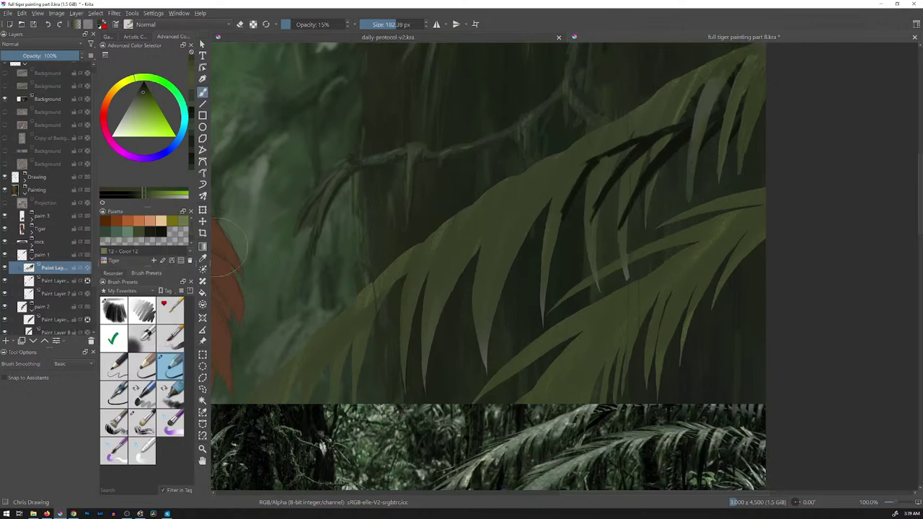
{"action": "left_click_drag", "start_coordinate": [623, 226], "coordinate": [593, 224]}
{"action": "mouse_move", "coordinate": [668, 279]}
{"action": "left_mouse_down"}
{"action": "mouse_move", "coordinate": [571, 250]}
{"action": "mouse_move", "coordinate": [575, 281]}
{"action": "left_mouse_up"}
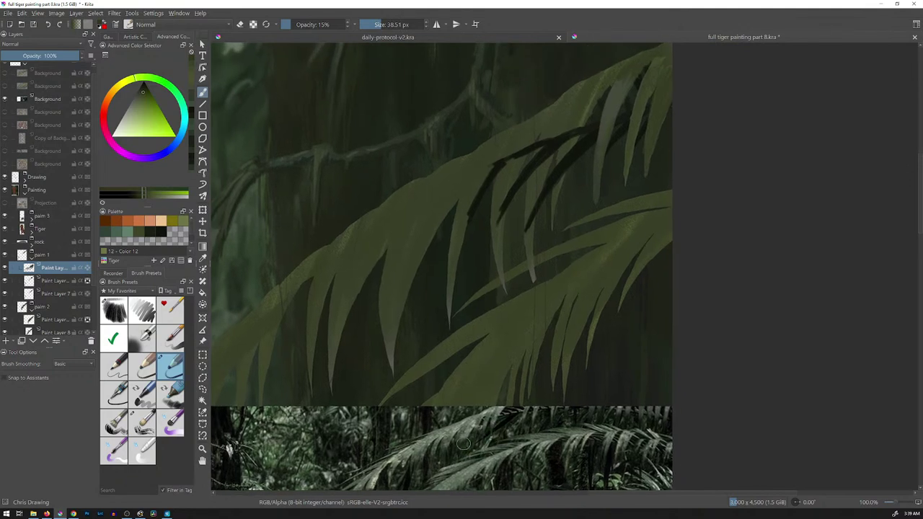
Sample a dark green from the reference photo, shift it to yellow-green, and shade the upper frond's end leaflets using a 25.17 px brush
{"action": "left_click", "coordinate": [487, 465], "text": "ctrl"}
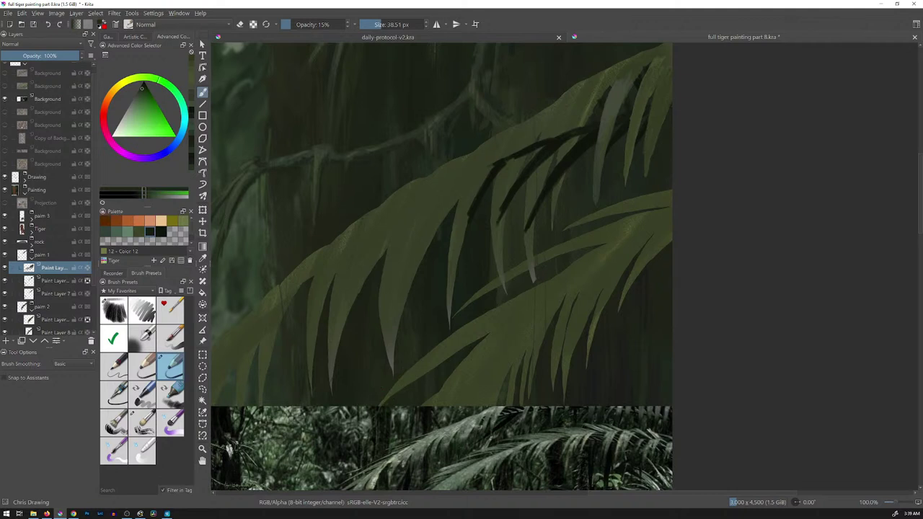
{"action": "left_click_drag", "start_coordinate": [156, 79], "coordinate": [140, 78]}
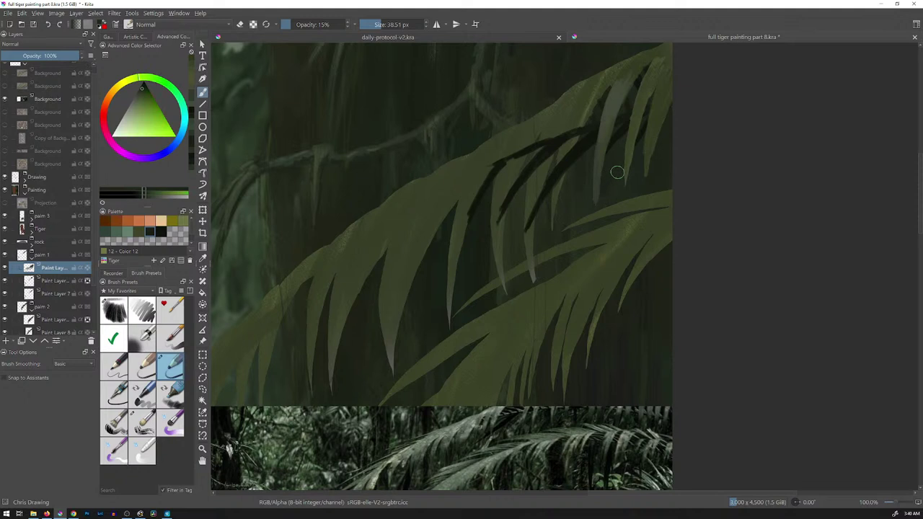
{"action": "left_click_drag", "start_coordinate": [616, 177], "coordinate": [626, 172]}
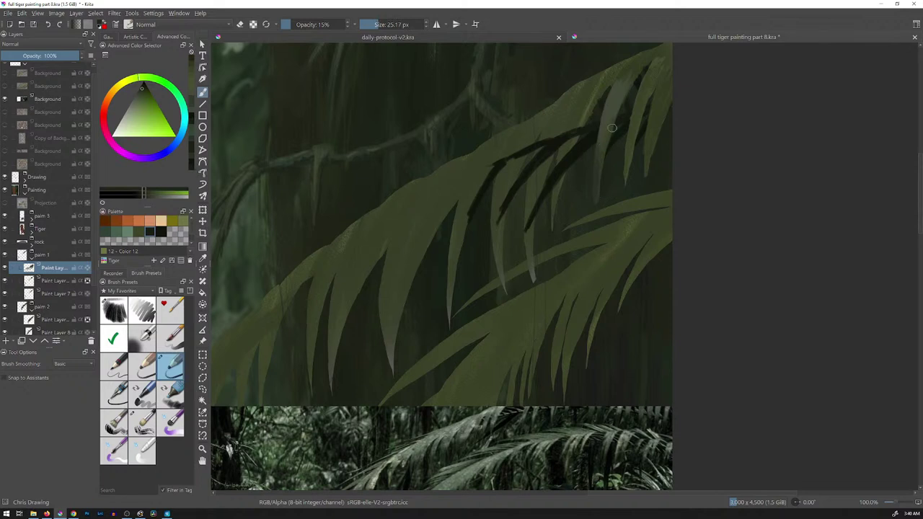
{"action": "left_click_drag", "start_coordinate": [625, 185], "coordinate": [627, 141]}
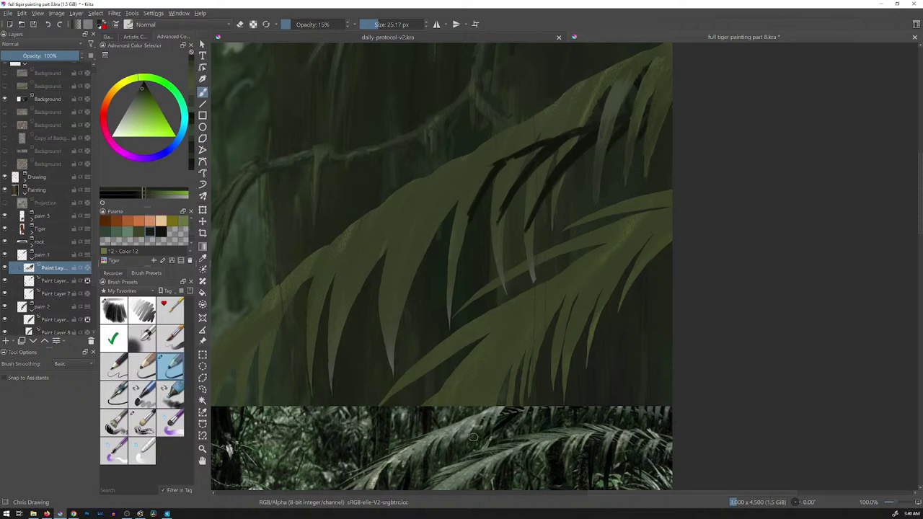
Sample gray-green from the photo's frond, adjust it to a darker yellow-green, and lighten the pale leaflet near the canvas edge
{"action": "left_click", "coordinate": [481, 462], "text": "ctrl"}
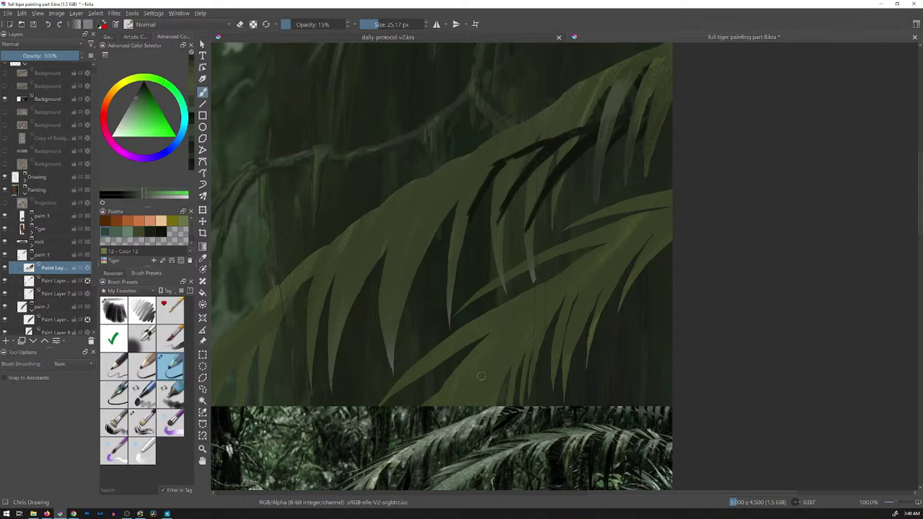
{"action": "left_click", "coordinate": [488, 455], "text": "ctrl"}
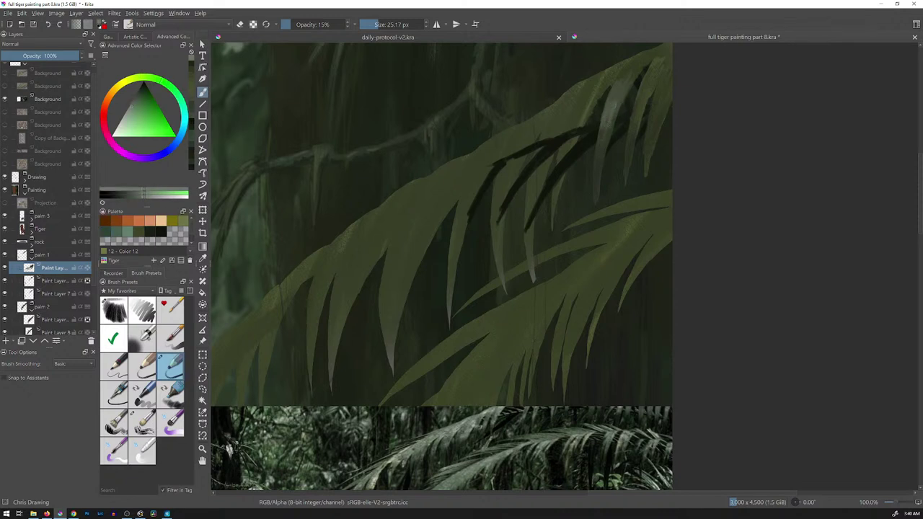
{"action": "left_click", "coordinate": [142, 77]}
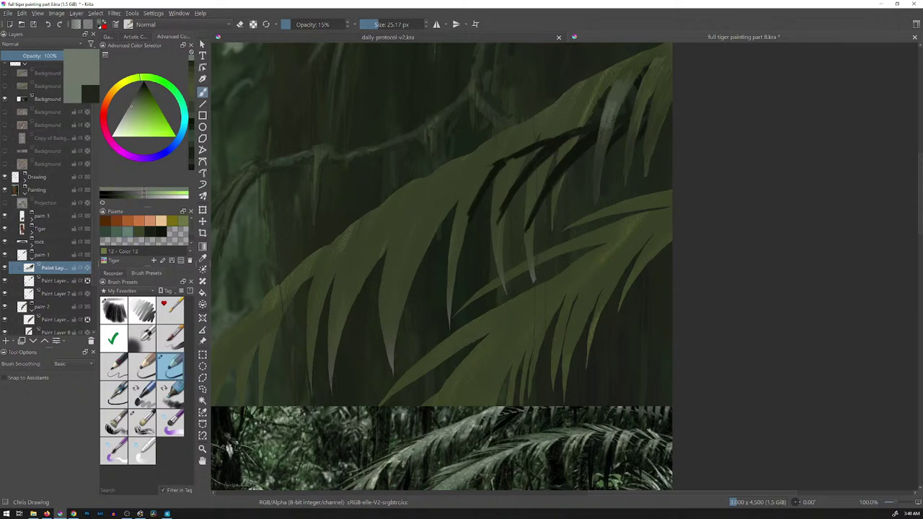
{"action": "left_click", "coordinate": [138, 101]}
{"action": "left_click_drag", "start_coordinate": [611, 104], "coordinate": [604, 129]}
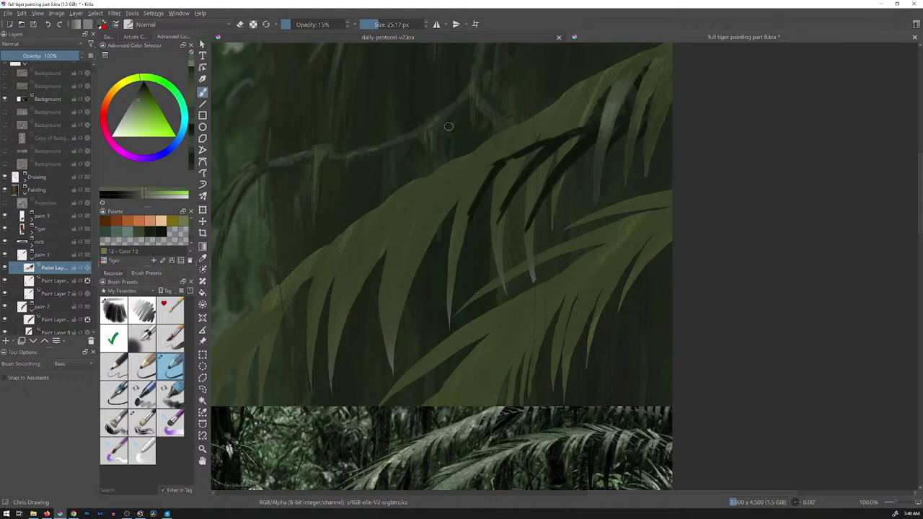
Choose a darker olive green and paint over the upper frond's leaflets nearest the canvas edge
{"action": "left_click", "coordinate": [141, 95]}
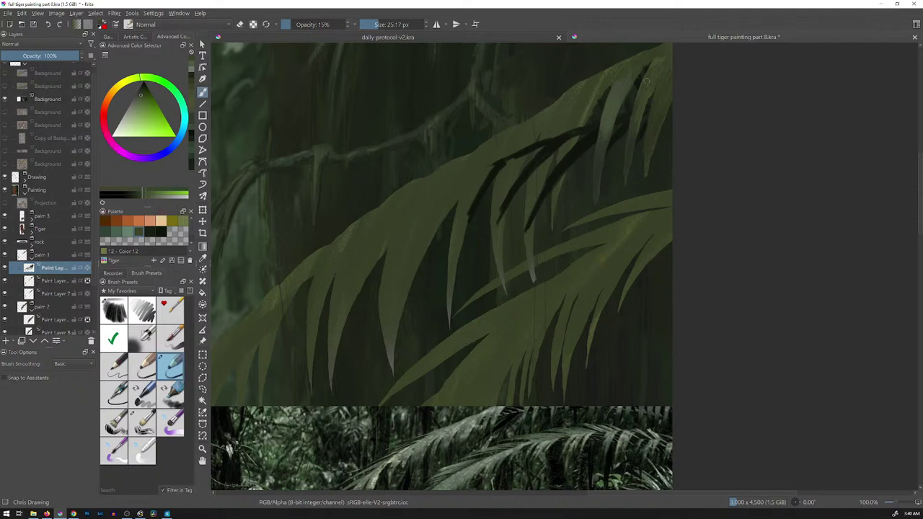
{"action": "left_click_drag", "start_coordinate": [637, 93], "coordinate": [632, 127]}
{"action": "left_click_drag", "start_coordinate": [616, 120], "coordinate": [624, 97]}
Tint the upper frond's outermost leaflets with a cooler green sampled from the reference photo, using a 15.22 px brush
{"action": "left_click", "coordinate": [483, 448], "text": "ctrl"}
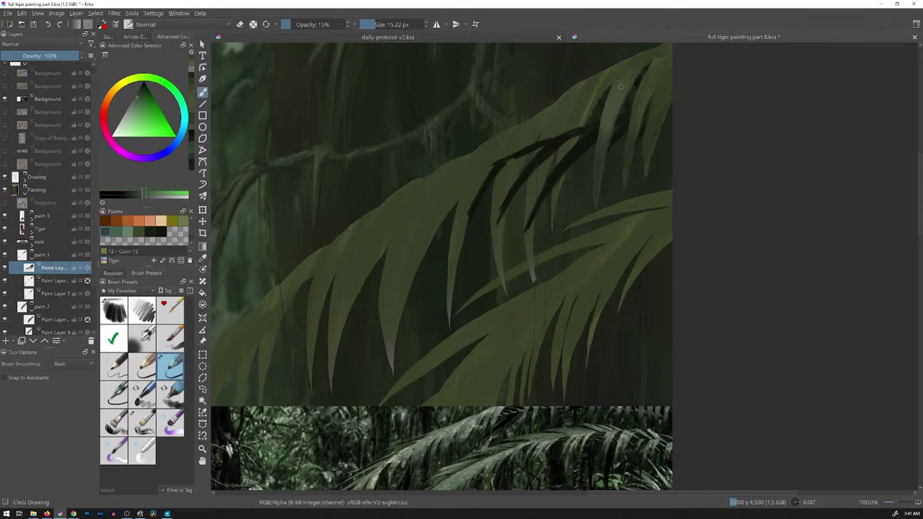
{"action": "left_click_drag", "start_coordinate": [621, 87], "coordinate": [604, 116]}
{"action": "left_click_drag", "start_coordinate": [657, 89], "coordinate": [651, 113]}
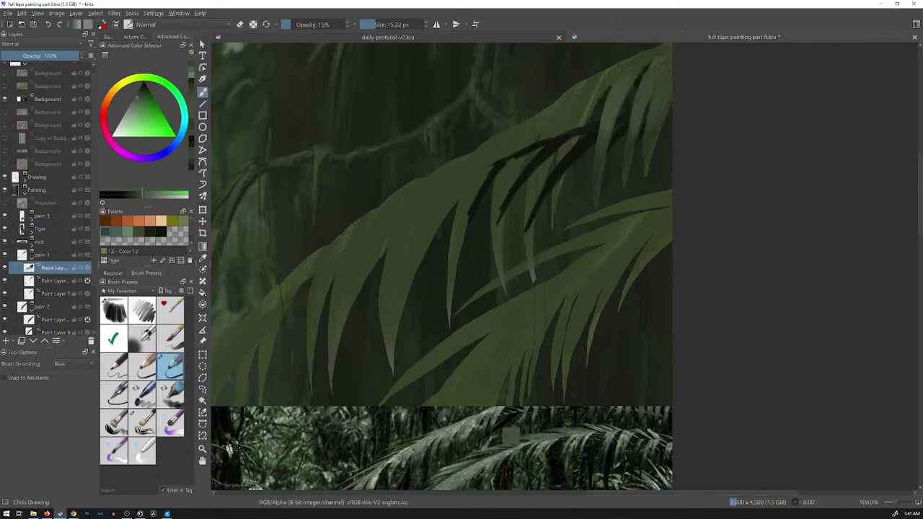
Sample a lighter gray-green from the photo's frond and highlight the bases of the upper frond's outermost leaflets
{"action": "left_click", "coordinate": [500, 436], "text": "ctrl"}
{"action": "left_click_drag", "start_coordinate": [623, 70], "coordinate": [616, 85]}
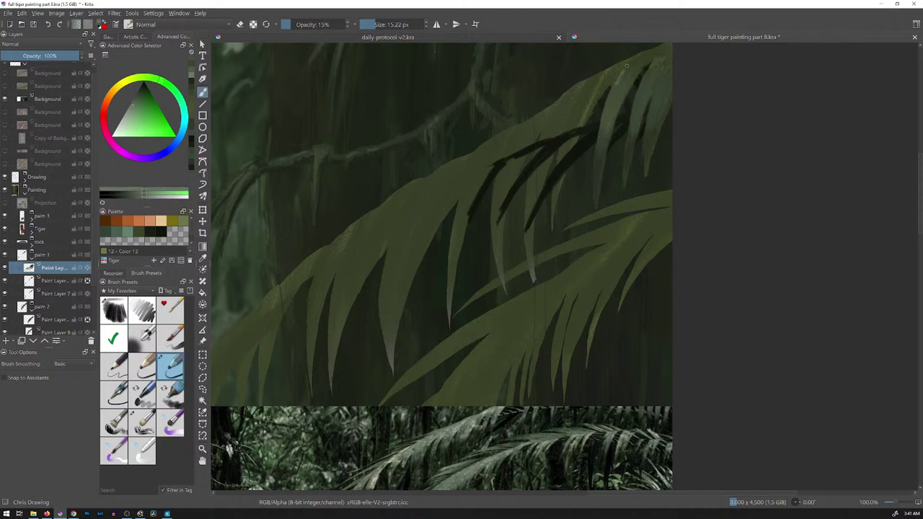
{"action": "left_click_drag", "start_coordinate": [645, 55], "coordinate": [633, 77]}
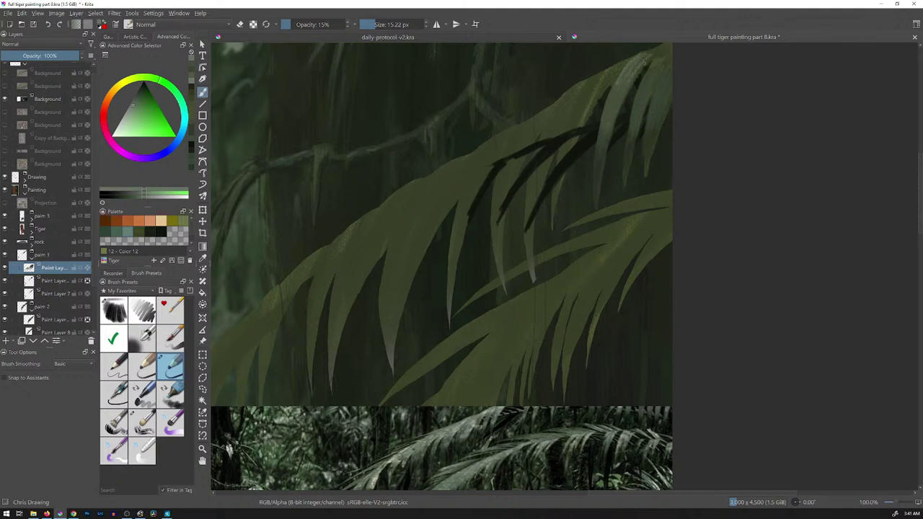
{"action": "left_click_drag", "start_coordinate": [662, 48], "coordinate": [650, 66]}
{"action": "left_click_drag", "start_coordinate": [672, 66], "coordinate": [665, 86]}
Sample the mid green from a painted leaflet and blend it along the stem at the upper frond's outer end
{"action": "left_click", "coordinate": [657, 72], "text": "ctrl"}
{"action": "left_click_drag", "start_coordinate": [658, 53], "coordinate": [646, 72]}
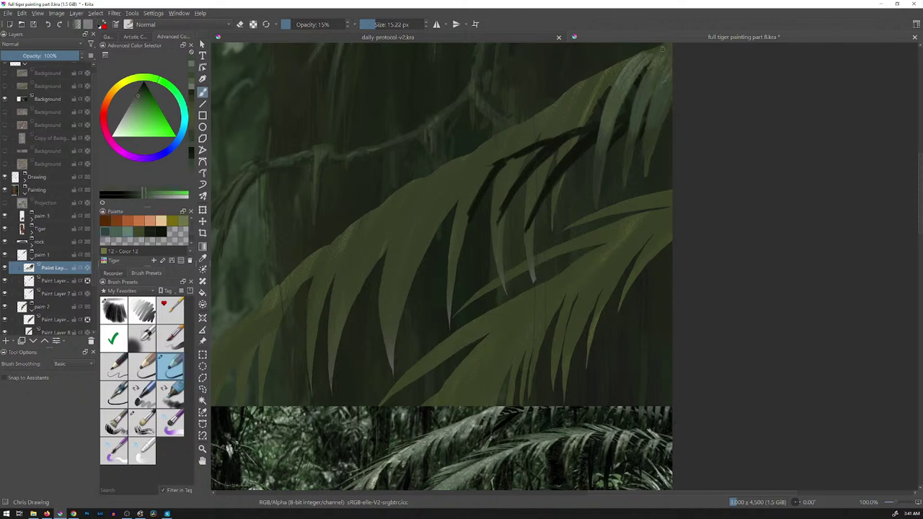
{"action": "left_click_drag", "start_coordinate": [664, 43], "coordinate": [645, 68]}
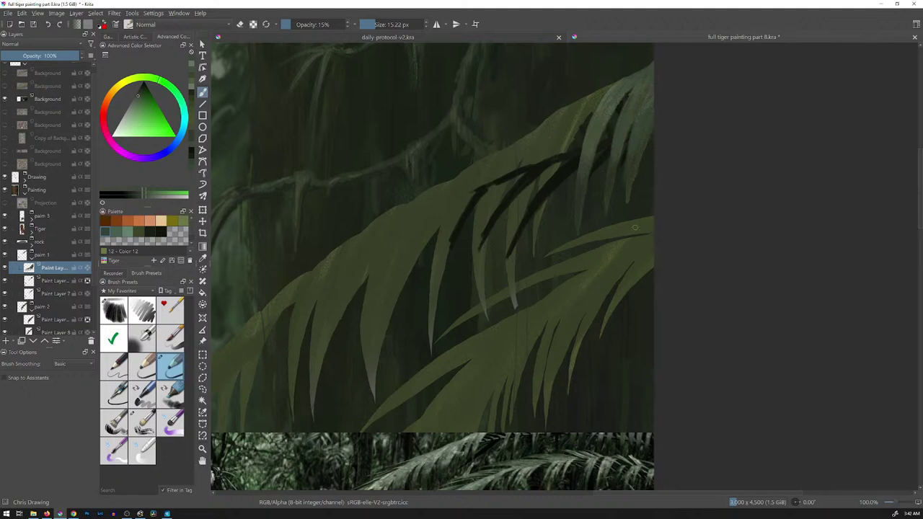
Check the whole painting and show the jungle reference photo below the fronds again
{"action": "scroll", "coordinate": [635, 228], "scroll_direction": "down", "scroll_amount": 5}
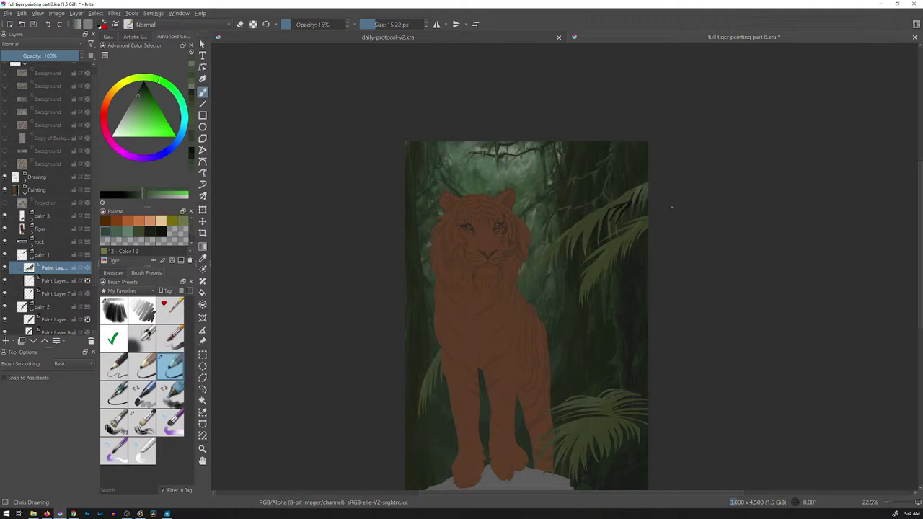
{"action": "left_click", "coordinate": [5, 99]}
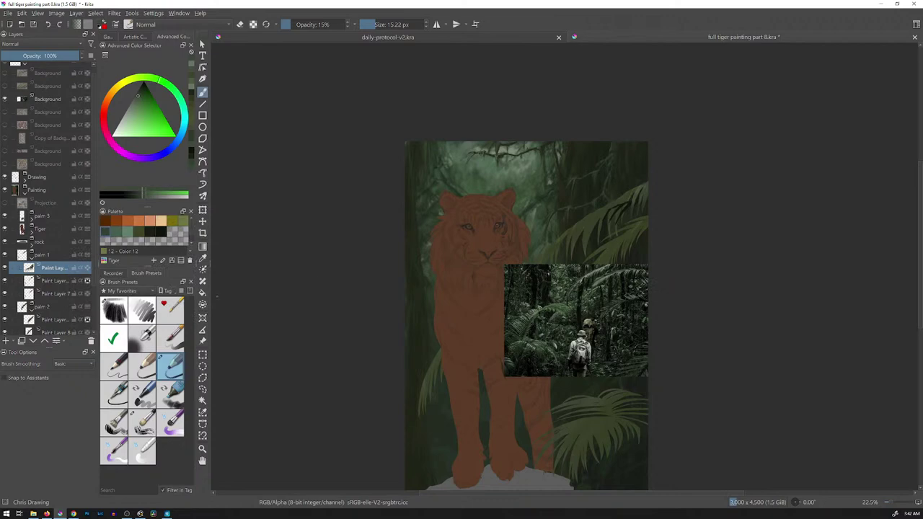
{"action": "scroll", "coordinate": [640, 247], "scroll_direction": "up", "scroll_amount": 3}
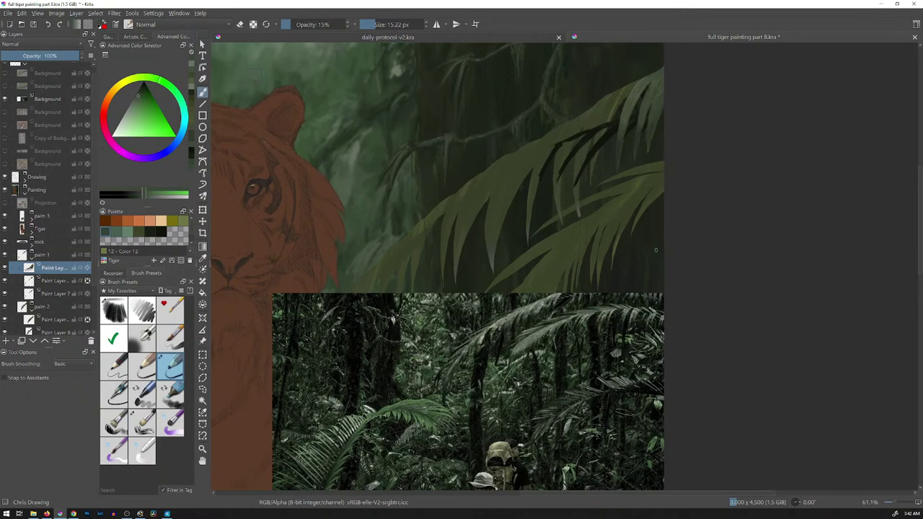
Set the brush opacity to 88% and cover the black strokes across the upper frond's middle leaflets with sampled olive greens
{"action": "left_click", "coordinate": [642, 139], "text": "ctrl"}
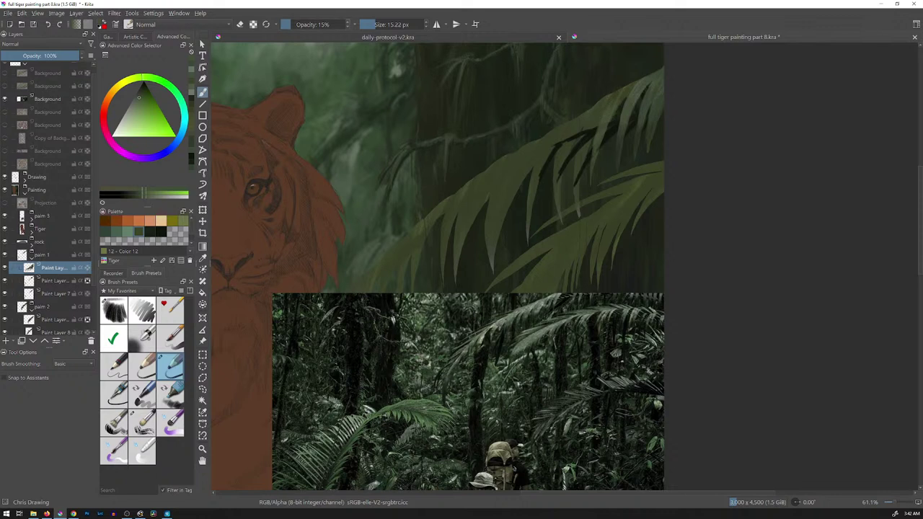
{"action": "left_click", "coordinate": [338, 24]}
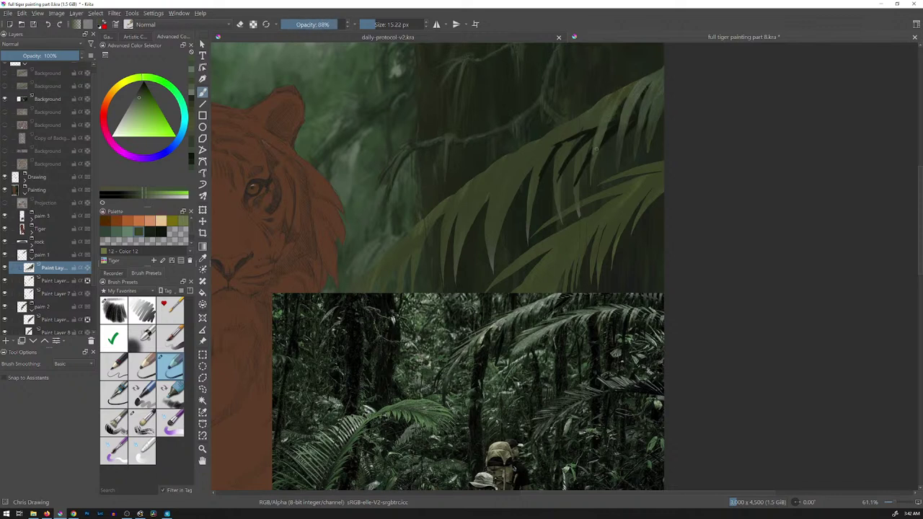
{"action": "left_click_drag", "start_coordinate": [608, 125], "coordinate": [593, 172]}
{"action": "left_click", "coordinate": [596, 137], "text": "ctrl"}
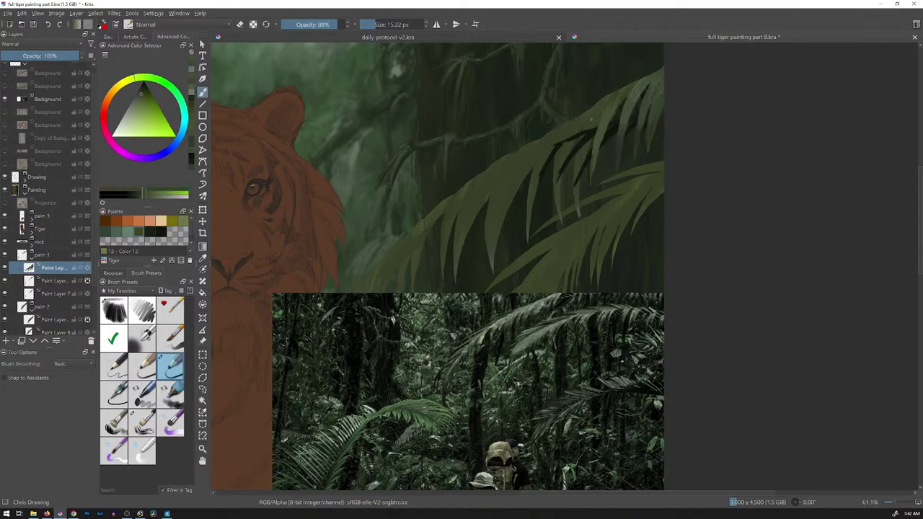
{"action": "mouse_move", "coordinate": [592, 120]}
{"action": "left_mouse_down"}
{"action": "mouse_move", "coordinate": [578, 153]}
{"action": "mouse_move", "coordinate": [597, 128]}
{"action": "left_mouse_up"}
{"action": "mouse_move", "coordinate": [580, 183]}
{"action": "left_mouse_down"}
{"action": "mouse_move", "coordinate": [586, 160]}
{"action": "mouse_move", "coordinate": [559, 165]}
{"action": "mouse_move", "coordinate": [564, 157]}
{"action": "left_mouse_up"}
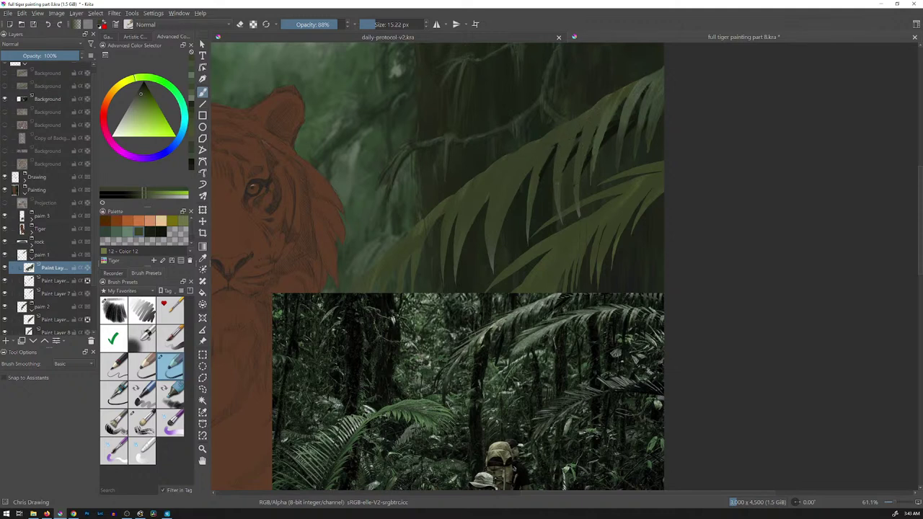
{"action": "left_click_drag", "start_coordinate": [541, 180], "coordinate": [545, 159]}
Reset the brush preset to 15% opacity, set its size to 21.73 px, and shade the middle leaflets with sampled dark olive
{"action": "left_click", "coordinate": [266, 24]}
{"action": "left_click_drag", "start_coordinate": [585, 156], "coordinate": [591, 156]}
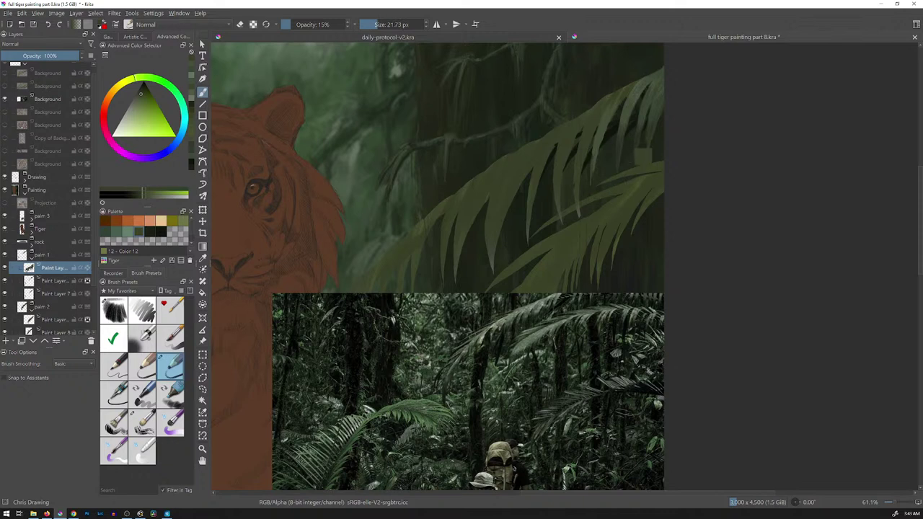
{"action": "left_click", "coordinate": [621, 145], "text": "ctrl"}
{"action": "left_click_drag", "start_coordinate": [595, 149], "coordinate": [594, 160]}
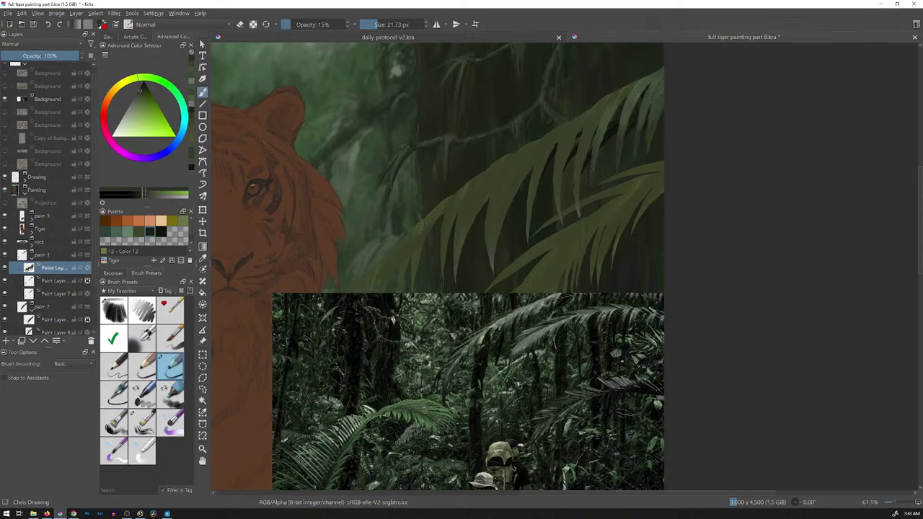
{"action": "left_click", "coordinate": [143, 90]}
Blend greens sampled from the painted leaflets over the upper frond's top edge and its neighbouring leaflets
{"action": "left_click", "coordinate": [645, 141], "text": "ctrl"}
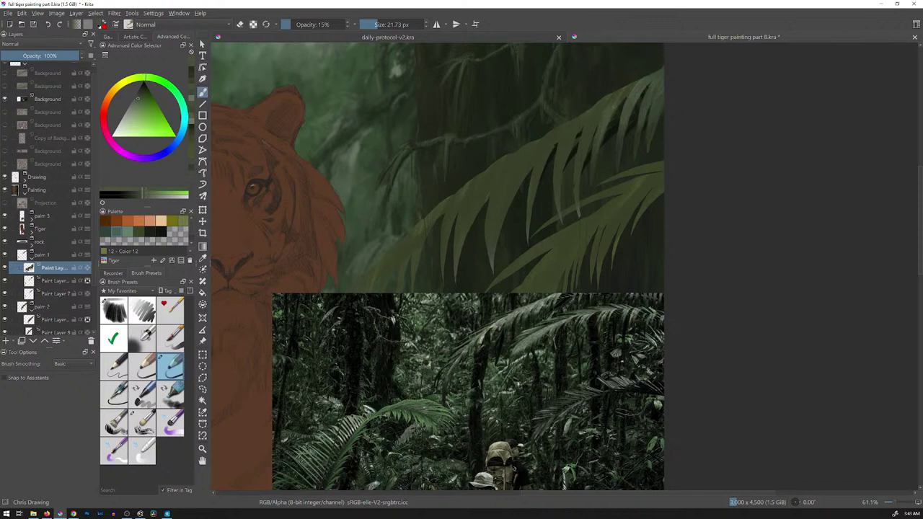
{"action": "left_click", "coordinate": [647, 89], "text": "ctrl"}
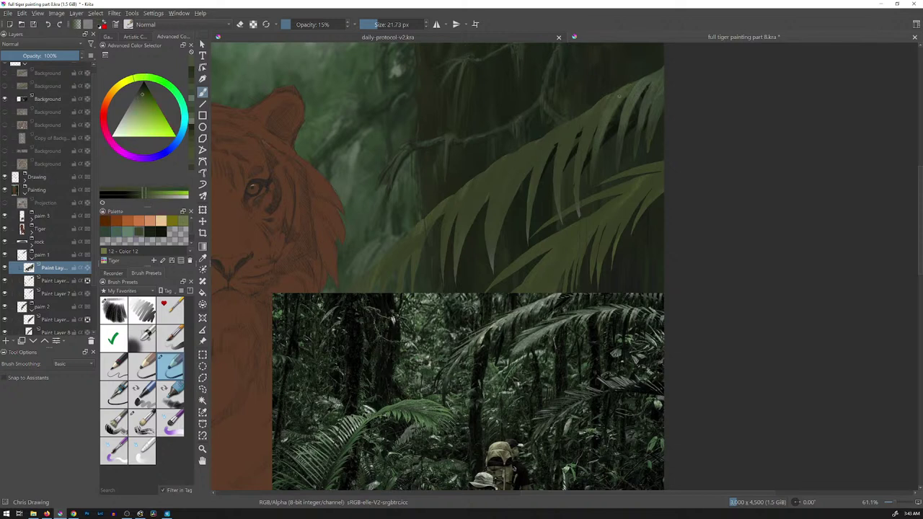
{"action": "left_click_drag", "start_coordinate": [623, 98], "coordinate": [629, 88]}
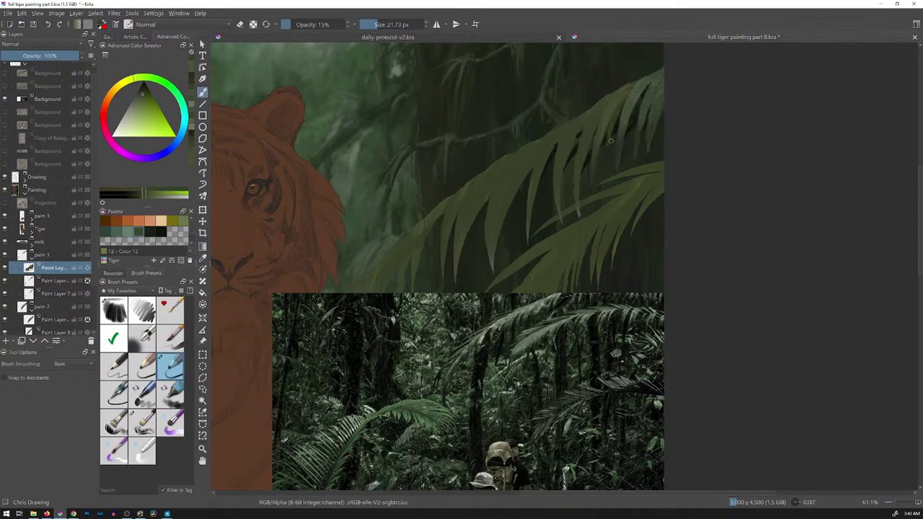
{"action": "left_click", "coordinate": [625, 110], "text": "ctrl"}
{"action": "left_click_drag", "start_coordinate": [618, 117], "coordinate": [608, 140]}
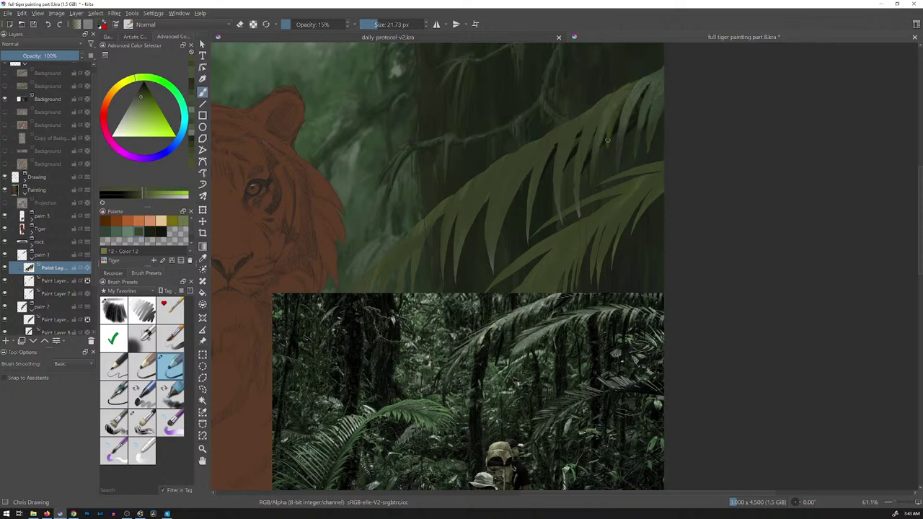
Reduce the brush size to 10.94 px and save a near-black olive as a new swatch in the Tiger palette
{"action": "key", "text": "bracketleft"}
{"action": "key", "text": "bracketleft"}
{"action": "key", "text": "bracketleft"}
{"action": "left_click", "coordinate": [639, 174], "text": "ctrl"}
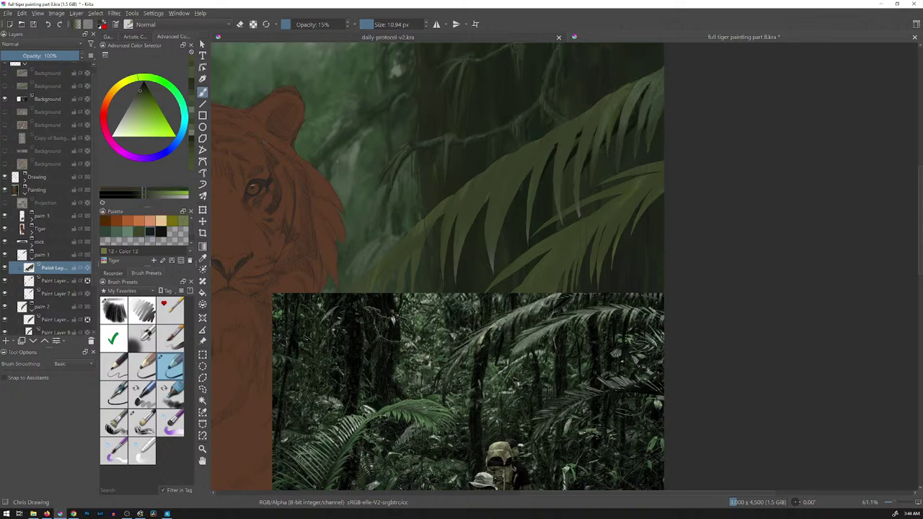
{"action": "left_click", "coordinate": [141, 90]}
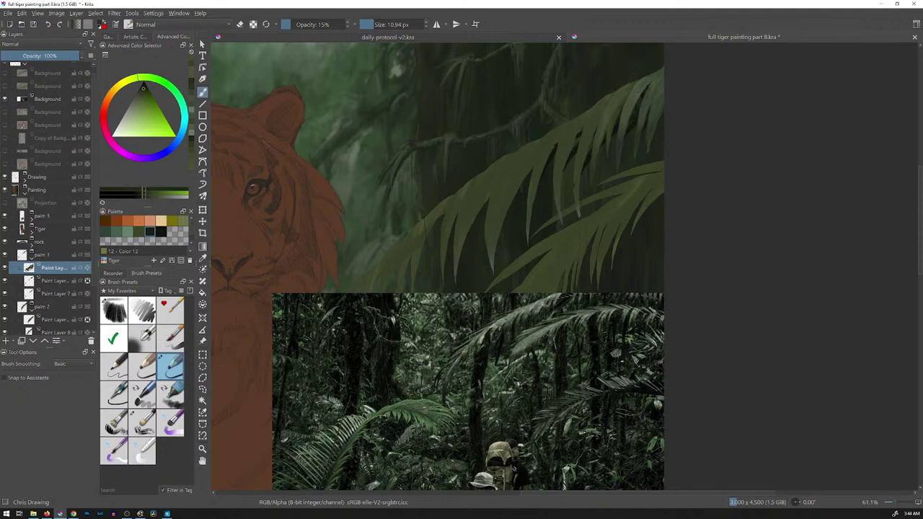
{"action": "left_click", "coordinate": [172, 231]}
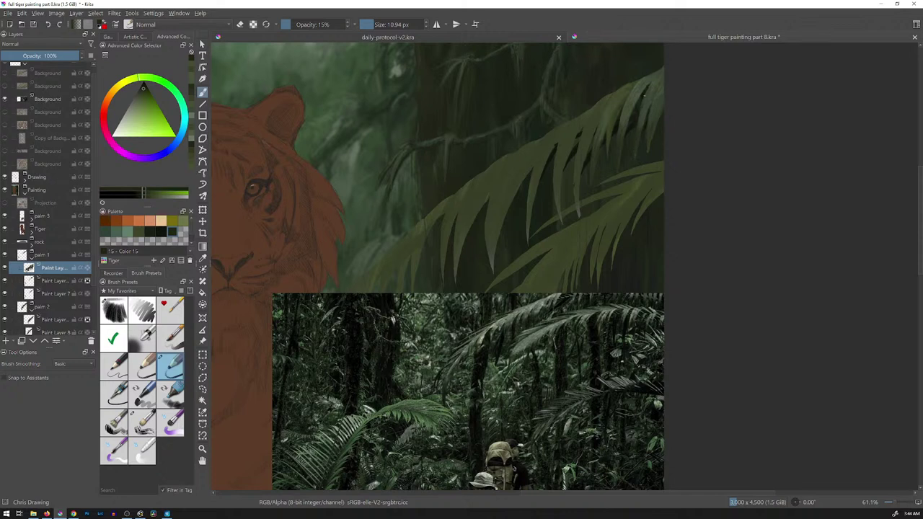
Deepen the shadows between the upper frond's leaflets with the near-black olive and lighten its middle leaflets with sampled gray-green at 29.01 px
{"action": "left_click_drag", "start_coordinate": [637, 132], "coordinate": [635, 142]}
{"action": "left_click", "coordinate": [660, 122], "text": "ctrl"}
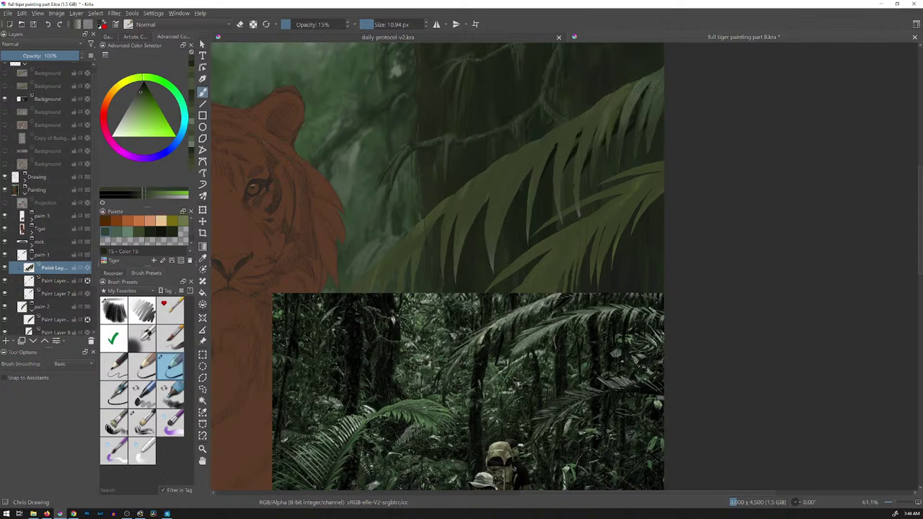
{"action": "left_click", "coordinate": [171, 231]}
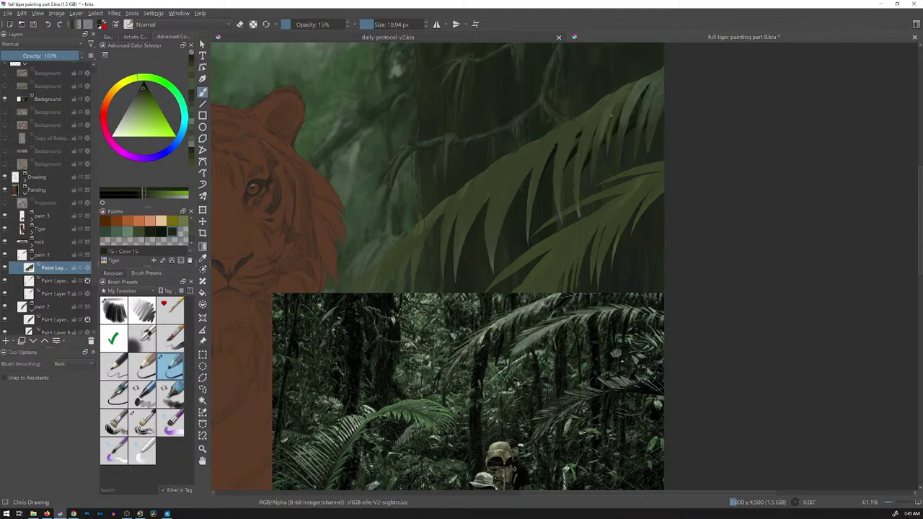
{"action": "left_click", "coordinate": [656, 111], "text": "ctrl"}
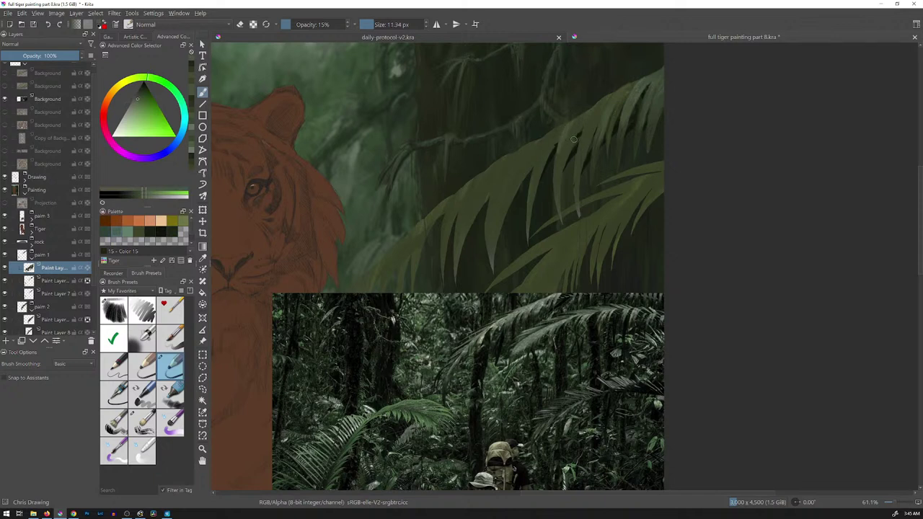
{"action": "left_click_drag", "start_coordinate": [574, 139], "coordinate": [582, 138], "text": "shift"}
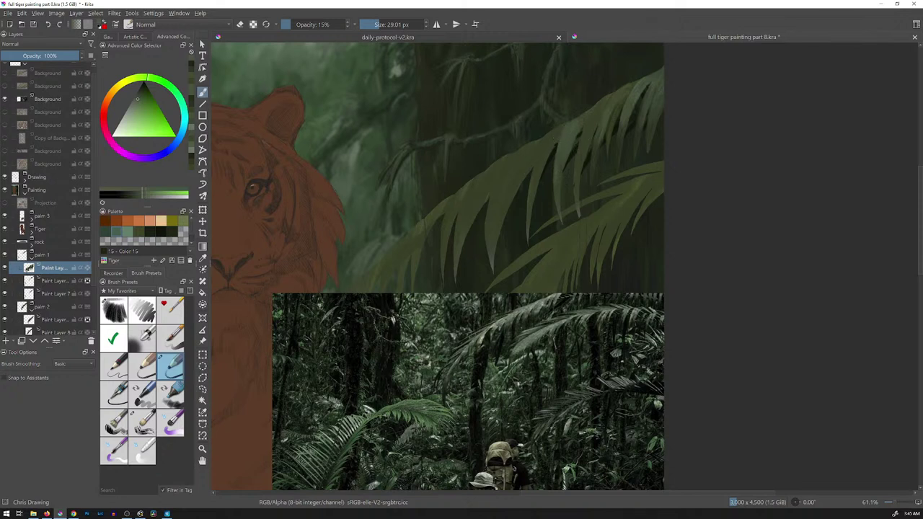
Pick dark olive swatches from the Tiger palette and shade the upper frond's middle leaflets, reducing the brush size to 17.50 px
{"action": "left_click", "coordinate": [135, 37]}
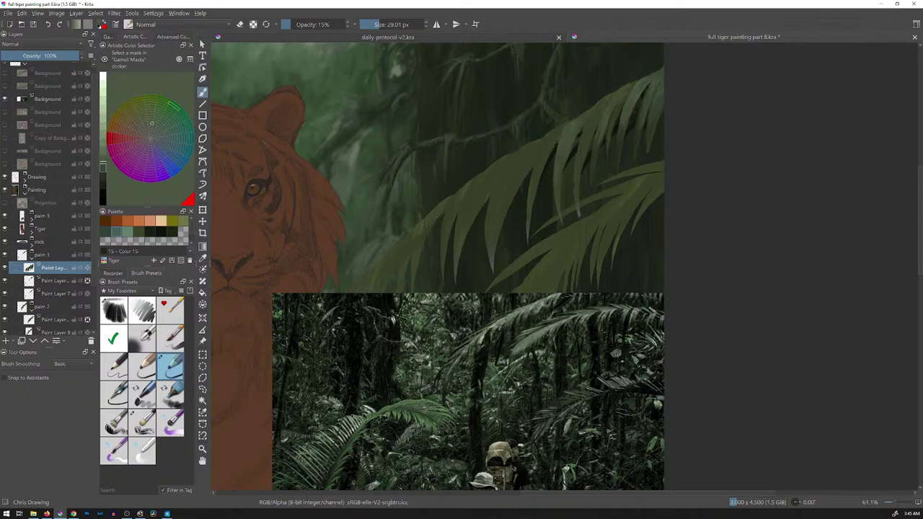
{"action": "left_click", "coordinate": [173, 37]}
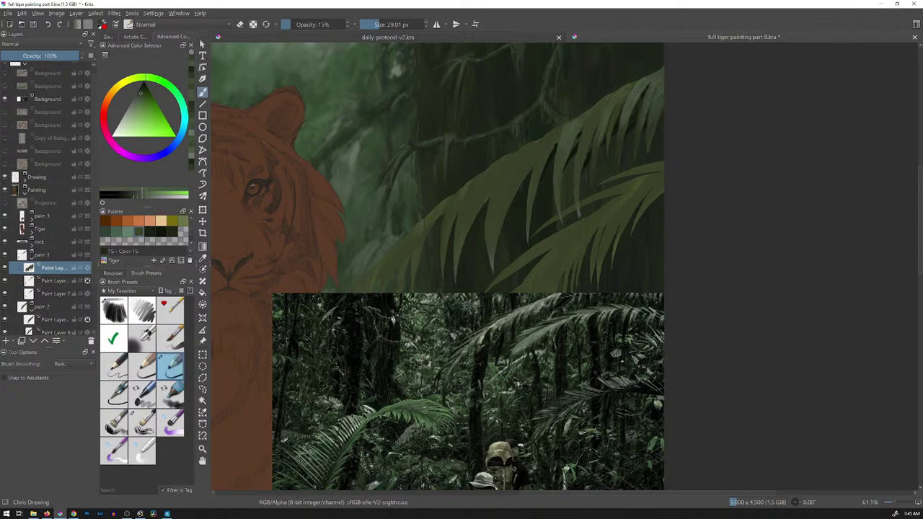
{"action": "left_click", "coordinate": [171, 231]}
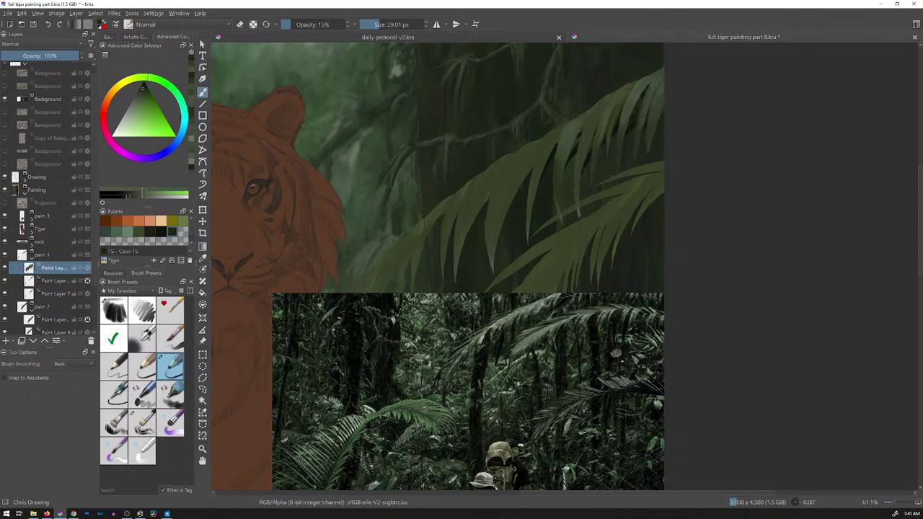
{"action": "left_click", "coordinate": [150, 231]}
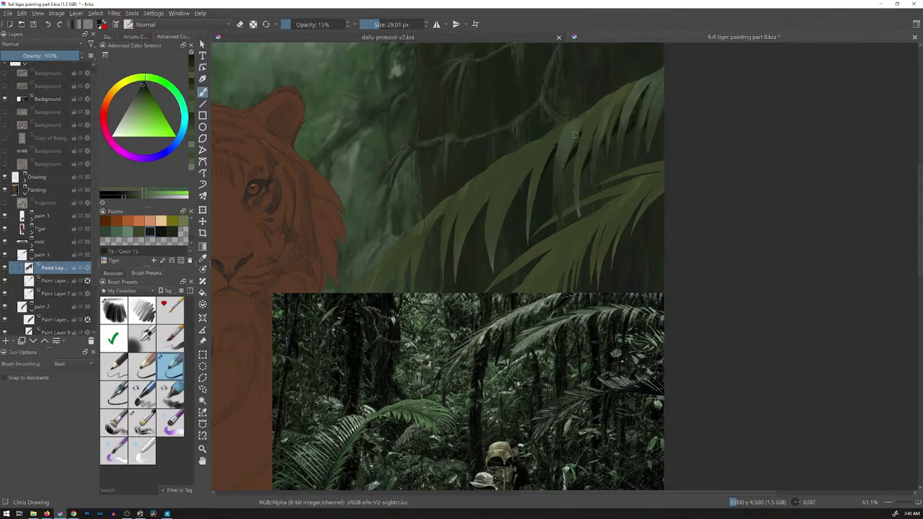
{"action": "left_click", "coordinate": [129, 195]}
{"action": "left_click_drag", "start_coordinate": [582, 198], "coordinate": [576, 198]}
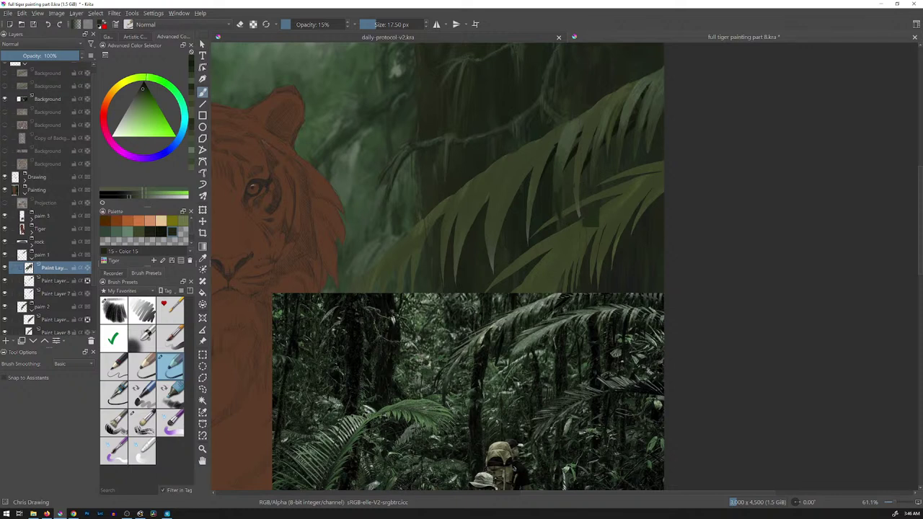
Blend the long middle leaflet and its tip with dark and mid greens sampled from the surrounding shadow and leaflets
{"action": "left_click", "coordinate": [570, 199], "text": "ctrl"}
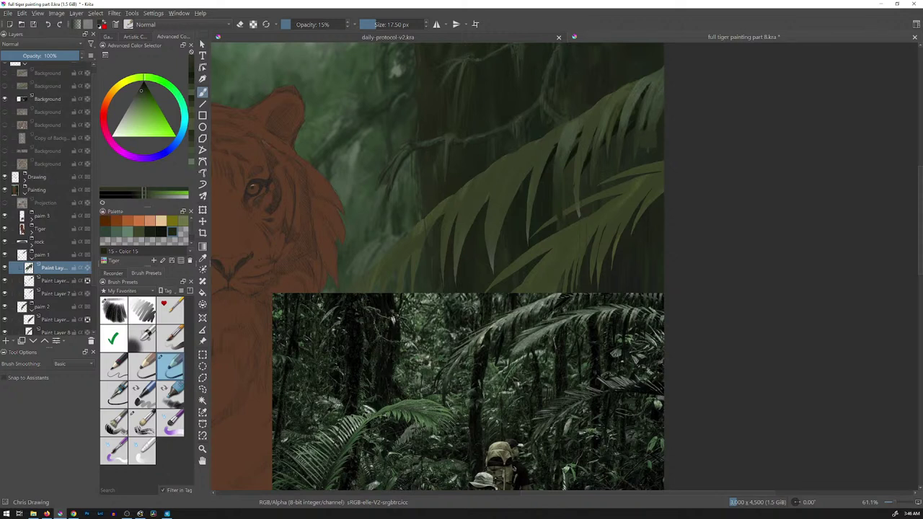
{"action": "left_click", "coordinate": [643, 144], "text": "ctrl"}
{"action": "left_click_drag", "start_coordinate": [561, 188], "coordinate": [577, 158]}
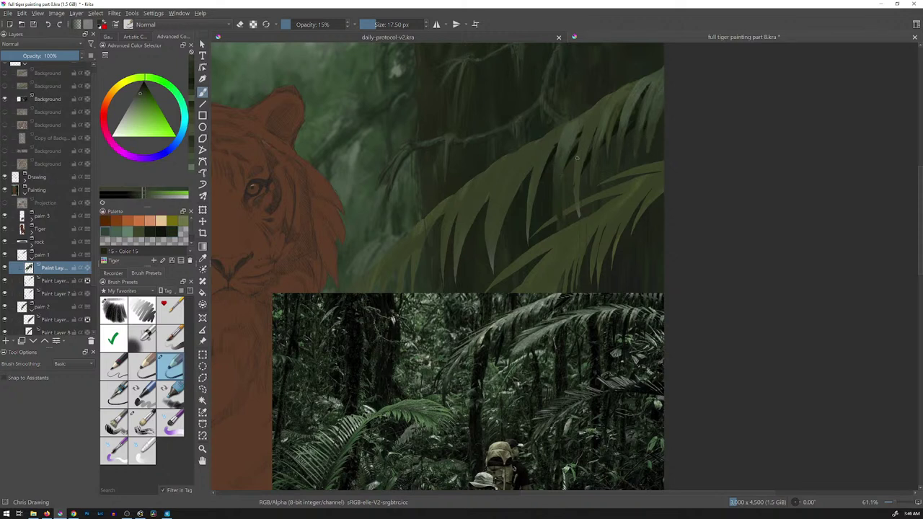
{"action": "left_click", "coordinate": [566, 209], "text": "ctrl"}
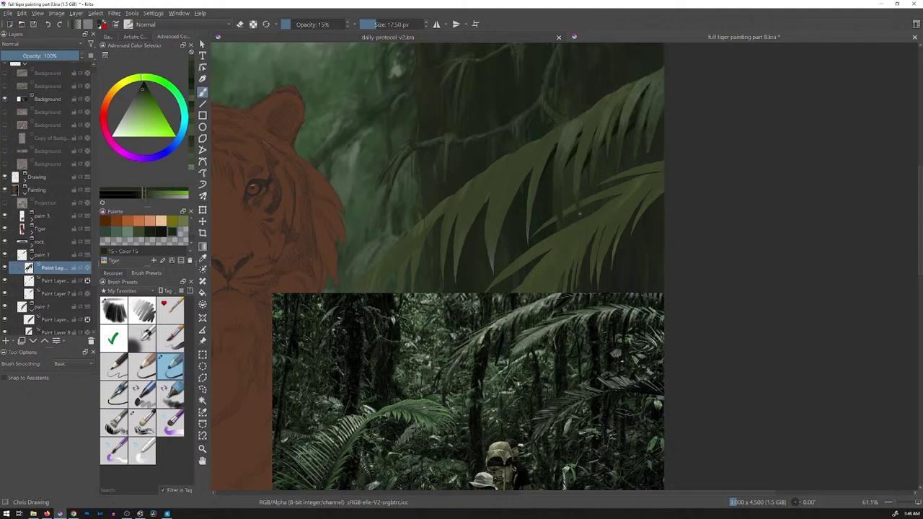
{"action": "left_click_drag", "start_coordinate": [580, 163], "coordinate": [576, 197]}
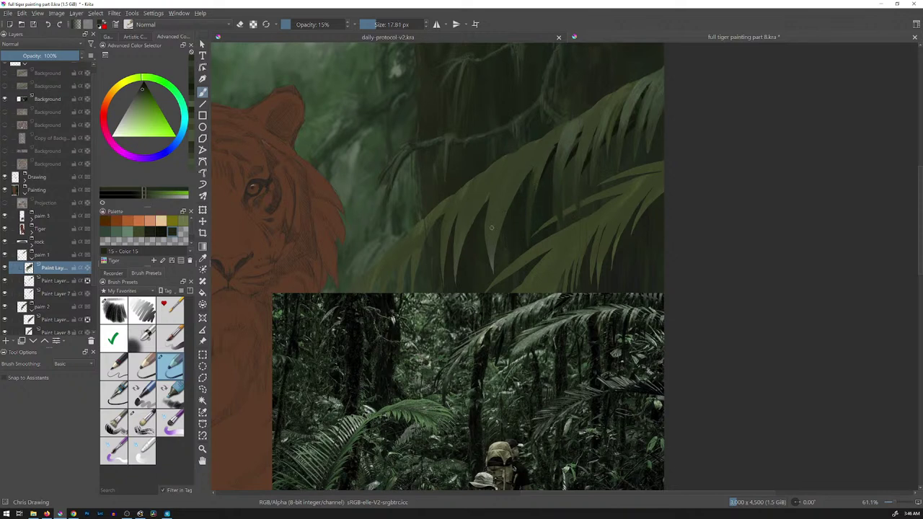
Enlarge the brush to 31.11 px and darken the broad lower leaflets of the upper frond with long dark olive strokes
{"action": "mouse_move", "coordinate": [494, 228]}
{"action": "left_mouse_down", "text": "shift"}
{"action": "mouse_move", "coordinate": [488, 244]}
{"action": "mouse_move", "coordinate": [495, 207]}
{"action": "mouse_move", "coordinate": [500, 217]}
{"action": "left_mouse_up", "text": "shift"}
{"action": "key", "text": "bracketright"}
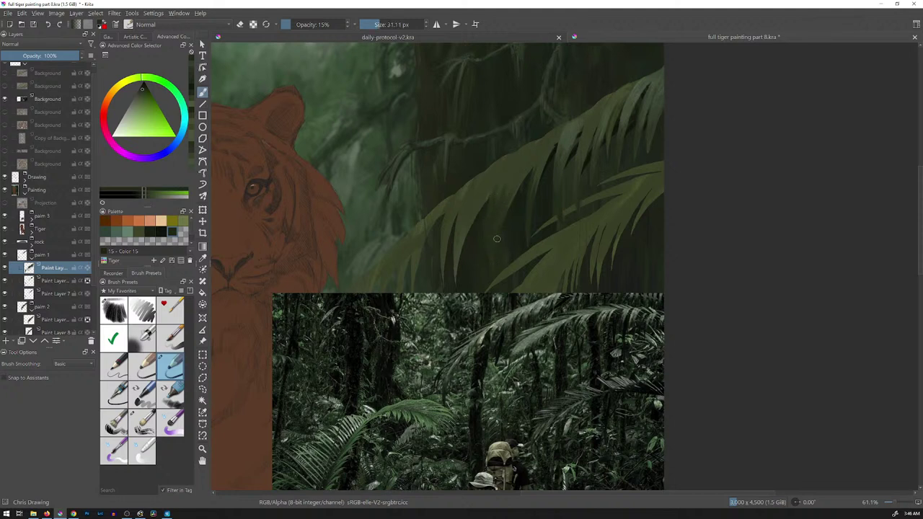
{"action": "left_click_drag", "start_coordinate": [453, 280], "coordinate": [460, 213]}
{"action": "left_click_drag", "start_coordinate": [458, 274], "coordinate": [470, 199]}
{"action": "left_click_drag", "start_coordinate": [456, 251], "coordinate": [478, 205]}
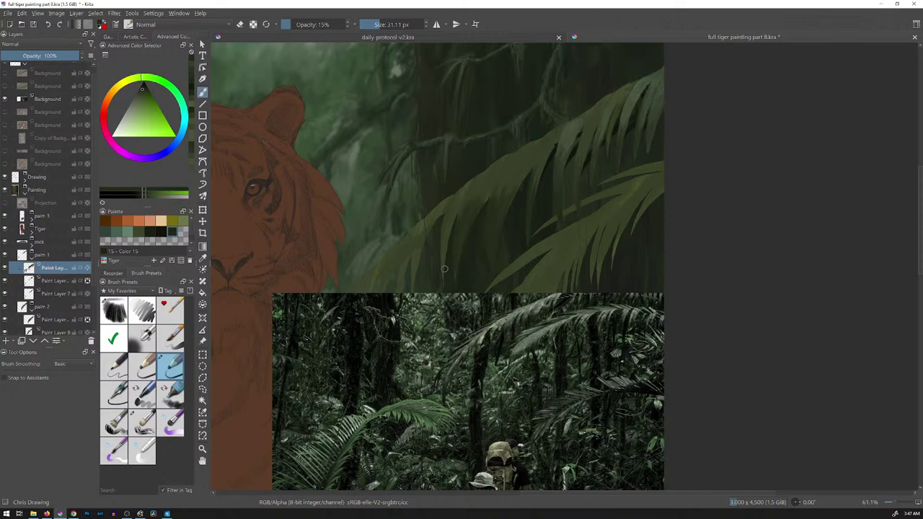
{"action": "left_click_drag", "start_coordinate": [445, 289], "coordinate": [449, 200]}
Glaze sampled muted green over the upper frond's broad leaflets and fade their lower tips with dark olive sampled from the shadows
{"action": "left_click", "coordinate": [594, 180], "text": "ctrl"}
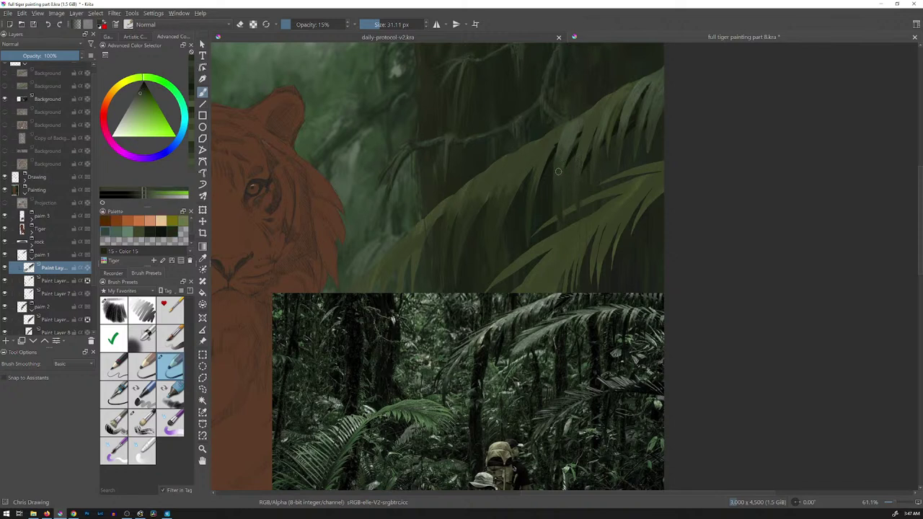
{"action": "left_click_drag", "start_coordinate": [539, 162], "coordinate": [529, 198]}
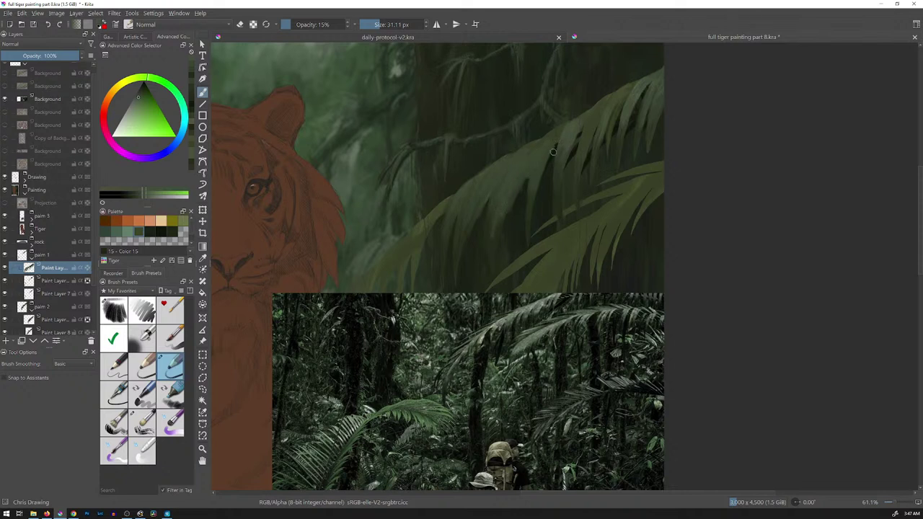
{"action": "left_click", "coordinate": [509, 250], "text": "ctrl"}
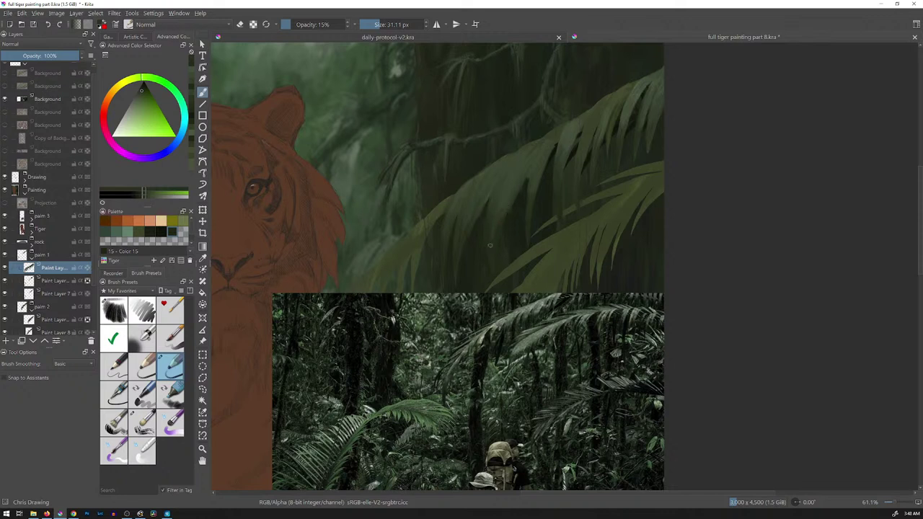
{"action": "left_click", "coordinate": [514, 261], "text": "ctrl"}
{"action": "left_click_drag", "start_coordinate": [494, 248], "coordinate": [492, 242]}
Model the broad lower leaflets with gray-green sampled from the middle leaflets and dark olive sampled from the shadows beside them
{"action": "left_click", "coordinate": [566, 129], "text": "ctrl"}
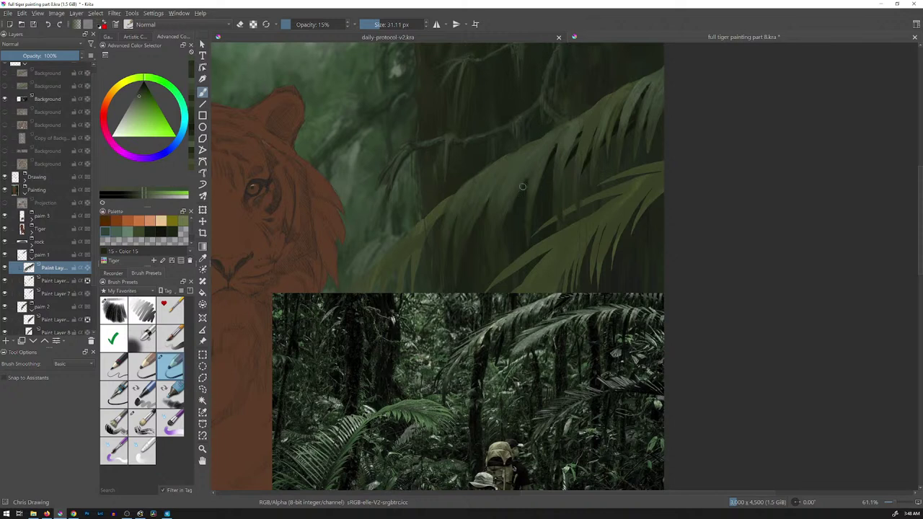
{"action": "left_click", "coordinate": [508, 209], "text": "ctrl"}
{"action": "left_click", "coordinate": [527, 227], "text": "ctrl"}
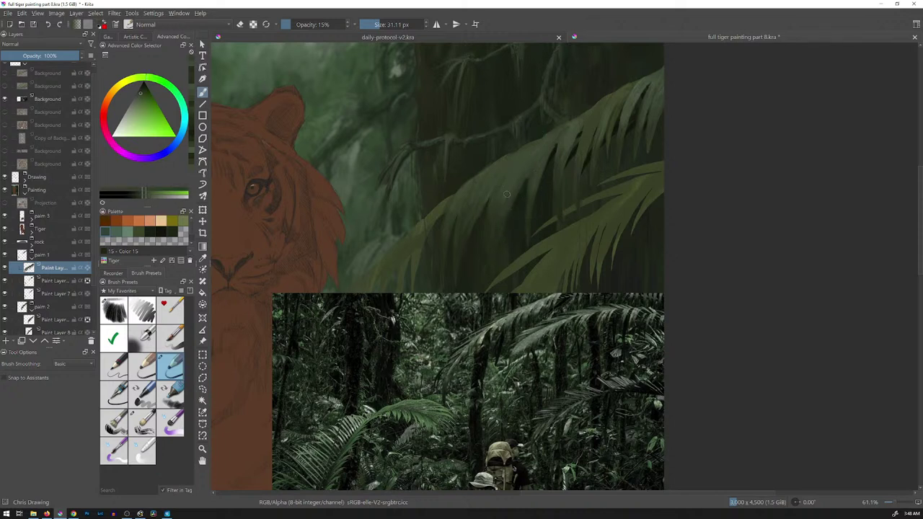
{"action": "left_click", "coordinate": [545, 222], "text": "ctrl"}
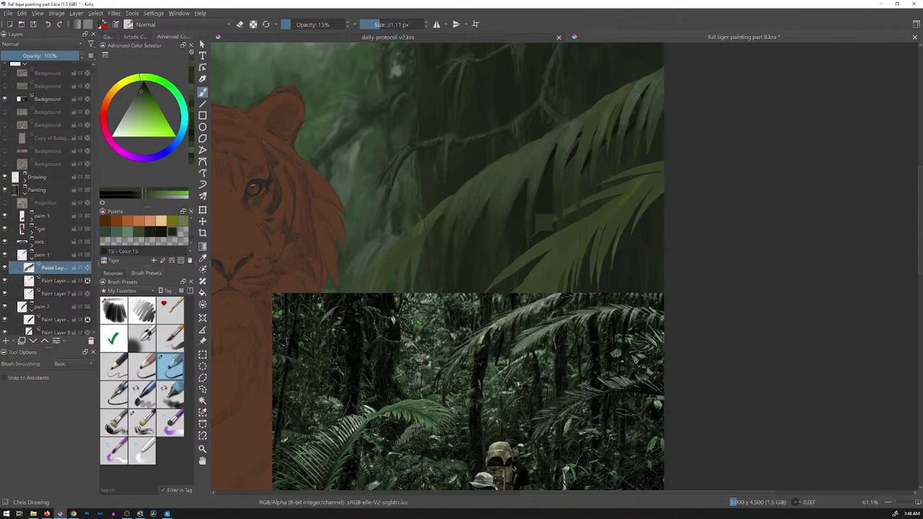
{"action": "left_click_drag", "start_coordinate": [491, 227], "coordinate": [495, 218]}
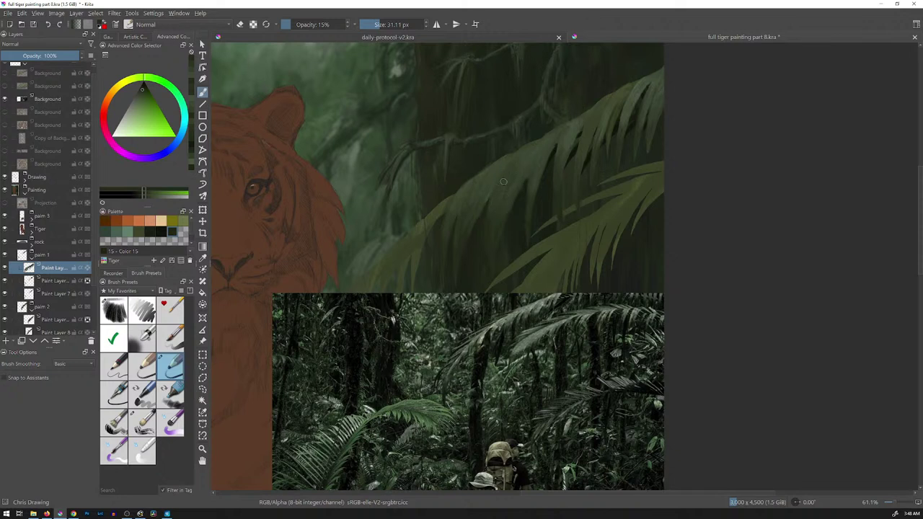
Soften the upper frond's top edge with sampled gray-green and deepen the dark gap between its broad and middle leaflets
{"action": "left_click", "coordinate": [533, 189], "text": "ctrl"}
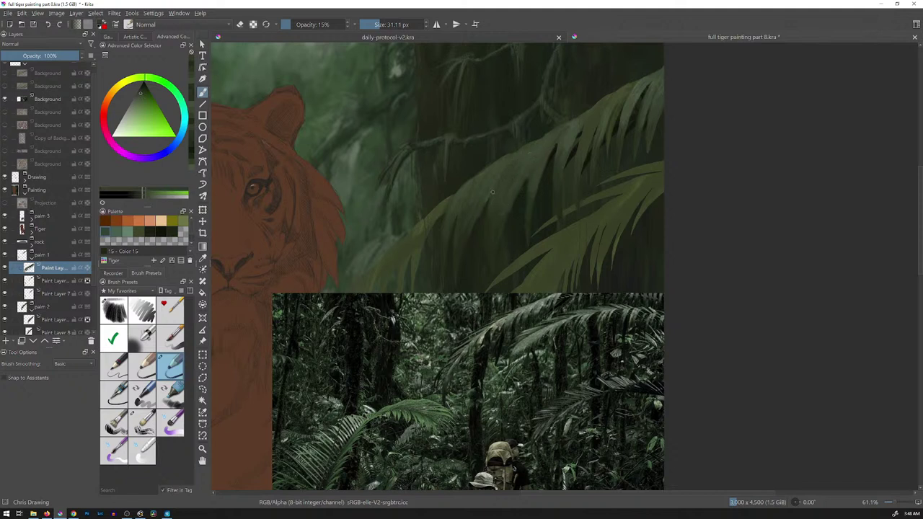
{"action": "left_click", "coordinate": [533, 154], "text": "ctrl"}
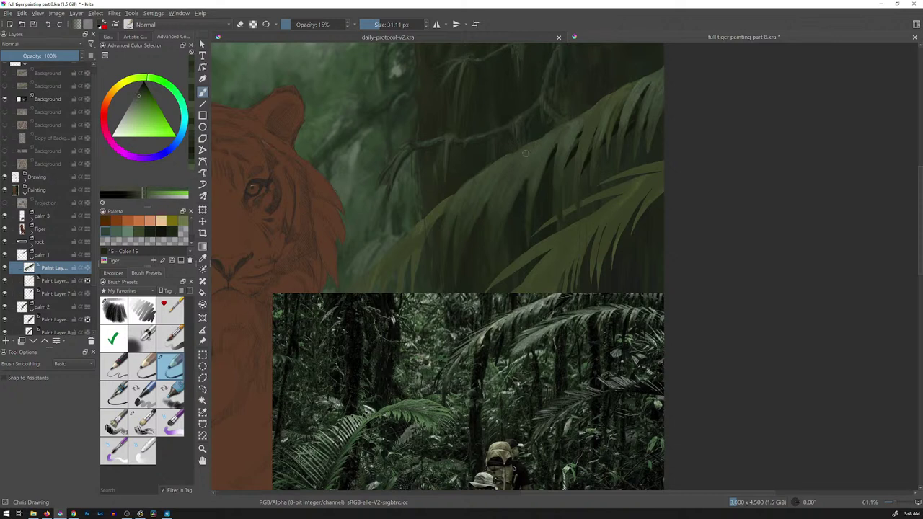
{"action": "left_click_drag", "start_coordinate": [526, 152], "coordinate": [521, 156]}
{"action": "left_click", "coordinate": [494, 232], "text": "ctrl"}
{"action": "left_click_drag", "start_coordinate": [533, 200], "coordinate": [527, 227]}
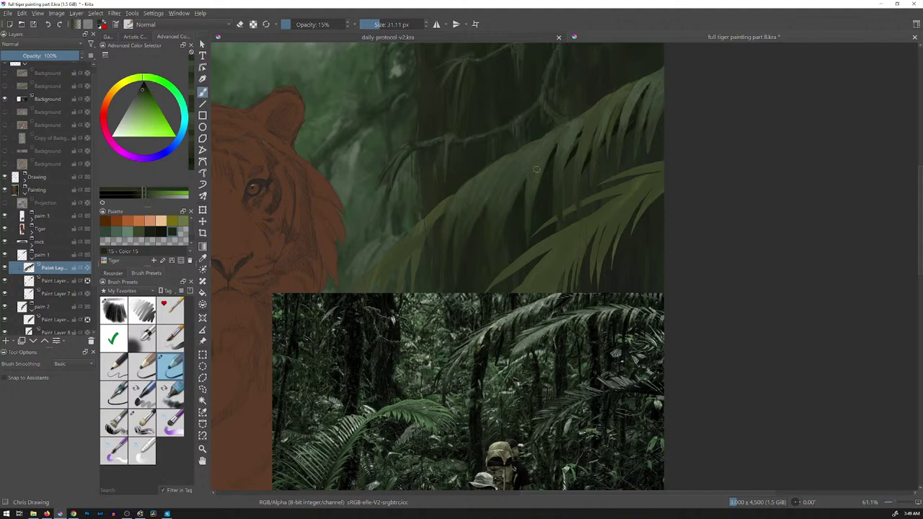
{"action": "left_click_drag", "start_coordinate": [537, 169], "coordinate": [529, 224]}
Lighten the upper frond's middle leaflets with pale gray-green sampled from its outer leaflets, refining with an 18.43 px brush
{"action": "left_click", "coordinate": [609, 130], "text": "ctrl"}
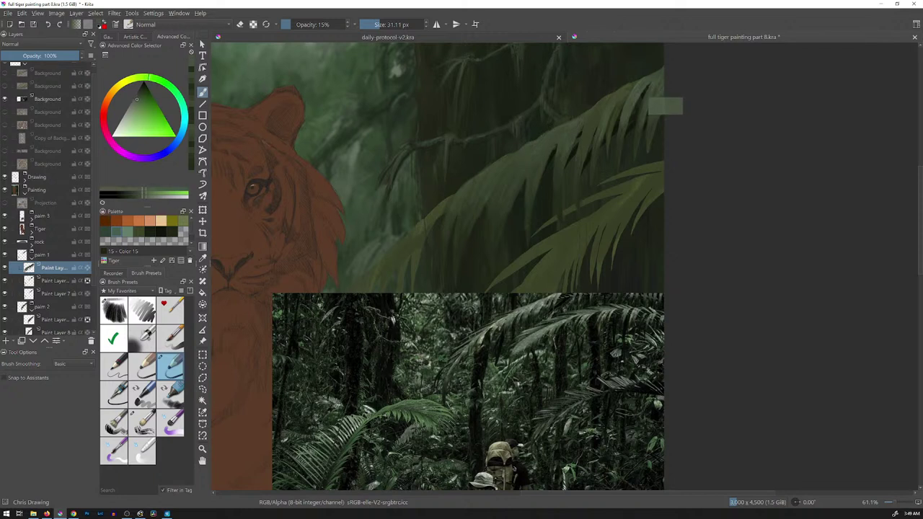
{"action": "left_click", "coordinate": [637, 86], "text": "ctrl"}
{"action": "left_click_drag", "start_coordinate": [591, 133], "coordinate": [585, 133]}
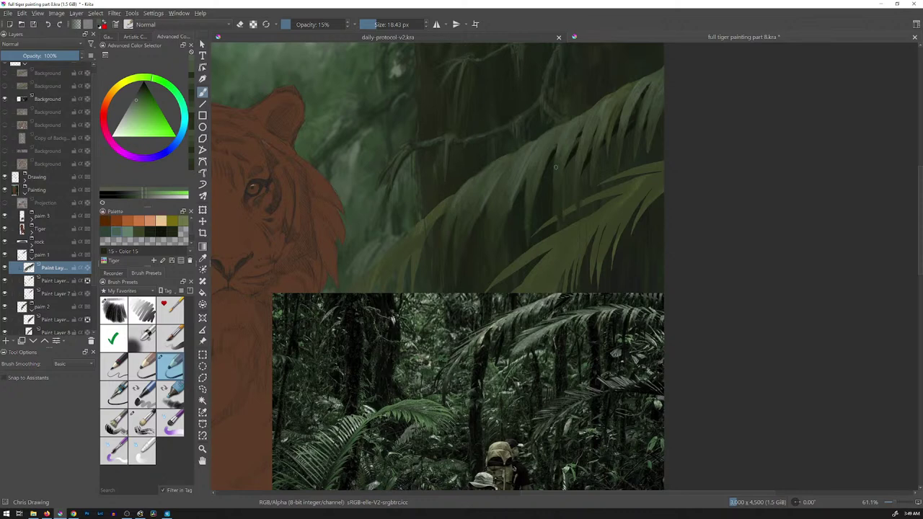
Hide the jungle reference photo to examine the fronds in the whole painting, and show the photo again
{"action": "left_click", "coordinate": [5, 98]}
{"action": "scroll", "coordinate": [600, 221], "scroll_direction": "down", "scroll_amount": 5}
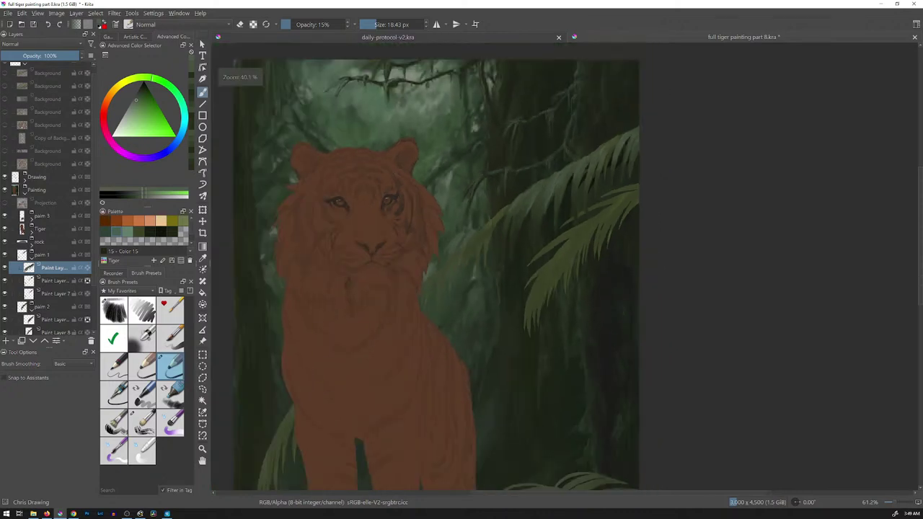
{"action": "scroll", "coordinate": [600, 221], "scroll_direction": "up", "scroll_amount": 3}
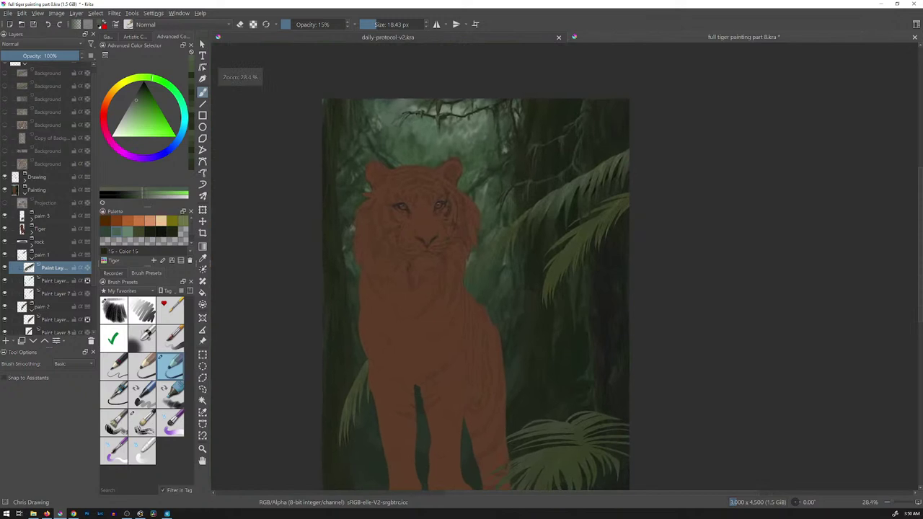
{"action": "scroll", "coordinate": [591, 210], "scroll_direction": "down", "scroll_amount": 1}
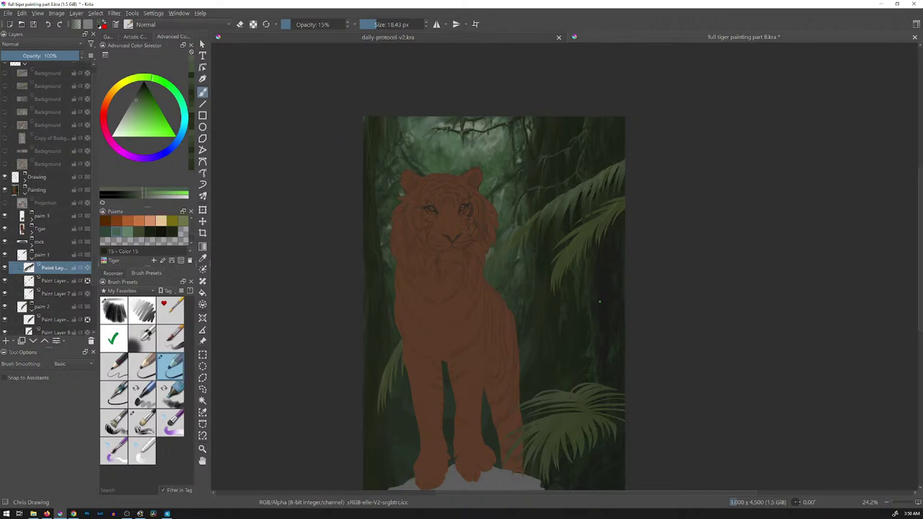
{"action": "left_click", "coordinate": [5, 99]}
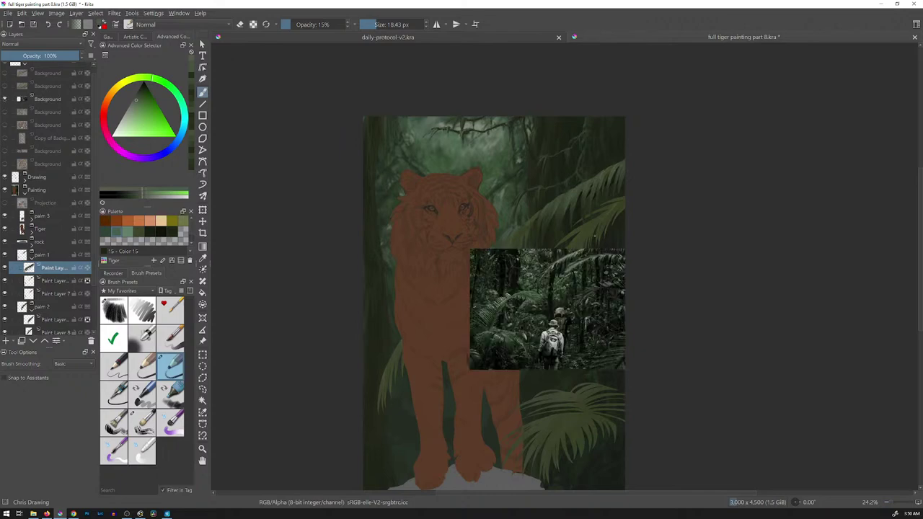
{"action": "left_click_drag", "start_coordinate": [588, 268], "coordinate": [589, 209]}
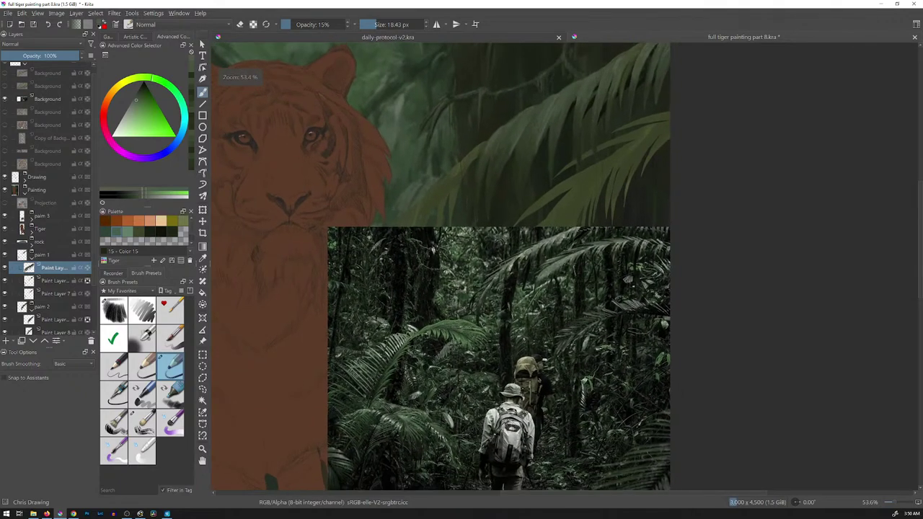
Move the jungle reference photo's layer down and toward the tiger to uncover more of the palm fronds
{"action": "left_click", "coordinate": [49, 99]}
{"action": "key", "text": "t"}
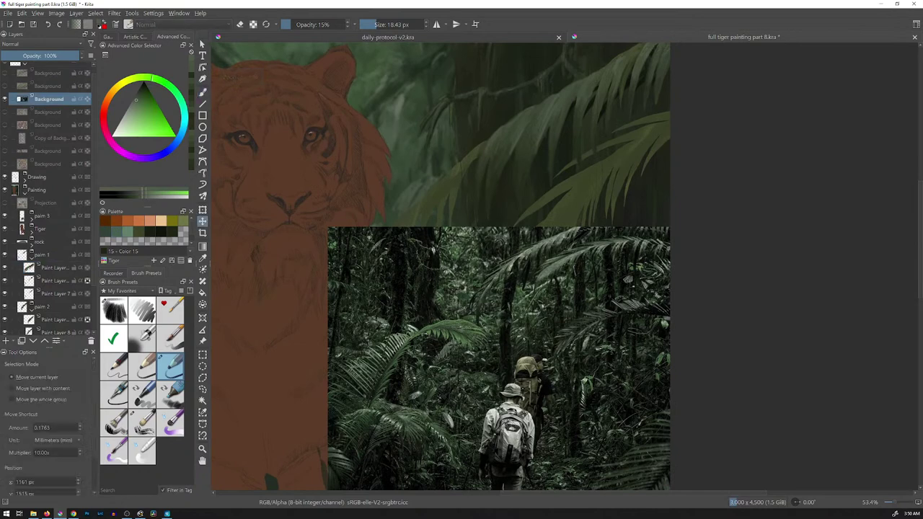
{"action": "left_click_drag", "start_coordinate": [505, 318], "coordinate": [471, 373]}
{"action": "left_click_drag", "start_coordinate": [484, 409], "coordinate": [475, 426]}
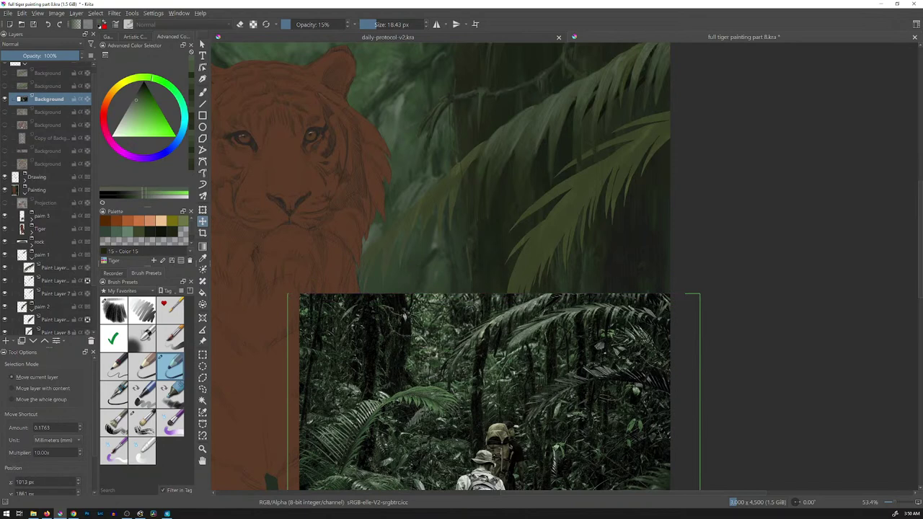
Return to the paint layer in the palm 1 group and darken the upper frond's lower leaflets with sampled dark olive
{"action": "left_click", "coordinate": [54, 268]}
{"action": "left_click_drag", "start_coordinate": [476, 303], "coordinate": [521, 263]}
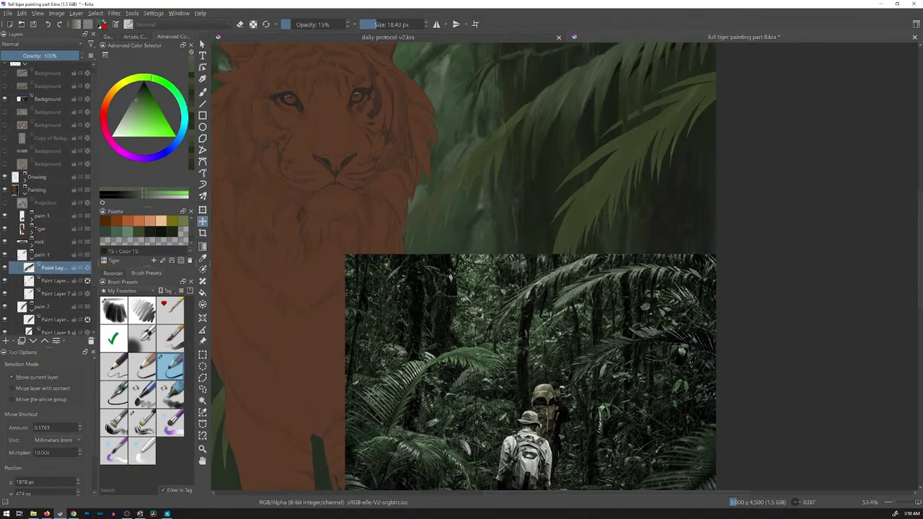
{"action": "key", "text": "b"}
{"action": "left_click", "coordinate": [538, 151], "text": "ctrl"}
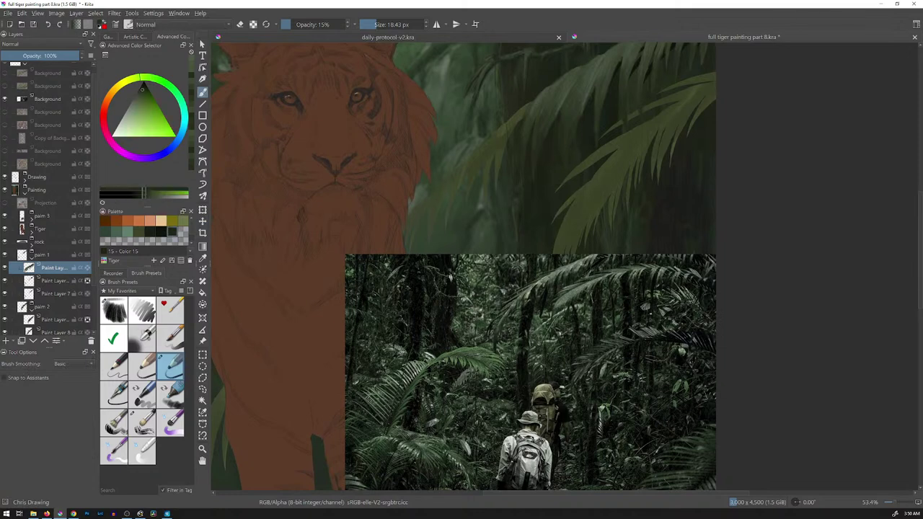
{"action": "left_click_drag", "start_coordinate": [499, 146], "coordinate": [496, 176]}
{"action": "left_click_drag", "start_coordinate": [505, 136], "coordinate": [482, 200]}
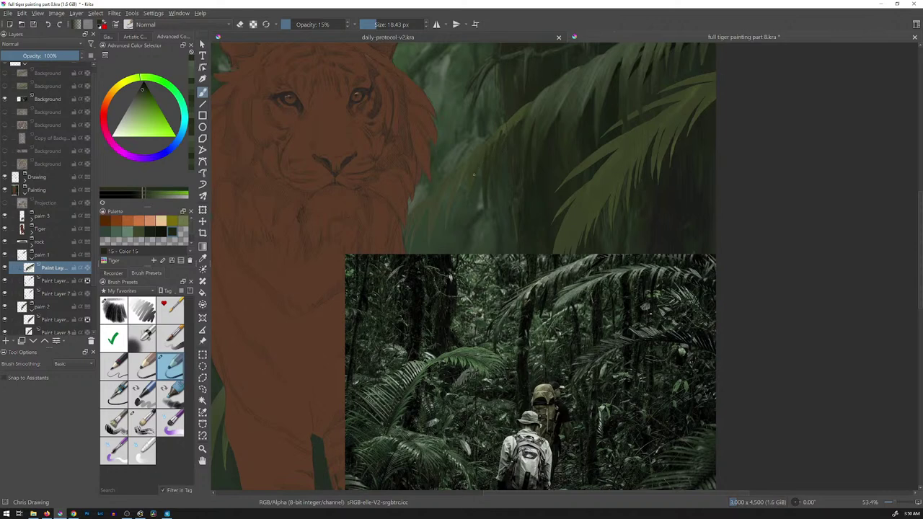
Shade the upper frond's narrow end leaflets beside the tiger's cheek with thin dark olive strokes
{"action": "left_click_drag", "start_coordinate": [473, 174], "coordinate": [470, 190]}
{"action": "left_click_drag", "start_coordinate": [468, 170], "coordinate": [459, 187]}
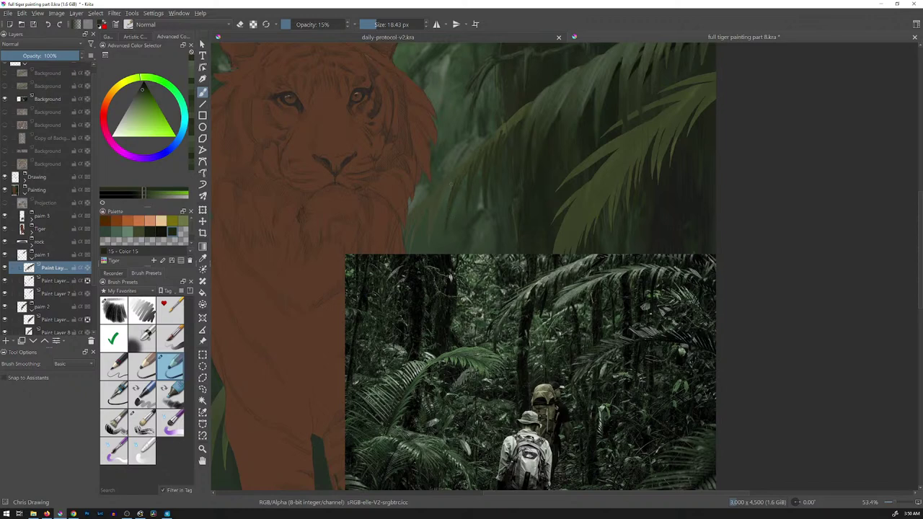
{"action": "left_click_drag", "start_coordinate": [435, 227], "coordinate": [429, 249]}
{"action": "left_click_drag", "start_coordinate": [439, 190], "coordinate": [430, 249]}
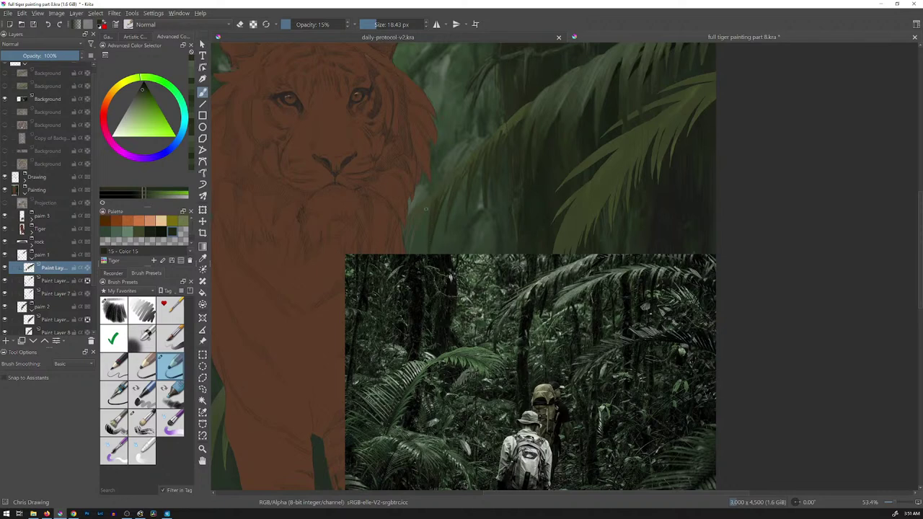
Extend the upper frond's drooping end leaflets beside the tiger's chest and shade them with sampled dark olive greens
{"action": "left_click_drag", "start_coordinate": [413, 244], "coordinate": [408, 268]}
{"action": "left_click_drag", "start_coordinate": [412, 229], "coordinate": [412, 248]}
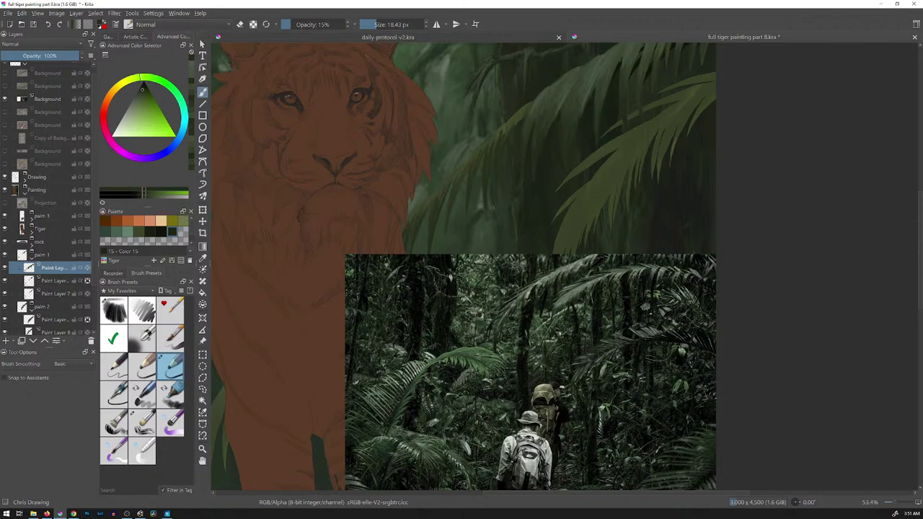
{"action": "left_click", "coordinate": [644, 109], "text": "ctrl"}
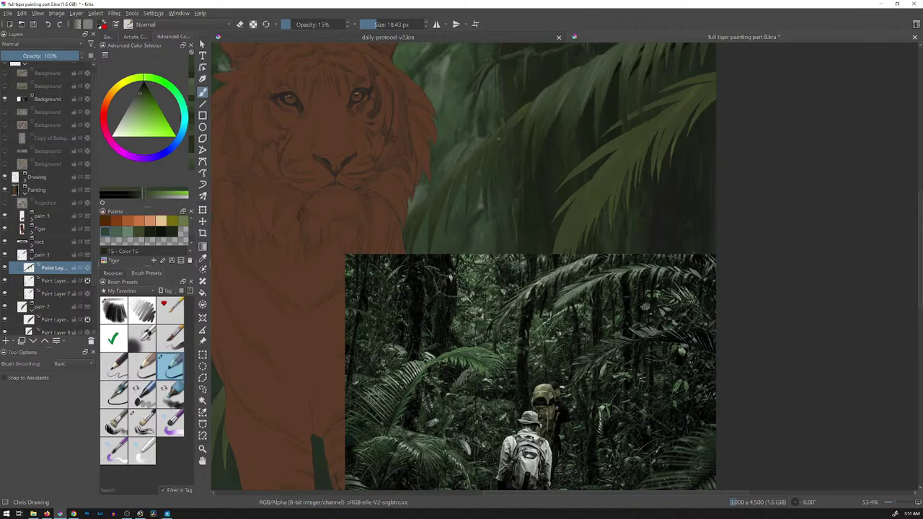
{"action": "left_click_drag", "start_coordinate": [621, 102], "coordinate": [640, 101]}
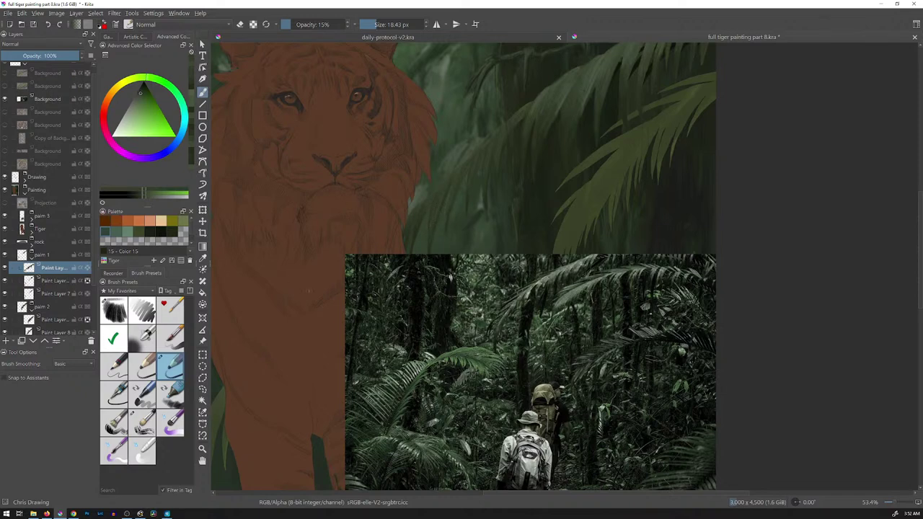
{"action": "left_click", "coordinate": [591, 179], "text": "ctrl"}
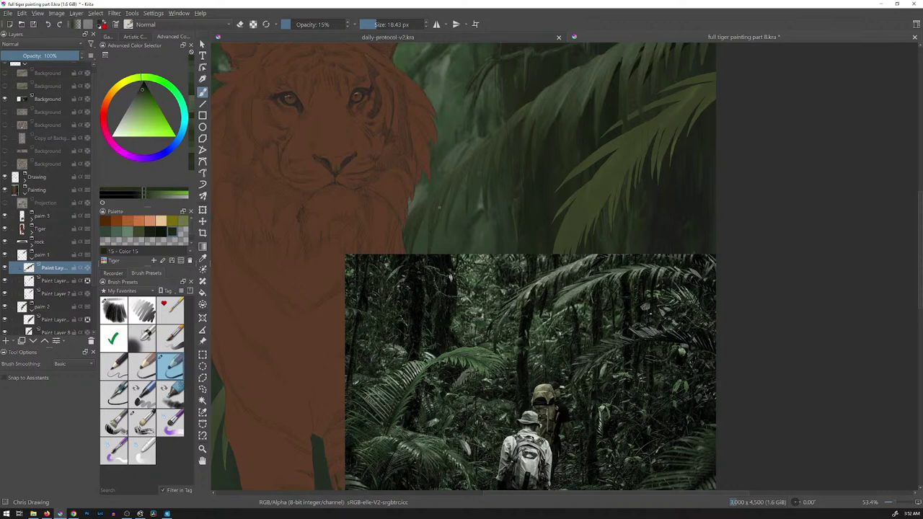
Refine the upper frond's middle leaflets with thin strokes, alternating sampled gray-green and dark olive
{"action": "left_click", "coordinate": [588, 114], "text": "ctrl"}
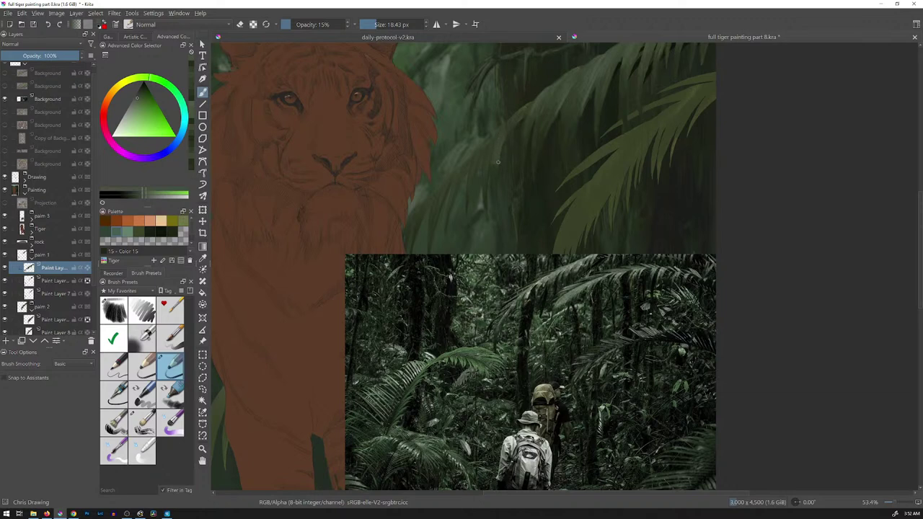
{"action": "left_click", "coordinate": [582, 142], "text": "ctrl"}
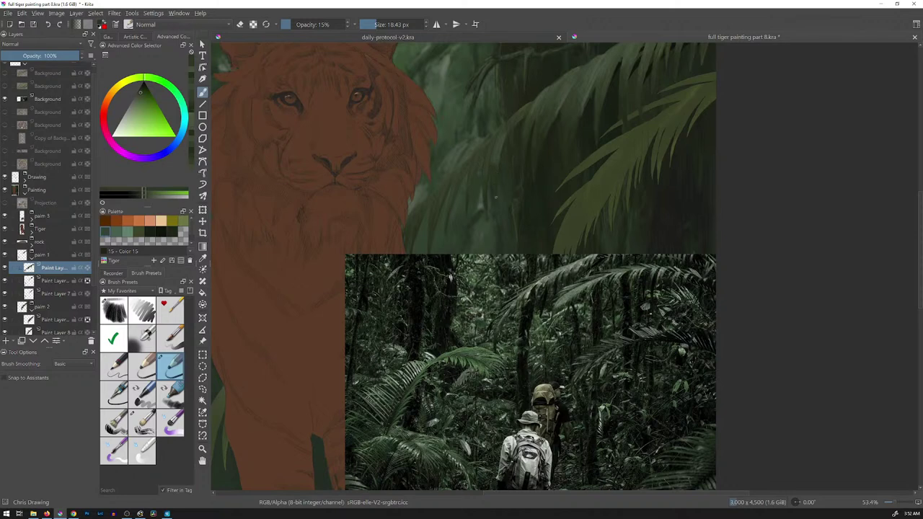
{"action": "left_click", "coordinate": [561, 123], "text": "ctrl"}
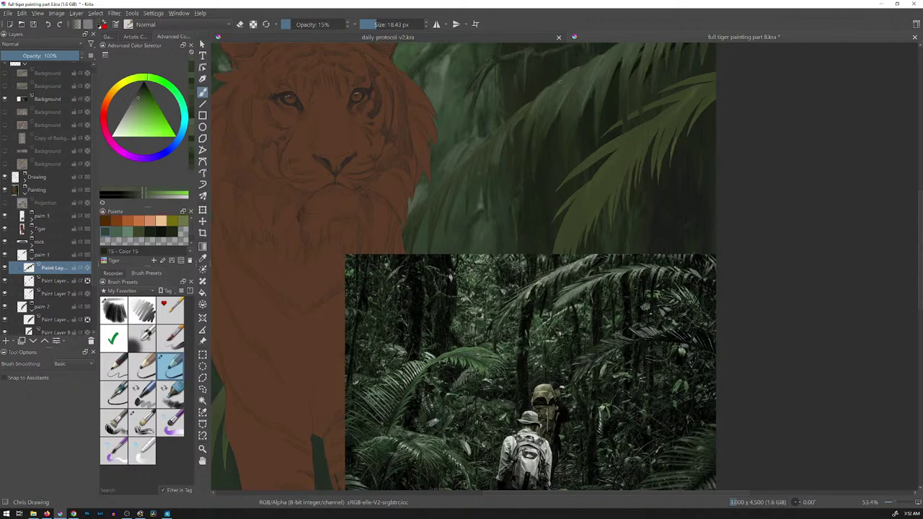
{"action": "left_click", "coordinate": [546, 129], "text": "ctrl"}
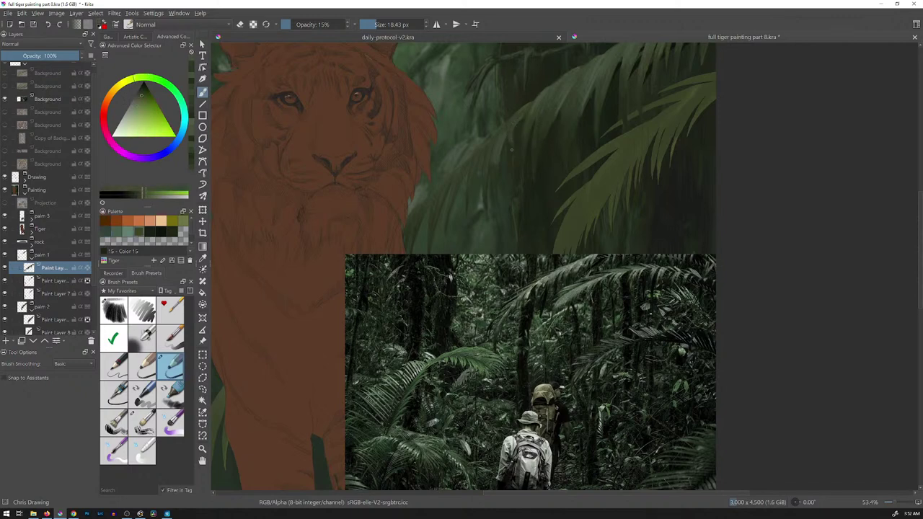
{"action": "left_click", "coordinate": [545, 166], "text": "ctrl"}
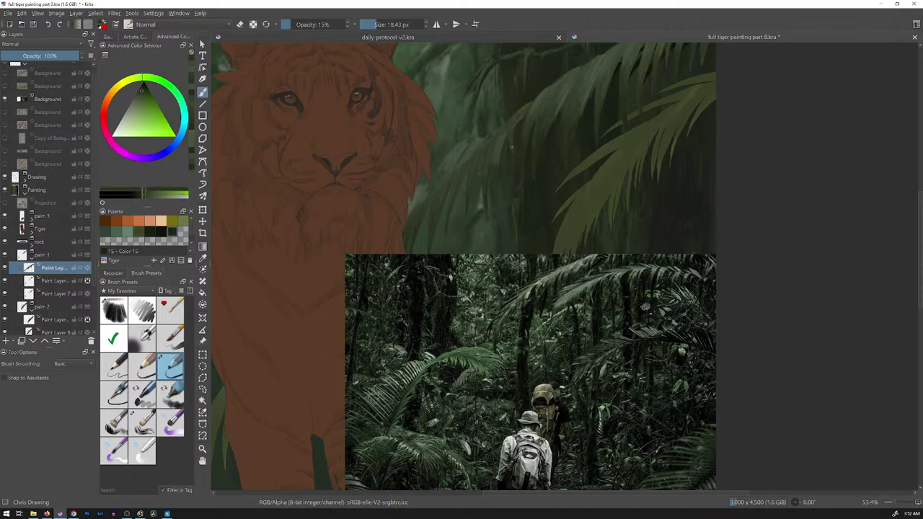
Paint muted gray-green strokes along the upper frond's outer leaflets near the tiger's cheek, using colors sampled from the frond
{"action": "left_click", "coordinate": [572, 110], "text": "ctrl"}
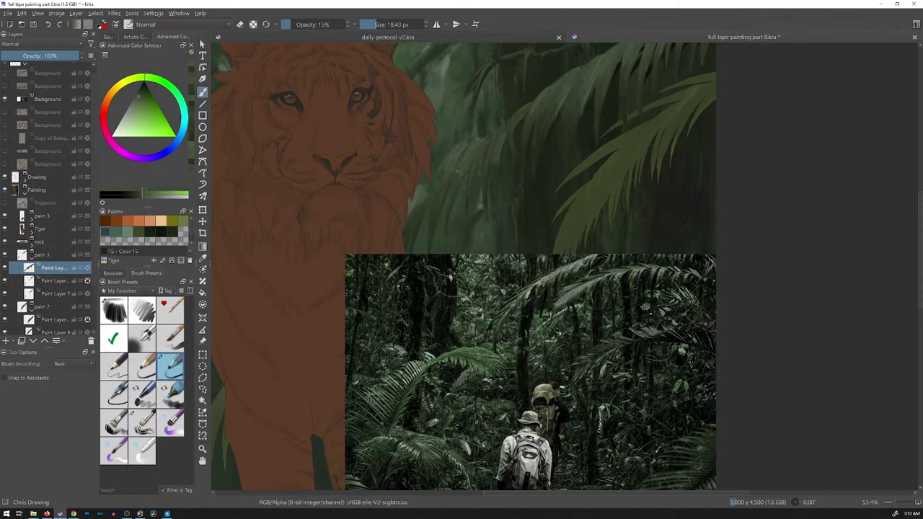
{"action": "left_click", "coordinate": [561, 106], "text": "ctrl"}
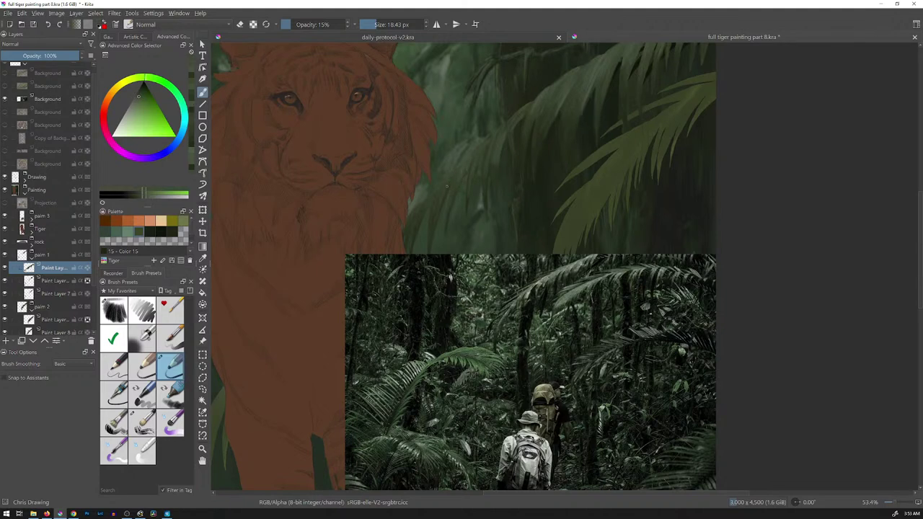
{"action": "left_click", "coordinate": [609, 93], "text": "ctrl"}
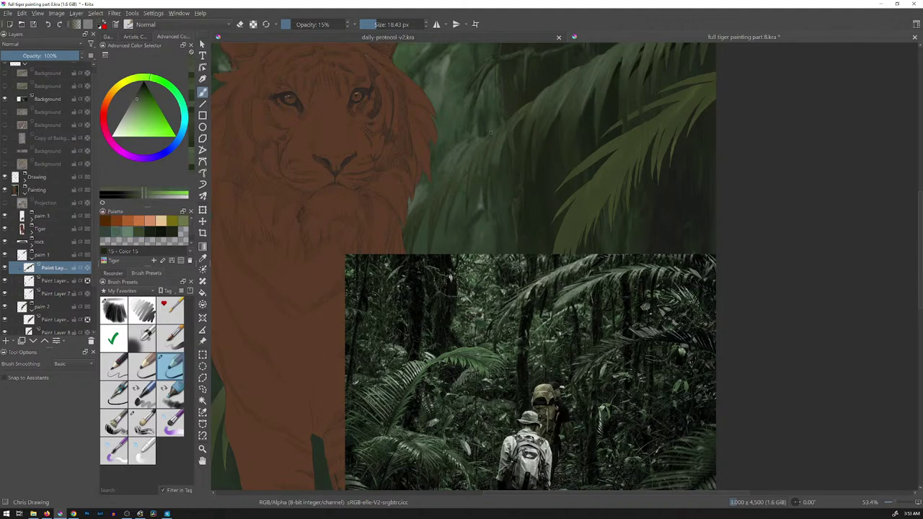
{"action": "left_click_drag", "start_coordinate": [469, 146], "coordinate": [445, 185]}
{"action": "left_click", "coordinate": [594, 134], "text": "ctrl"}
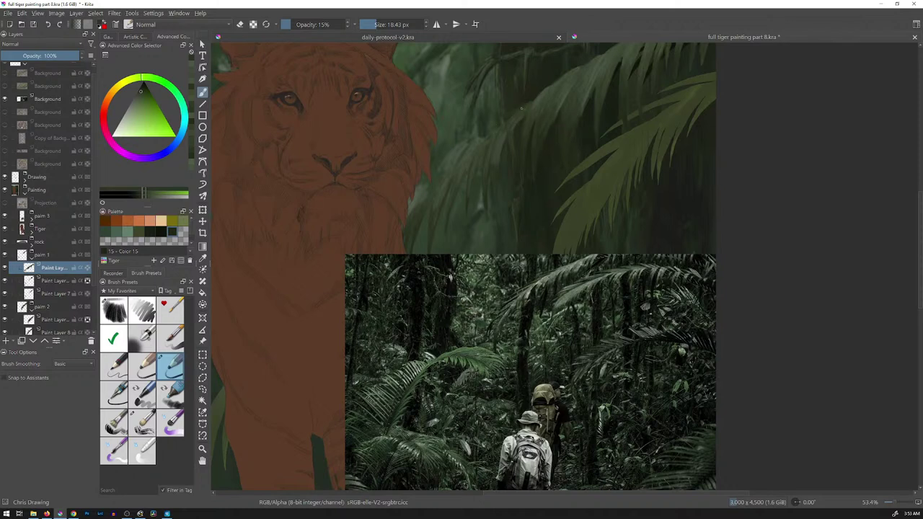
Blend the leaflet bases along the upper frond's central rib with sampled gray-green and dark olive strokes
{"action": "left_click", "coordinate": [557, 122], "text": "ctrl"}
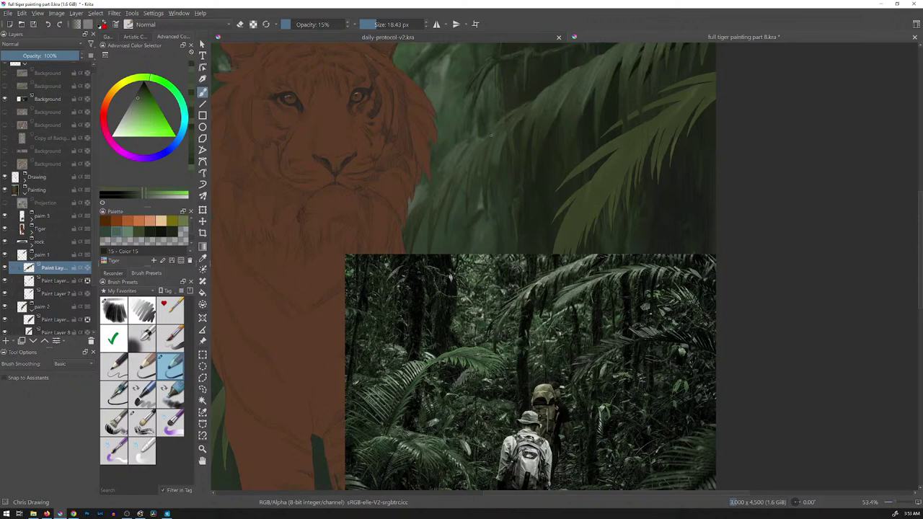
{"action": "left_click", "coordinate": [552, 167], "text": "ctrl"}
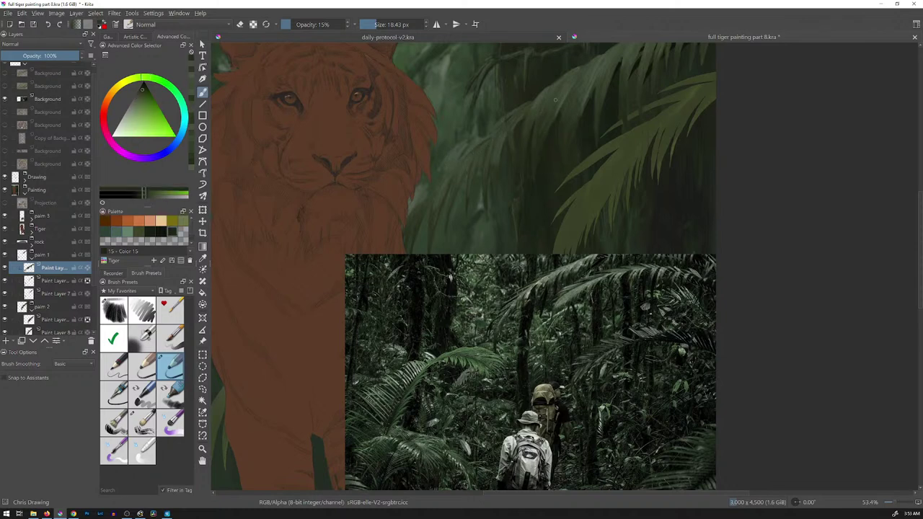
{"action": "left_click", "coordinate": [548, 133], "text": "ctrl"}
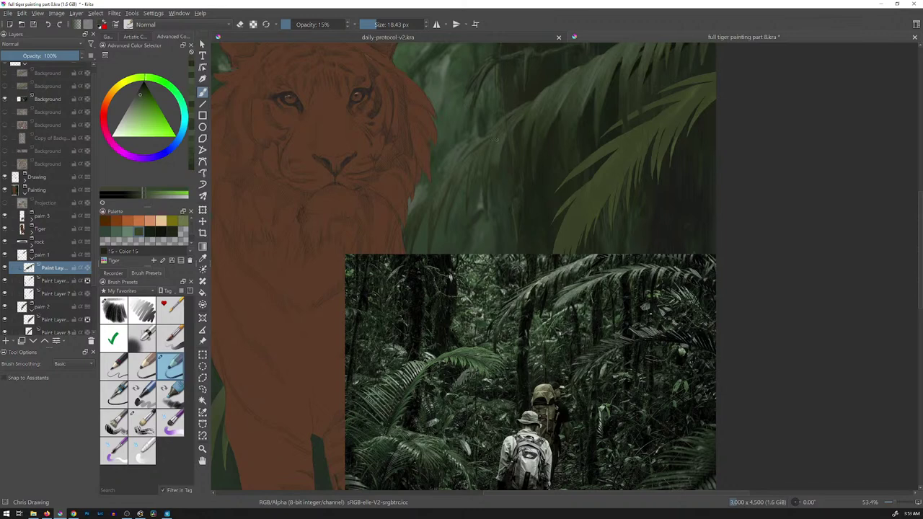
{"action": "left_click", "coordinate": [479, 152], "text": "ctrl"}
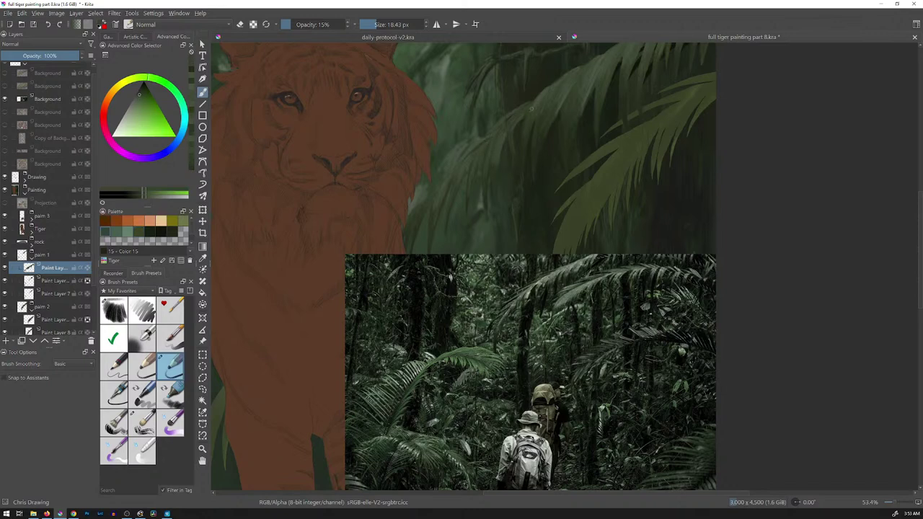
{"action": "left_click", "coordinate": [526, 109], "text": "ctrl"}
{"action": "mouse_move", "coordinate": [527, 103]}
{"action": "left_mouse_down"}
{"action": "mouse_move", "coordinate": [517, 117]}
{"action": "mouse_move", "coordinate": [540, 96]}
{"action": "mouse_move", "coordinate": [520, 117]}
{"action": "left_mouse_up"}
{"action": "left_click", "coordinate": [543, 95], "text": "ctrl"}
{"action": "left_click", "coordinate": [541, 91], "text": "ctrl"}
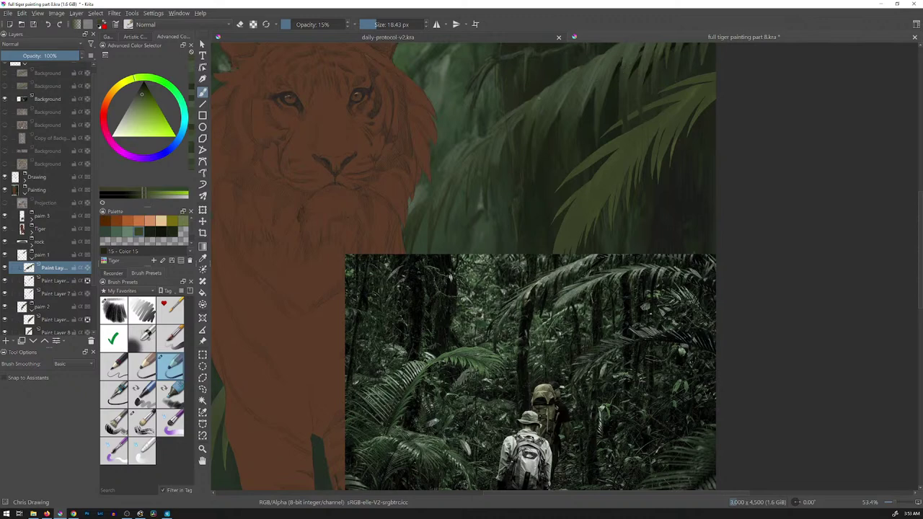
Pick the dark green palette color and hide the jungle reference photo to view the whole painting
{"action": "left_click_drag", "start_coordinate": [555, 159], "coordinate": [543, 256]}
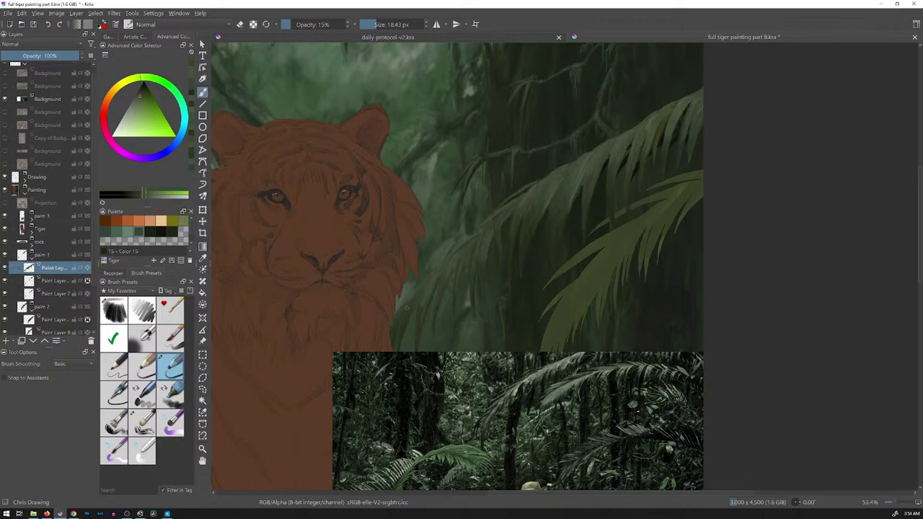
{"action": "left_click", "coordinate": [172, 231]}
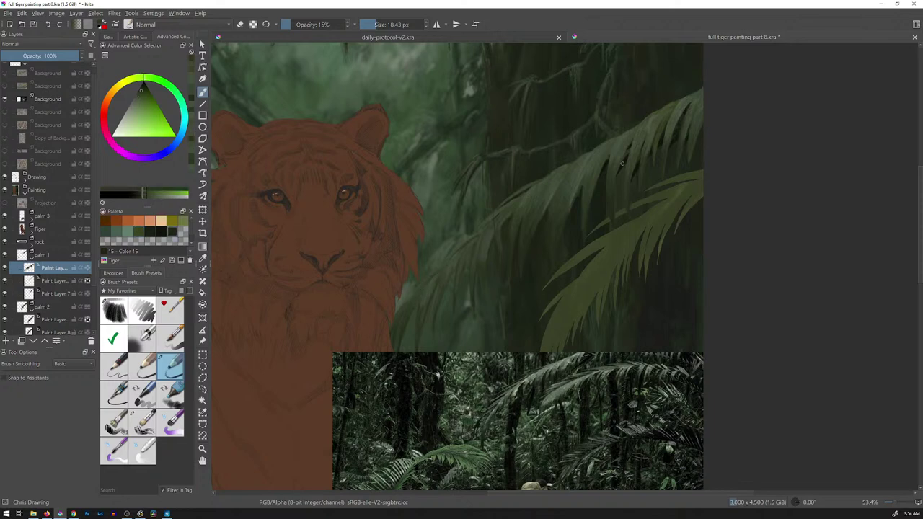
{"action": "scroll", "coordinate": [626, 231], "scroll_direction": "down", "scroll_amount": 5}
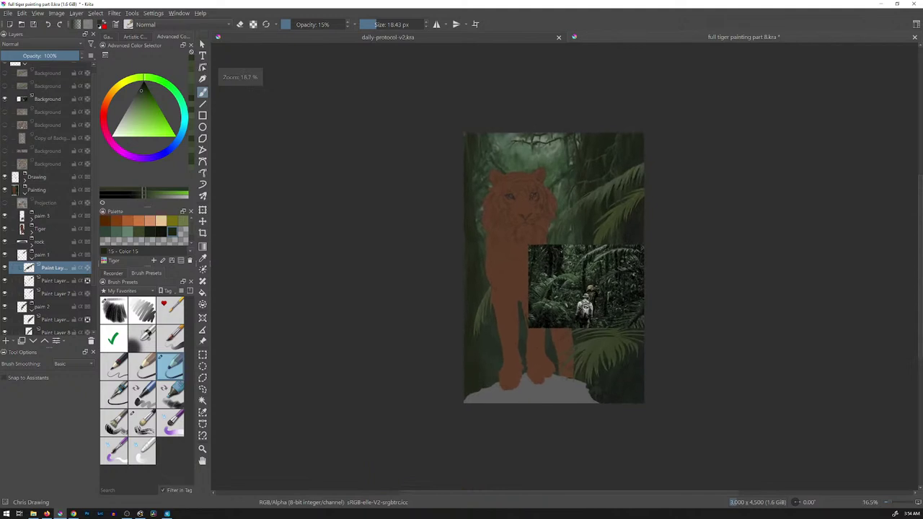
{"action": "left_click", "coordinate": [5, 98]}
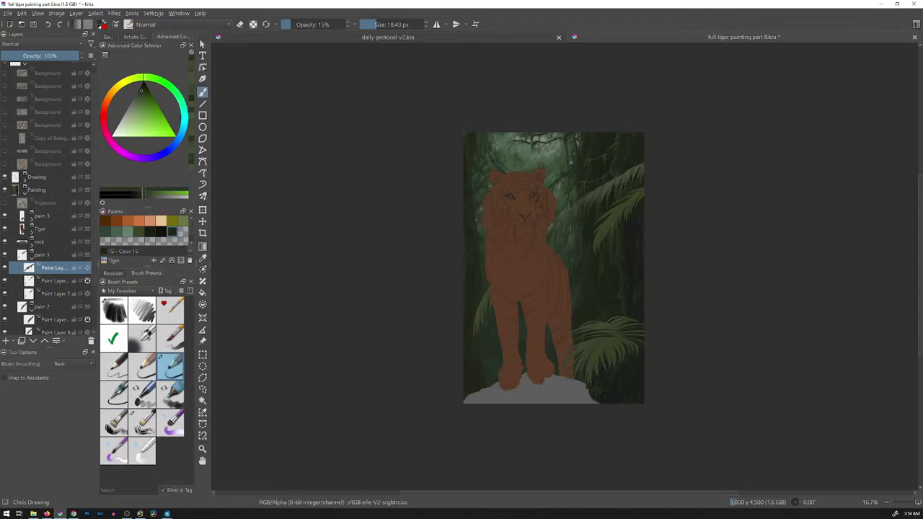
Duplicate the three paint layers in the palm 1 group, hide the originals, and merge the copies into one layer
{"action": "scroll", "coordinate": [46, 198], "scroll_direction": "down", "scroll_amount": 2}
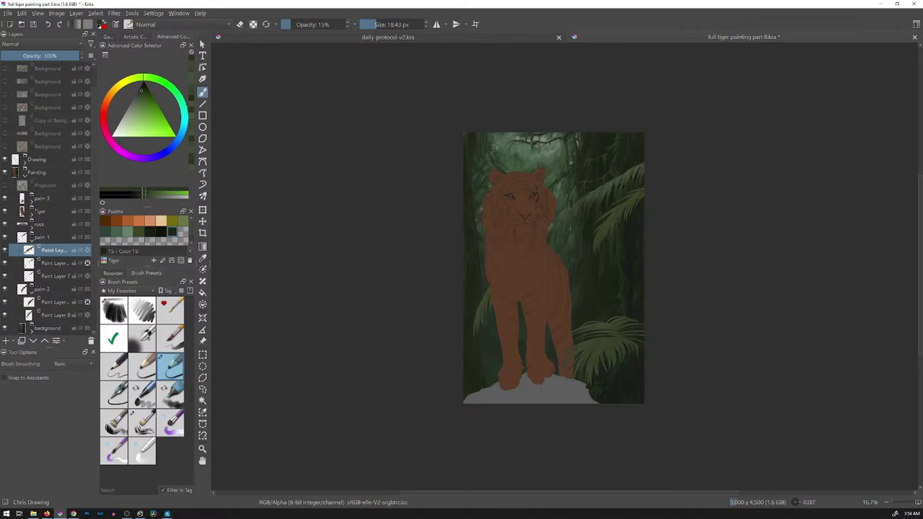
{"action": "left_click", "coordinate": [55, 276], "text": "shift"}
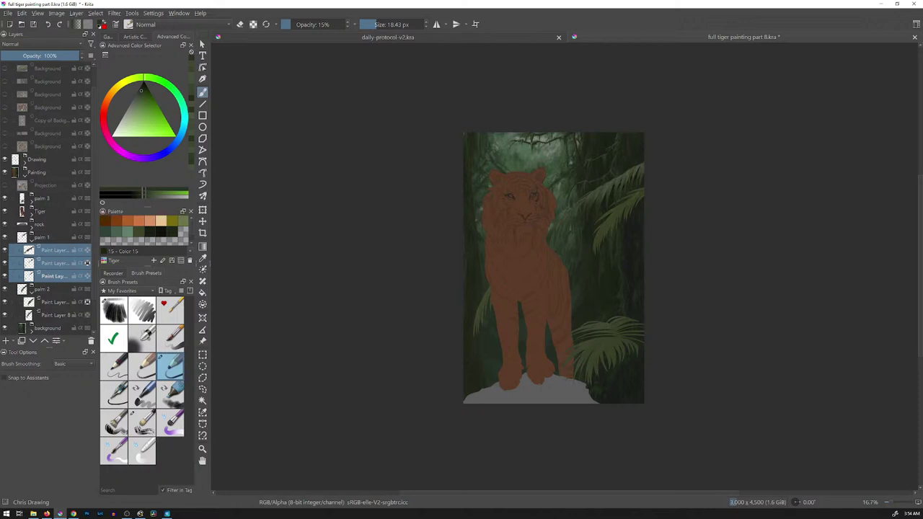
{"action": "key", "text": "ctrl+j"}
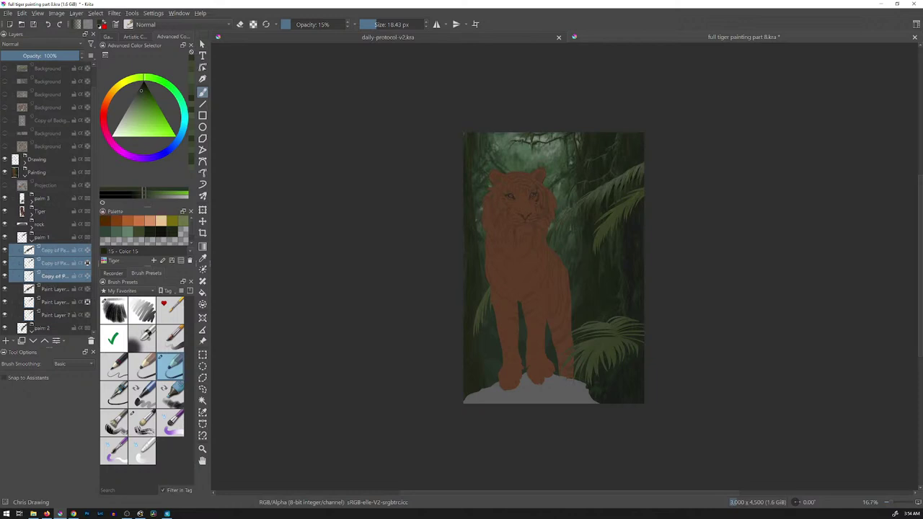
{"action": "left_click", "coordinate": [5, 289]}
{"action": "left_click", "coordinate": [5, 302]}
{"action": "left_click", "coordinate": [5, 315]}
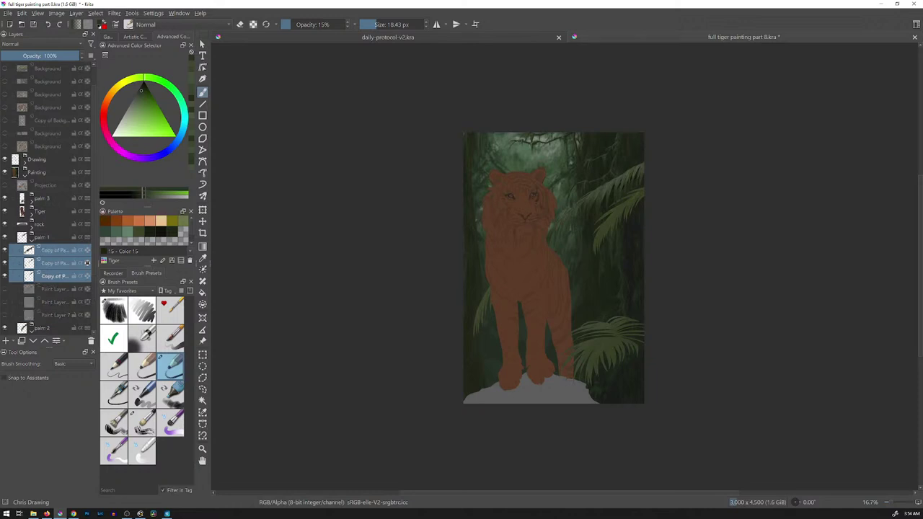
{"action": "key", "text": "ctrl+e"}
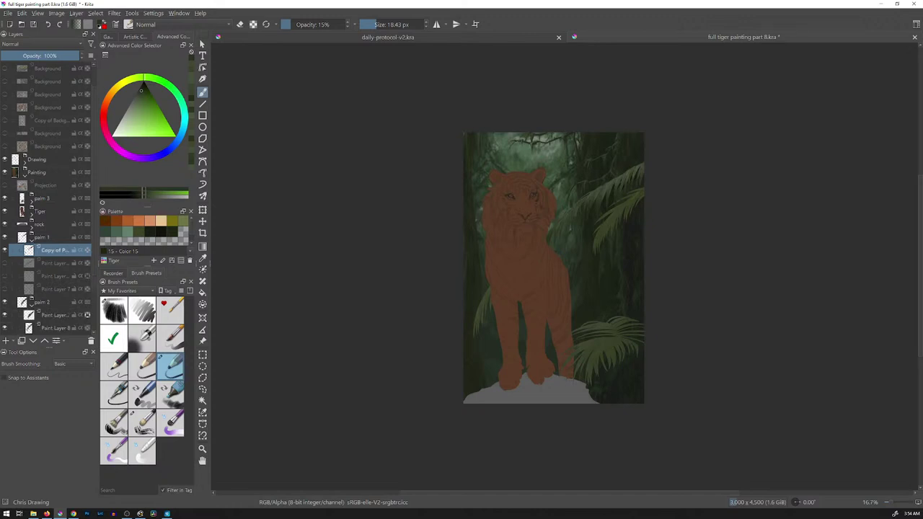
Toggle the merged palm 1 copy's visibility to compare the painting with and without the upper frond
{"action": "left_click", "coordinate": [5, 251]}
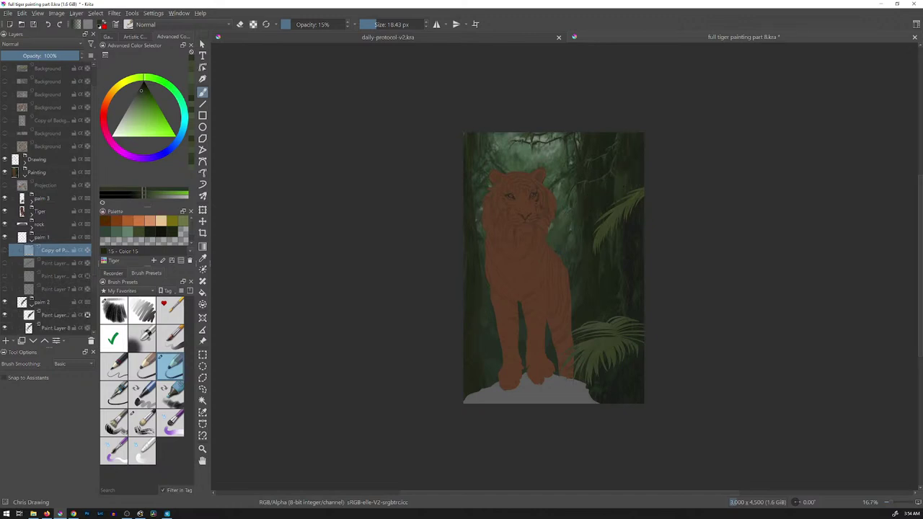
{"action": "left_click", "coordinate": [5, 251]}
{"action": "left_click", "coordinate": [5, 250]}
{"action": "left_click", "coordinate": [4, 250]}
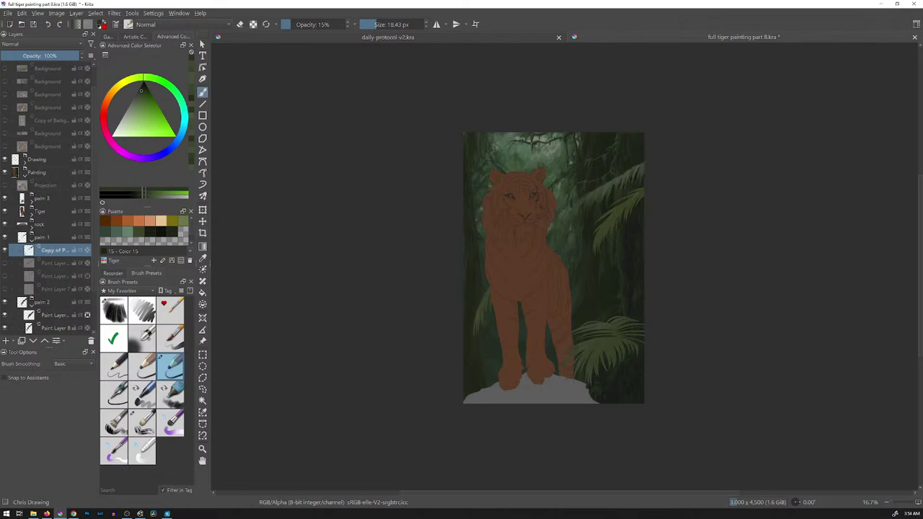
Fine-tune the lightness of the merged palm 1 copy with the HSV/HSL Adjustment filter
{"action": "mouse_move", "coordinate": [80, 315]}
{"action": "key", "text": "ctrl+u"}
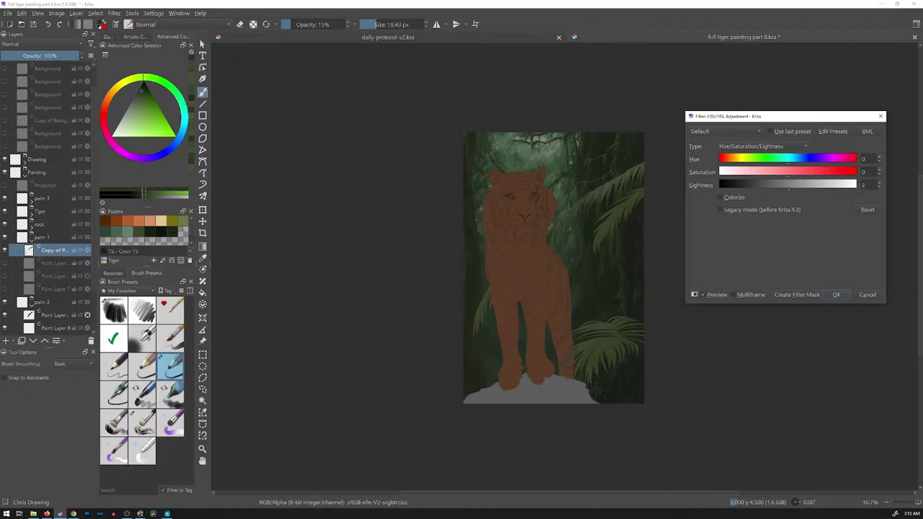
{"action": "left_click_drag", "start_coordinate": [788, 188], "coordinate": [792, 188]}
{"action": "key", "text": "Down"}
{"action": "key", "text": "Down"}
{"action": "key", "text": "Down"}
{"action": "left_click", "coordinate": [837, 294]}
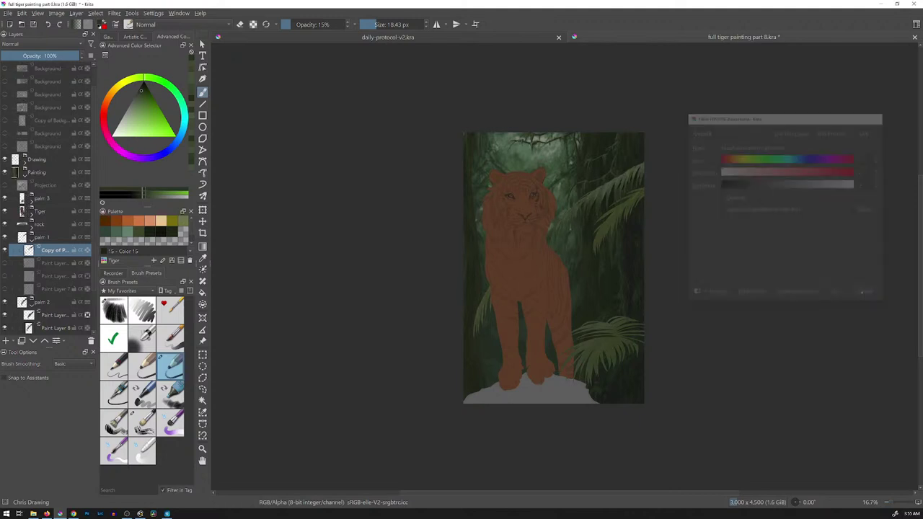
Brighten the merged palm 1 copy with a Levels filter mask, raising the midtones and lowering the input white point
{"action": "key", "text": "ctrl+l"}
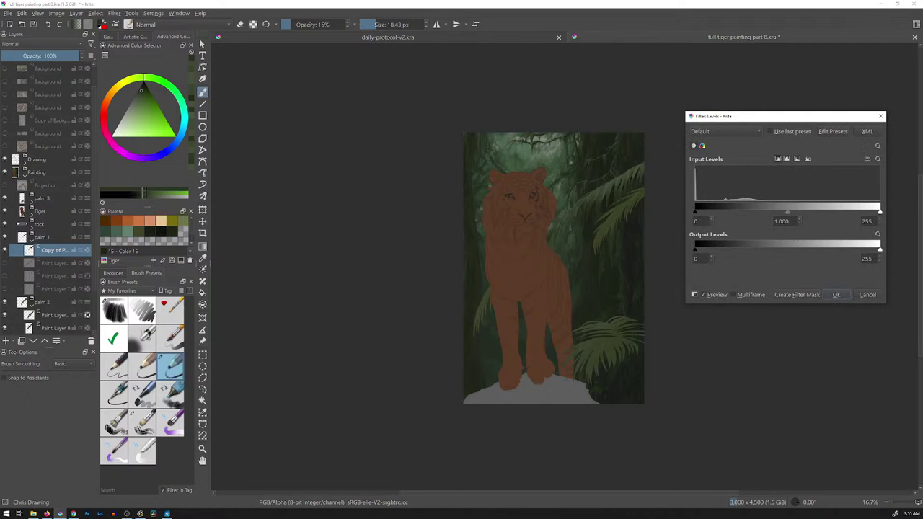
{"action": "left_click_drag", "start_coordinate": [788, 212], "coordinate": [796, 212]}
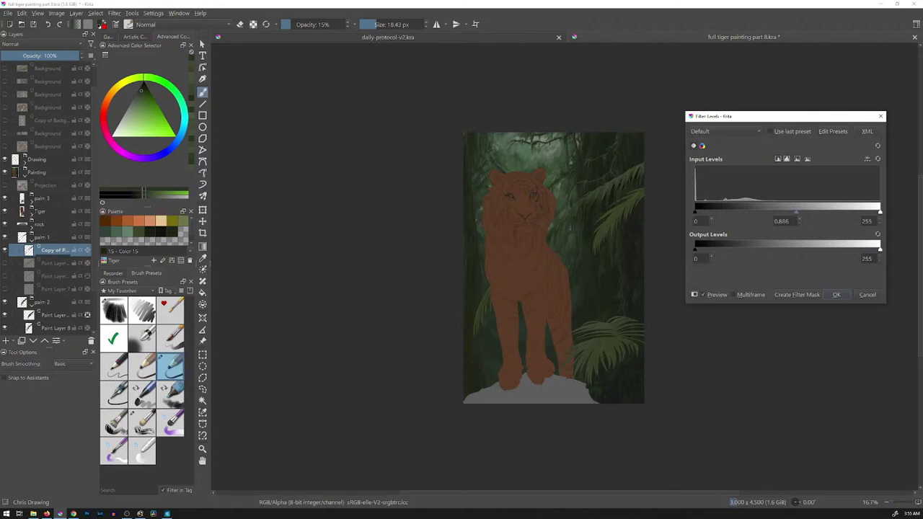
{"action": "left_click_drag", "start_coordinate": [791, 212], "coordinate": [776, 212]}
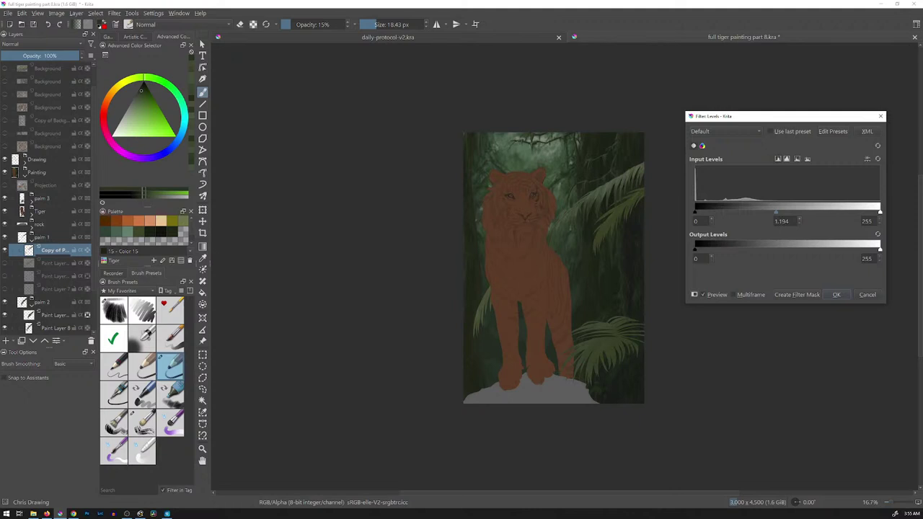
{"action": "left_click_drag", "start_coordinate": [880, 212], "coordinate": [872, 212]}
{"action": "left_click_drag", "start_coordinate": [772, 212], "coordinate": [777, 212]}
{"action": "left_click_drag", "start_coordinate": [872, 212], "coordinate": [872, 212]}
{"action": "left_click_drag", "start_coordinate": [776, 212], "coordinate": [773, 212]}
{"action": "left_click", "coordinate": [797, 294]}
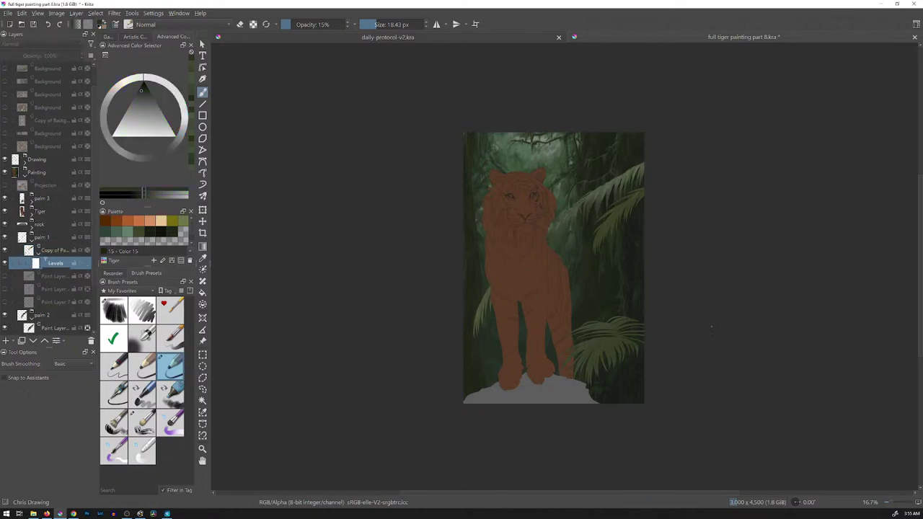
{"action": "key", "text": "ctrl+u"}
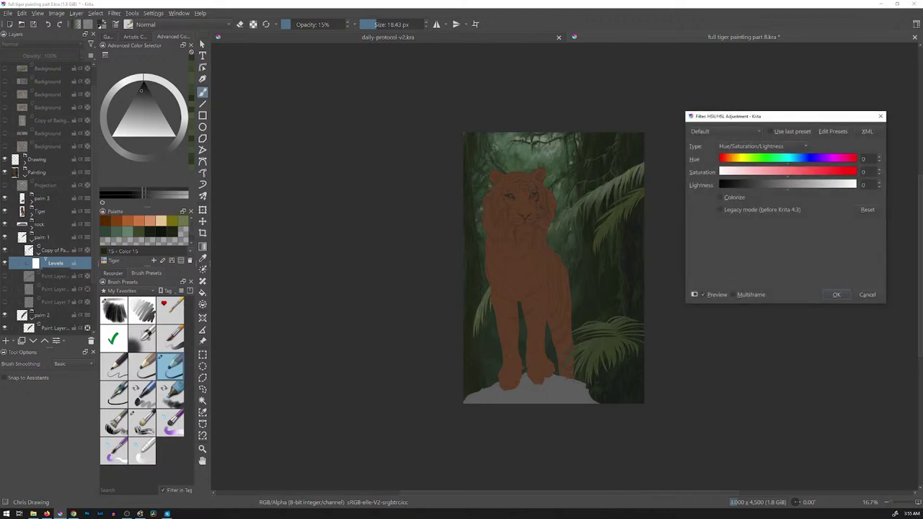
{"action": "left_click_drag", "start_coordinate": [787, 161], "coordinate": [725, 157]}
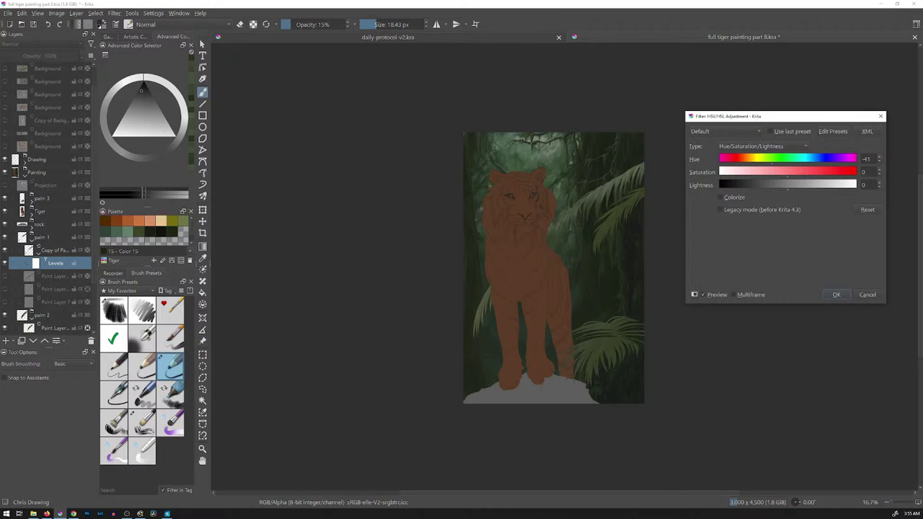
{"action": "mouse_move", "coordinate": [772, 161]}
{"action": "left_mouse_down"}
{"action": "mouse_move", "coordinate": [750, 161]}
{"action": "mouse_move", "coordinate": [825, 160]}
{"action": "left_mouse_up"}
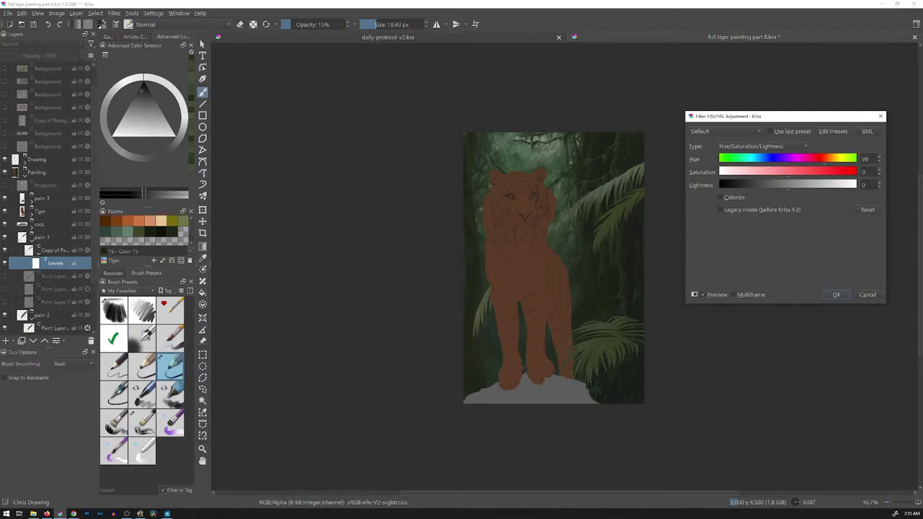
{"action": "left_click", "coordinate": [868, 294]}
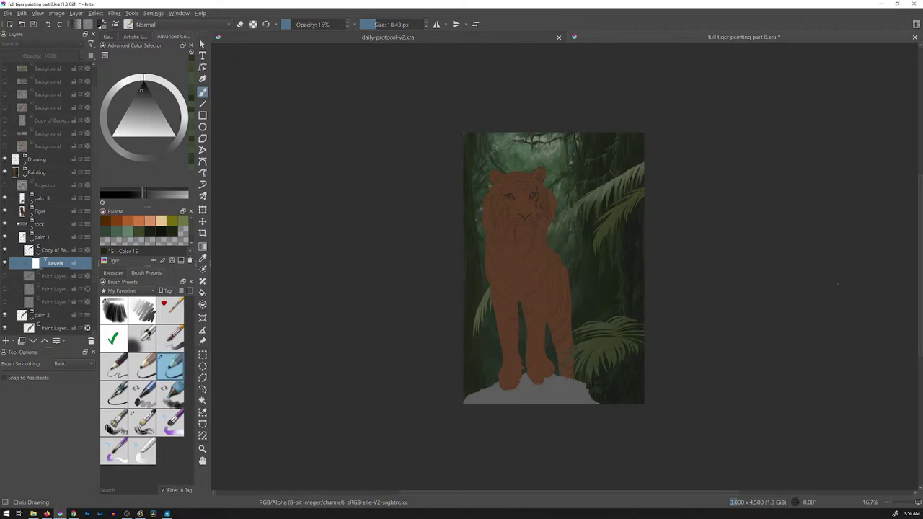
Shift the merged palm 1 copy's hue to -14, saturation to 4 and lightness to 6 with the HSV/HSL Adjustment filter
{"action": "left_click", "coordinate": [55, 250]}
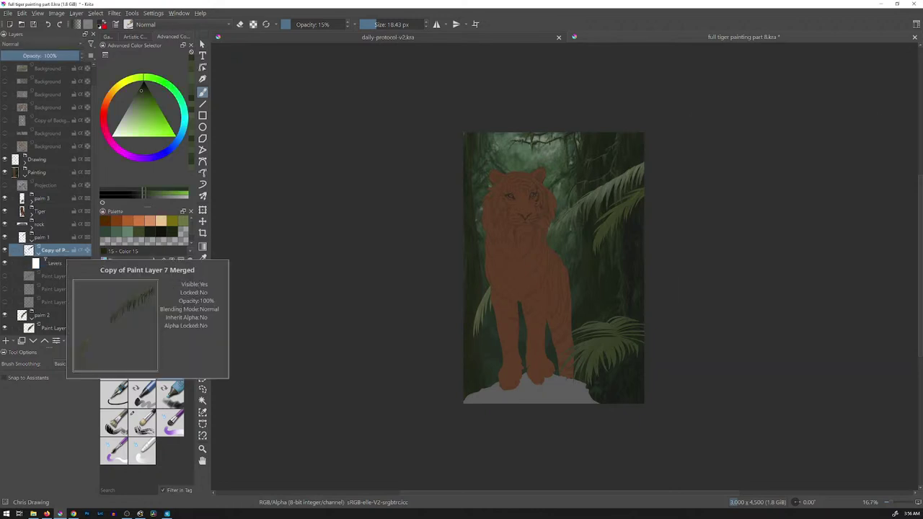
{"action": "key", "text": "ctrl+u"}
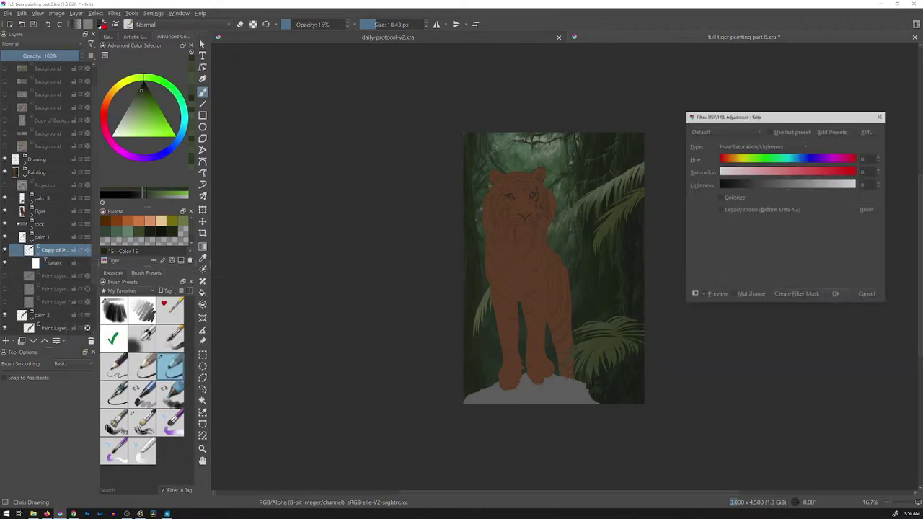
{"action": "left_click_drag", "start_coordinate": [788, 162], "coordinate": [778, 161]}
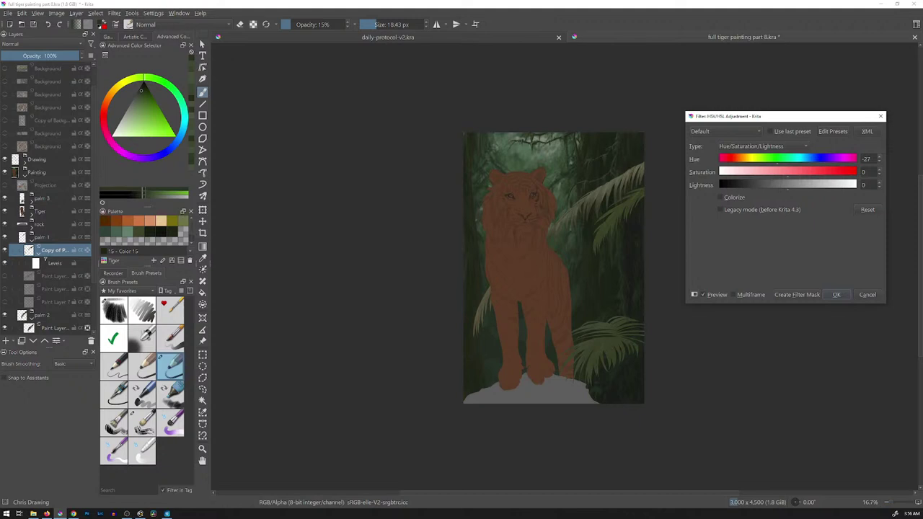
{"action": "mouse_move", "coordinate": [777, 162]}
{"action": "left_mouse_down"}
{"action": "mouse_move", "coordinate": [787, 162]}
{"action": "mouse_move", "coordinate": [776, 158]}
{"action": "left_mouse_up"}
{"action": "mouse_move", "coordinate": [775, 158]}
{"action": "left_mouse_down"}
{"action": "mouse_move", "coordinate": [799, 158]}
{"action": "mouse_move", "coordinate": [787, 158]}
{"action": "left_mouse_up"}
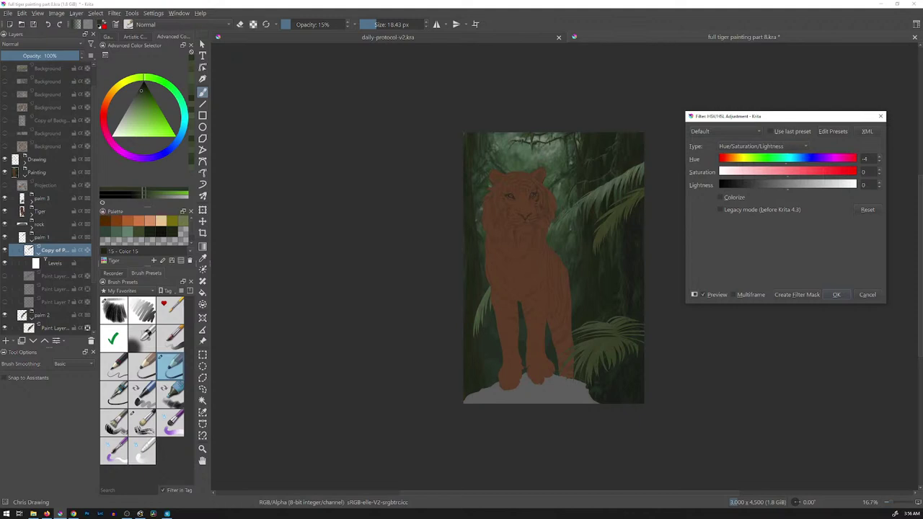
{"action": "left_click_drag", "start_coordinate": [788, 171], "coordinate": [789, 171]}
{"action": "left_click_drag", "start_coordinate": [788, 185], "coordinate": [791, 186]}
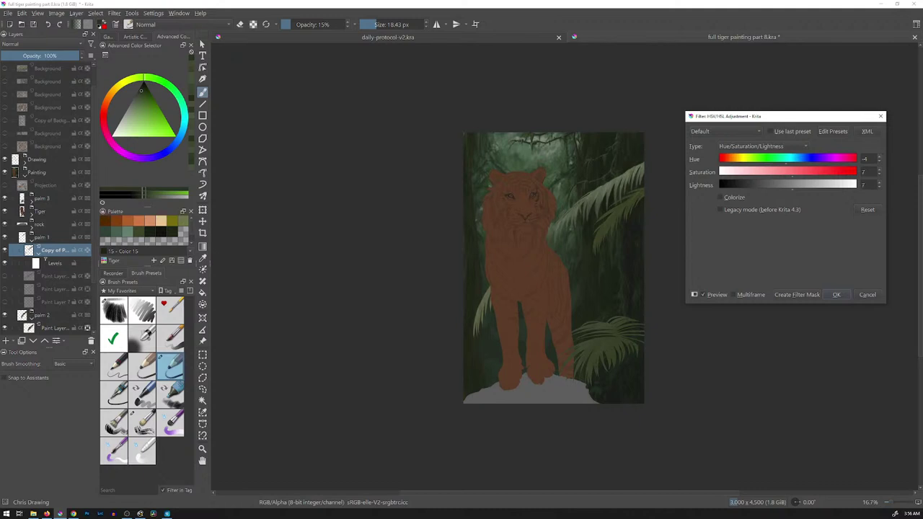
{"action": "left_click_drag", "start_coordinate": [793, 186], "coordinate": [789, 186]}
{"action": "left_click_drag", "start_coordinate": [793, 186], "coordinate": [791, 187]}
{"action": "mouse_move", "coordinate": [792, 173]}
{"action": "left_mouse_down"}
{"action": "mouse_move", "coordinate": [801, 173]}
{"action": "mouse_move", "coordinate": [778, 160]}
{"action": "mouse_move", "coordinate": [797, 173]}
{"action": "left_mouse_up"}
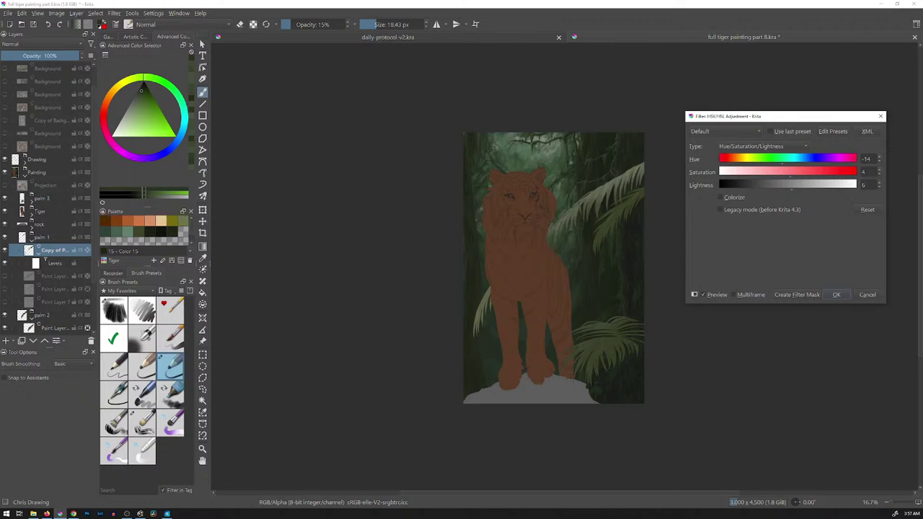
{"action": "left_click", "coordinate": [836, 294]}
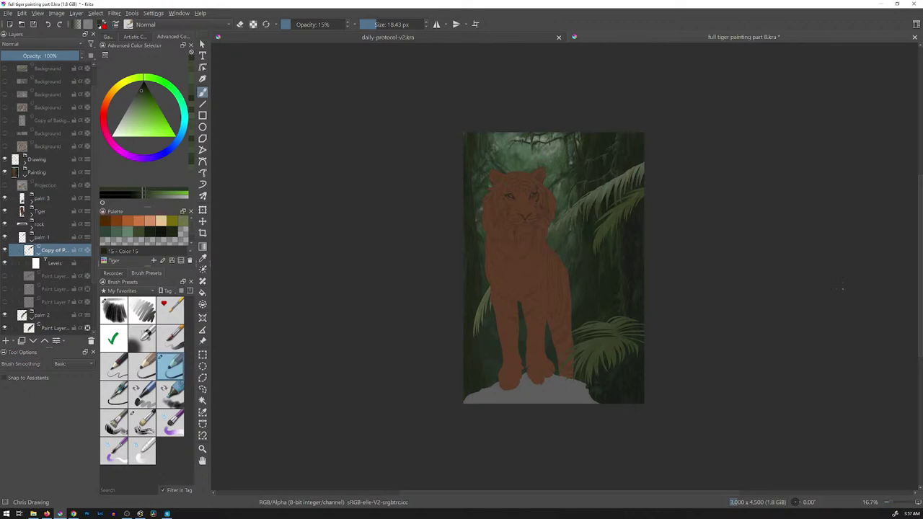
Free-transform the merged palm 1 copy, stretching it upward and narrowing it from both sides
{"action": "key", "text": "ctrl+t"}
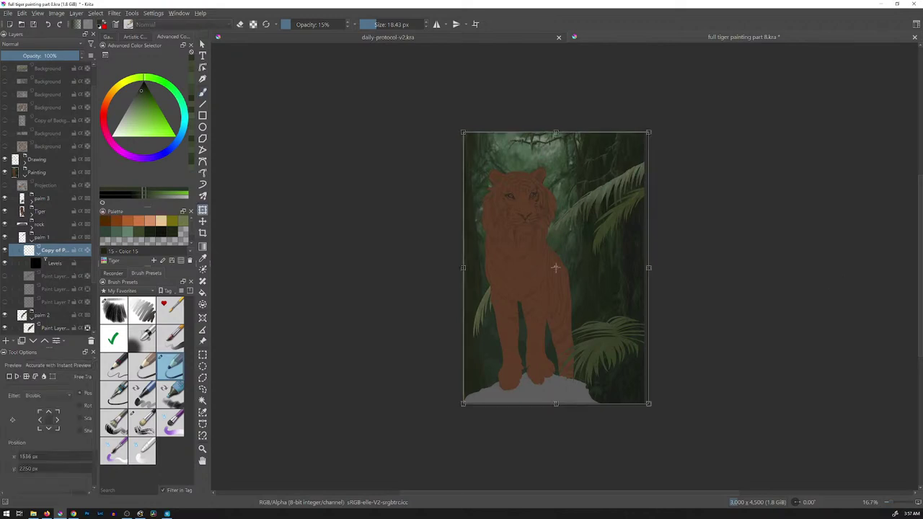
{"action": "left_click_drag", "start_coordinate": [649, 216], "coordinate": [649, 193]}
{"action": "key", "text": "ctrl+z"}
{"action": "left_click_drag", "start_coordinate": [555, 268], "coordinate": [574, 255]}
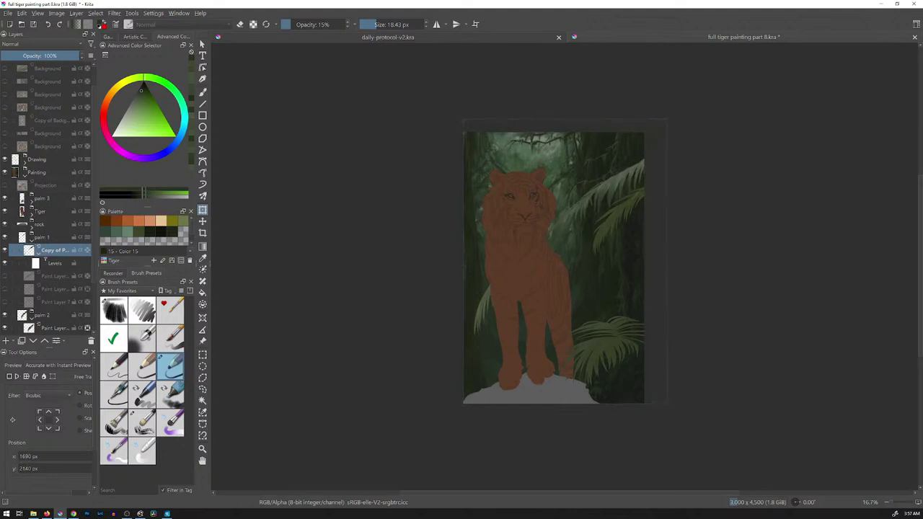
{"action": "left_click_drag", "start_coordinate": [668, 120], "coordinate": [673, 117]}
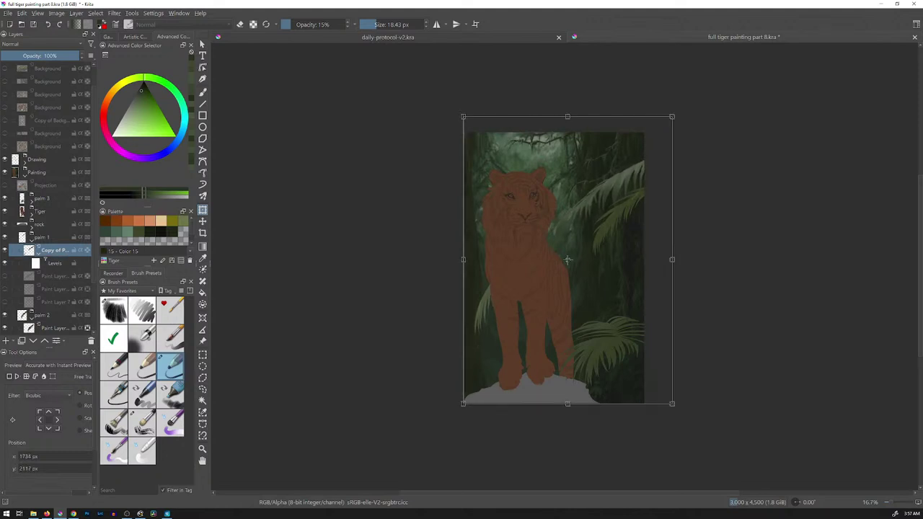
{"action": "left_click_drag", "start_coordinate": [463, 259], "coordinate": [478, 259]}
{"action": "left_click_drag", "start_coordinate": [672, 261], "coordinate": [649, 261]}
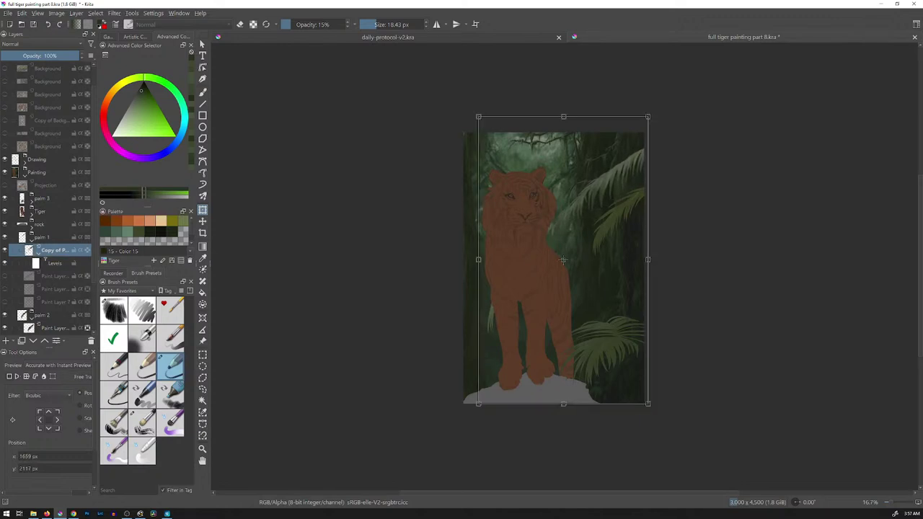
Enlarge the merged palm 1 copy, reposition it so the upper frond reaches the canvas's right edge, and apply the transform
{"action": "key", "text": "Return"}
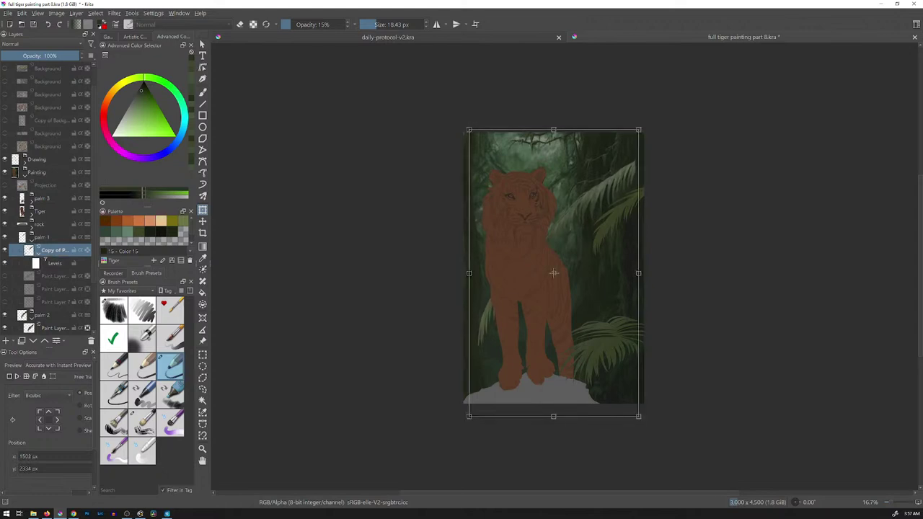
{"action": "key", "text": "ctrl+z"}
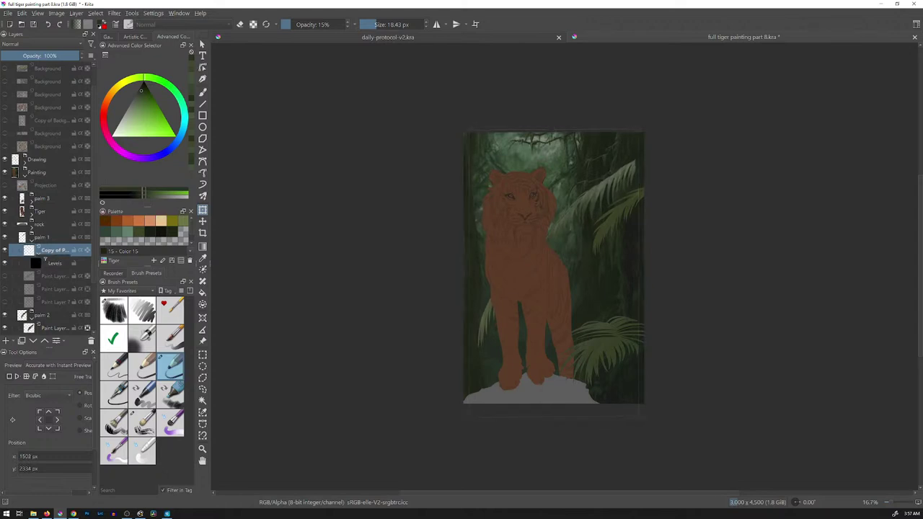
{"action": "left_click_drag", "start_coordinate": [639, 272], "coordinate": [648, 272]}
{"action": "key", "text": "Return"}
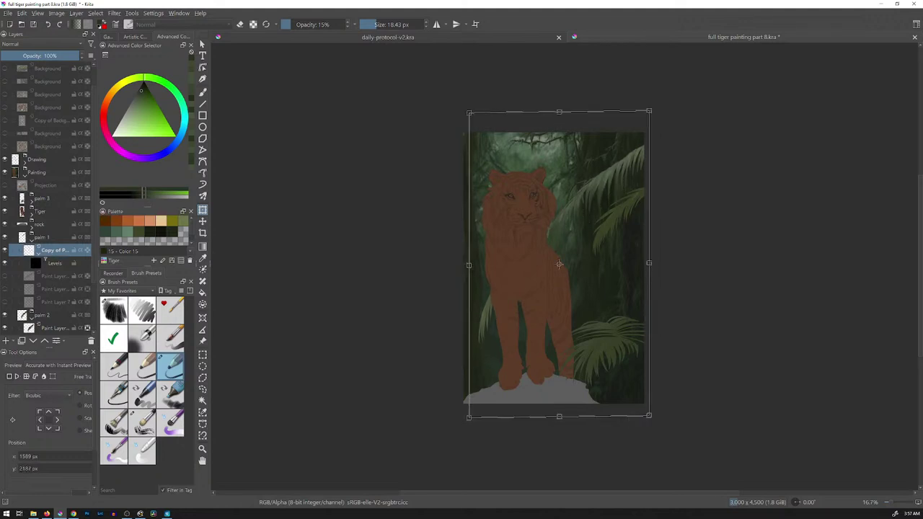
{"action": "left_click_drag", "start_coordinate": [649, 110], "coordinate": [683, 81]}
{"action": "left_click_drag", "start_coordinate": [606, 194], "coordinate": [578, 235]}
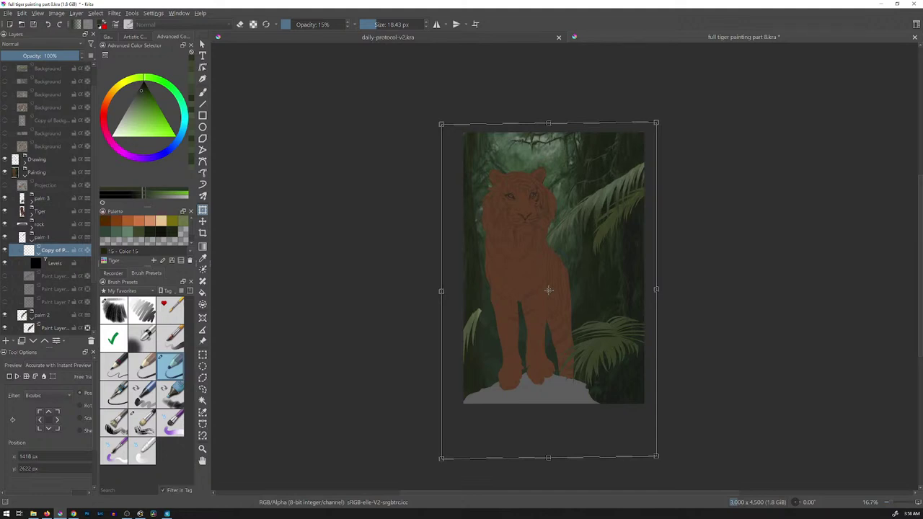
{"action": "key", "text": "Return"}
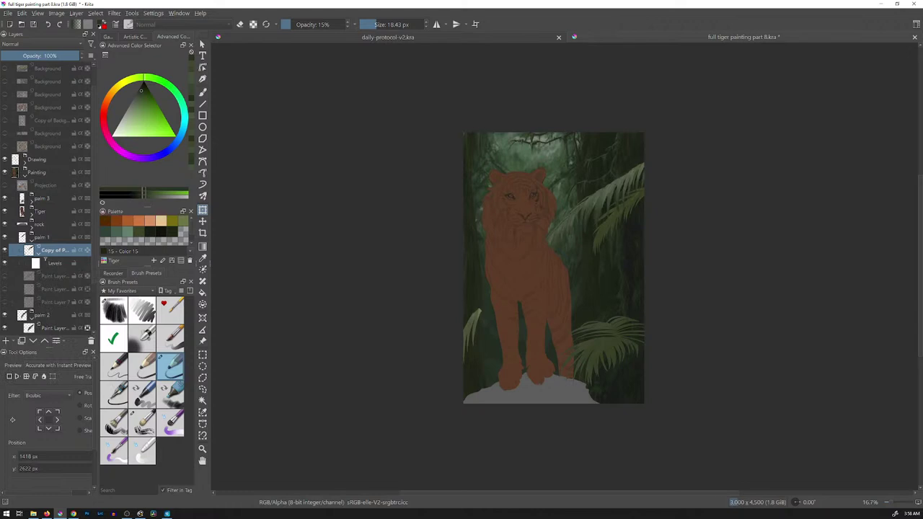
Compare the frond with and without the Levels filter mask, and delete the mask from the merged palm 1 copy
{"action": "left_click", "coordinate": [6, 264]}
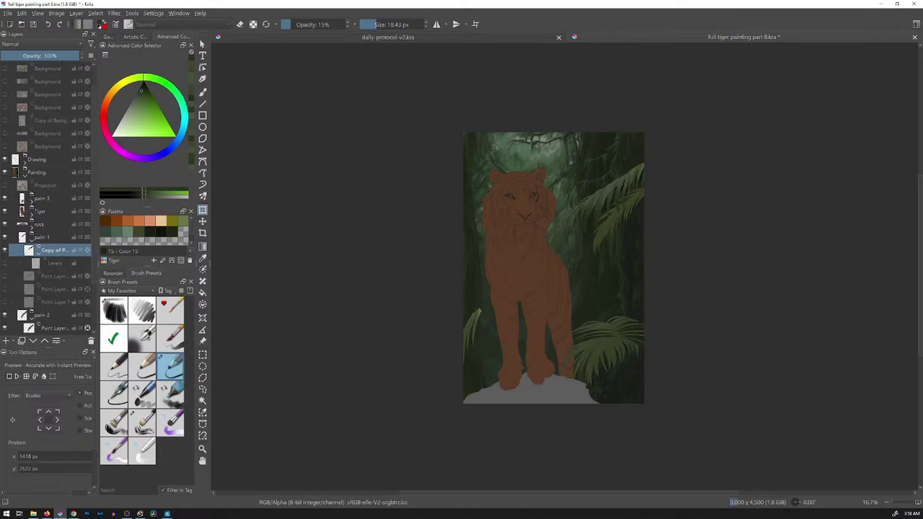
{"action": "left_click", "coordinate": [55, 263]}
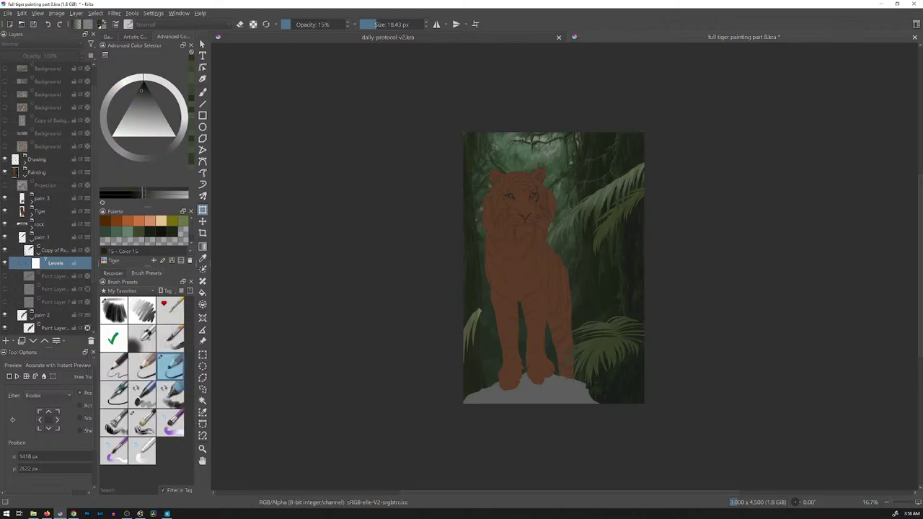
{"action": "left_click", "coordinate": [90, 341]}
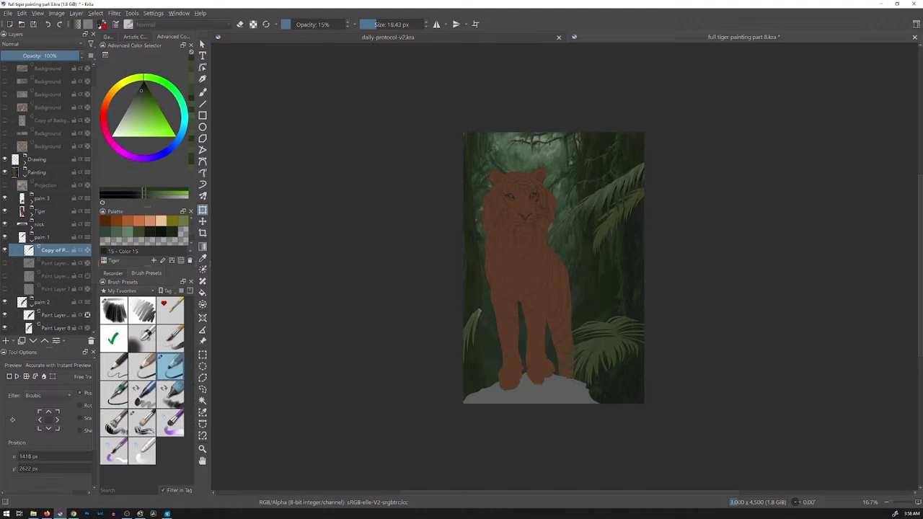
Add a new paint layer above the merged palm 1 copy and ready the brush for detailing the upper frond
{"action": "scroll", "coordinate": [594, 263], "scroll_direction": "up", "scroll_amount": 5}
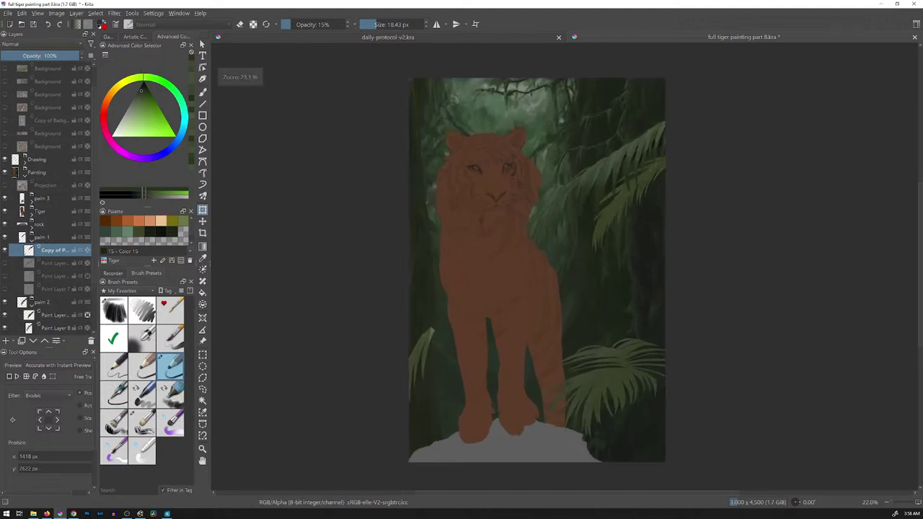
{"action": "left_click_drag", "start_coordinate": [660, 138], "coordinate": [595, 236]}
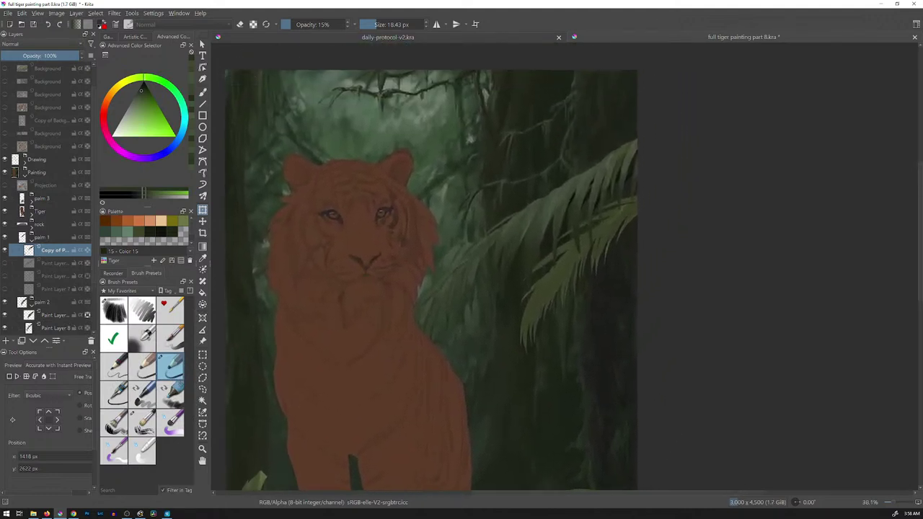
{"action": "scroll", "coordinate": [597, 237], "scroll_direction": "up", "scroll_amount": 2}
{"action": "scroll", "coordinate": [461, 267], "scroll_direction": "down", "scroll_amount": 1}
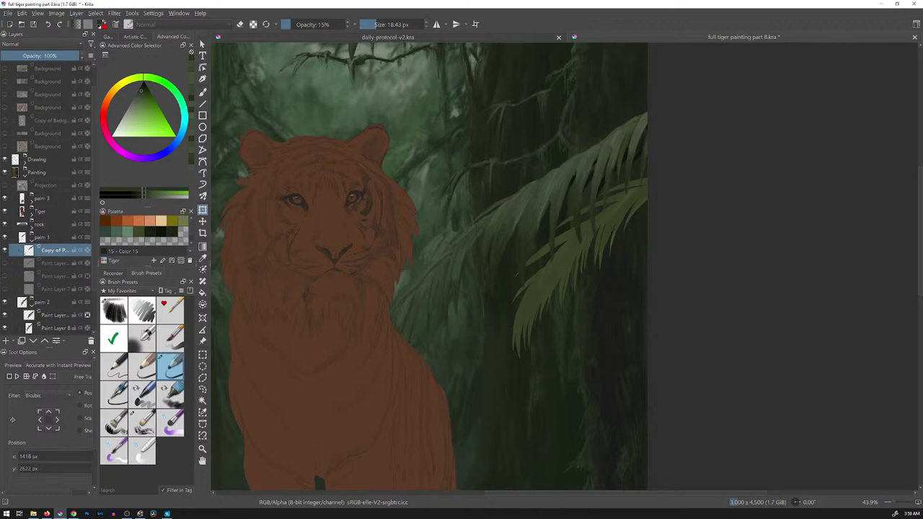
{"action": "key", "text": "Insert"}
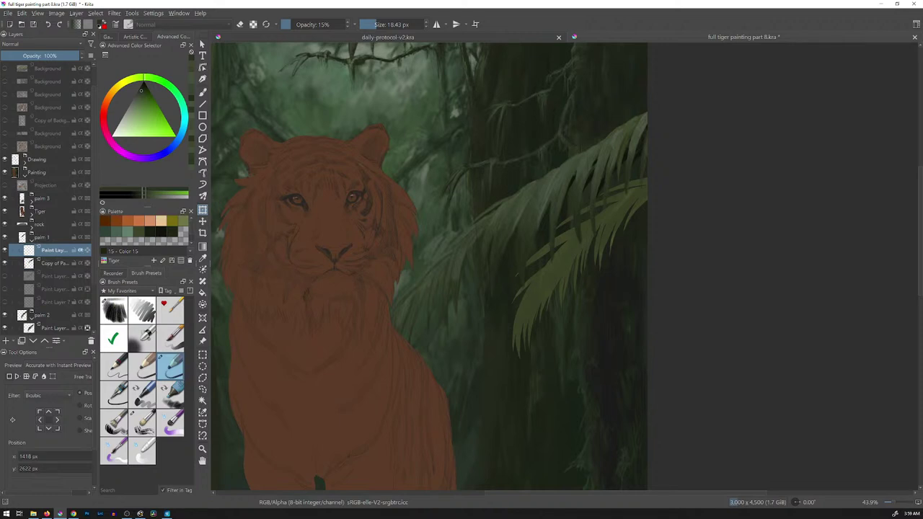
{"action": "key", "text": "b"}
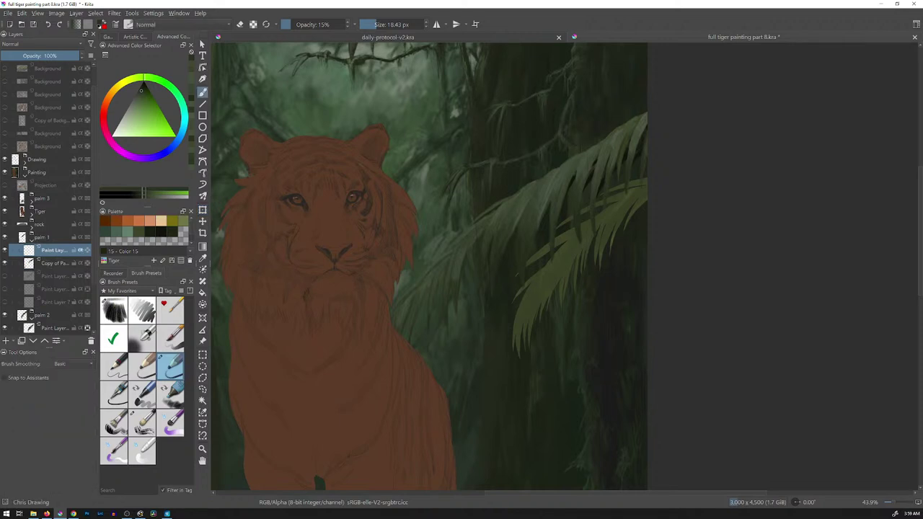
Try dark brown Color 1 accents along the upper frond with the Chris Checker brush, and undo the strokes
{"action": "left_click", "coordinate": [113, 338]}
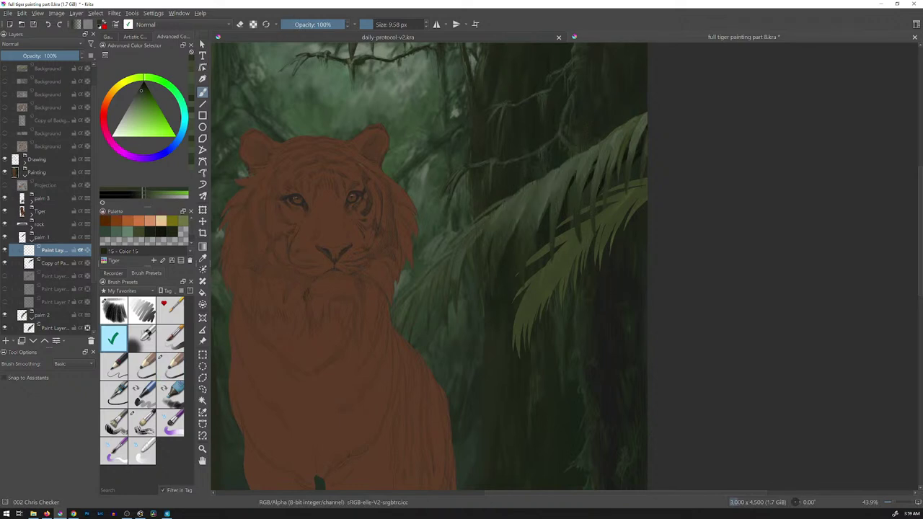
{"action": "left_click", "coordinate": [106, 221]}
{"action": "left_click_drag", "start_coordinate": [521, 190], "coordinate": [536, 229]}
{"action": "left_click_drag", "start_coordinate": [526, 185], "coordinate": [536, 219]}
{"action": "mouse_move", "coordinate": [546, 174]}
{"action": "left_mouse_down"}
{"action": "mouse_move", "coordinate": [557, 225]}
{"action": "mouse_move", "coordinate": [571, 193]}
{"action": "left_mouse_up"}
{"action": "left_click_drag", "start_coordinate": [577, 159], "coordinate": [594, 217]}
{"action": "mouse_move", "coordinate": [604, 139]}
{"action": "left_mouse_down"}
{"action": "mouse_move", "coordinate": [610, 184]}
{"action": "mouse_move", "coordinate": [622, 169]}
{"action": "left_mouse_up"}
{"action": "key", "text": "ctrl+z"}
{"action": "key", "text": "ctrl+z"}
{"action": "key", "text": "ctrl+z"}
{"action": "key", "text": "ctrl+z"}
{"action": "key", "text": "ctrl+z"}
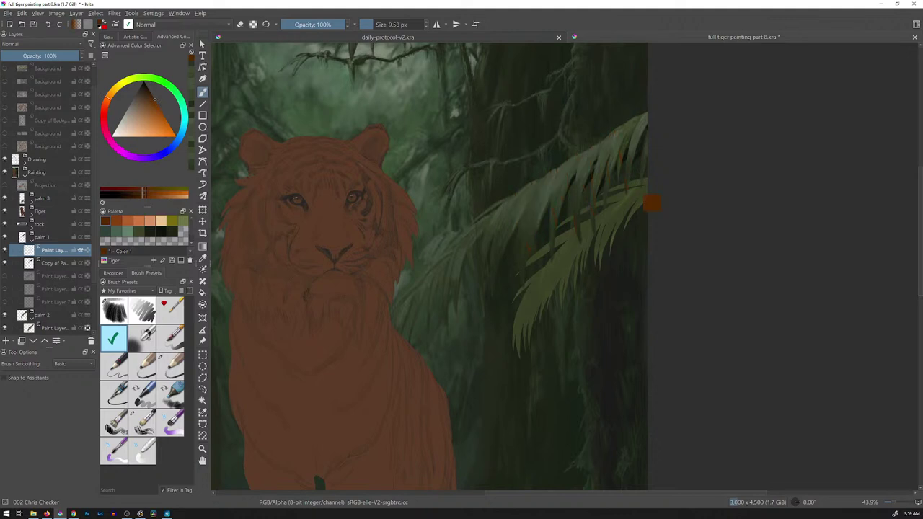
Choose the Chris Dry Paper Texture brush, enlarge it to 119.91 px, and pick olive Color 11 from the palette
{"action": "left_click", "coordinate": [114, 311]}
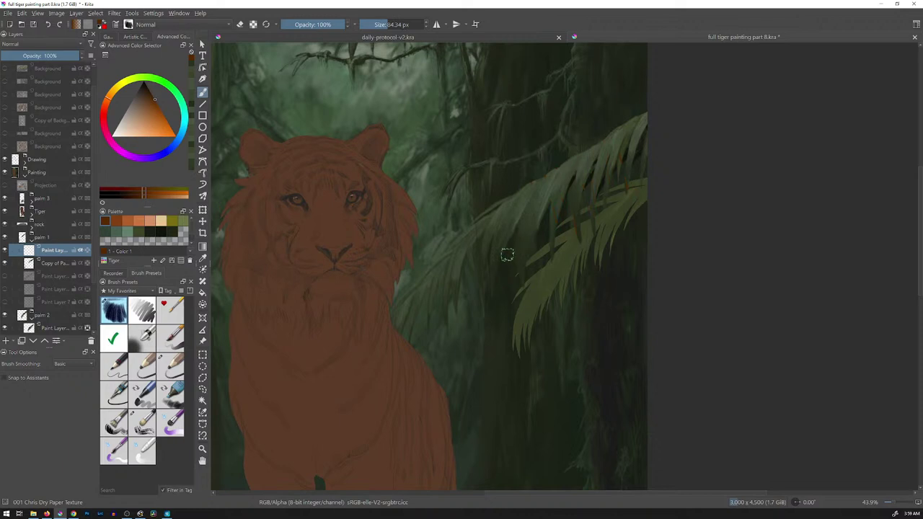
{"action": "key", "text": "bracketright"}
{"action": "key", "text": "bracketright"}
{"action": "key", "text": "bracketright"}
{"action": "key", "text": "bracketright"}
{"action": "left_click", "coordinate": [173, 222]}
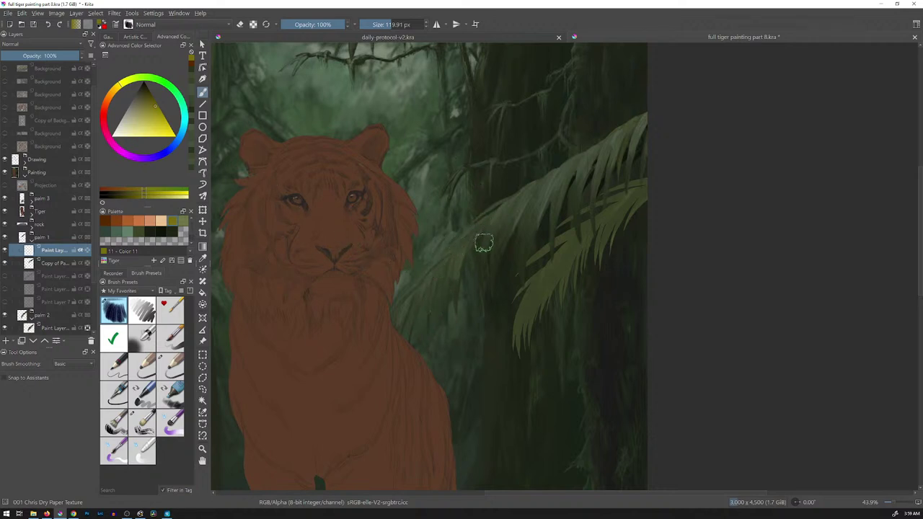
Sample the dark green background below the upper frond and shift the painting color to a brighter yellow-green
{"action": "left_click", "coordinate": [498, 345], "text": "ctrl"}
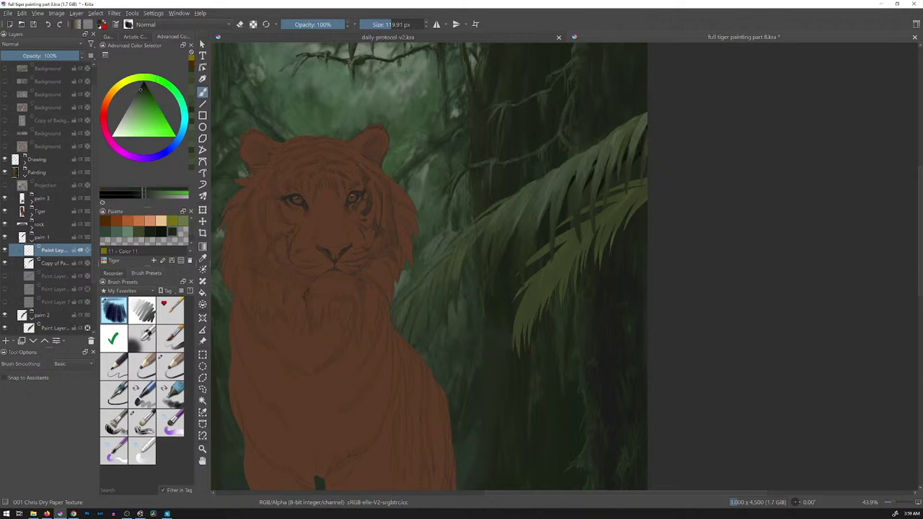
{"action": "mouse_move", "coordinate": [153, 77]}
{"action": "left_mouse_down"}
{"action": "mouse_move", "coordinate": [139, 78]}
{"action": "mouse_move", "coordinate": [141, 102]}
{"action": "left_mouse_up"}
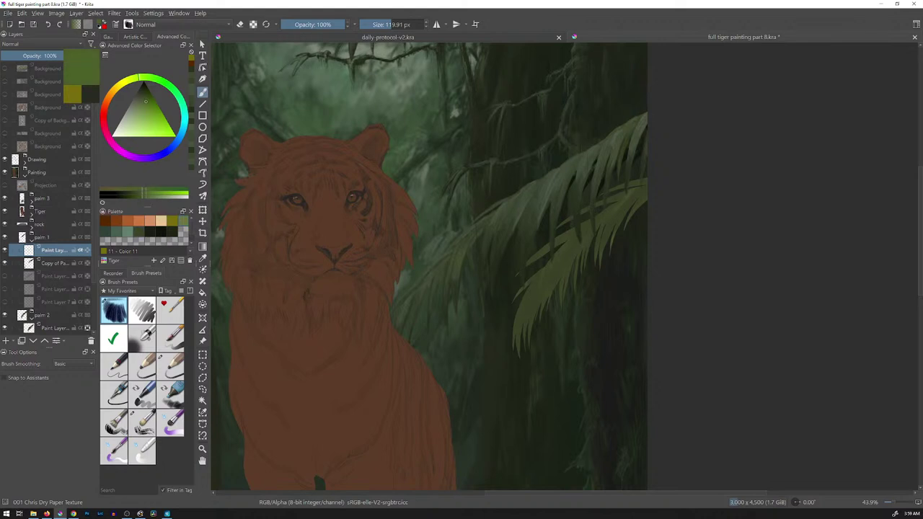
{"action": "left_click_drag", "start_coordinate": [145, 102], "coordinate": [142, 105]}
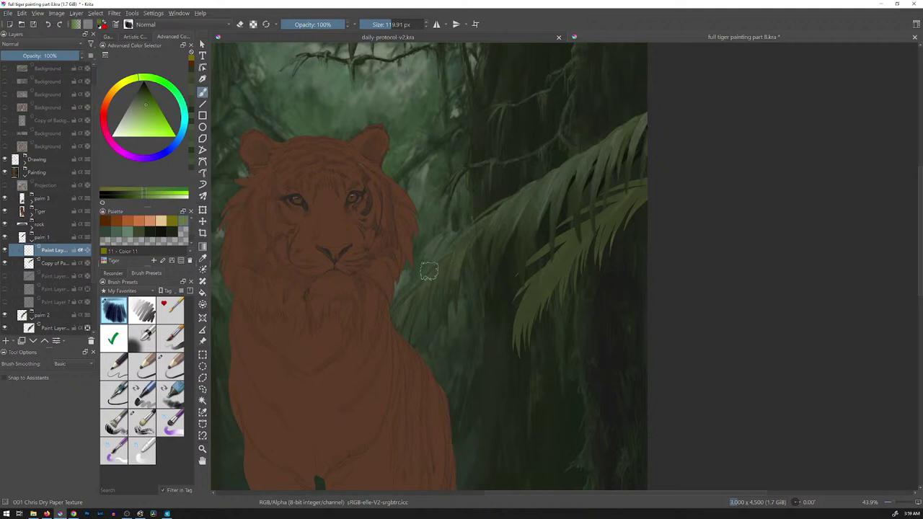
Paint yellow-green textured strokes along the leaflets of the upper frond
{"action": "mouse_move", "coordinate": [441, 256]}
{"action": "left_mouse_down"}
{"action": "mouse_move", "coordinate": [428, 315]}
{"action": "mouse_move", "coordinate": [448, 289]}
{"action": "left_mouse_up"}
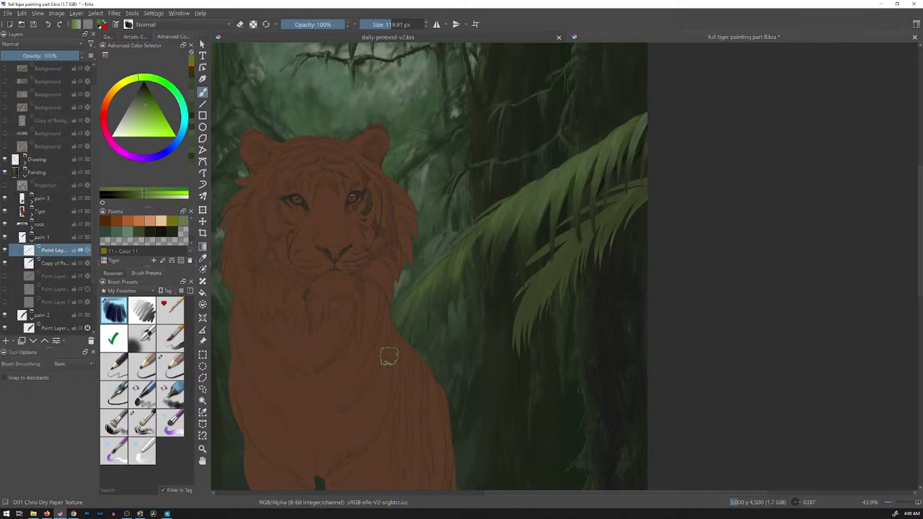
{"action": "scroll", "coordinate": [611, 286], "scroll_direction": "down", "scroll_amount": 4}
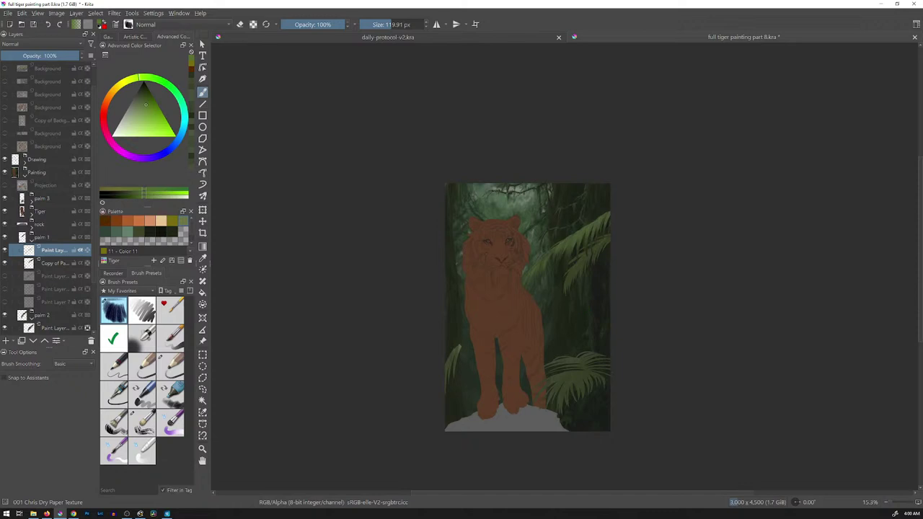
Transform the new paint layer together with the palm 1 copy, enlarging the frond slightly and positioning it at about x 1225, y 2557 px
{"action": "left_click", "coordinate": [55, 263], "text": "shift"}
{"action": "key", "text": "ctrl+t"}
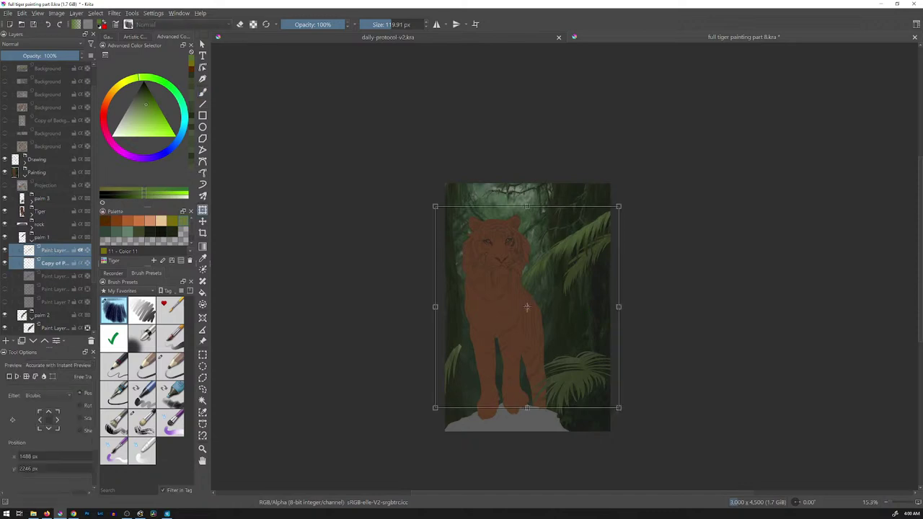
{"action": "left_click_drag", "start_coordinate": [626, 198], "coordinate": [640, 183]}
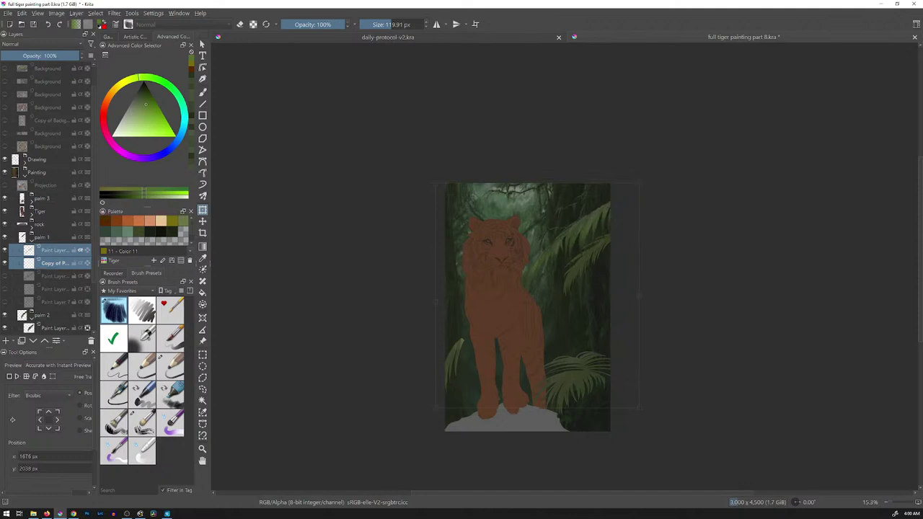
{"action": "left_click_drag", "start_coordinate": [538, 295], "coordinate": [522, 316]}
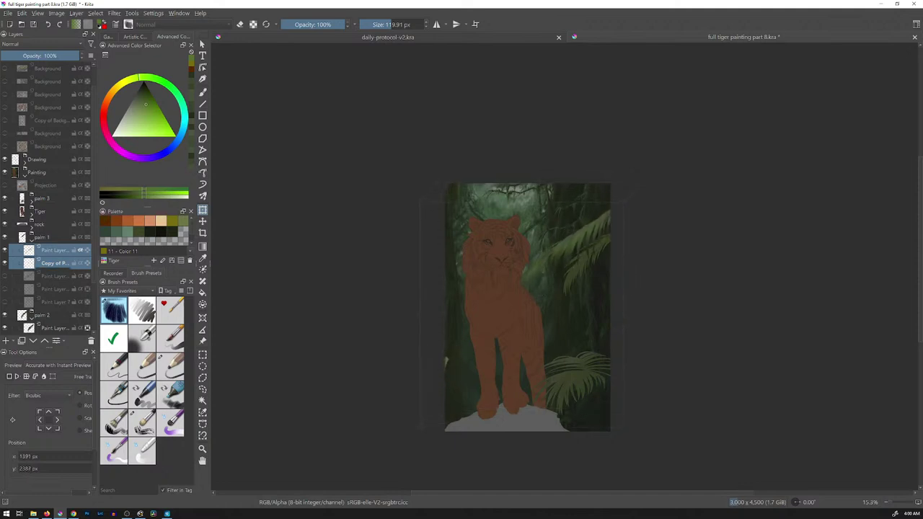
{"action": "left_click_drag", "start_coordinate": [552, 262], "coordinate": [543, 269]}
{"action": "mouse_move", "coordinate": [576, 243]}
{"action": "left_mouse_down"}
{"action": "mouse_move", "coordinate": [568, 253]}
{"action": "mouse_move", "coordinate": [600, 229]}
{"action": "left_mouse_up"}
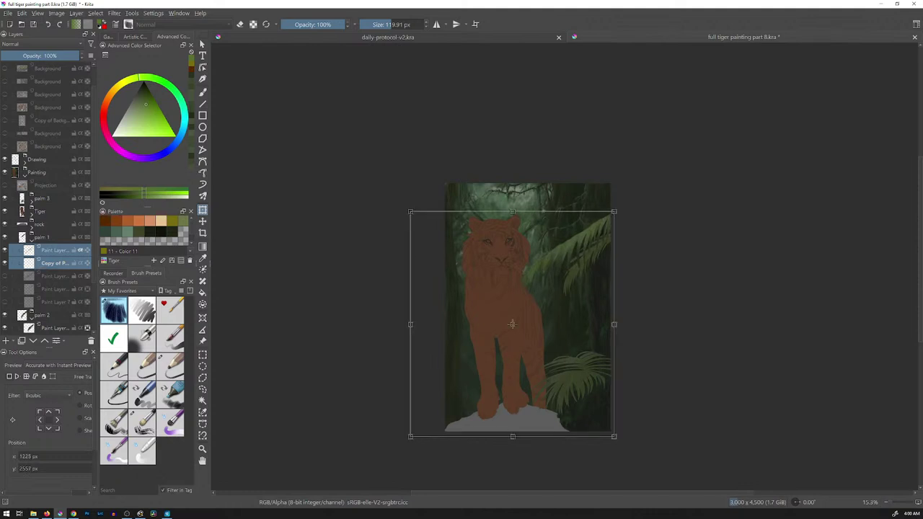
{"action": "key", "text": "Return"}
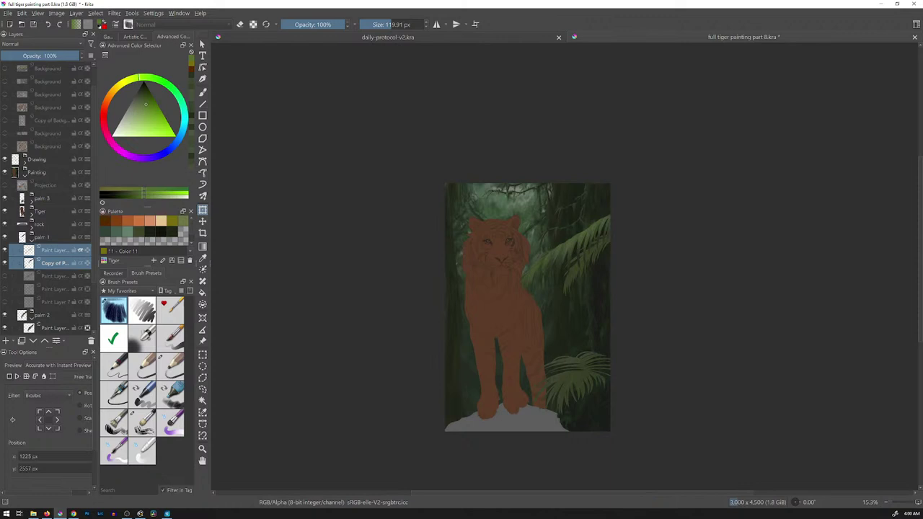
Rotate the same two frond layers slightly counterclockwise and reposition them at about x 1293, y 2535 px
{"action": "key", "text": "t"}
{"action": "key", "text": "ctrl+t"}
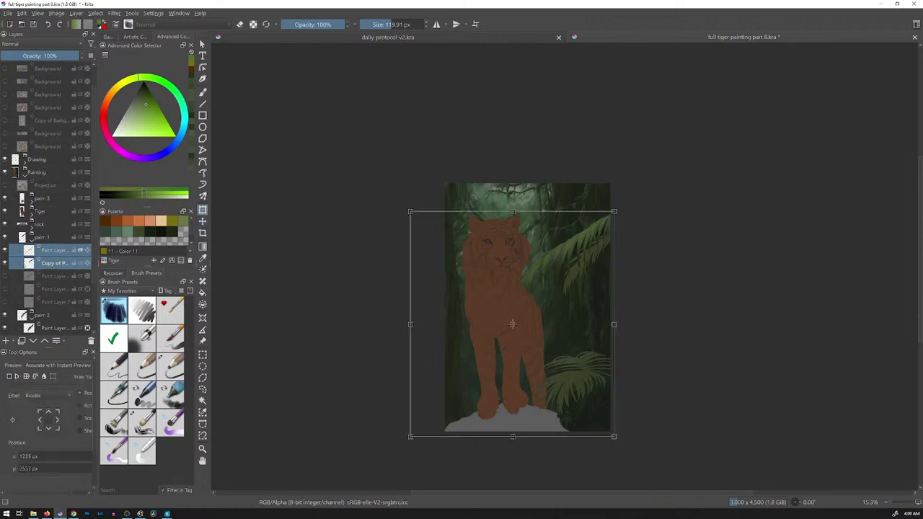
{"action": "left_click_drag", "start_coordinate": [635, 195], "coordinate": [632, 192]}
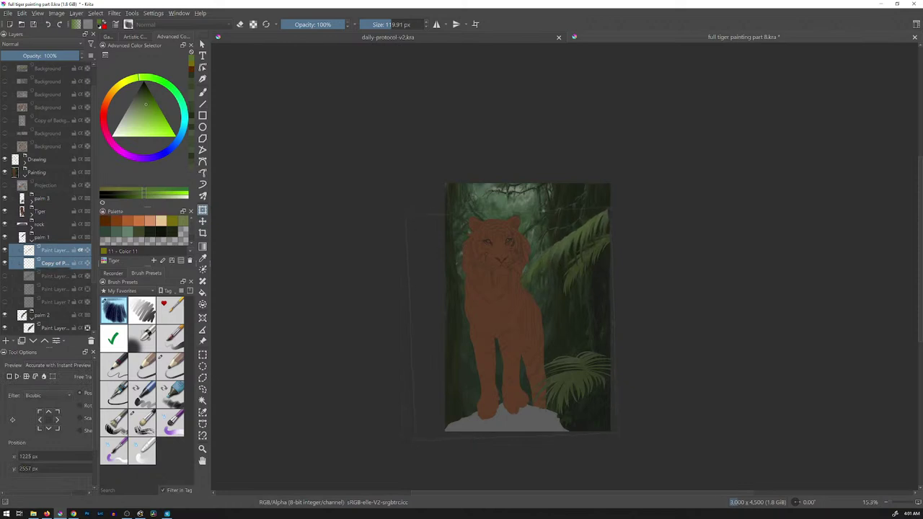
{"action": "left_click_drag", "start_coordinate": [548, 289], "coordinate": [553, 288]}
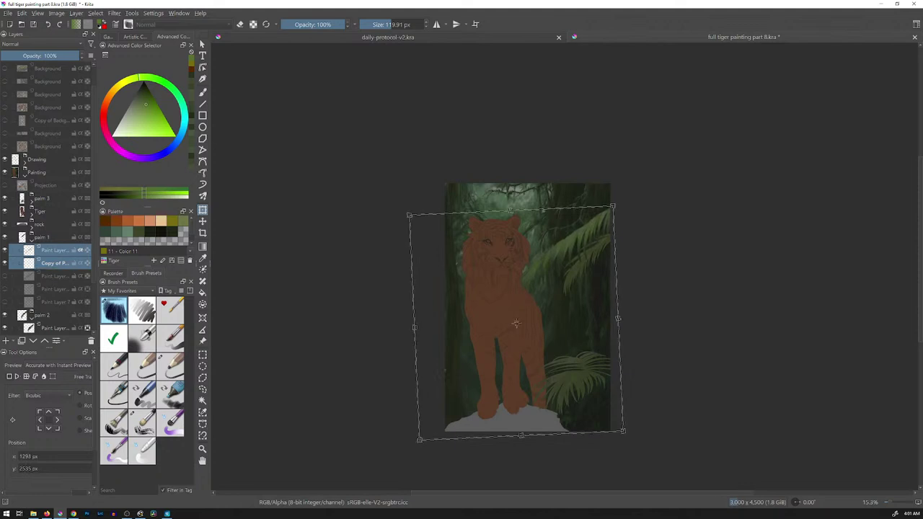
{"action": "key", "text": "Return"}
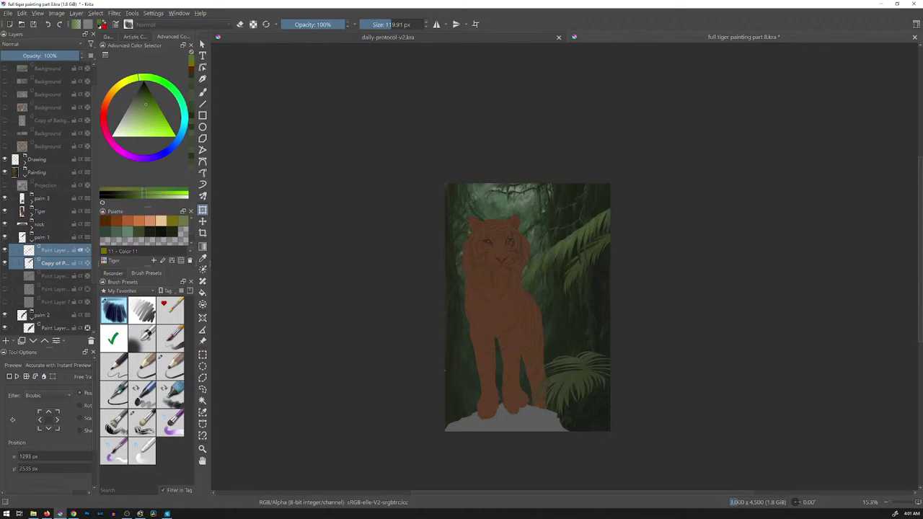
Group the three hidden original paint layers inside palm 1 and hide that group
{"action": "left_click", "coordinate": [55, 277]}
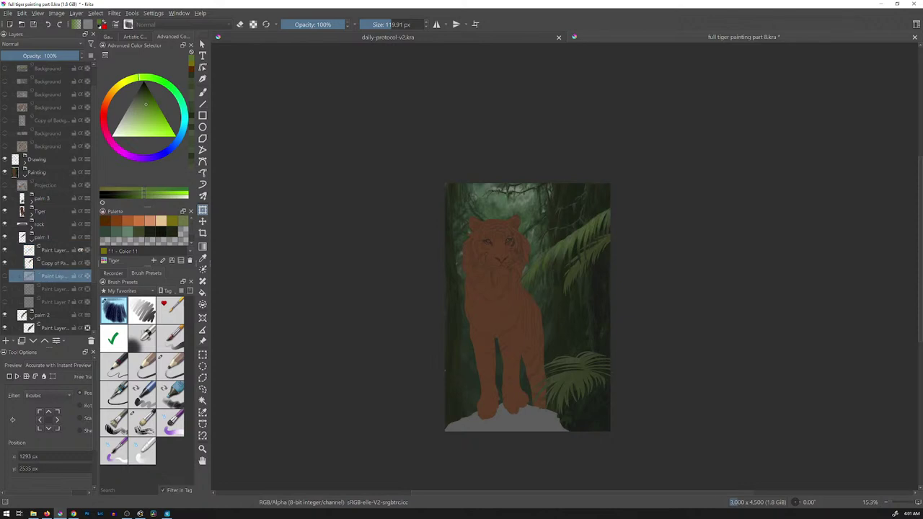
{"action": "left_click", "coordinate": [55, 302], "text": "shift"}
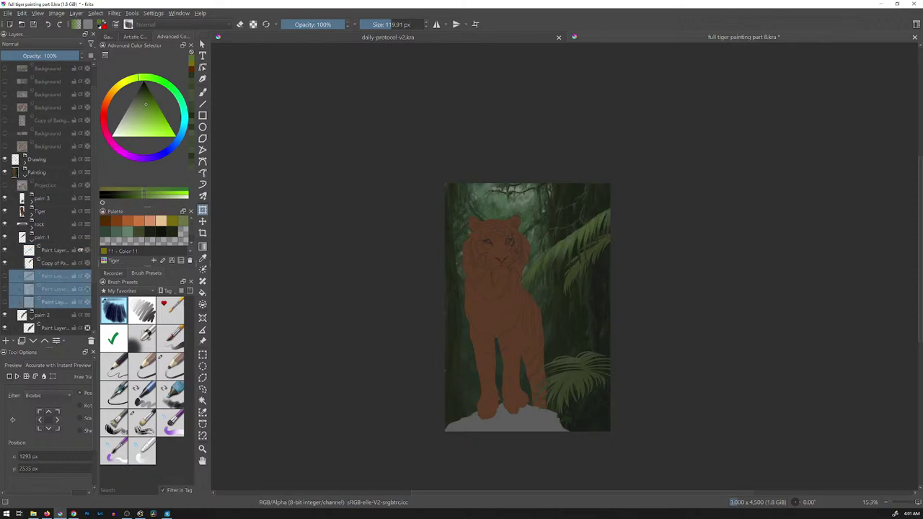
{"action": "key", "text": "ctrl+g"}
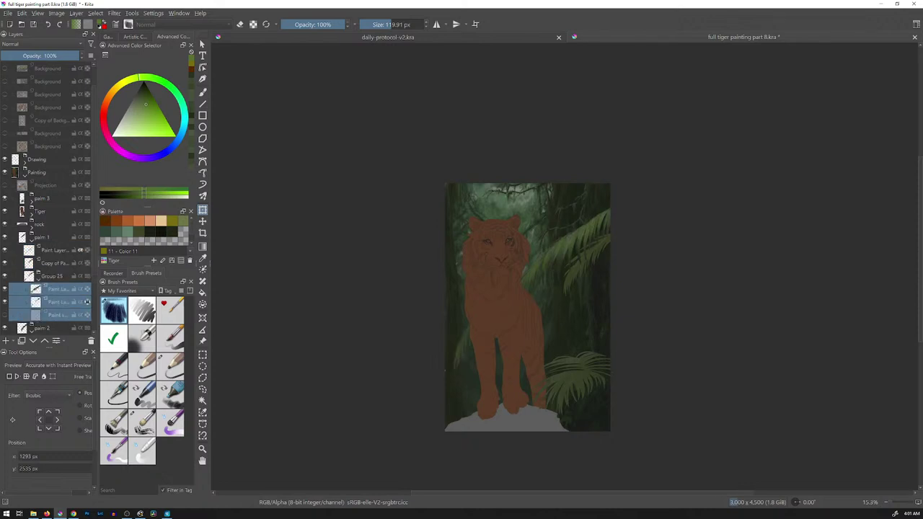
{"action": "left_click", "coordinate": [5, 276]}
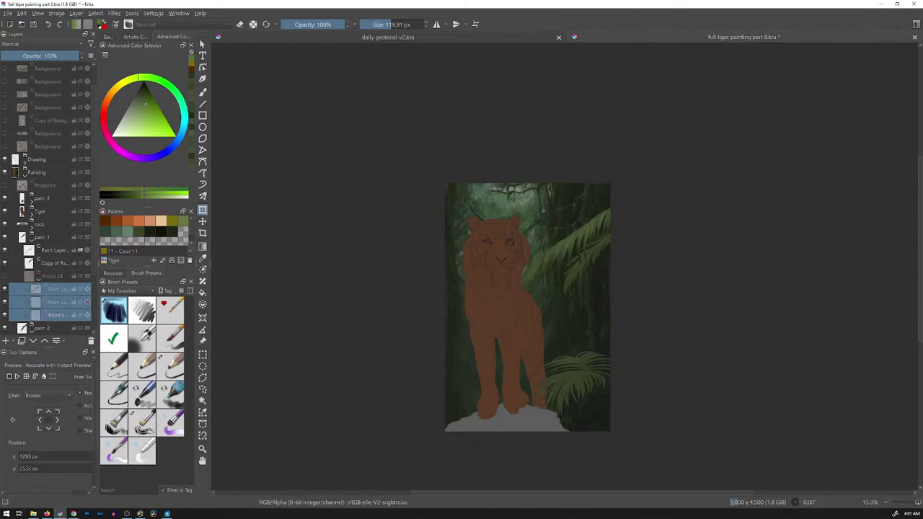
Group the new paint layer with the palm 1 copy and collapse both groups inside palm 1
{"action": "left_click", "coordinate": [55, 251]}
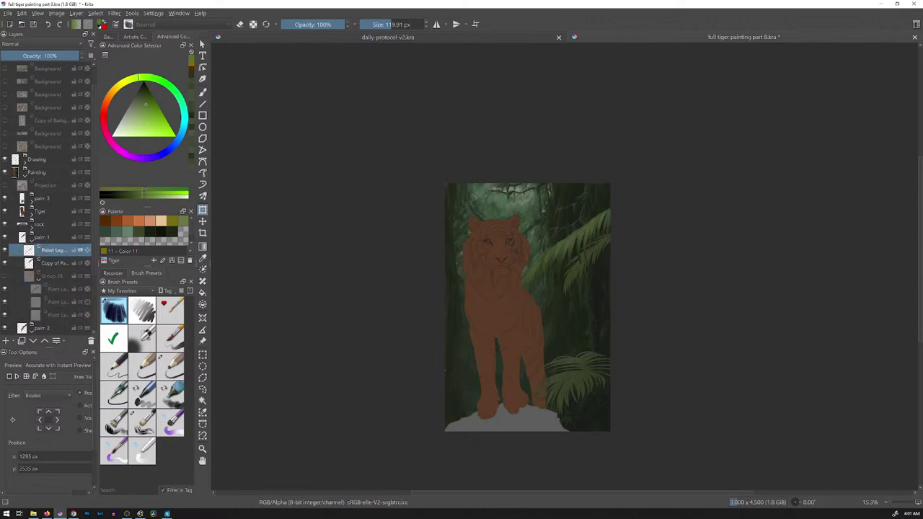
{"action": "left_click", "coordinate": [55, 263], "text": "shift"}
{"action": "key", "text": "ctrl+g"}
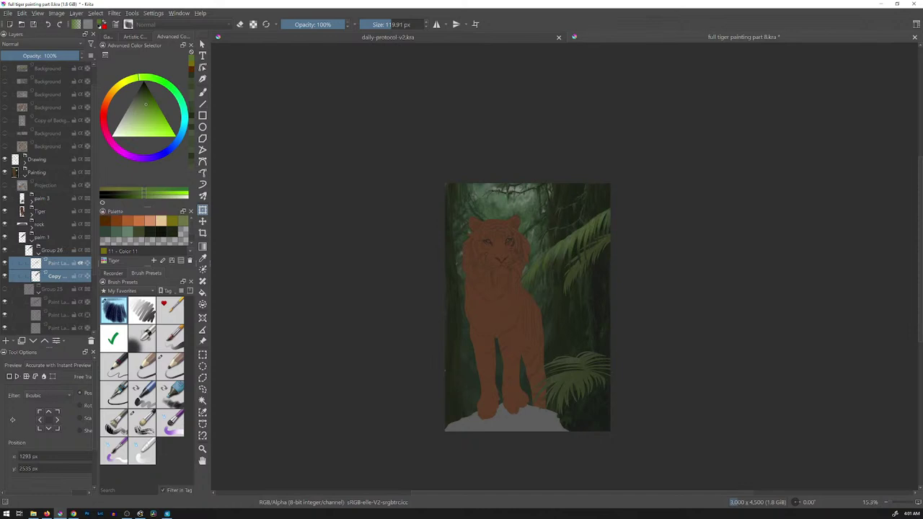
{"action": "left_click", "coordinate": [39, 253]}
{"action": "left_click", "coordinate": [39, 266]}
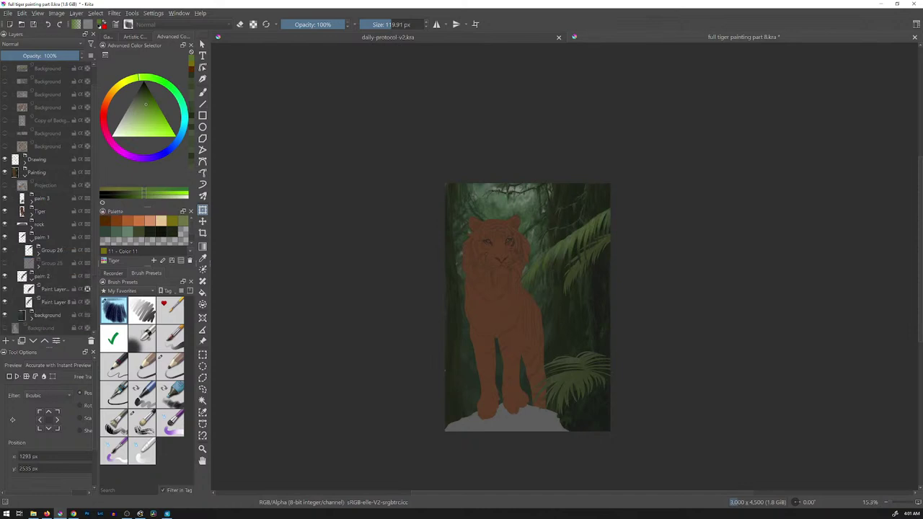
Compare the original frond in Group 25 with the repainted one in Group 26, leaving both groups visible
{"action": "left_click", "coordinate": [6, 264]}
{"action": "left_click", "coordinate": [5, 251]}
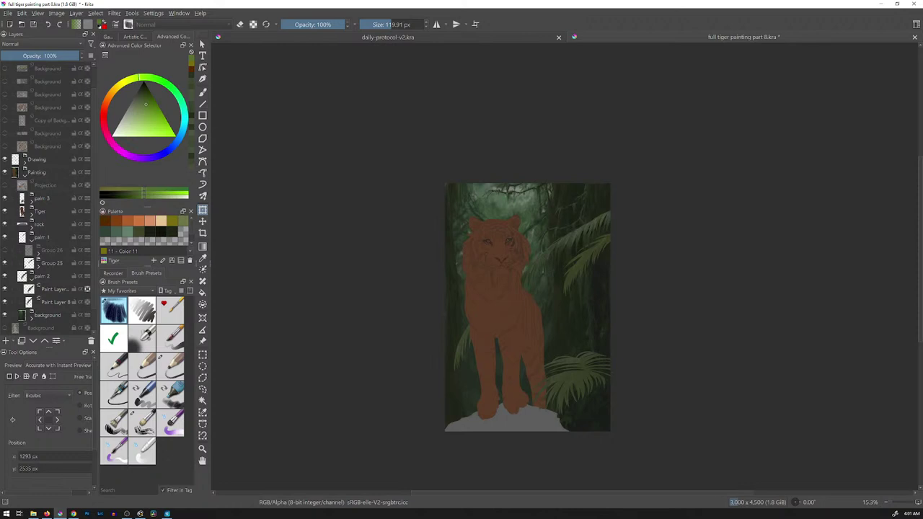
{"action": "scroll", "coordinate": [579, 303], "scroll_direction": "up", "scroll_amount": 4}
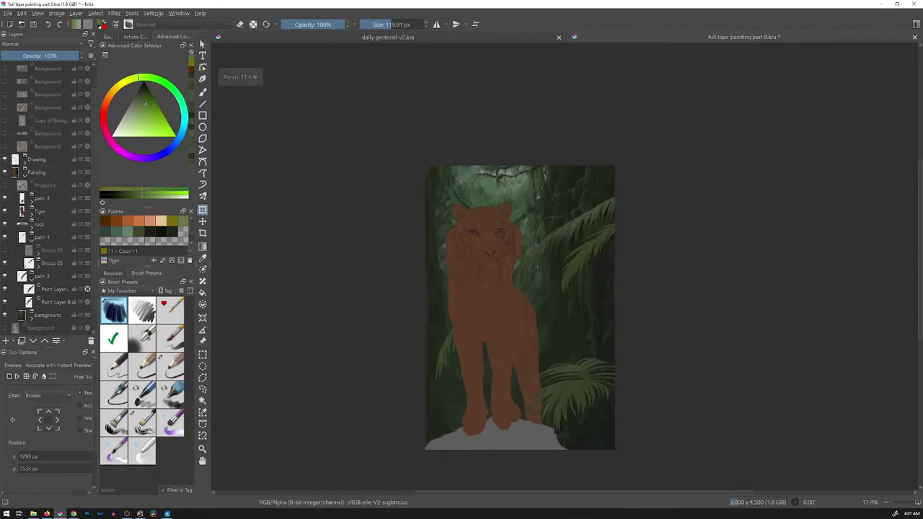
{"action": "left_click_drag", "start_coordinate": [578, 303], "coordinate": [615, 271]}
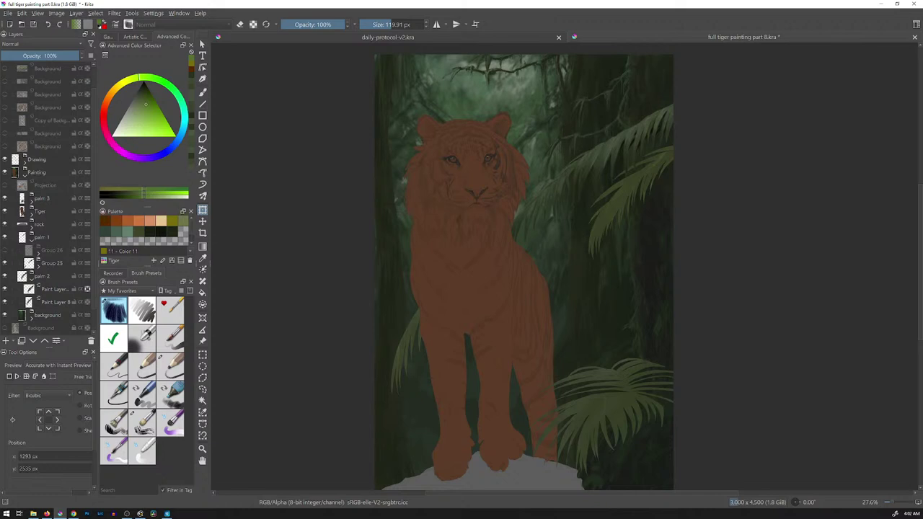
{"action": "left_click", "coordinate": [5, 250]}
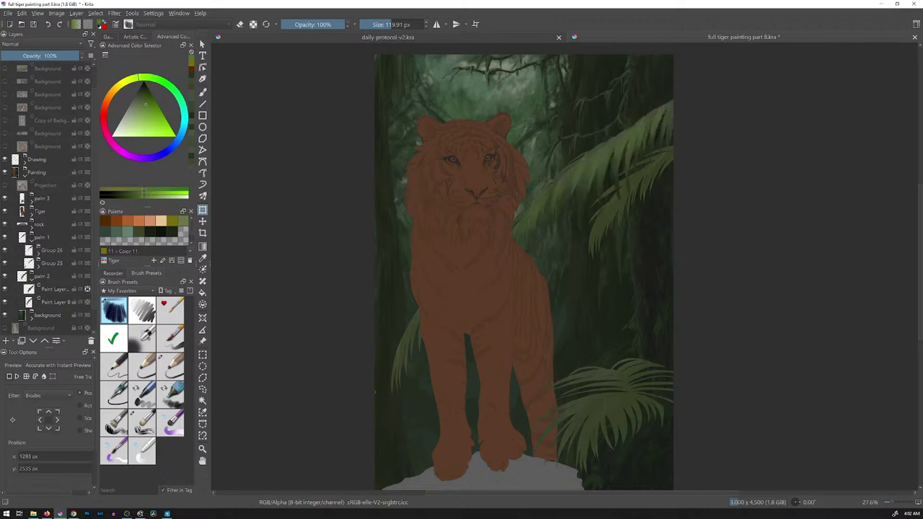
{"action": "left_click", "coordinate": [5, 263]}
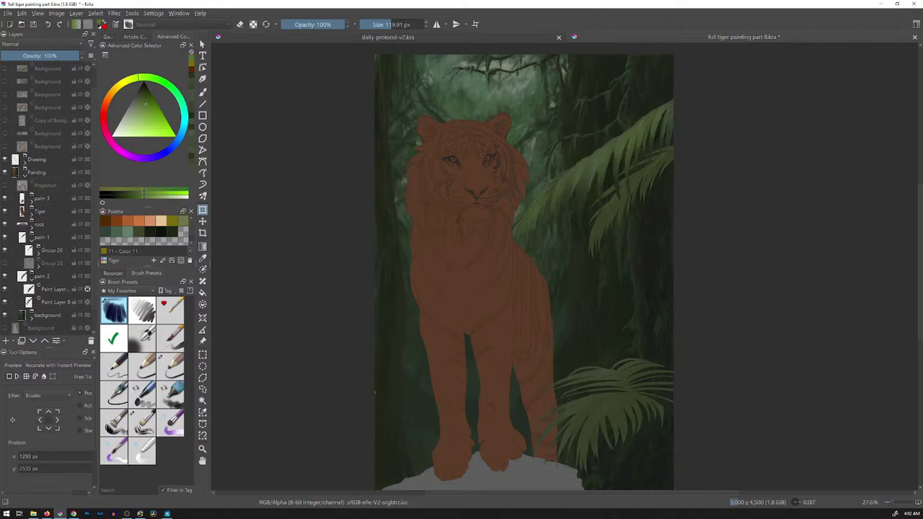
{"action": "mouse_move", "coordinate": [32, 249]}
{"action": "left_click", "coordinate": [5, 263]}
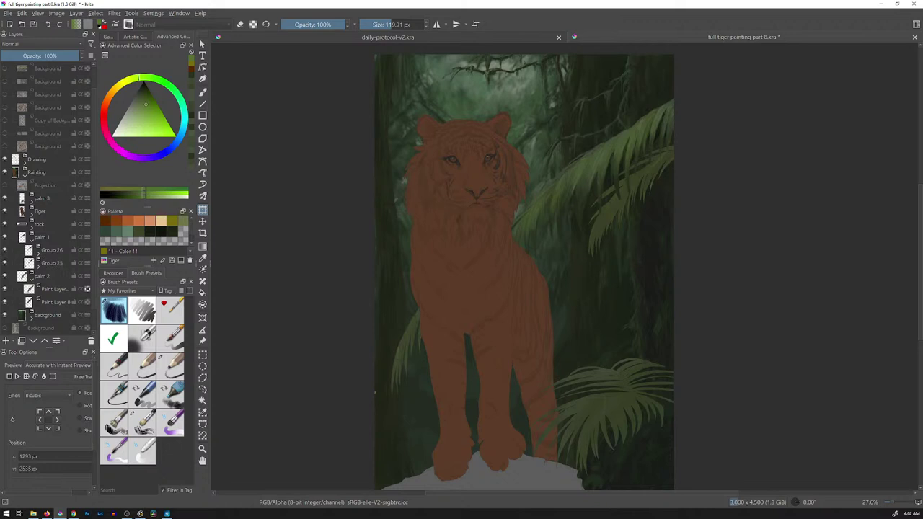
Examine the frond area with and without Group 26 by switching its visibility repeatedly
{"action": "mouse_move", "coordinate": [51, 289]}
{"action": "left_click", "coordinate": [5, 250]}
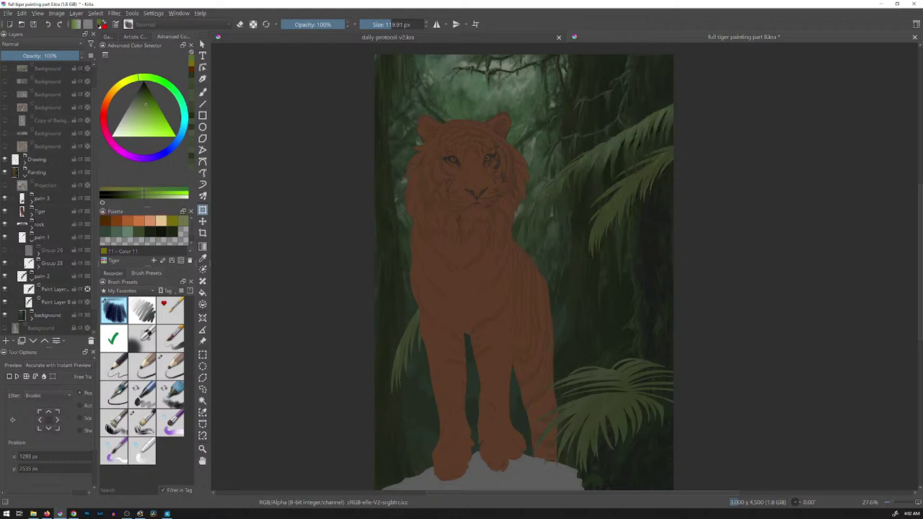
{"action": "left_click", "coordinate": [5, 250]}
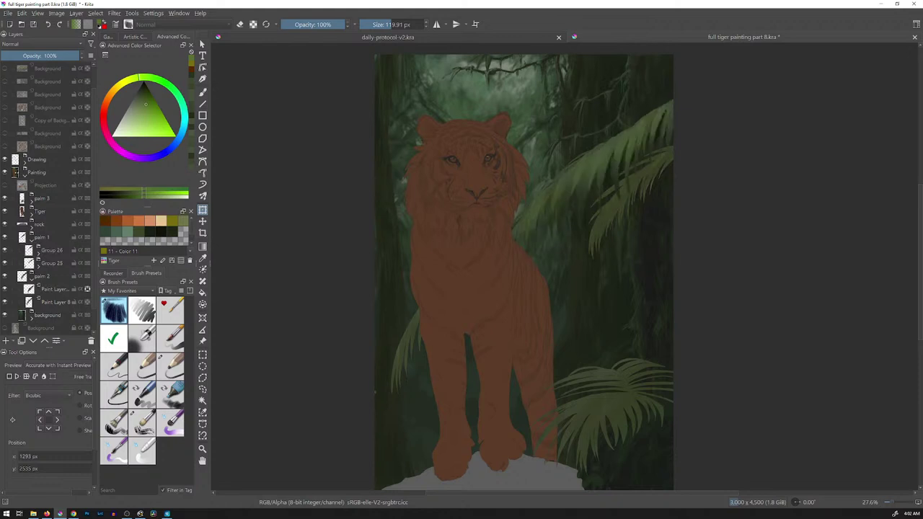
{"action": "left_click", "coordinate": [4, 249]}
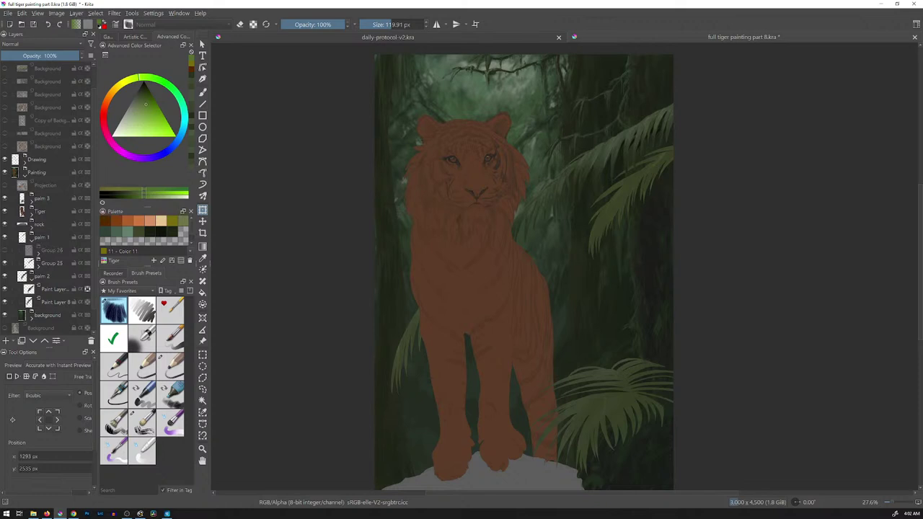
{"action": "left_click", "coordinate": [4, 249]}
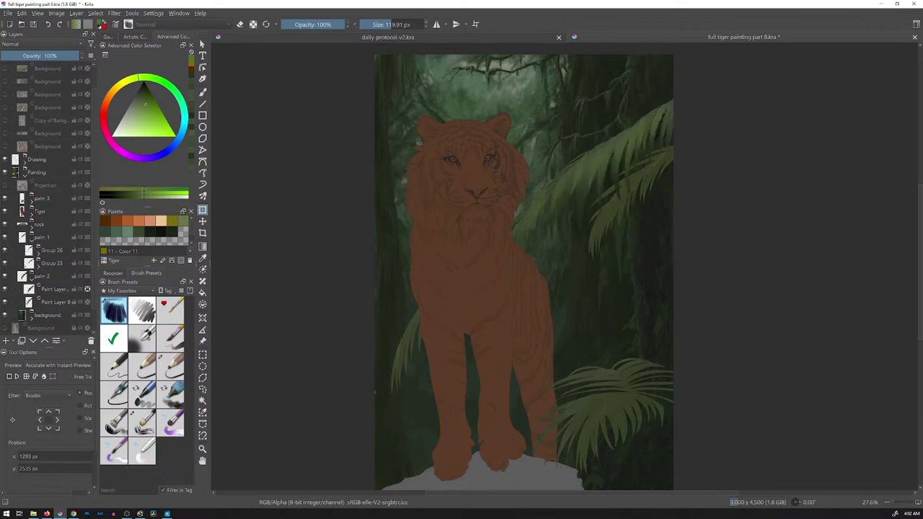
{"action": "left_click", "coordinate": [4, 250]}
{"action": "left_click", "coordinate": [4, 250]}
Nudge Group 25 with the Move tool to x 161, y 571 px so its leaflets sit behind the repainted frond
{"action": "left_click", "coordinate": [53, 263]}
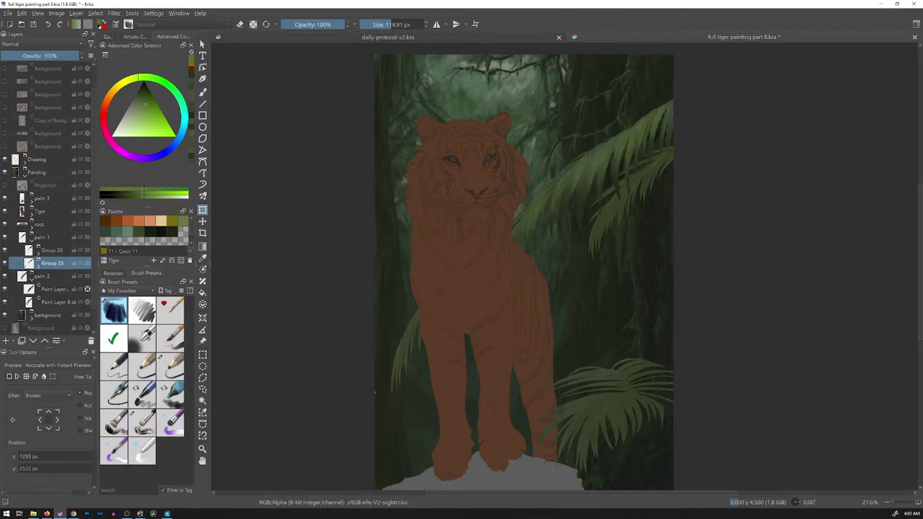
{"action": "key", "text": "t"}
{"action": "left_click_drag", "start_coordinate": [588, 181], "coordinate": [587, 185]}
{"action": "key", "text": "Up"}
{"action": "key", "text": "Up"}
{"action": "key", "text": "Up"}
{"action": "key", "text": "Left"}
{"action": "key", "text": "Left"}
{"action": "key", "text": "Left"}
{"action": "key", "text": "Down"}
{"action": "key", "text": "Down"}
{"action": "key", "text": "Down"}
{"action": "key", "text": "Down"}
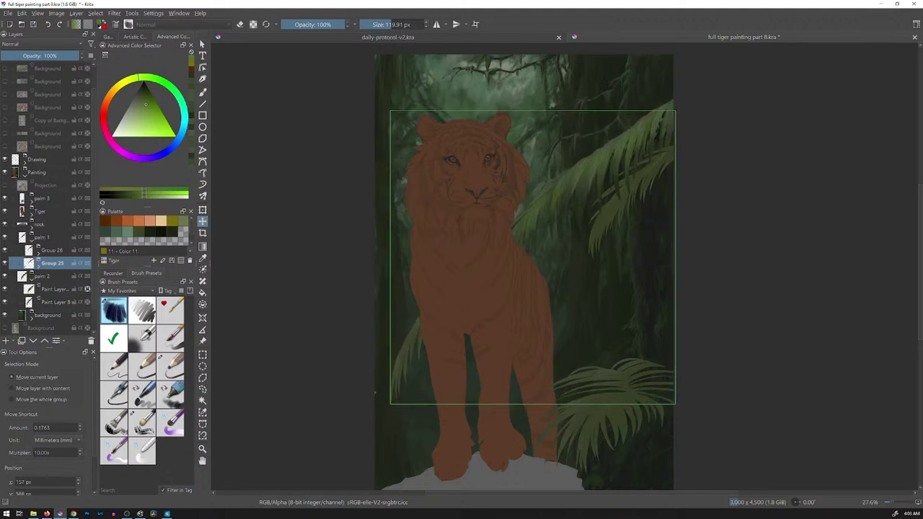
{"action": "key", "text": "Left"}
{"action": "key", "text": "Left"}
{"action": "key", "text": "Right"}
{"action": "key", "text": "Right"}
{"action": "key", "text": "Right"}
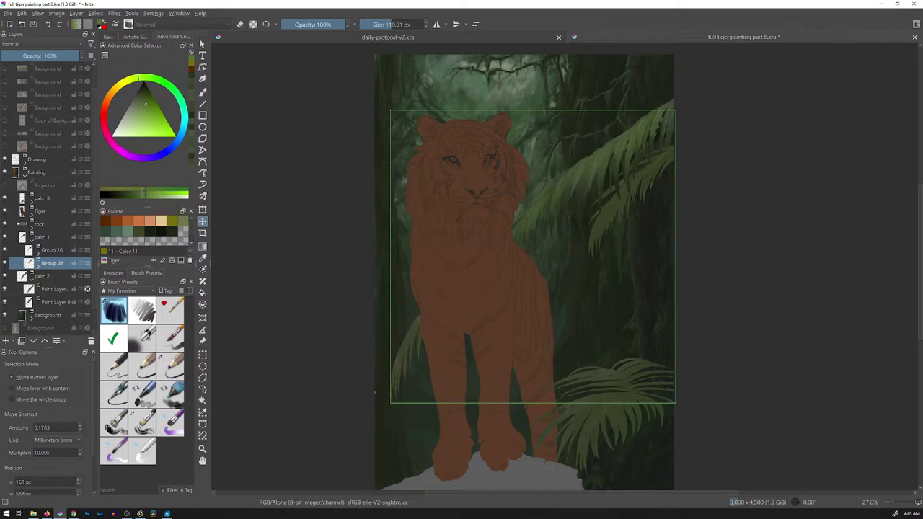
{"action": "key", "text": "Up"}
{"action": "key", "text": "Up"}
{"action": "key", "text": "Down"}
{"action": "key", "text": "Left"}
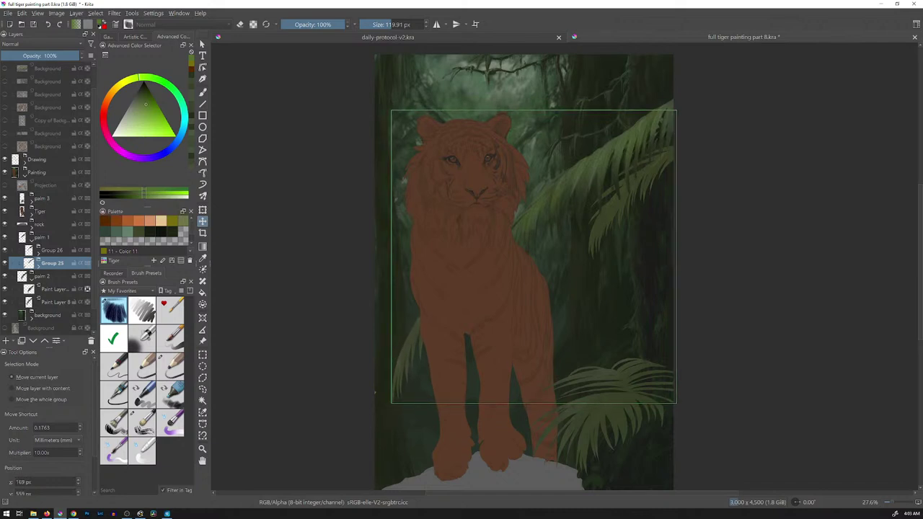
{"action": "key", "text": "Down"}
{"action": "key", "text": "Right"}
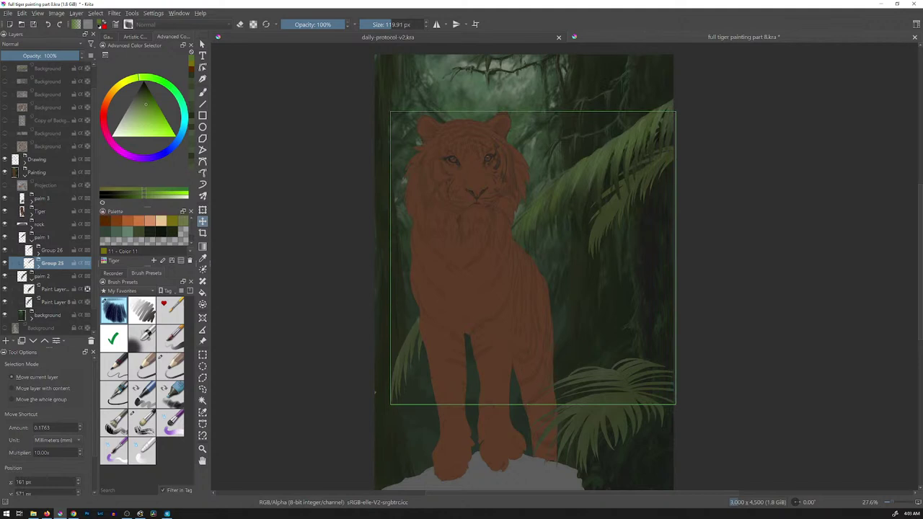
Set Group 25's opacity to 83% and show the jungle reference photo with the hikers
{"action": "left_click_drag", "start_coordinate": [75, 56], "coordinate": [66, 55]}
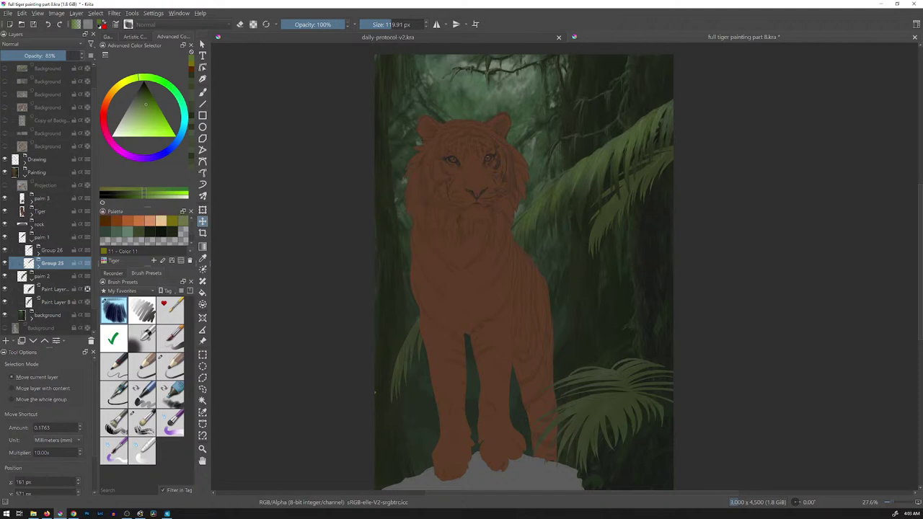
{"action": "left_click", "coordinate": [5, 82]}
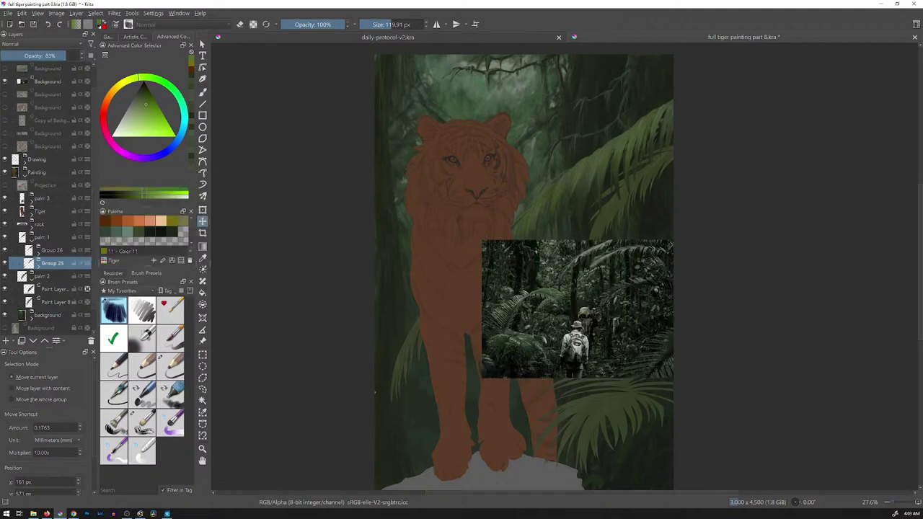
Move the hikers reference photo down and toward the tiger, uncovering the fronds, and make Group 26's upper paint layer active
{"action": "left_click", "coordinate": [49, 82]}
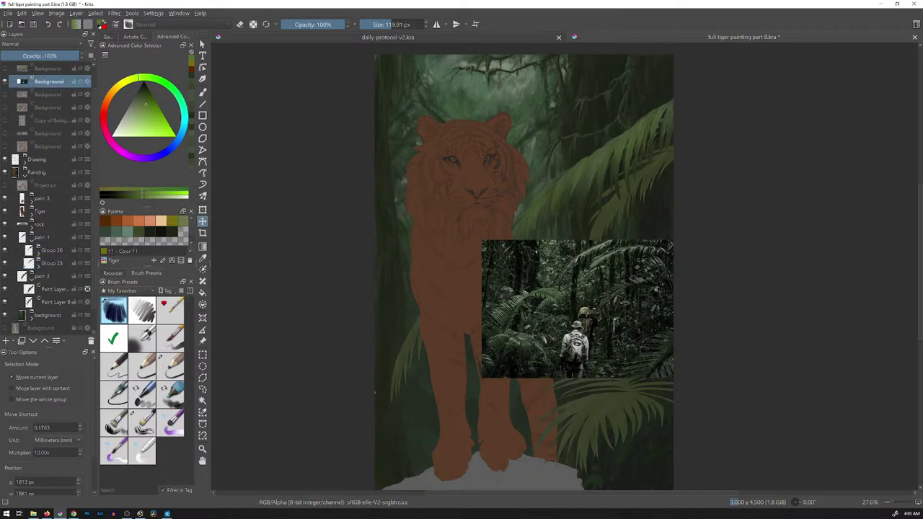
{"action": "left_click_drag", "start_coordinate": [588, 314], "coordinate": [565, 349]}
{"action": "left_click", "coordinate": [39, 253]}
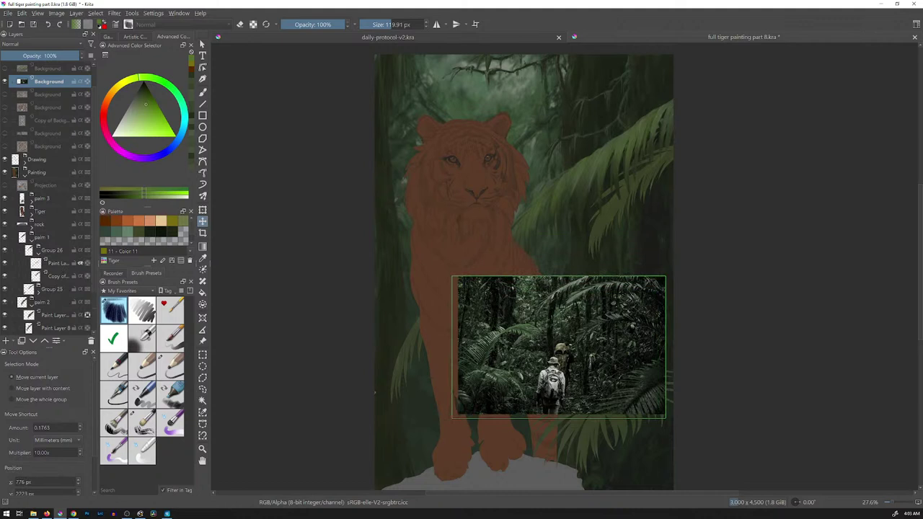
{"action": "left_click", "coordinate": [58, 264]}
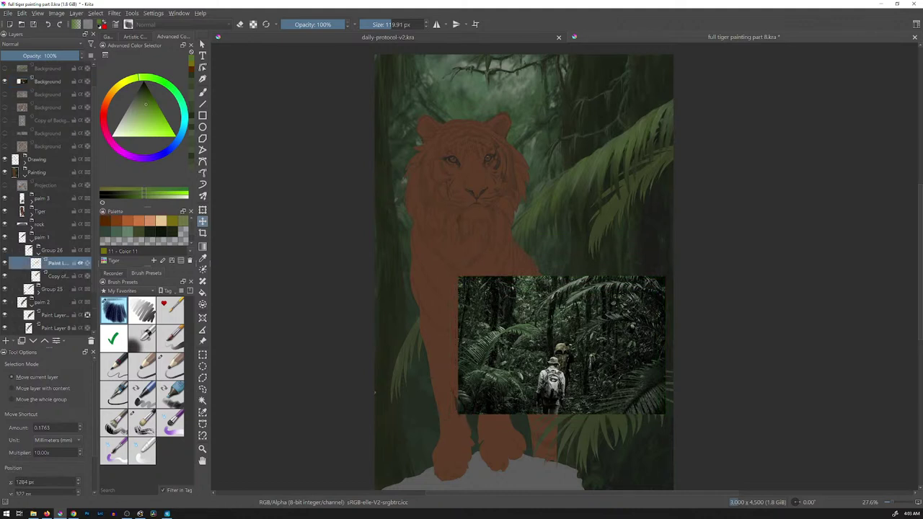
Set up the Chris Drawing brush at about 49 px with a muted green based on a tone sampled from the upper frond
{"action": "key", "text": "b"}
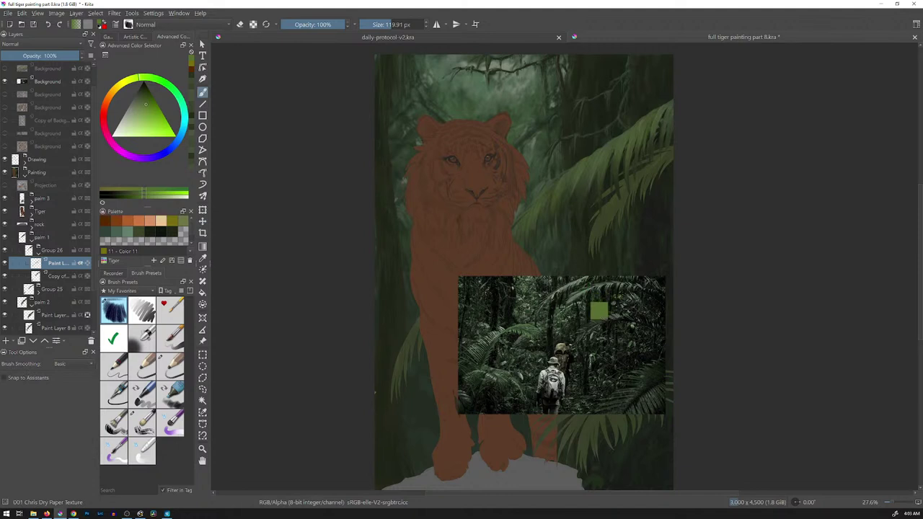
{"action": "left_click", "coordinate": [579, 318], "text": "ctrl"}
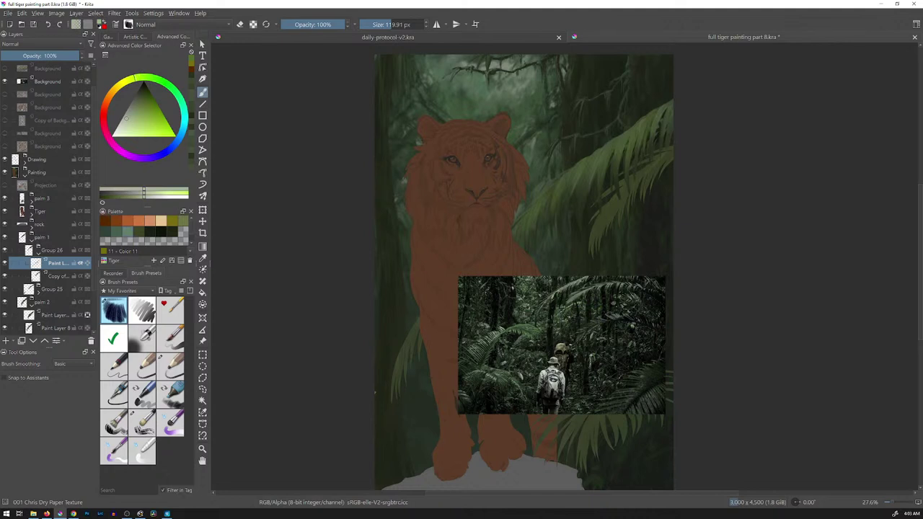
{"action": "left_click", "coordinate": [619, 181], "text": "ctrl"}
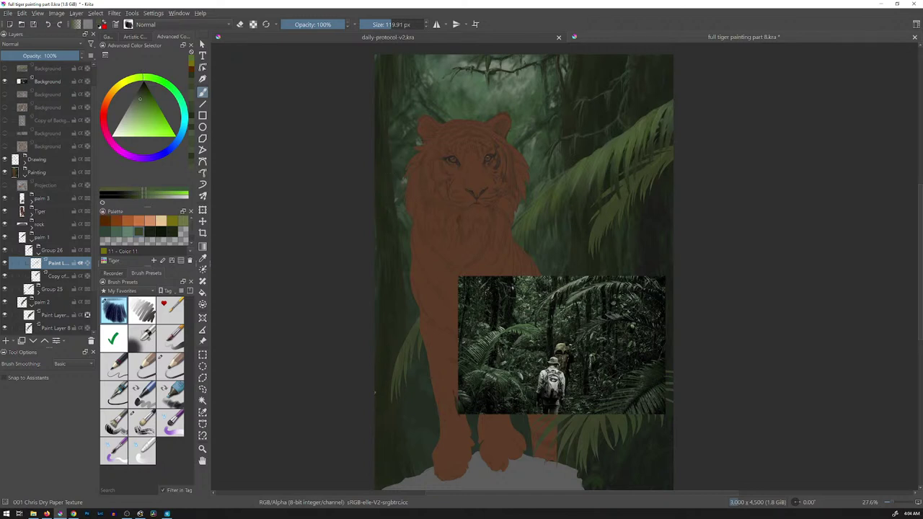
{"action": "left_click", "coordinate": [140, 107]}
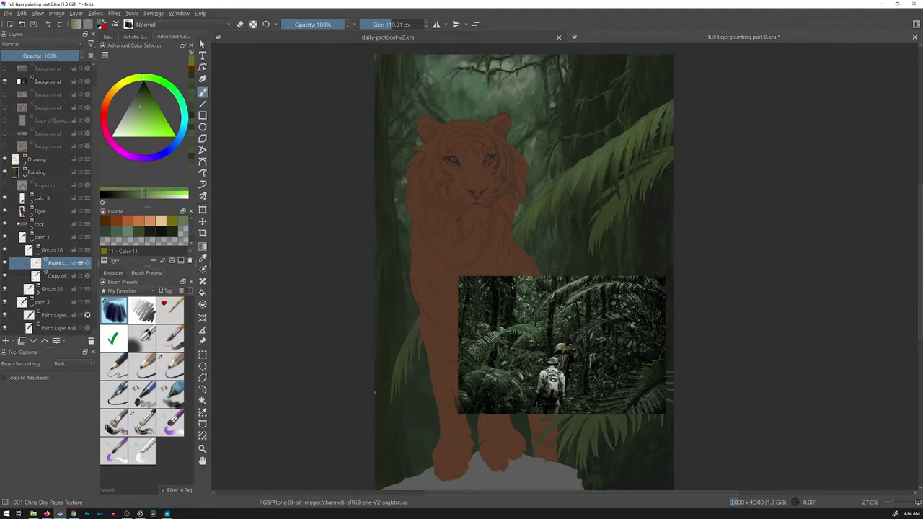
{"action": "left_click", "coordinate": [170, 366]}
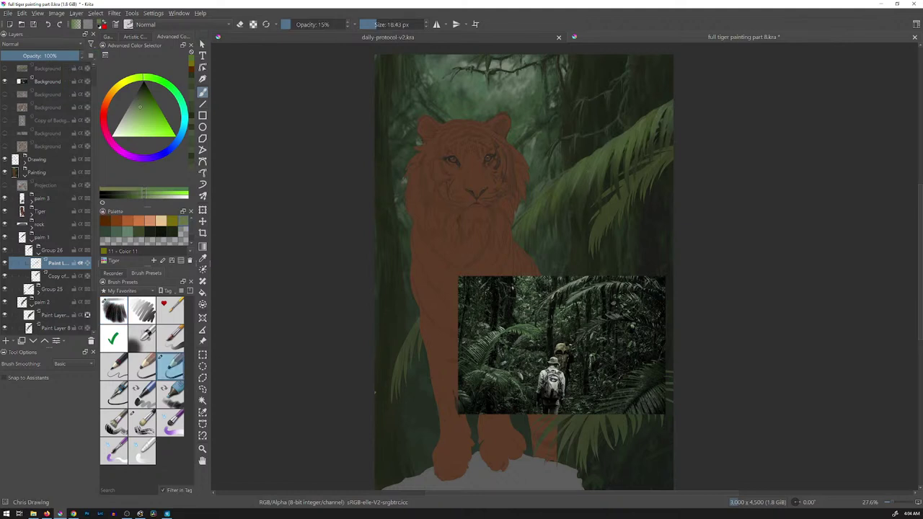
{"action": "left_click_drag", "start_coordinate": [377, 24], "coordinate": [384, 24]}
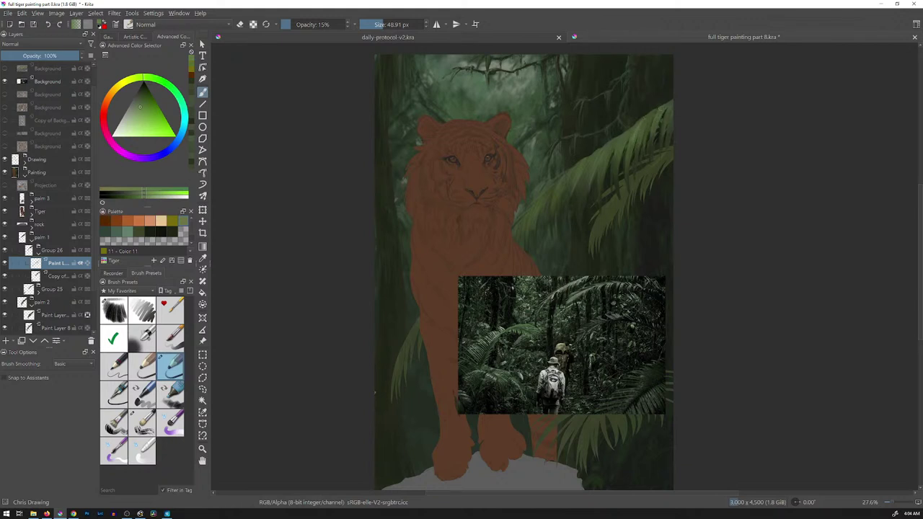
Adjust the brush to about 56 px and refine the colour to a slightly greyer green for the upper frond's leaflets
{"action": "key", "text": "bracketleft"}
{"action": "key", "text": "bracketleft"}
{"action": "key", "text": "bracketleft"}
{"action": "key", "text": "bracketleft"}
{"action": "key", "text": "bracketright"}
{"action": "key", "text": "bracketright"}
{"action": "key", "text": "bracketright"}
{"action": "key", "text": "bracketright"}
{"action": "left_click", "coordinate": [135, 106]}
{"action": "left_click", "coordinate": [135, 106]}
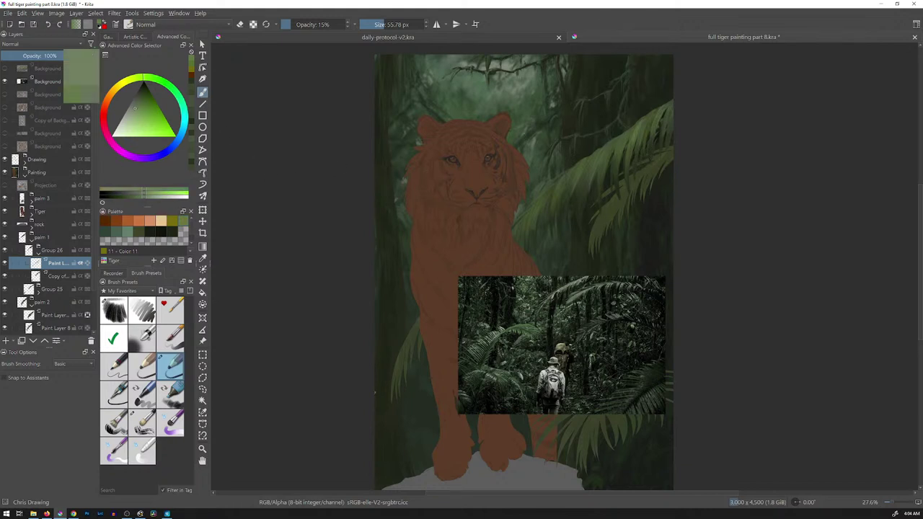
{"action": "left_click", "coordinate": [136, 107]}
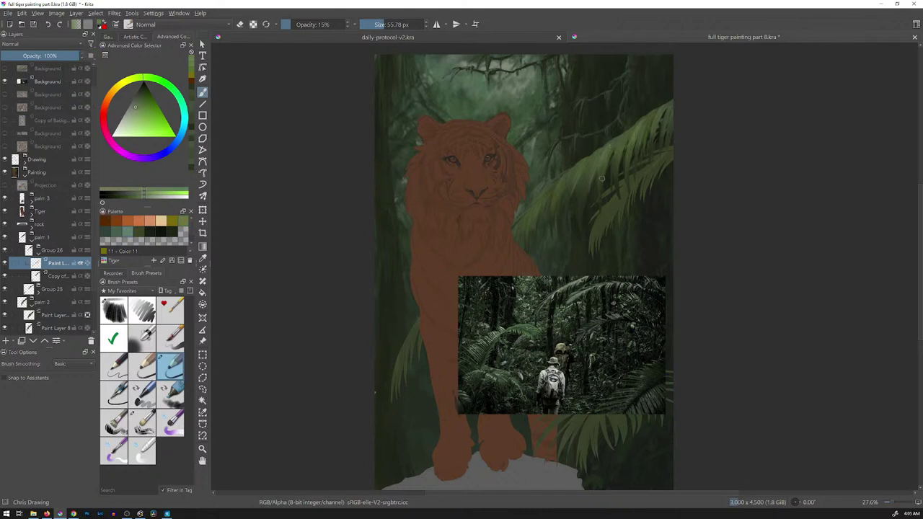
Paint fine leaflet strokes on the upper frond with a 35.43 px brush and greens sampled from the frond
{"action": "left_click_drag", "start_coordinate": [641, 141], "coordinate": [620, 142]}
{"action": "key", "text": "bracketleft"}
{"action": "key", "text": "bracketleft"}
{"action": "key", "text": "bracketleft"}
{"action": "key", "text": "bracketleft"}
{"action": "left_click", "coordinate": [381, 25]}
{"action": "left_click", "coordinate": [624, 138], "text": "ctrl"}
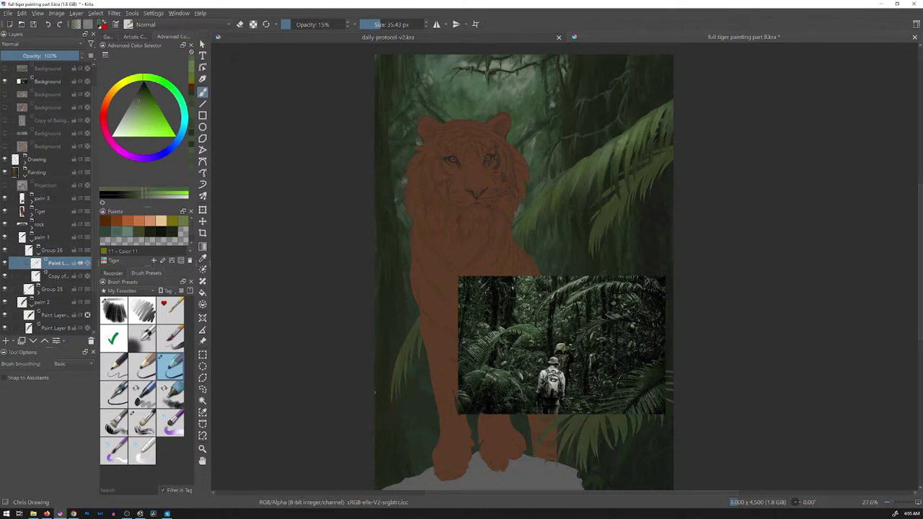
{"action": "left_click", "coordinate": [648, 160], "text": "ctrl"}
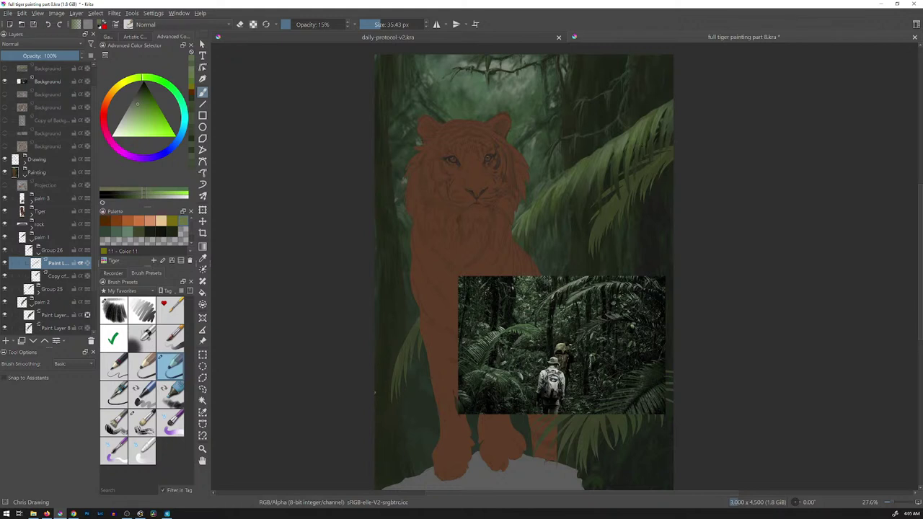
Toggle the visibility of the jungle bg layer in the Drawing group, leaving the group collapsed
{"action": "left_click", "coordinate": [24, 158]}
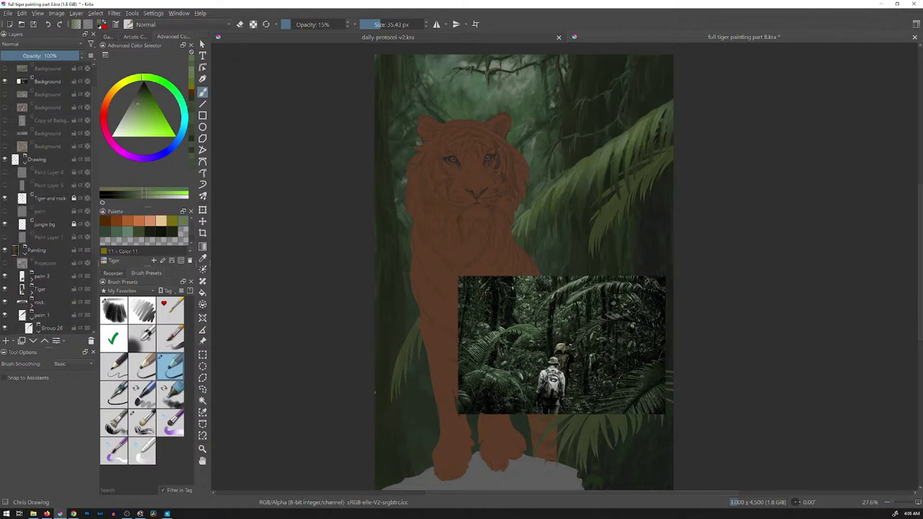
{"action": "left_click", "coordinate": [5, 224]}
{"action": "left_click", "coordinate": [25, 161]}
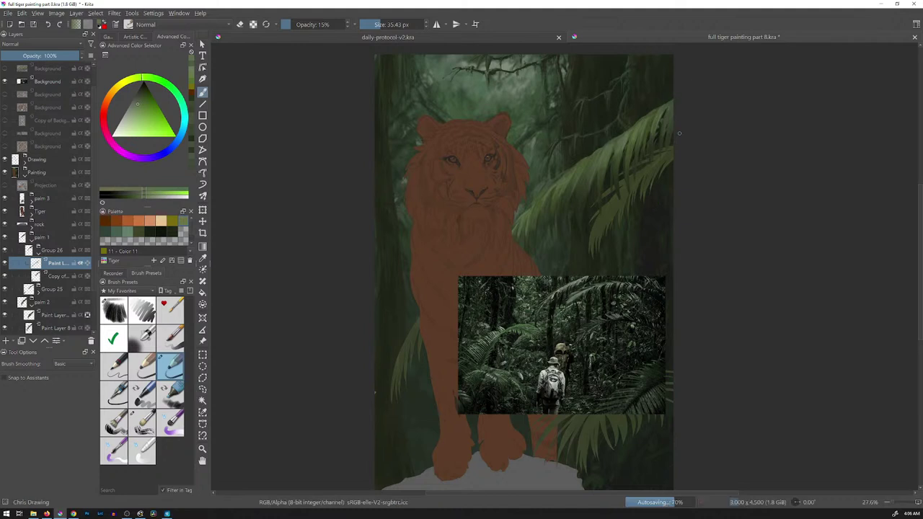
Paint dark green sampled between the leaflets into the gap below the upper frond's stem, enlarging the brush to about 147 px
{"action": "left_click", "coordinate": [649, 201]}
{"action": "left_click", "coordinate": [629, 180], "text": "ctrl"}
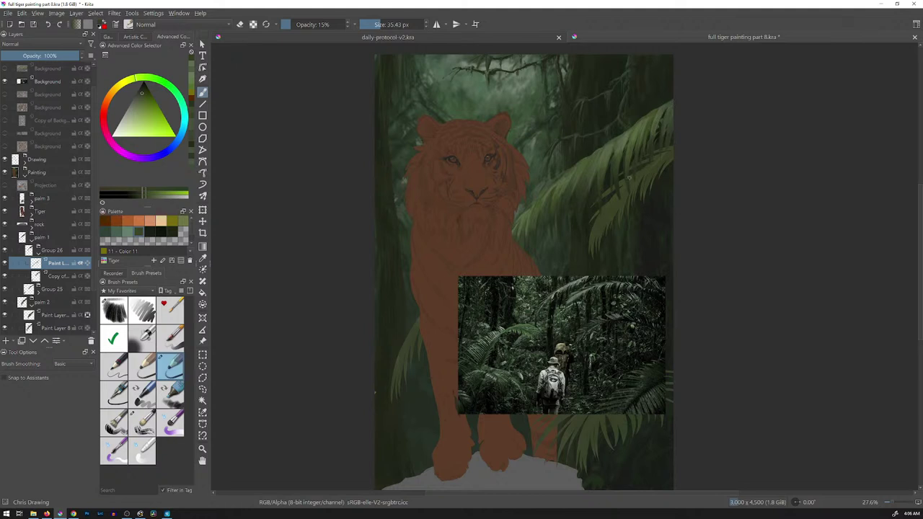
{"action": "left_click", "coordinate": [621, 185], "text": "ctrl"}
{"action": "left_click_drag", "start_coordinate": [625, 178], "coordinate": [628, 178]}
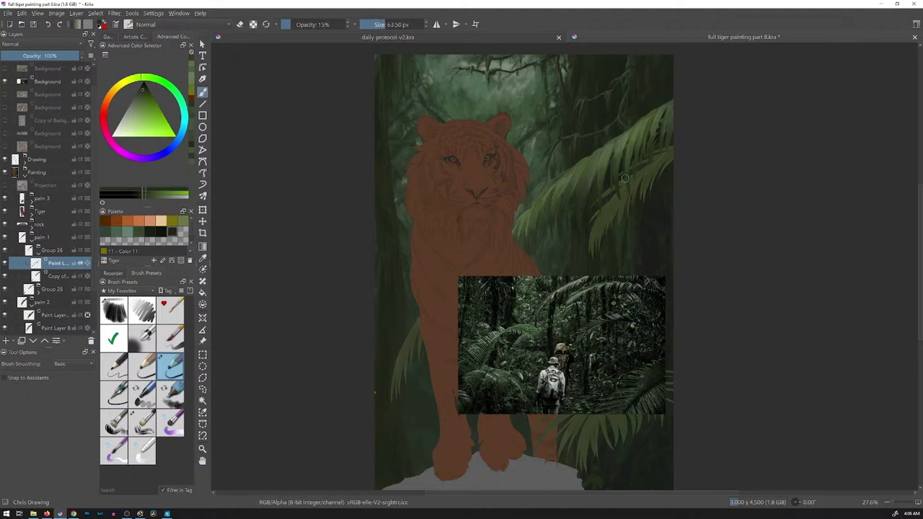
{"action": "key", "text": "bracketright"}
{"action": "key", "text": "bracketright"}
{"action": "key", "text": "bracketright"}
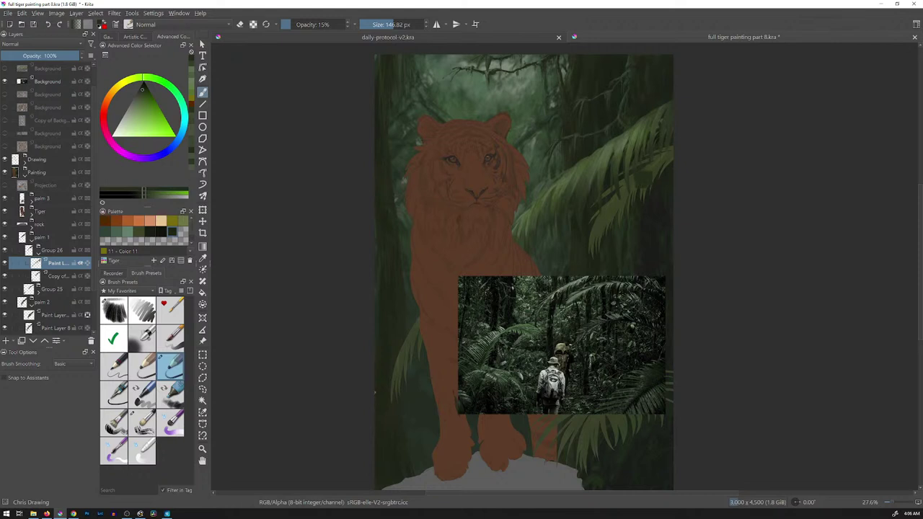
Shade the upper frond's leaflets near the canvas edge and toward the tiger, using sampled greens and a brush reduced to 74.66 px
{"action": "left_click", "coordinate": [640, 180], "text": "ctrl"}
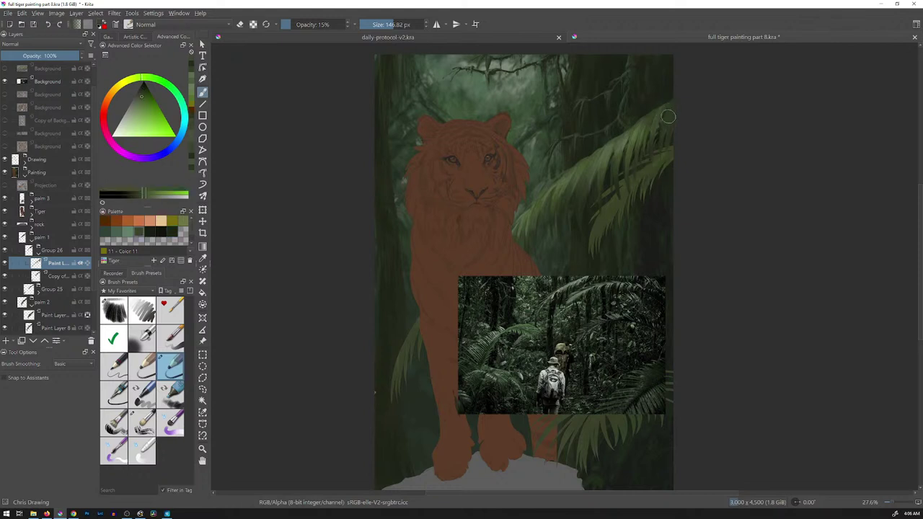
{"action": "left_click_drag", "start_coordinate": [667, 123], "coordinate": [649, 131]}
{"action": "left_click", "coordinate": [653, 159], "text": "ctrl"}
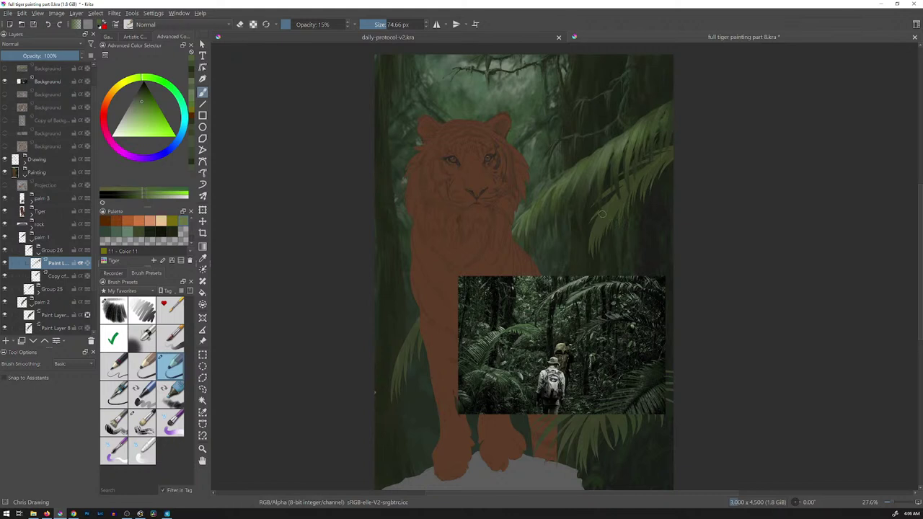
{"action": "left_click", "coordinate": [608, 162], "text": "ctrl"}
{"action": "left_click_drag", "start_coordinate": [571, 181], "coordinate": [565, 205]}
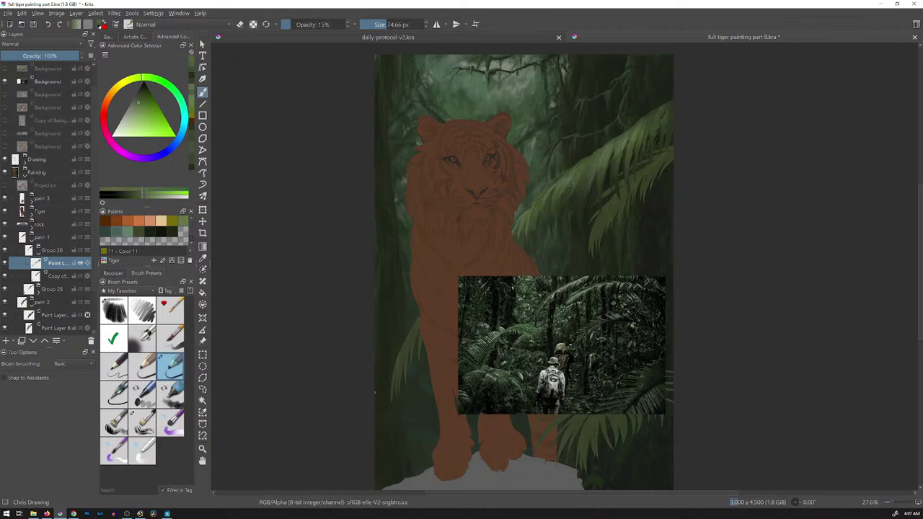
Refine the leaflets beside the tiger with sampled dark and mid greens, using a 30.75 px brush and then 77.34 px
{"action": "left_click", "coordinate": [585, 216], "text": "ctrl"}
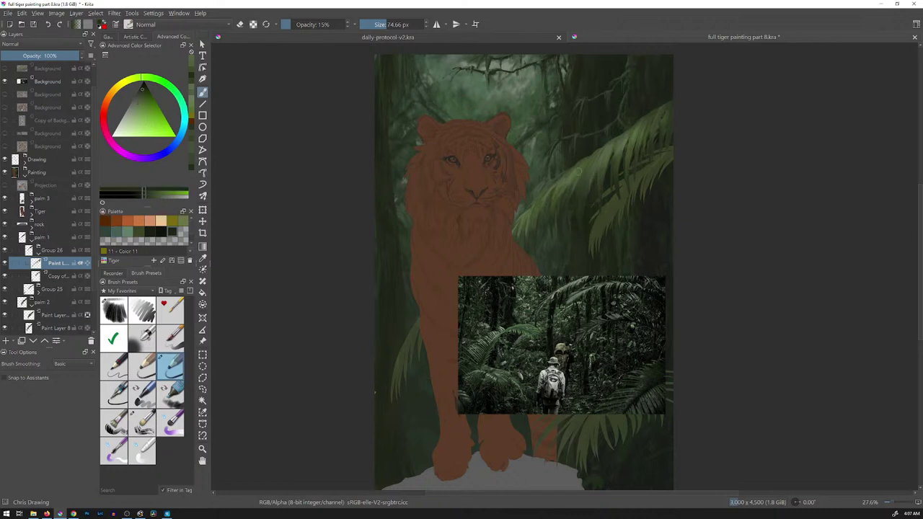
{"action": "mouse_move", "coordinate": [568, 190]}
{"action": "left_mouse_down", "text": "shift"}
{"action": "mouse_move", "coordinate": [577, 188]}
{"action": "mouse_move", "coordinate": [561, 201]}
{"action": "left_mouse_up", "text": "shift"}
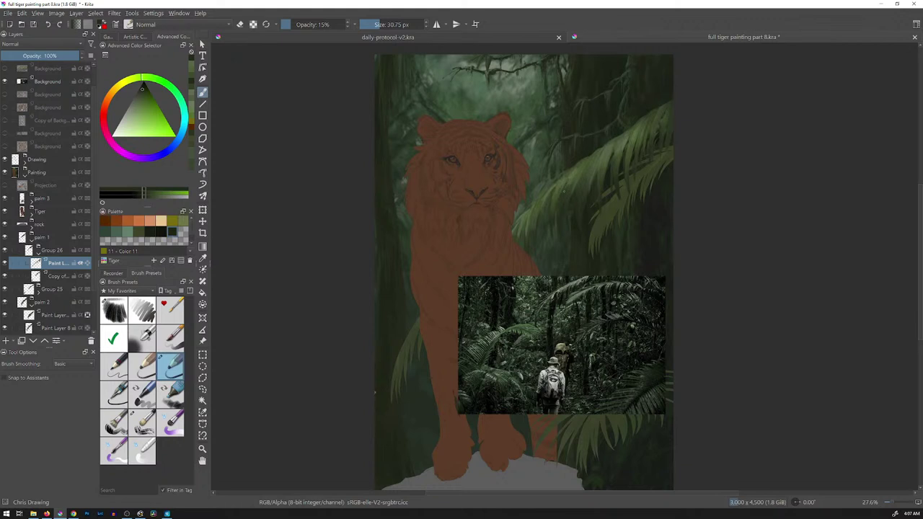
{"action": "left_click", "coordinate": [560, 211], "text": "ctrl"}
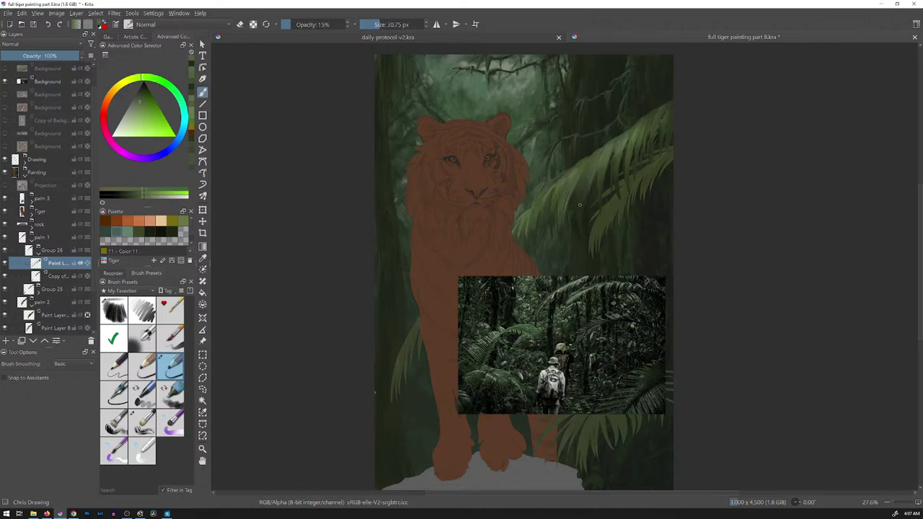
{"action": "left_click_drag", "start_coordinate": [583, 211], "coordinate": [604, 212]}
{"action": "left_click_drag", "start_coordinate": [561, 238], "coordinate": [560, 210]}
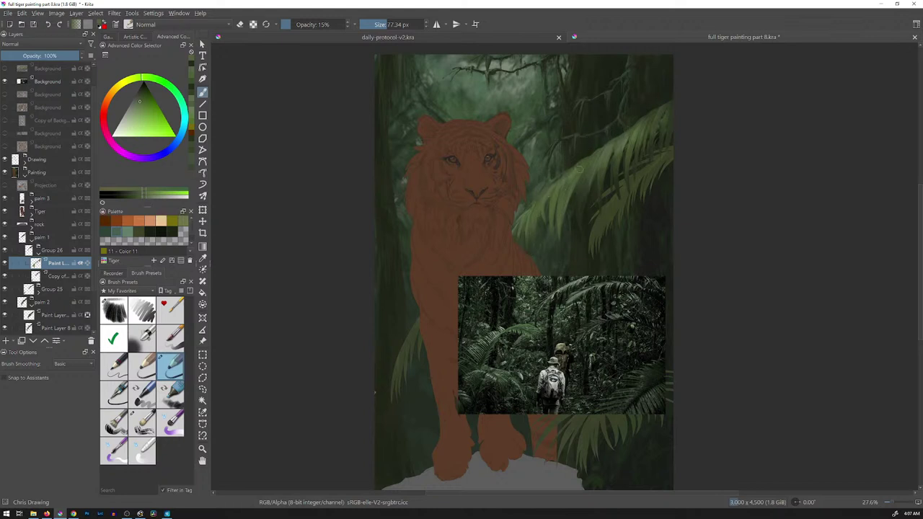
Sample dark green from between the leaflets and shade the gaps in the upper frond's tip beside the tiger
{"action": "left_click", "coordinate": [607, 201]}
{"action": "left_click", "coordinate": [593, 182], "text": "ctrl"}
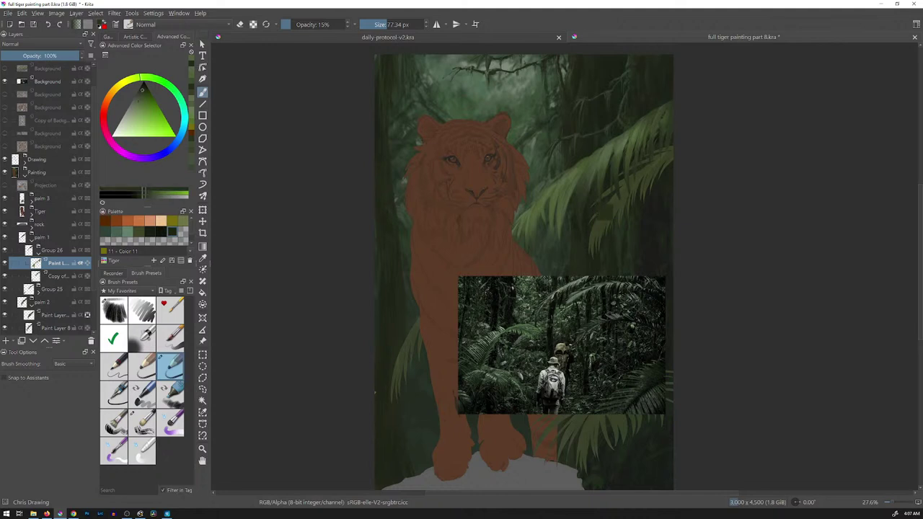
{"action": "left_click_drag", "start_coordinate": [559, 223], "coordinate": [566, 212]}
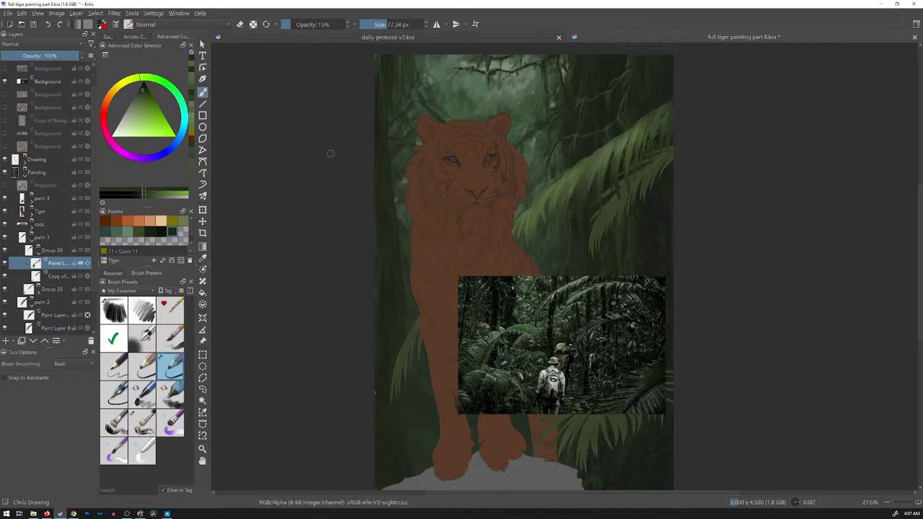
{"action": "left_click", "coordinate": [128, 231]}
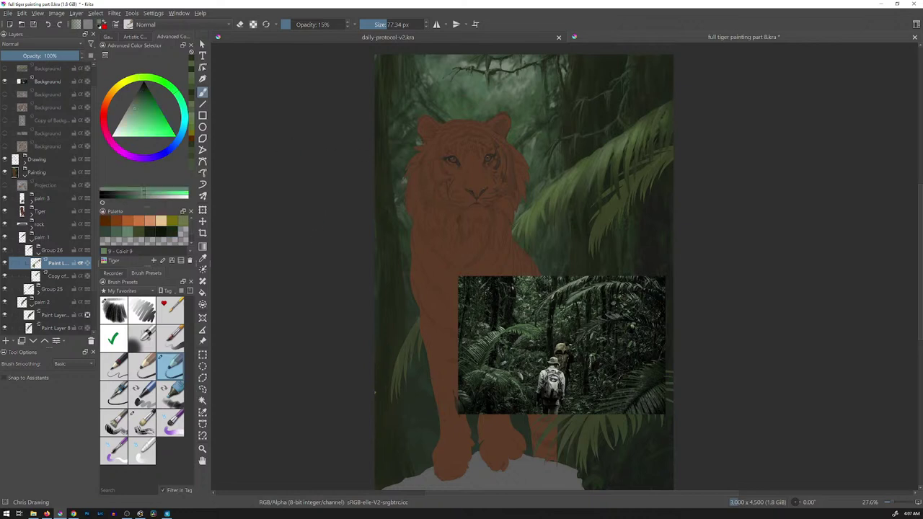
{"action": "left_click_drag", "start_coordinate": [553, 203], "coordinate": [556, 227]}
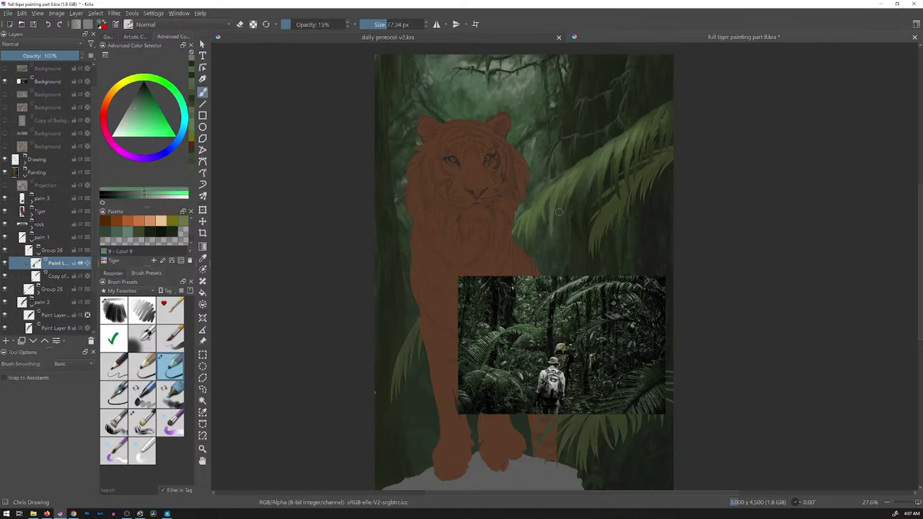
{"action": "key", "text": "ctrl+z"}
Tone the upper frond's shadows and leaflets, alternating palette Color 7 and a slightly lighter variant with greens sampled from the canvas
{"action": "left_click", "coordinate": [105, 231]}
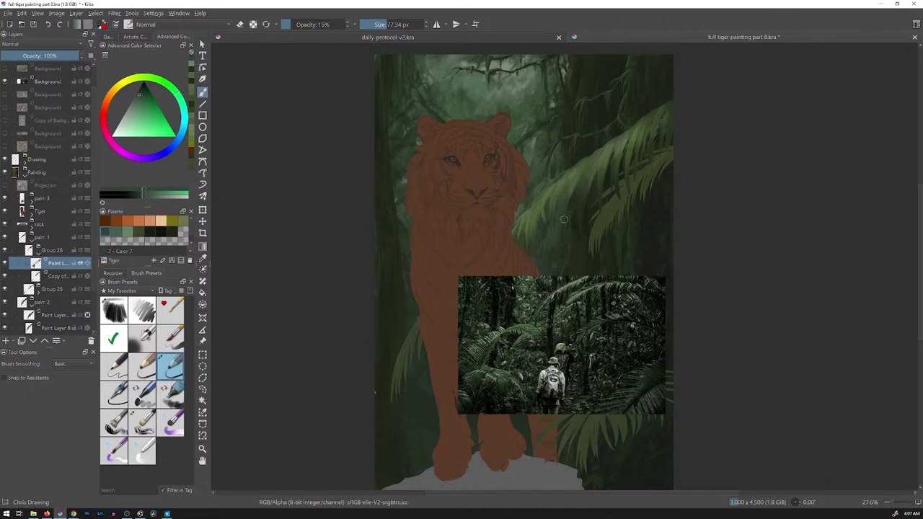
{"action": "left_click", "coordinate": [139, 97]}
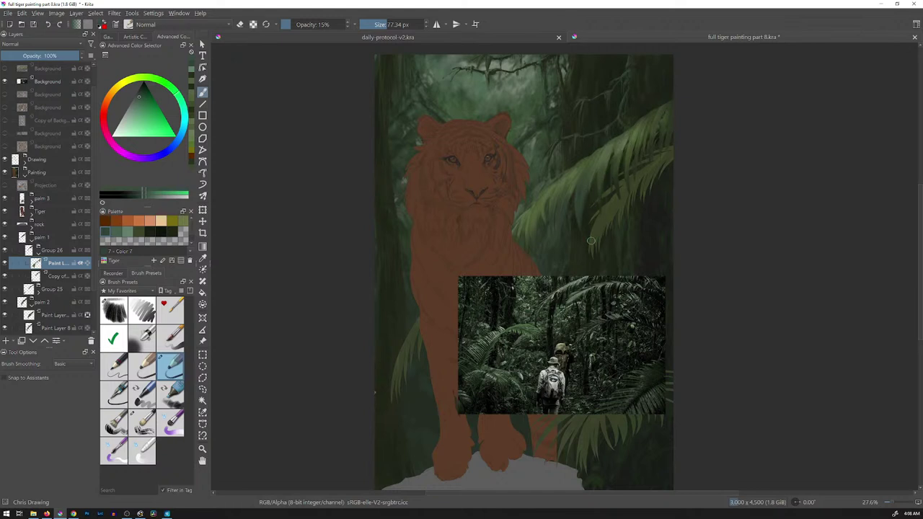
{"action": "left_click", "coordinate": [650, 190], "text": "ctrl"}
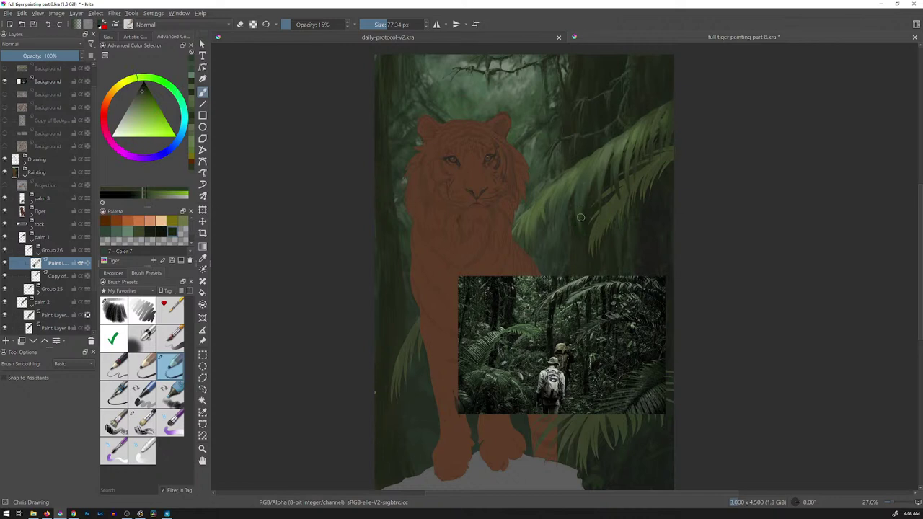
{"action": "left_click", "coordinate": [641, 209], "text": "ctrl"}
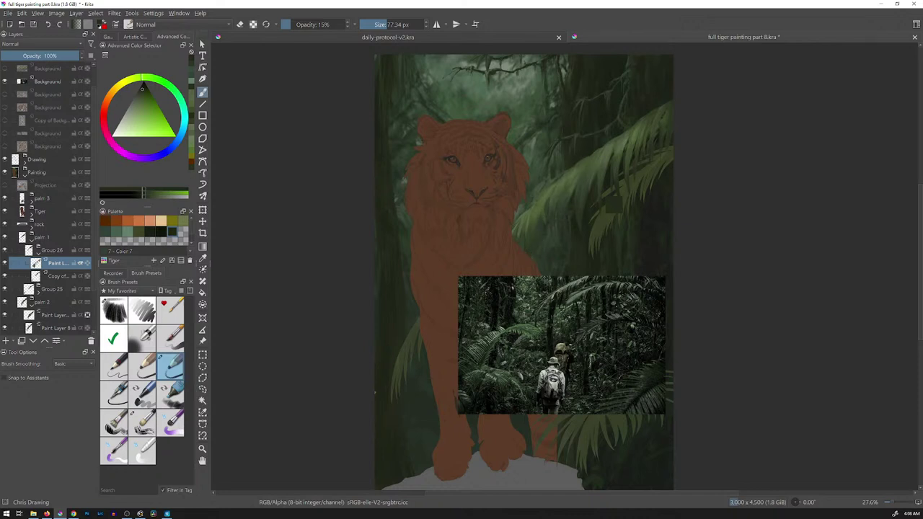
{"action": "left_click", "coordinate": [106, 232]}
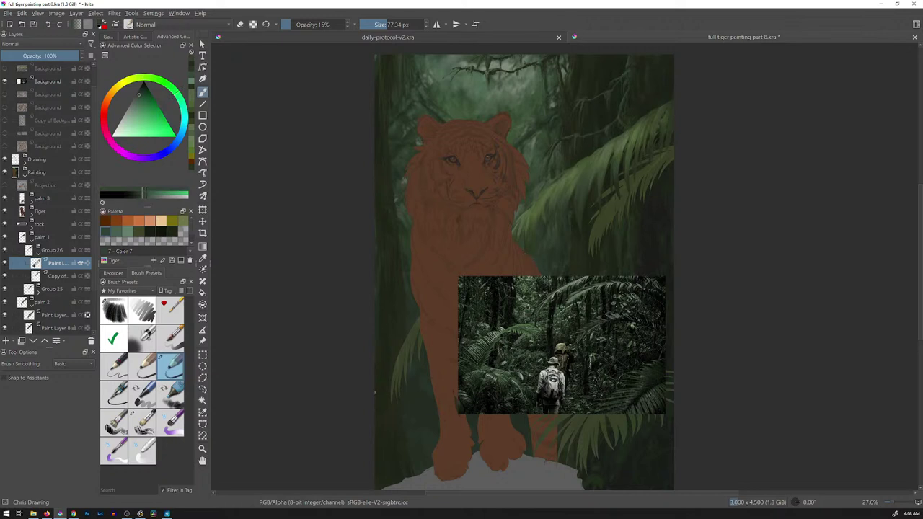
{"action": "left_click", "coordinate": [539, 231], "text": "ctrl"}
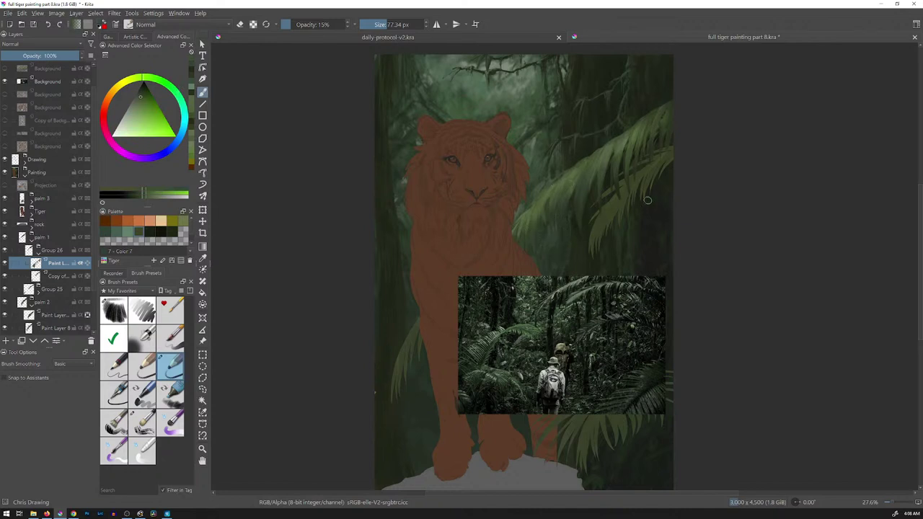
Shade the upper frond's middle leaflets with mid and dark greens sampled from the canvas, keeping the 77.34 px brush
{"action": "left_click", "coordinate": [633, 167], "text": "ctrl"}
{"action": "left_click_drag", "start_coordinate": [572, 172], "coordinate": [573, 180]}
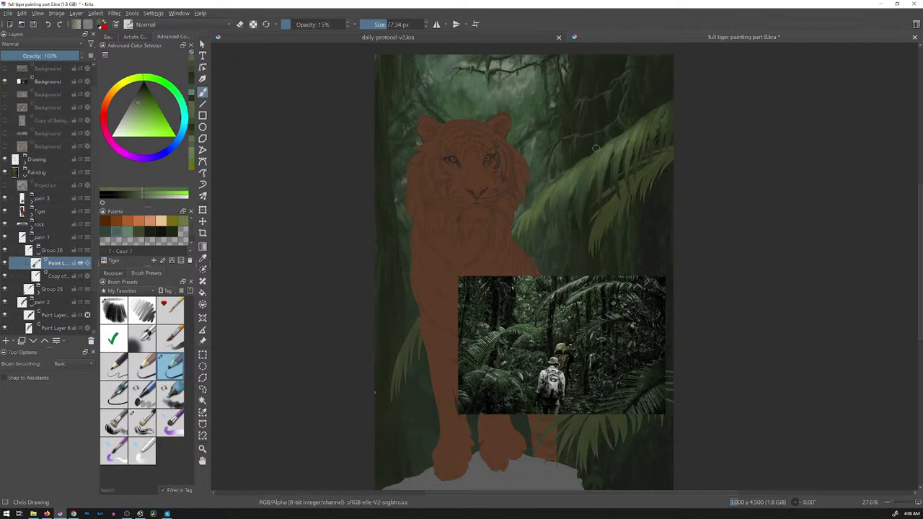
{"action": "left_click", "coordinate": [610, 191], "text": "ctrl"}
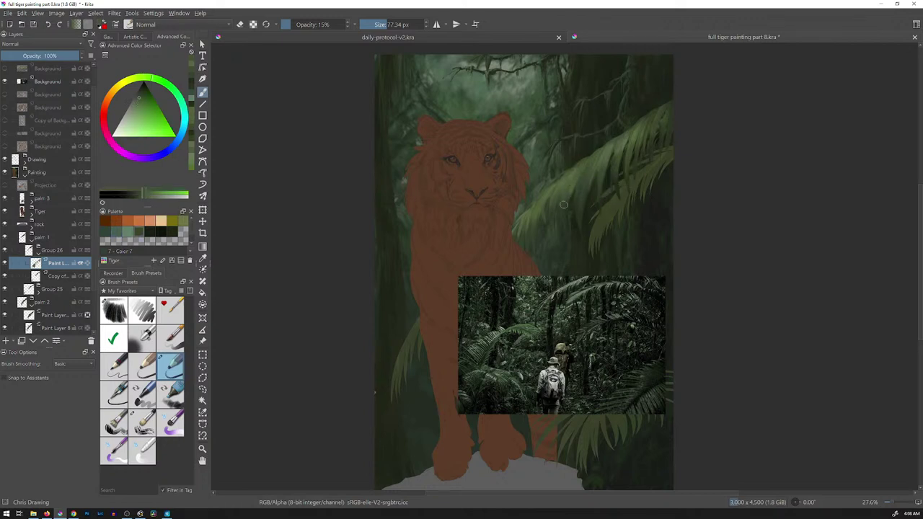
{"action": "left_click", "coordinate": [613, 197], "text": "ctrl"}
{"action": "mouse_move", "coordinate": [565, 195]}
{"action": "left_mouse_down"}
{"action": "mouse_move", "coordinate": [571, 188]}
{"action": "mouse_move", "coordinate": [568, 203]}
{"action": "left_mouse_up"}
{"action": "left_click", "coordinate": [586, 191], "text": "ctrl"}
{"action": "left_click", "coordinate": [577, 191], "text": "ctrl"}
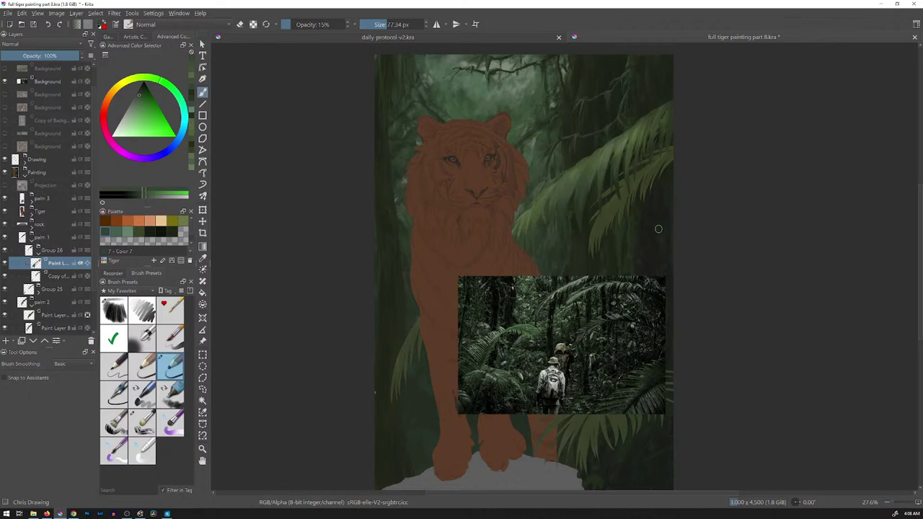
Refine the upper frond's leaflets using a 34.41 px brush with light and dark greens sampled from the fronds and their gaps
{"action": "left_click", "coordinate": [627, 174], "text": "ctrl"}
{"action": "key", "text": "bracketleft"}
{"action": "key", "text": "bracketleft"}
{"action": "key", "text": "bracketleft"}
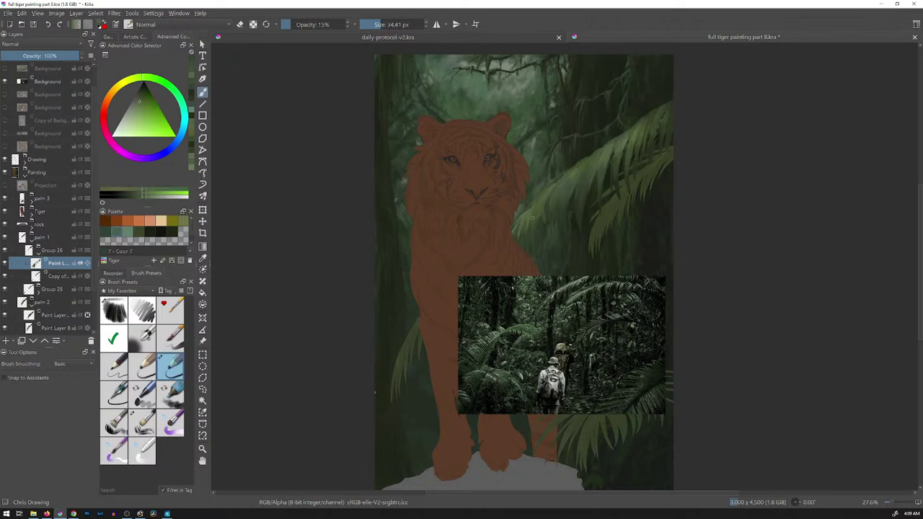
{"action": "left_click", "coordinate": [607, 154], "text": "ctrl"}
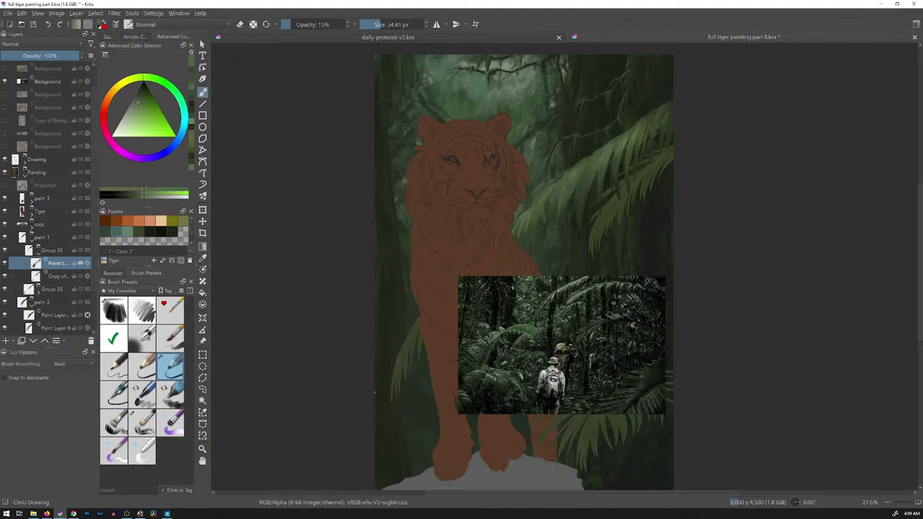
{"action": "left_click", "coordinate": [575, 160], "text": "ctrl"}
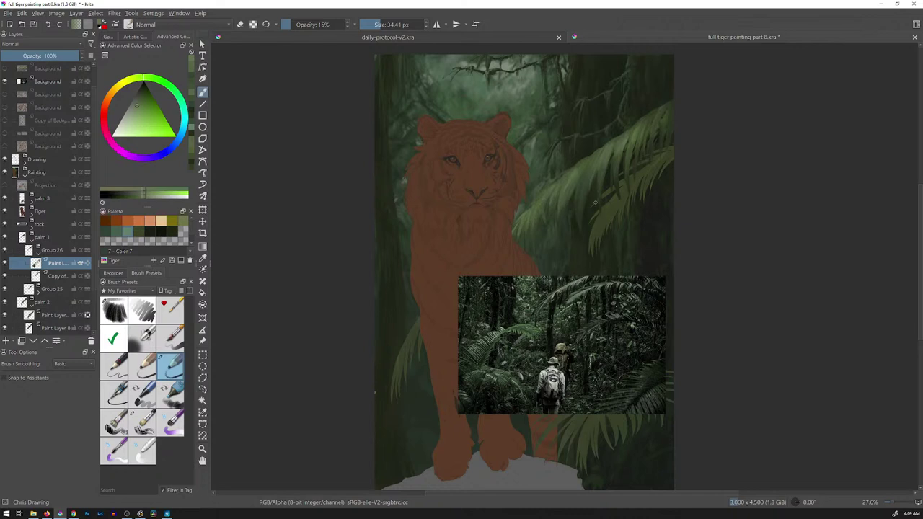
{"action": "left_click", "coordinate": [591, 225], "text": "ctrl"}
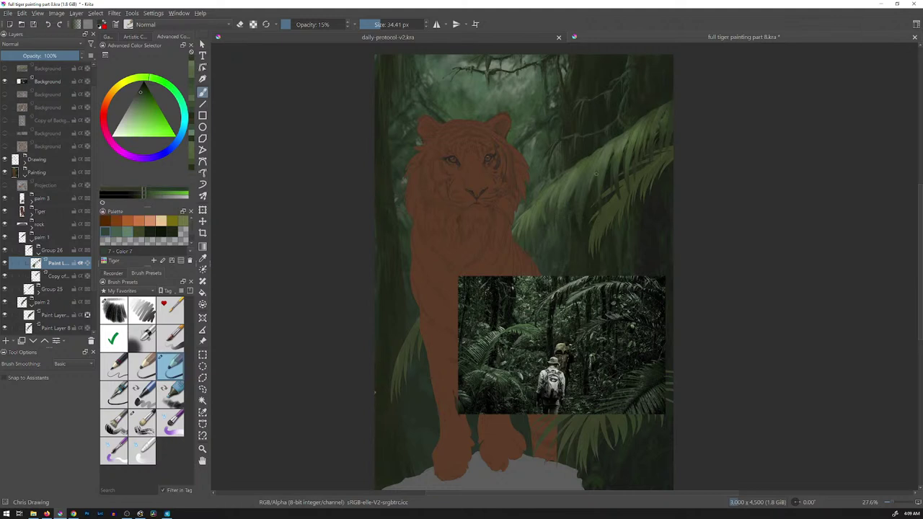
Sample a frond green, choose a slightly lighter variant, and paint the upper frond's leaflets toward the tiger
{"action": "left_click", "coordinate": [616, 194], "text": "ctrl"}
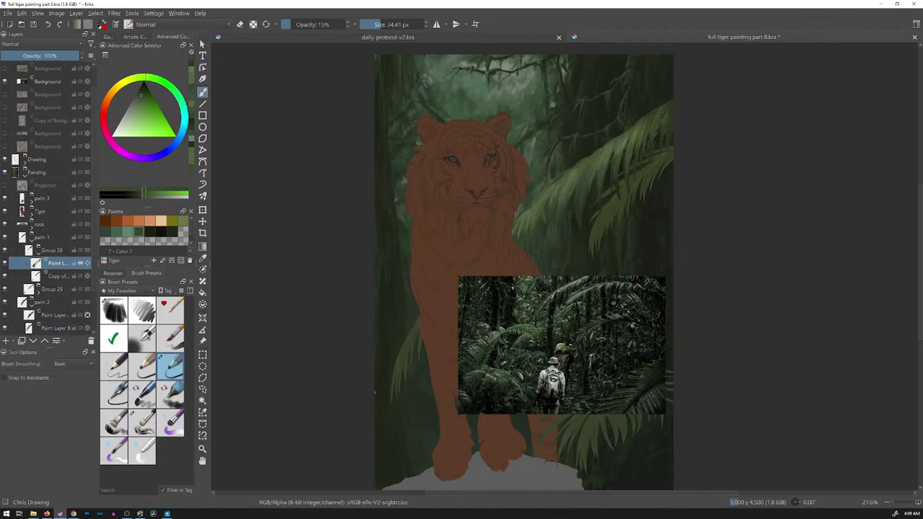
{"action": "left_click", "coordinate": [140, 99]}
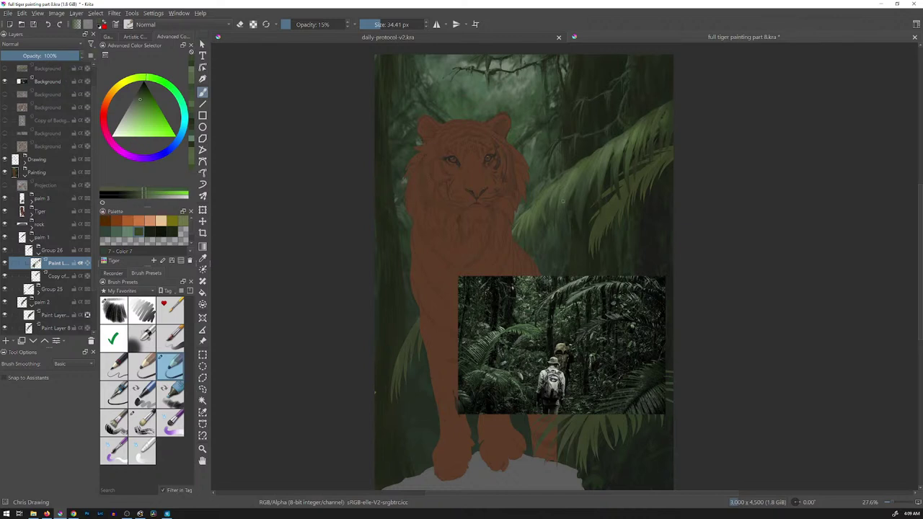
{"action": "left_click_drag", "start_coordinate": [558, 217], "coordinate": [565, 201]}
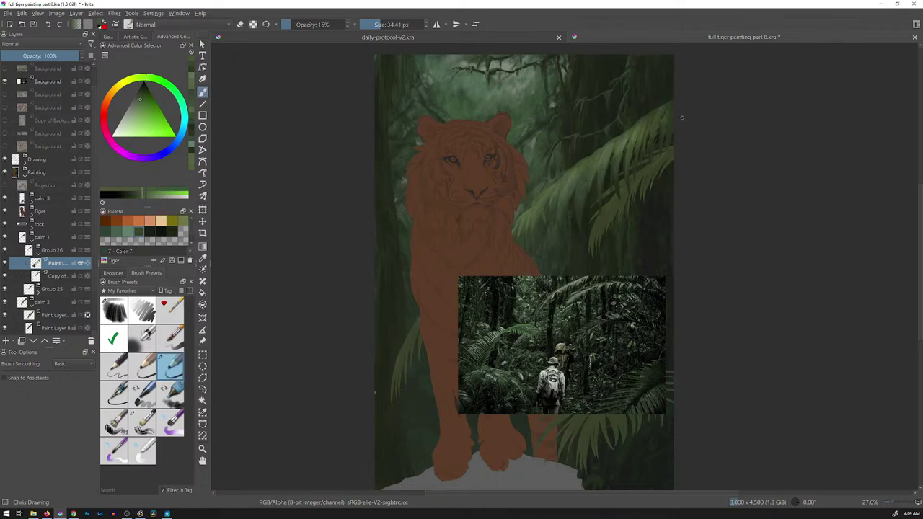
{"action": "scroll", "coordinate": [682, 117], "scroll_direction": "down", "scroll_amount": 4}
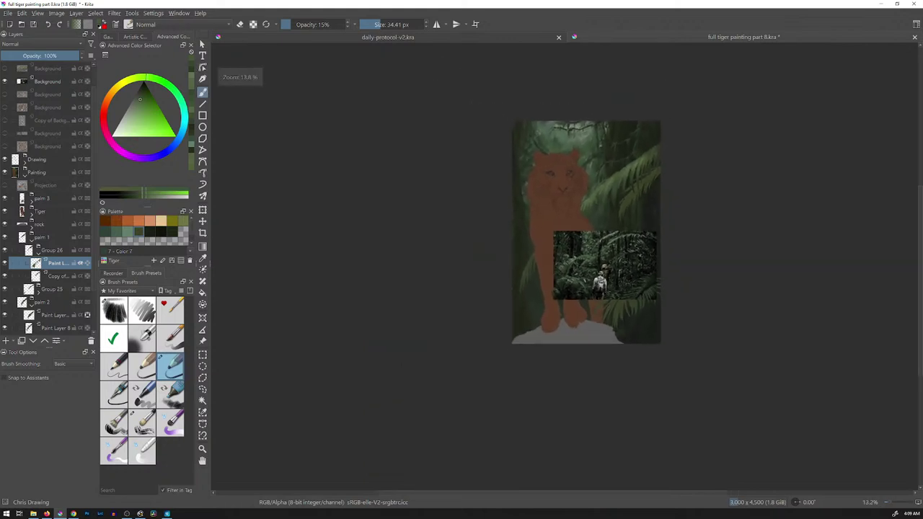
{"action": "scroll", "coordinate": [672, 179], "scroll_direction": "up", "scroll_amount": 4}
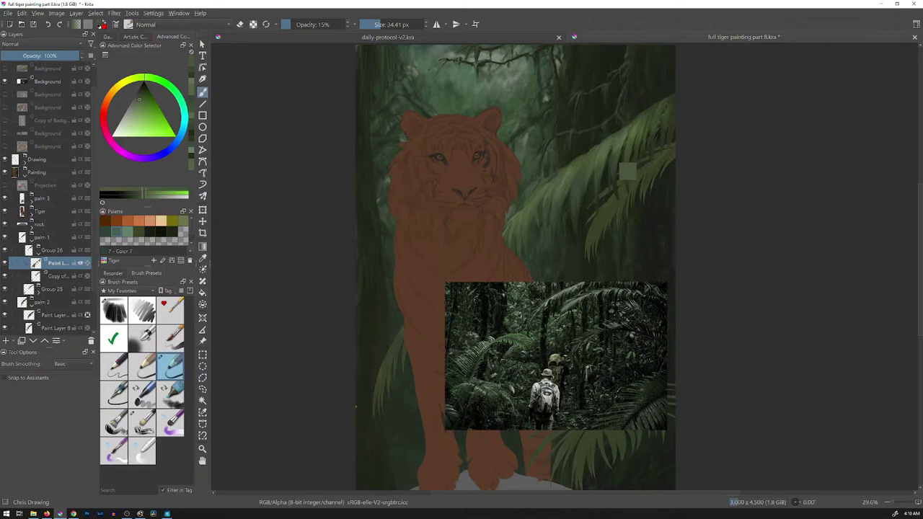
Sample green from the upper frond's spine, choose a lighter muted variant, and touch up the leaflets
{"action": "left_click", "coordinate": [607, 151], "text": "ctrl"}
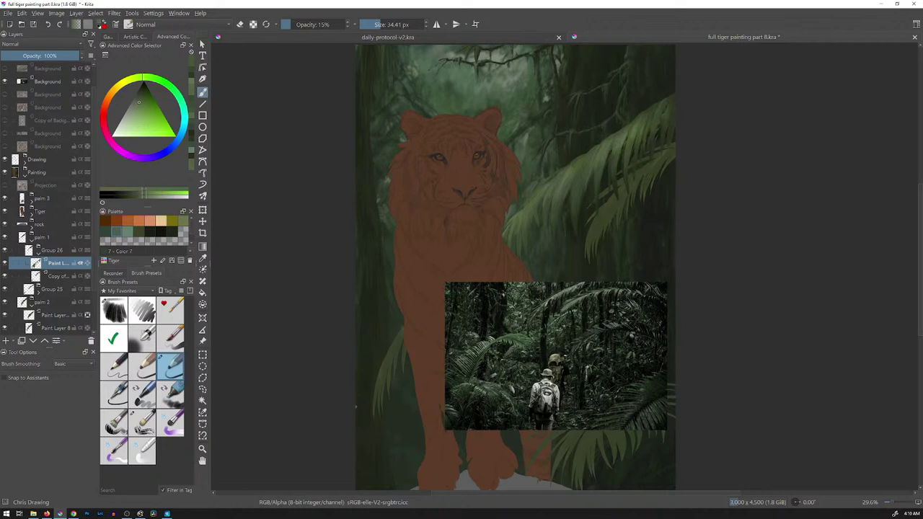
{"action": "left_click", "coordinate": [136, 106]}
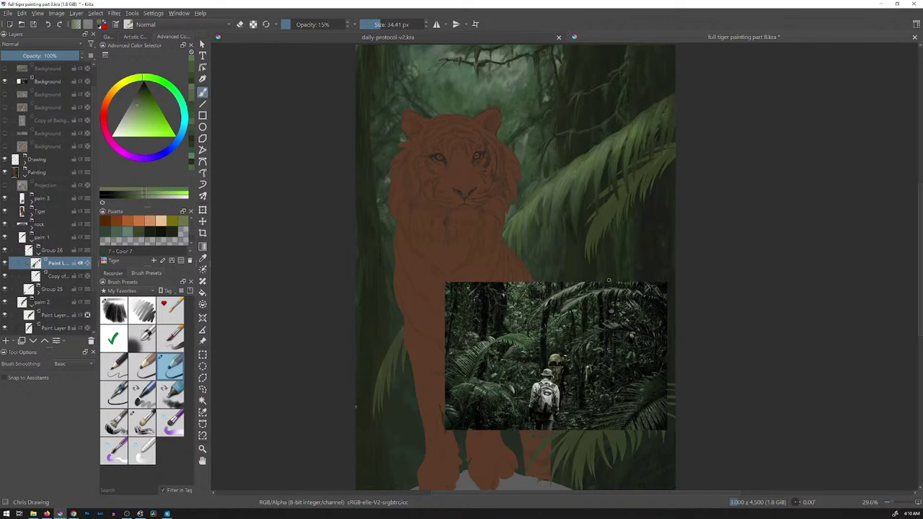
{"action": "key", "text": "ctrl"}
{"action": "left_click_drag", "start_coordinate": [625, 230], "coordinate": [599, 205]}
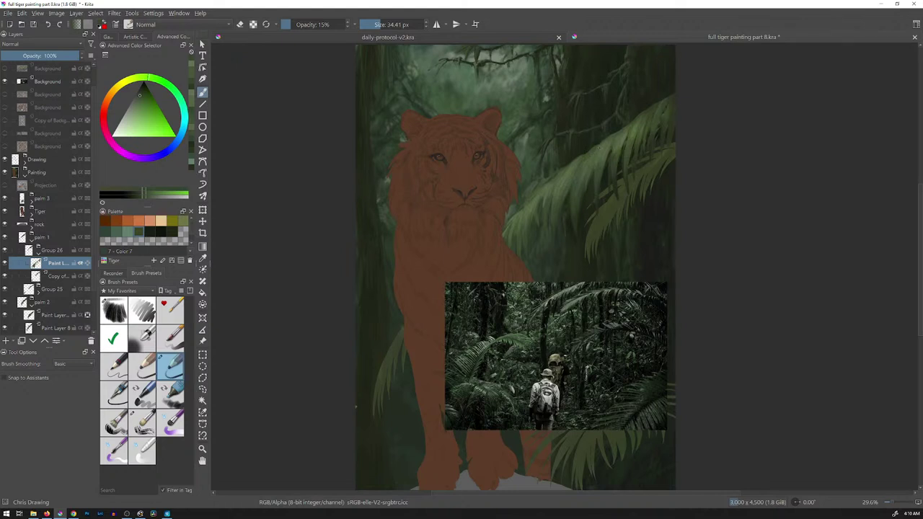
Highlight the upper frond's leaflets with progressively lighter muted greens, reducing the brush to 31.20 px
{"action": "left_click", "coordinate": [616, 175], "text": "ctrl"}
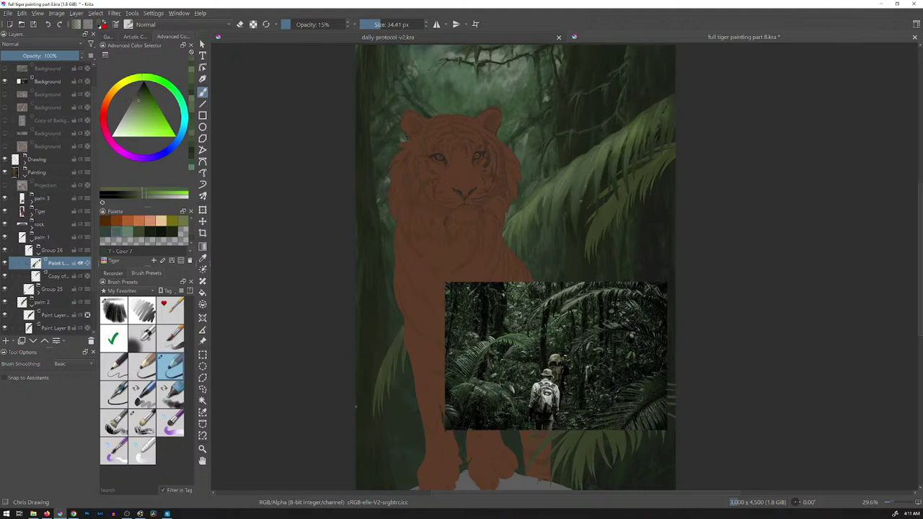
{"action": "left_click", "coordinate": [137, 106]}
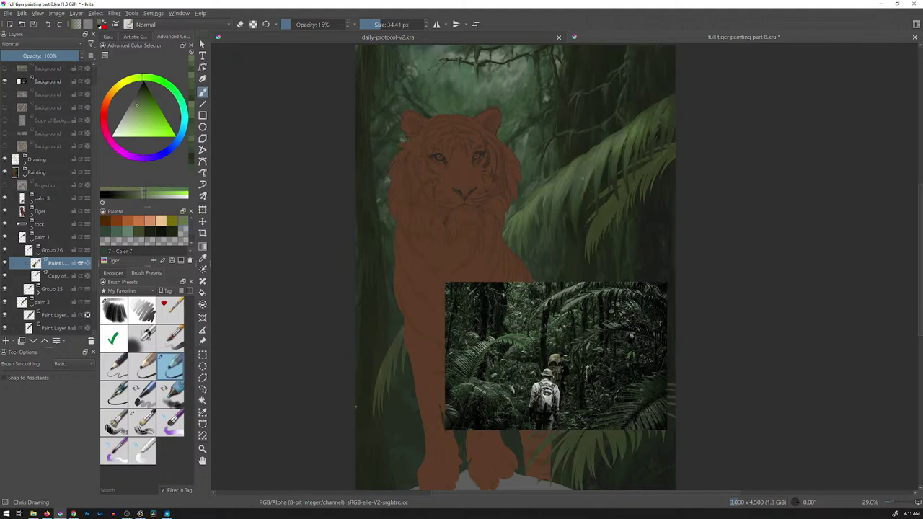
{"action": "left_click", "coordinate": [135, 111]}
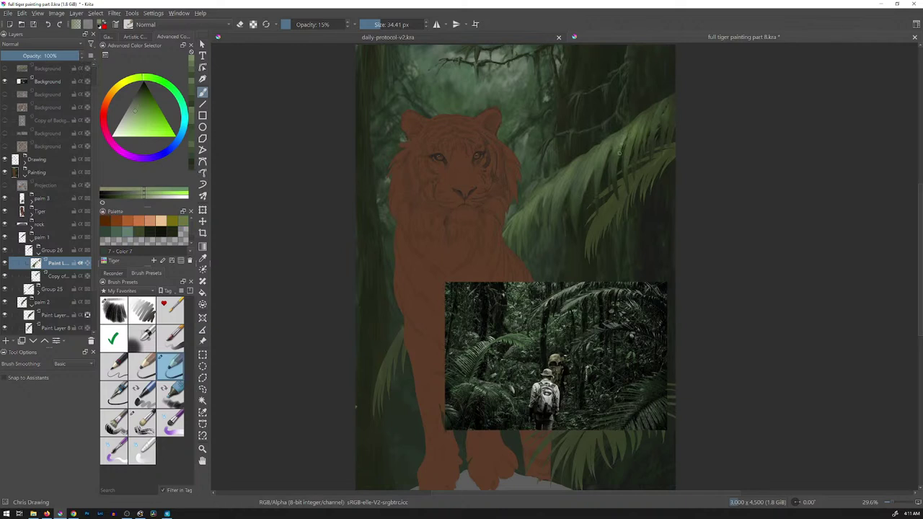
{"action": "key", "text": "bracketleft"}
{"action": "left_click_drag", "start_coordinate": [578, 163], "coordinate": [575, 172]}
{"action": "scroll", "coordinate": [634, 209], "scroll_direction": "down", "scroll_amount": 4}
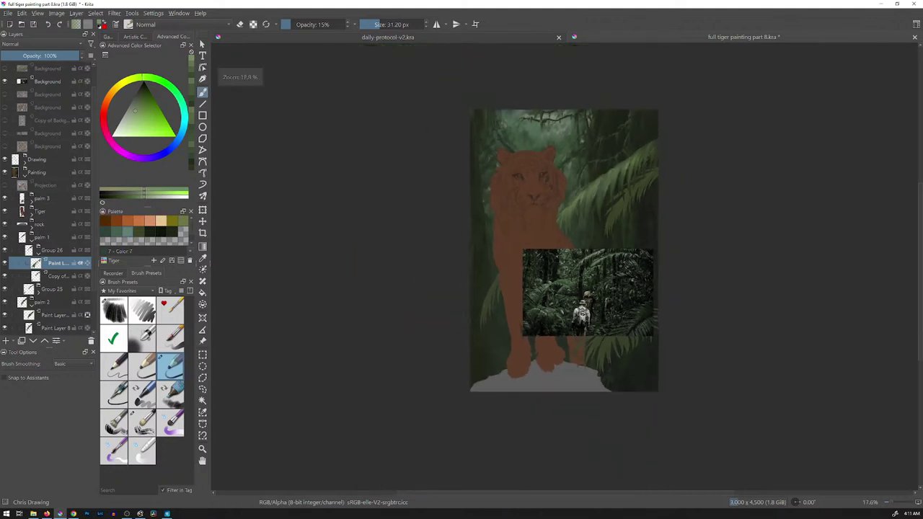
{"action": "scroll", "coordinate": [609, 203], "scroll_direction": "up", "scroll_amount": 4}
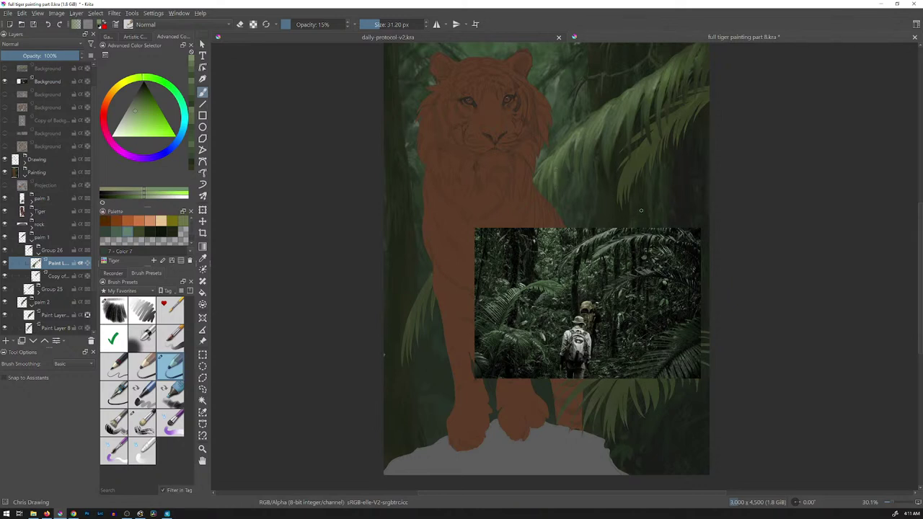
Hide the jungle photo reference layer and save the painting
{"action": "scroll", "coordinate": [538, 288], "scroll_direction": "down", "scroll_amount": 3}
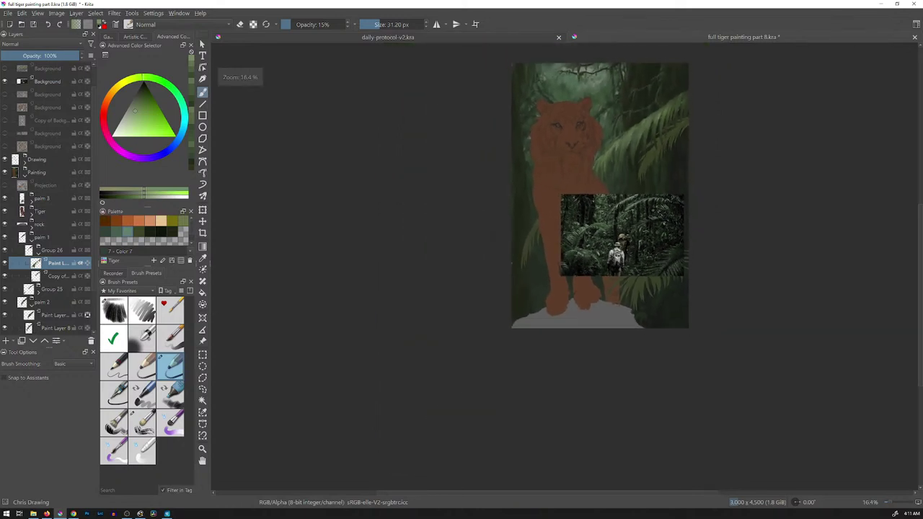
{"action": "left_click", "coordinate": [5, 81]}
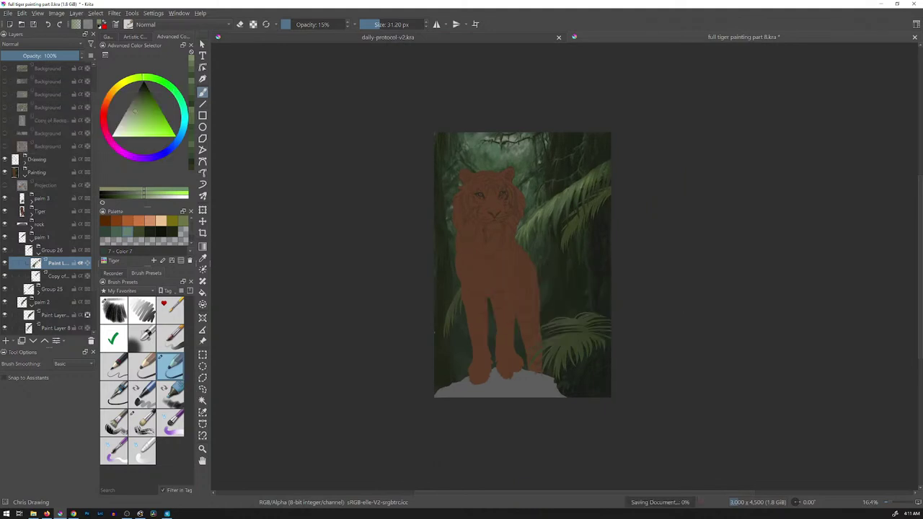
{"action": "scroll", "coordinate": [462, 264], "scroll_direction": "up", "scroll_amount": 3}
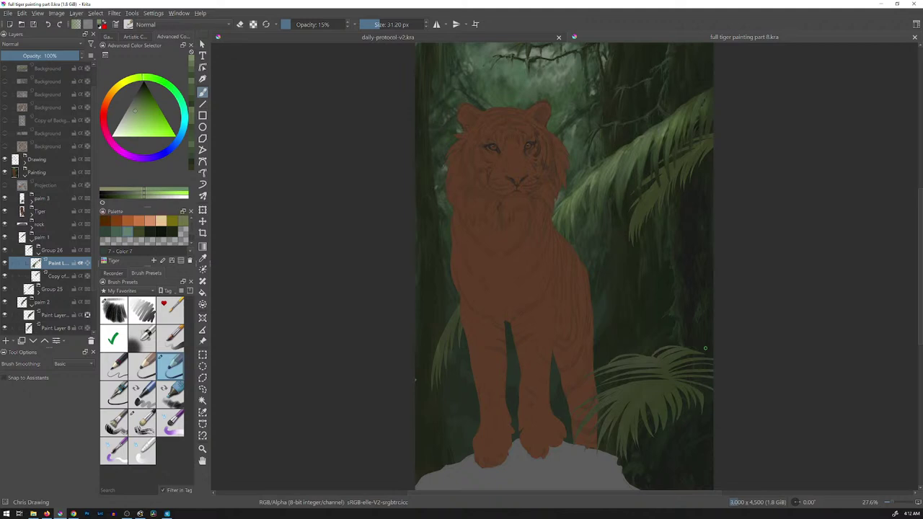
Try to enlarge the hanging frond by transforming both paint layers in the palm 2 group together
{"action": "scroll", "coordinate": [55, 265], "scroll_direction": "down", "scroll_amount": 3}
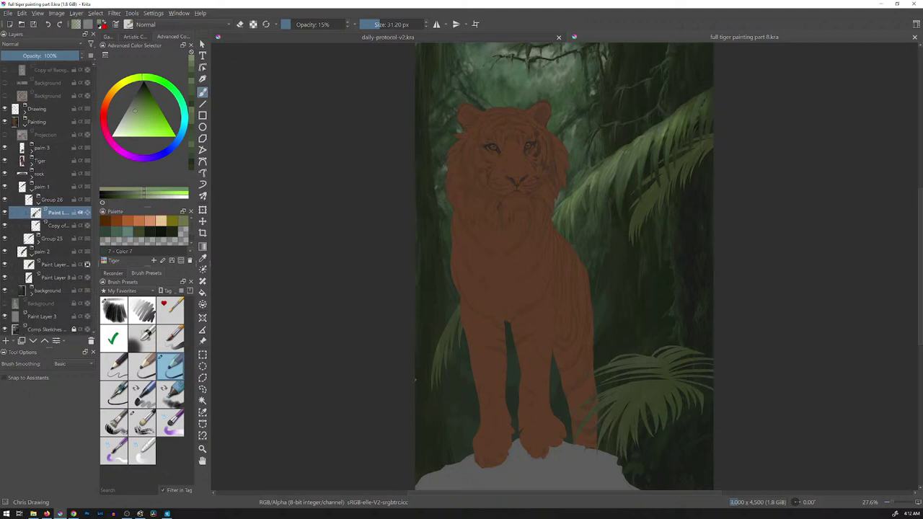
{"action": "left_click", "coordinate": [54, 265]}
{"action": "left_click", "coordinate": [54, 277], "text": "shift"}
{"action": "key", "text": "ctrl+t"}
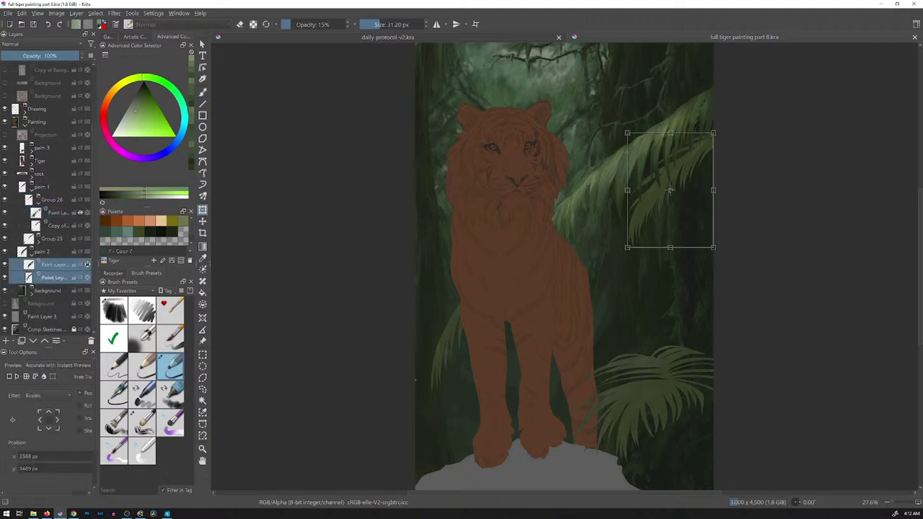
{"action": "left_click_drag", "start_coordinate": [628, 247], "coordinate": [602, 283]}
{"action": "key", "text": "ctrl+z"}
{"action": "key", "text": "Return"}
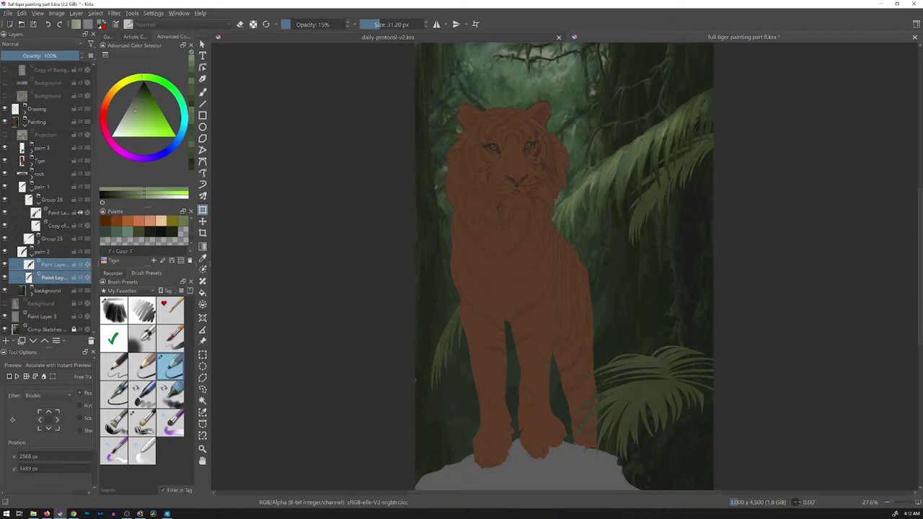
Turn off alpha lock on palm 2's upper paint layer and select both of the group's paint layers
{"action": "key", "text": "ctrl+s"}
{"action": "left_click", "coordinate": [87, 265]}
{"action": "left_click", "coordinate": [54, 265]}
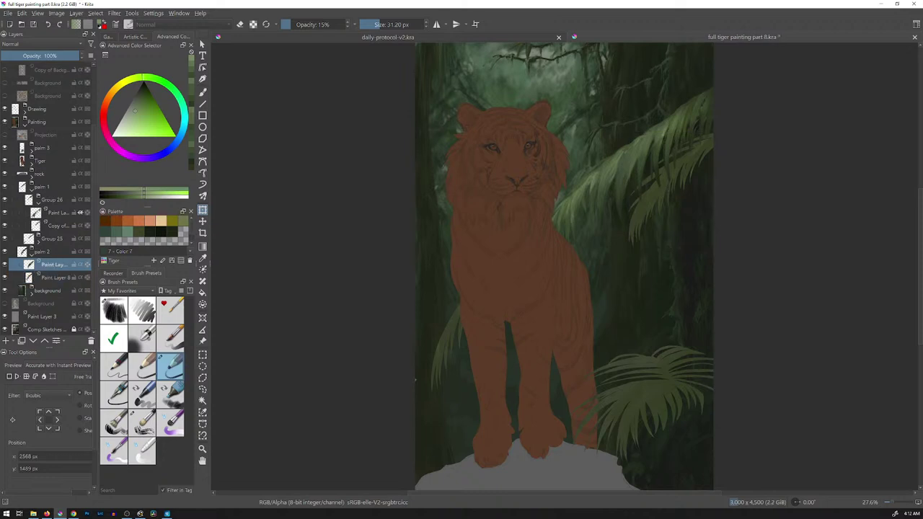
{"action": "left_click", "coordinate": [54, 278], "text": "shift"}
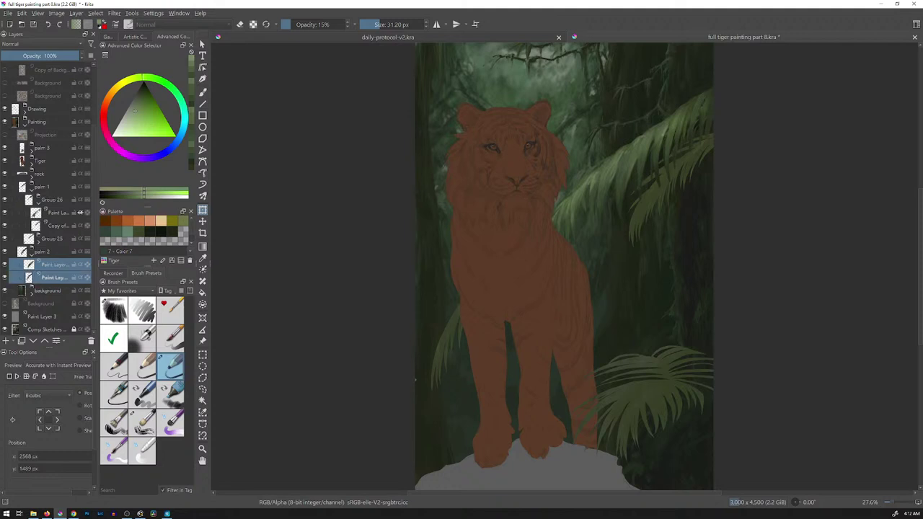
Try scaling up palm 2's two selected paint layers, undo it, and try grouping them instead
{"action": "key", "text": "t"}
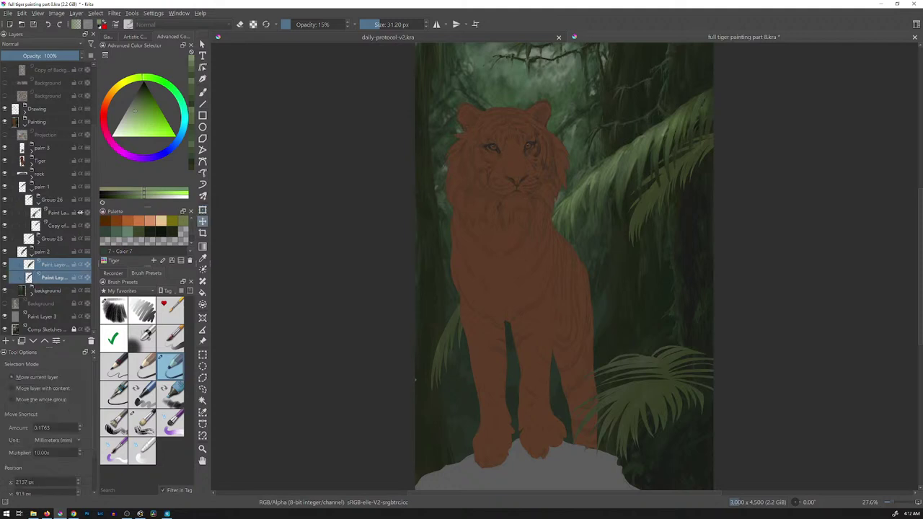
{"action": "key", "text": "ctrl+t"}
{"action": "left_click_drag", "start_coordinate": [629, 249], "coordinate": [602, 295]}
{"action": "key", "text": "ctrl+z"}
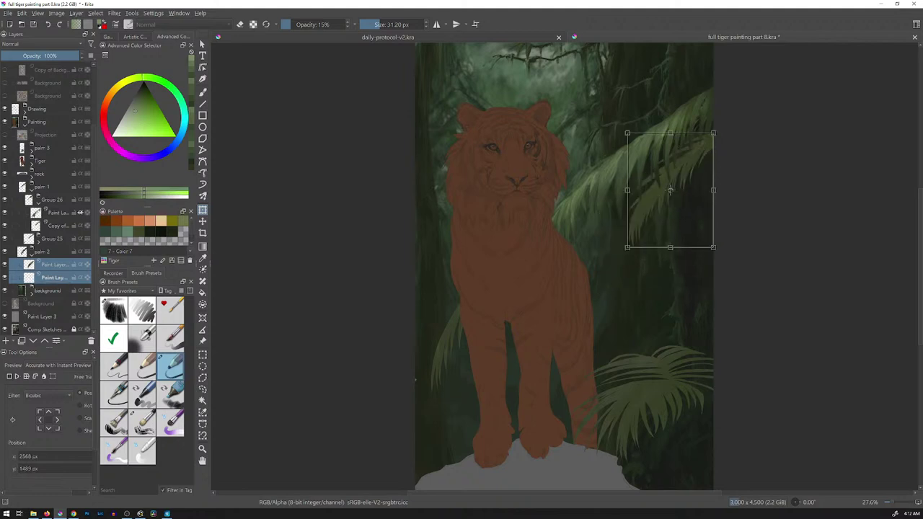
{"action": "key", "text": "ctrl+g"}
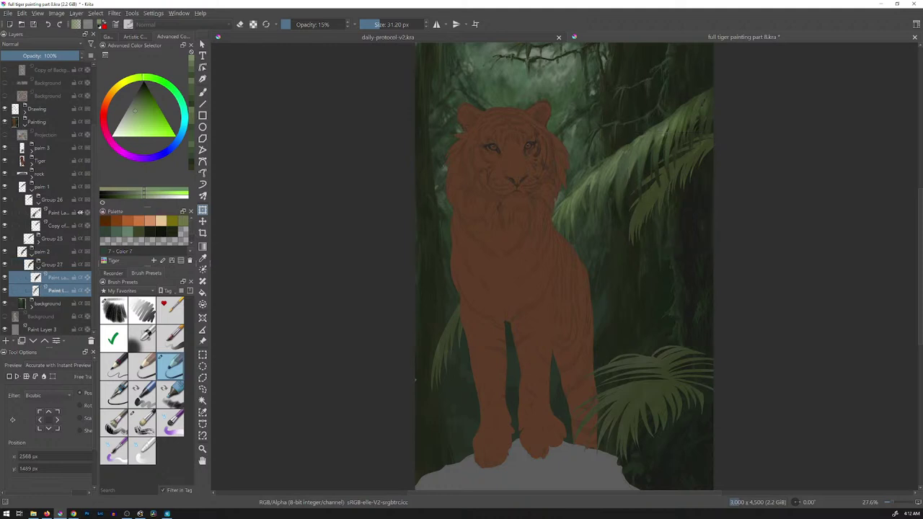
{"action": "key", "text": "ctrl+z"}
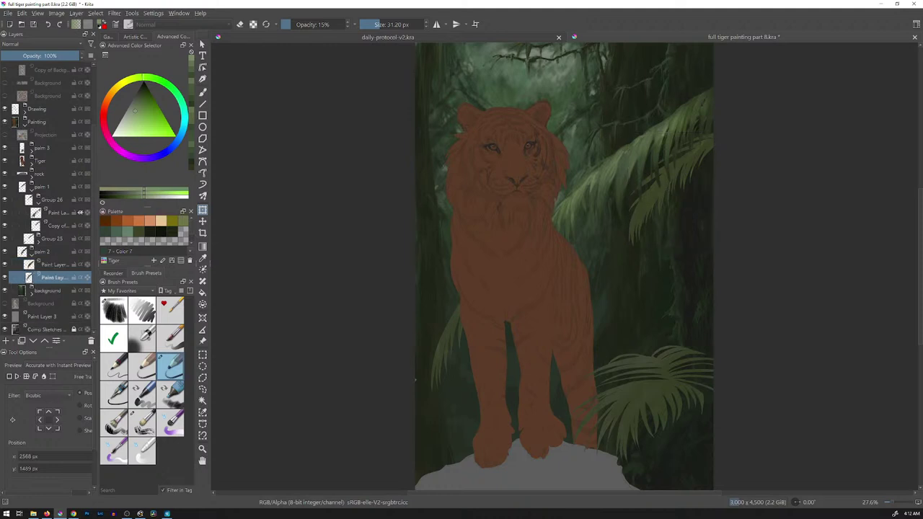
Merge palm 2's two paint layers into one and enlarge the hanging frond downward toward the tiger's back
{"action": "left_click", "coordinate": [55, 265]}
{"action": "key", "text": "ctrl+e"}
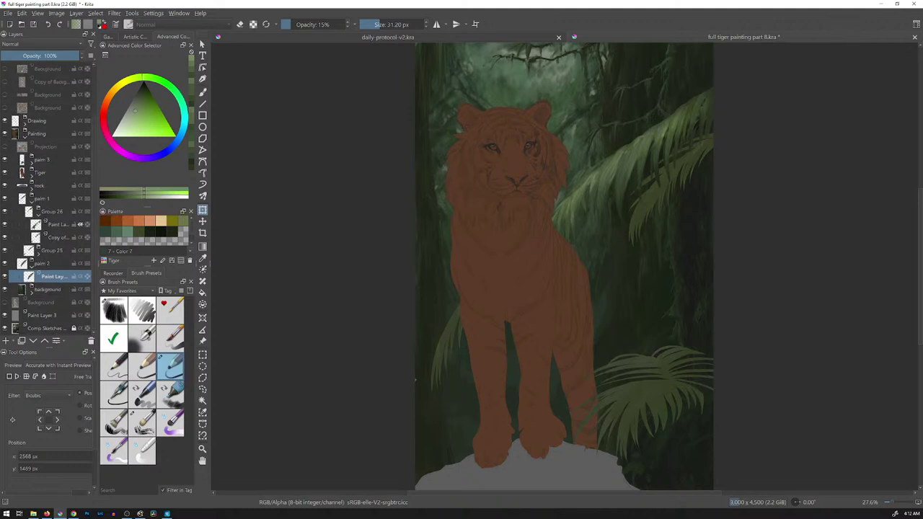
{"action": "key", "text": "t"}
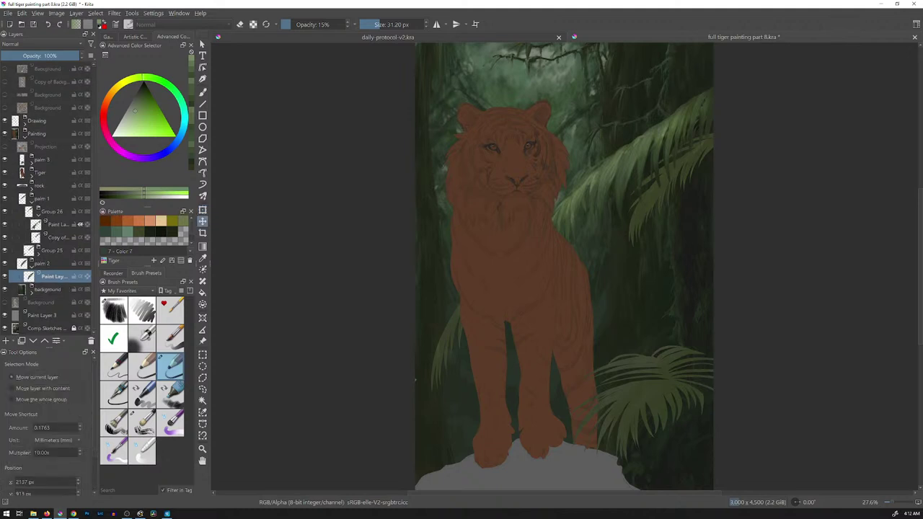
{"action": "key", "text": "ctrl+t"}
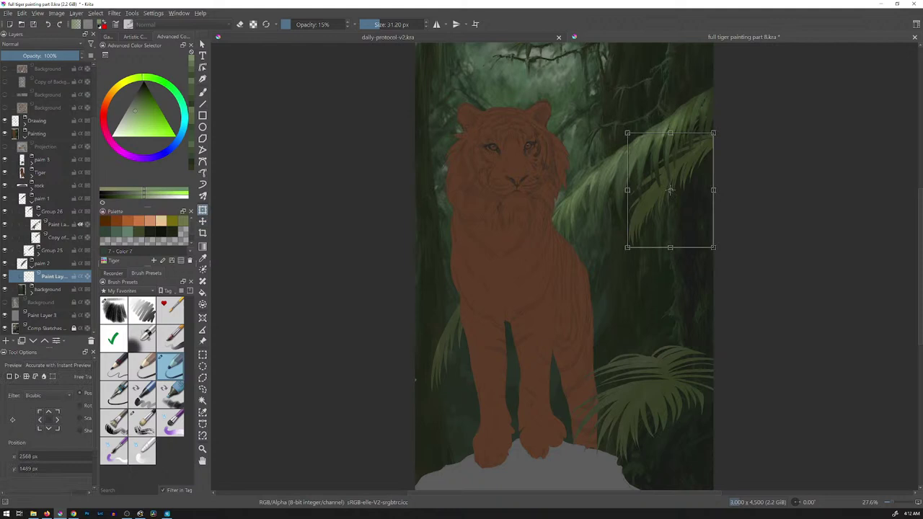
{"action": "left_click_drag", "start_coordinate": [670, 190], "coordinate": [645, 224]}
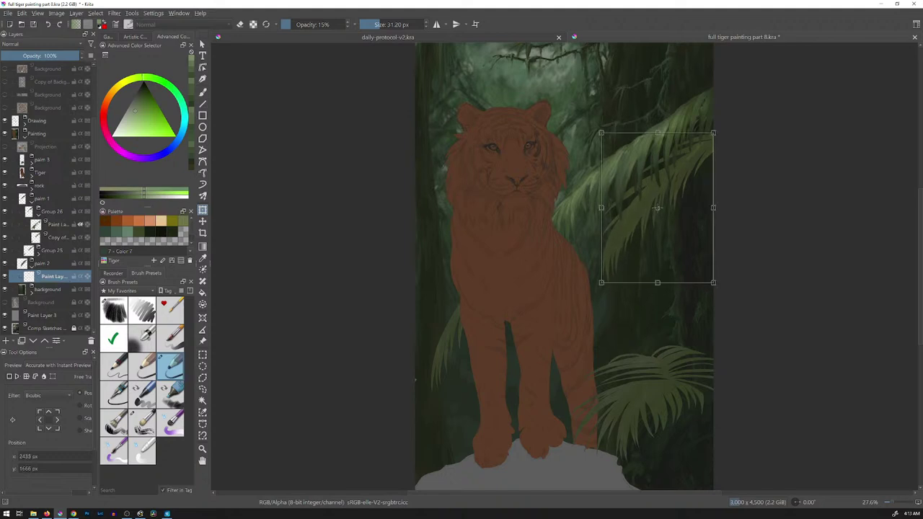
{"action": "left_click_drag", "start_coordinate": [601, 283], "coordinate": [604, 290]}
{"action": "left_click_drag", "start_coordinate": [658, 214], "coordinate": [657, 212]}
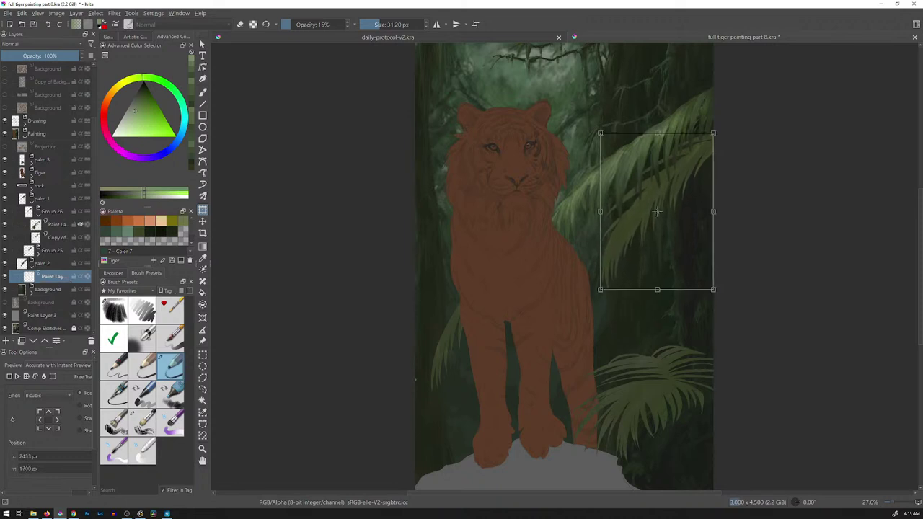
{"action": "key", "text": "Return"}
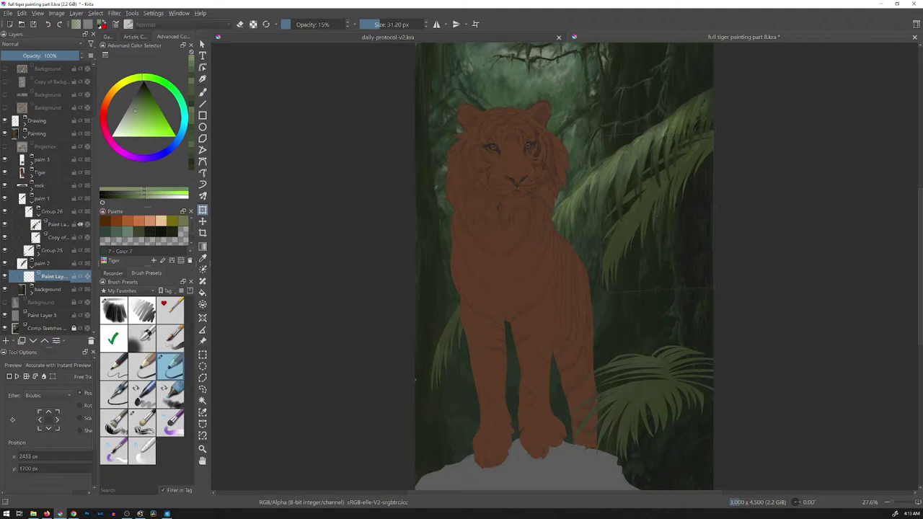
{"action": "left_click", "coordinate": [657, 212]}
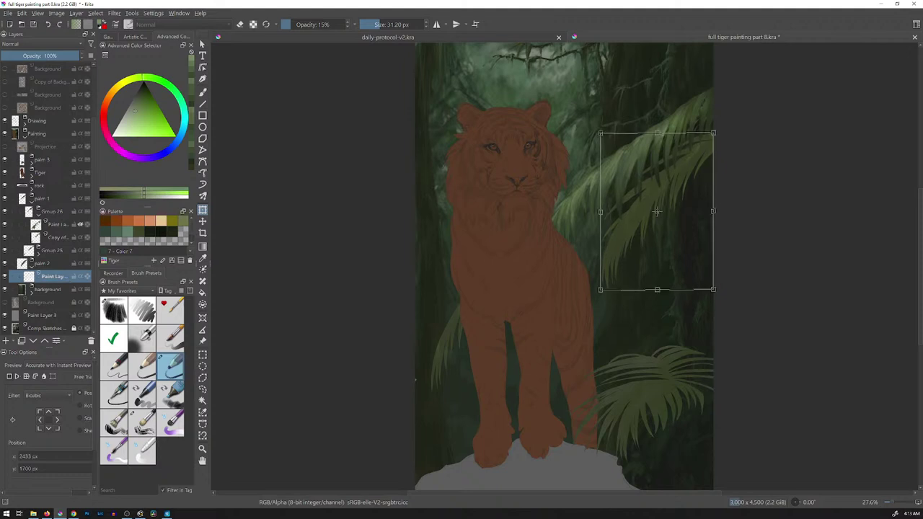
{"action": "key", "text": "Return"}
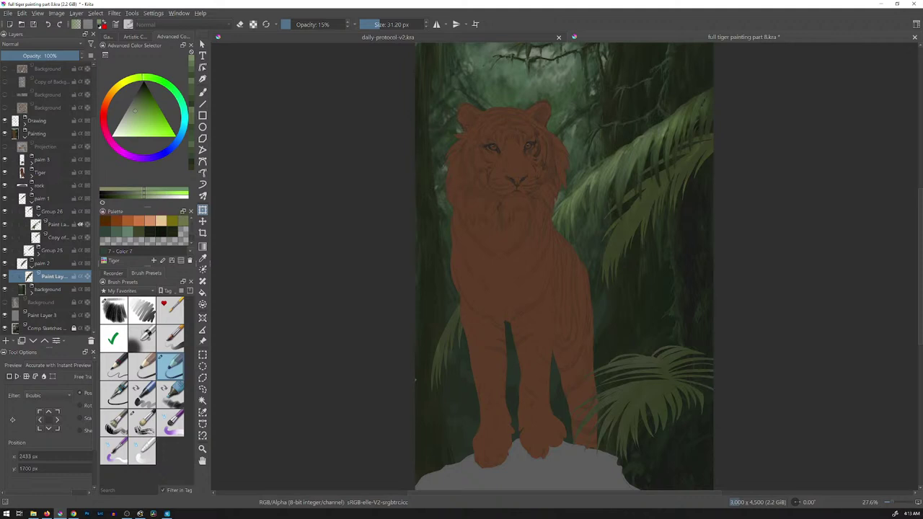
Warp the hanging frond, shifting its centre slightly and pulling its outer leaves and lower tip downward
{"action": "key", "text": "t"}
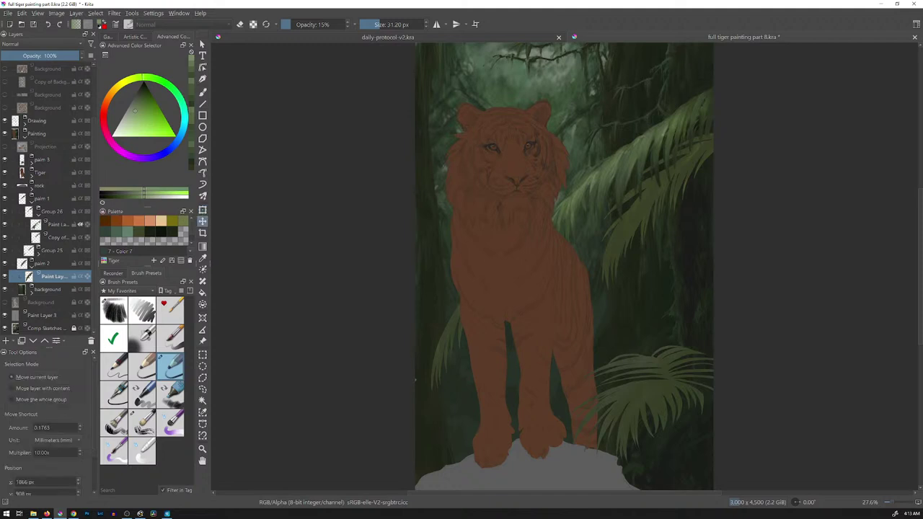
{"action": "key", "text": "ctrl+t"}
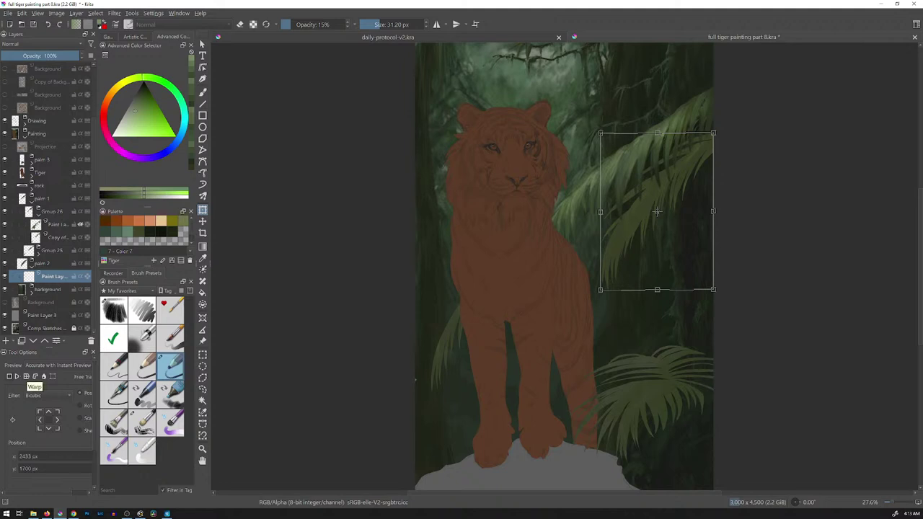
{"action": "left_click", "coordinate": [27, 376]}
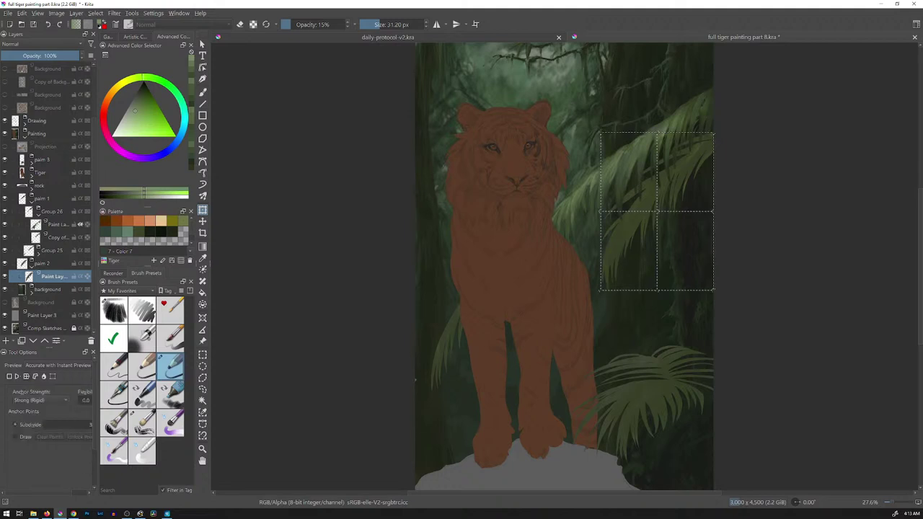
{"action": "left_click_drag", "start_coordinate": [657, 211], "coordinate": [658, 215]}
{"action": "left_click_drag", "start_coordinate": [602, 215], "coordinate": [598, 221]}
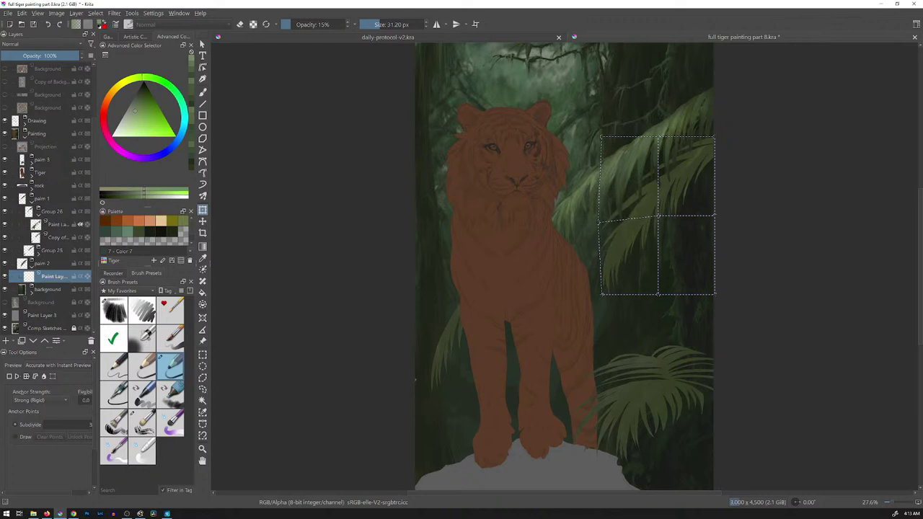
{"action": "left_click_drag", "start_coordinate": [602, 295], "coordinate": [602, 304]}
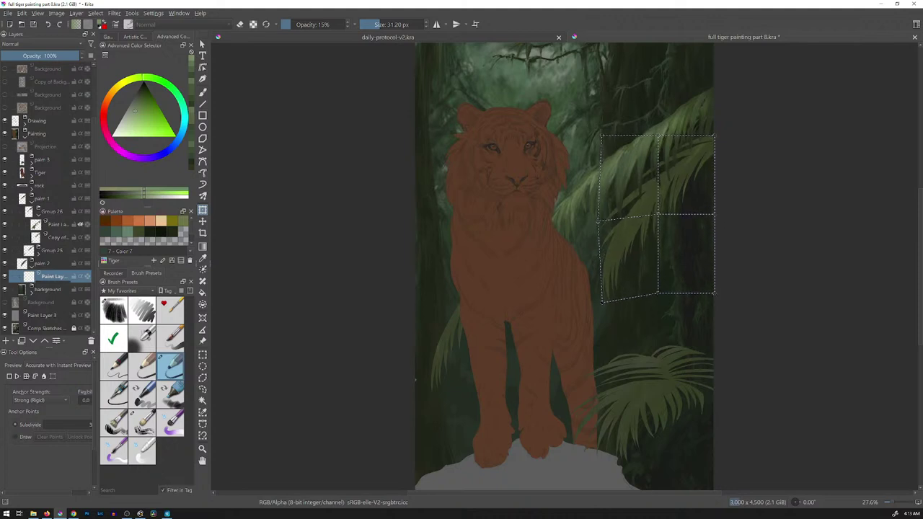
{"action": "left_click_drag", "start_coordinate": [598, 221], "coordinate": [599, 218]}
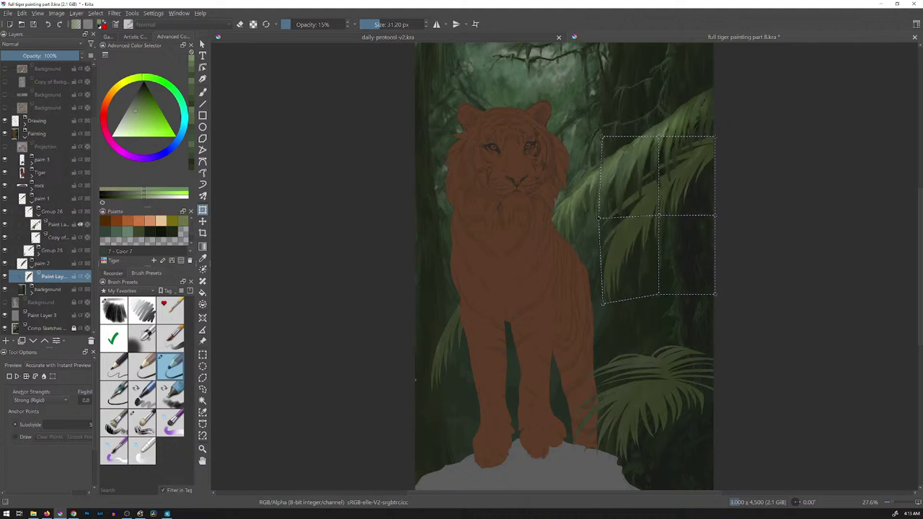
Finish the frond's warp by stretching its upper stem end past the canvas edge, apply it, and save the painting
{"action": "left_click_drag", "start_coordinate": [658, 215], "coordinate": [660, 213]}
{"action": "left_click_drag", "start_coordinate": [659, 137], "coordinate": [718, 134]}
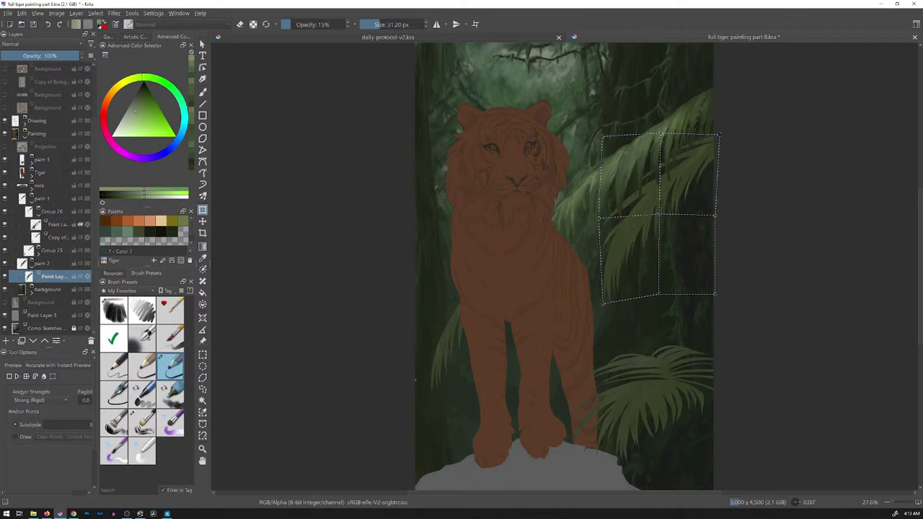
{"action": "left_click_drag", "start_coordinate": [715, 215], "coordinate": [714, 217]}
{"action": "left_click_drag", "start_coordinate": [660, 294], "coordinate": [659, 297]}
{"action": "key", "text": "Return"}
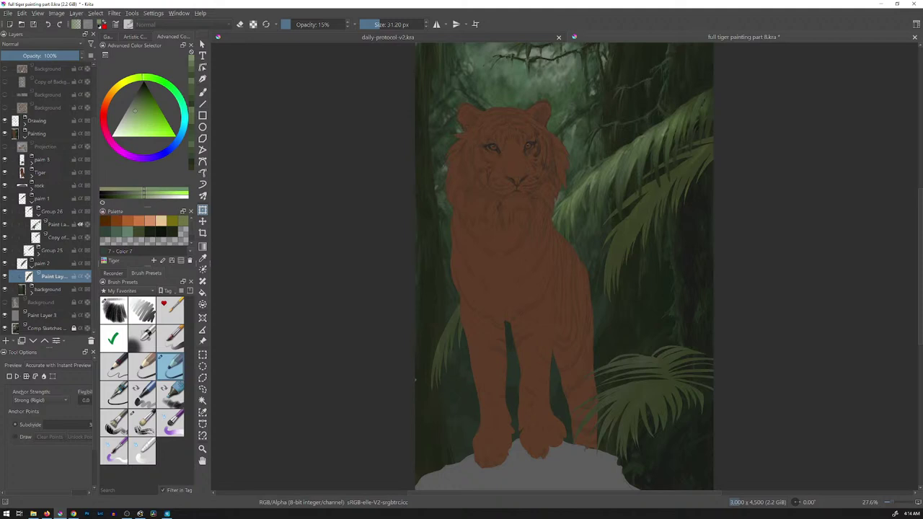
{"action": "key", "text": "ctrl+s"}
{"action": "scroll", "coordinate": [642, 203], "scroll_direction": "down", "scroll_amount": 8}
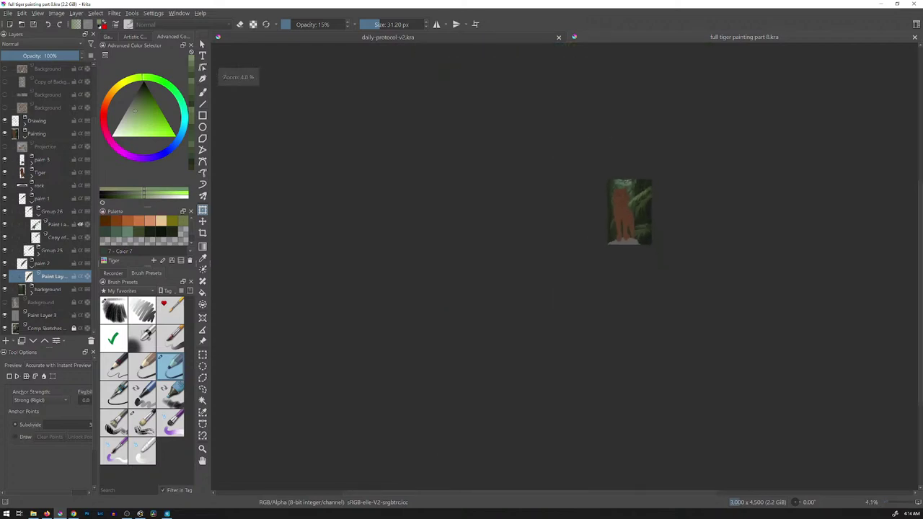
{"action": "left_click_drag", "start_coordinate": [629, 213], "coordinate": [539, 279]}
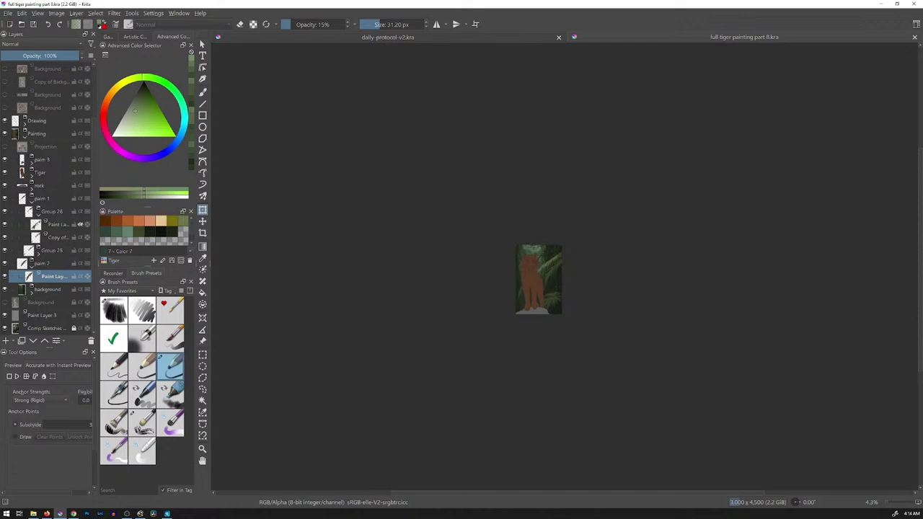
{"action": "left_click_drag", "start_coordinate": [538, 303], "coordinate": [519, 352]}
{"action": "left_click_drag", "start_coordinate": [577, 335], "coordinate": [577, 324]}
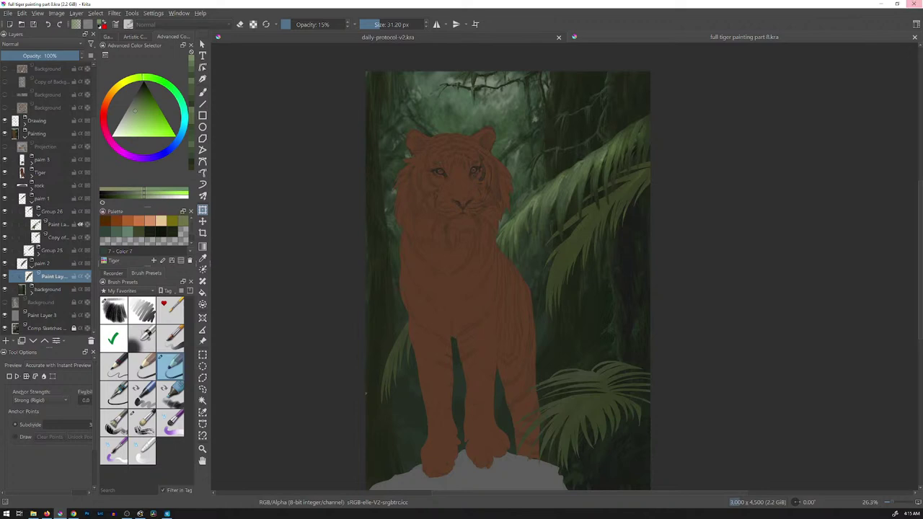
{"action": "left_click", "coordinate": [33, 514]}
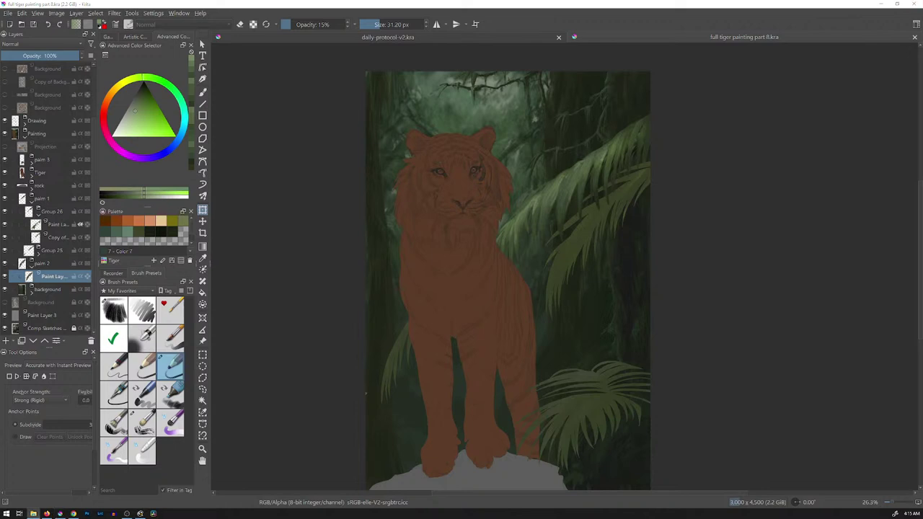
{"action": "key", "text": "alt+Tab"}
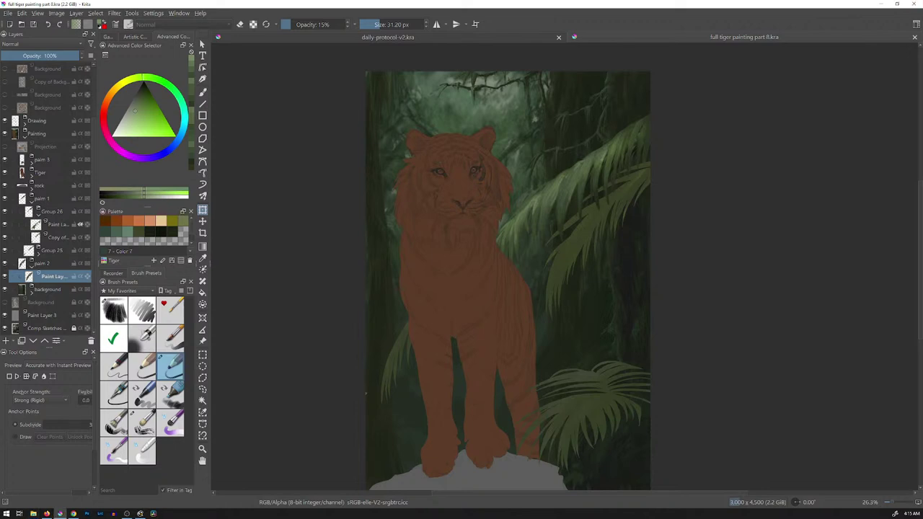